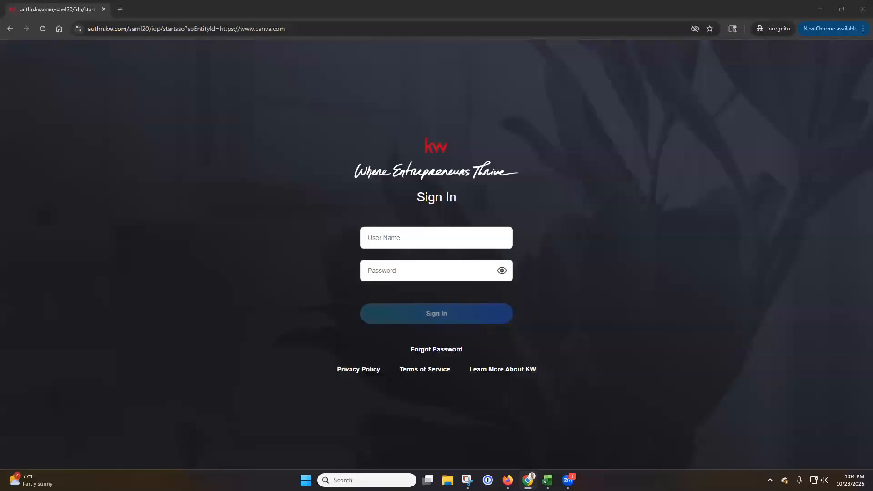
Sign in to the KW account with the user name and account password
{"action": "left_click", "coordinate": [448, 243]}
{"action": "key", "text": "Tab"}
{"action": "key", "text": "ctrl+v"}
{"action": "key", "text": "Return"}
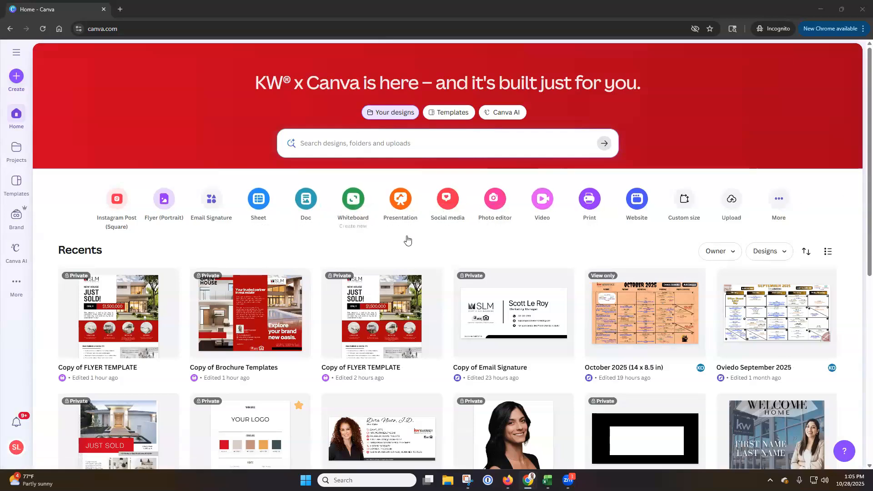
Look through the recent designs on the home page
{"action": "scroll", "coordinate": [408, 240], "scroll_direction": "down", "scroll_amount": 6}
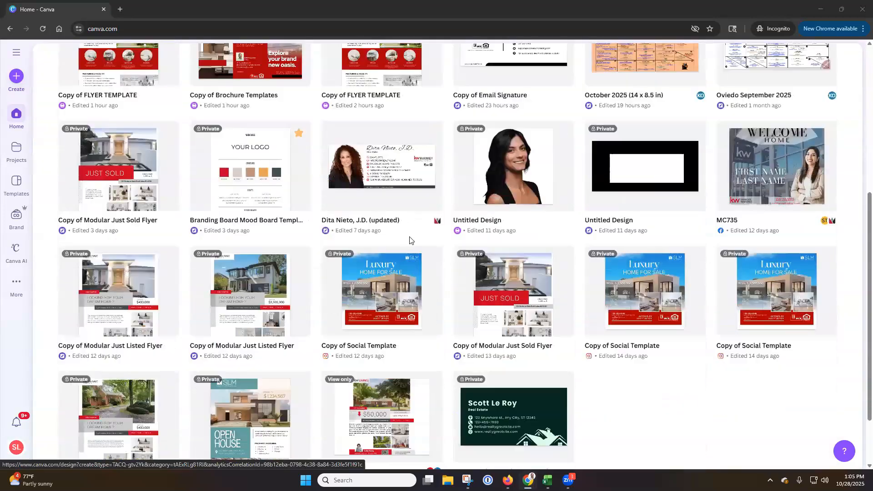
{"action": "scroll", "coordinate": [310, 286], "scroll_direction": "down", "scroll_amount": 1}
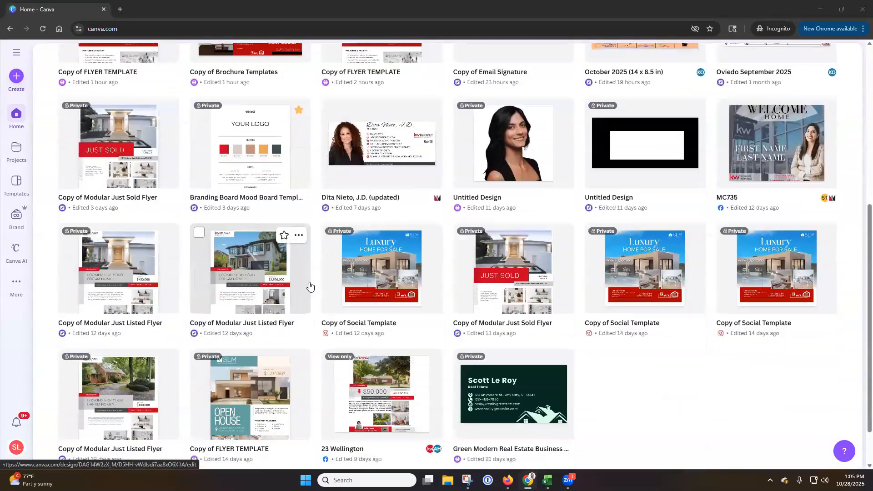
{"action": "scroll", "coordinate": [310, 286], "scroll_direction": "down", "scroll_amount": 1}
{"action": "scroll", "coordinate": [365, 291], "scroll_direction": "up", "scroll_amount": 6}
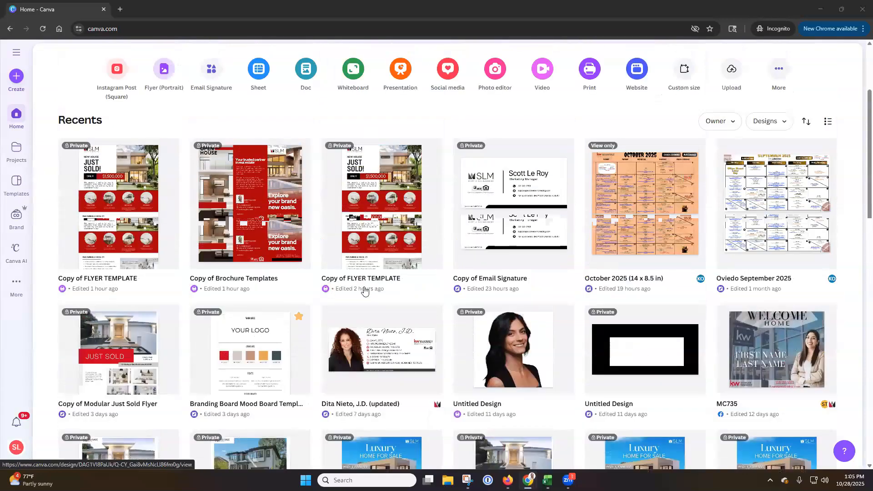
Review the owner filter, design type filter and sort options for the recent designs without changing them
{"action": "left_click", "coordinate": [730, 208]}
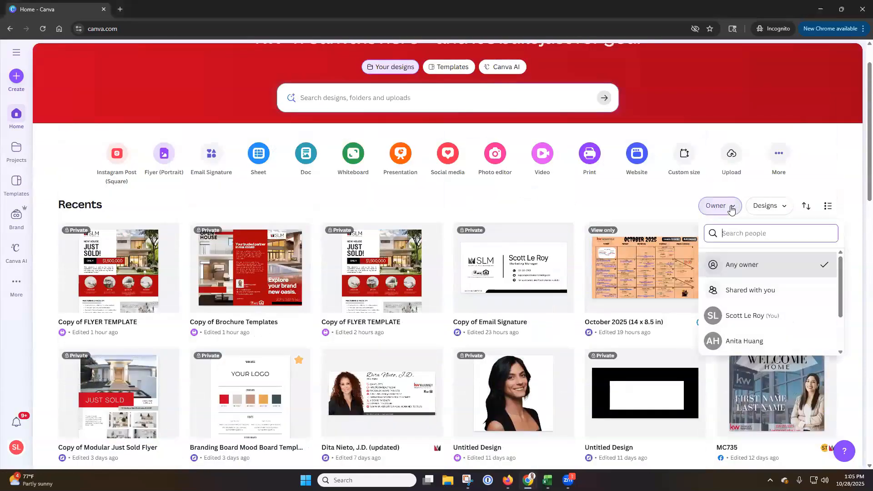
{"action": "left_click", "coordinate": [774, 212]}
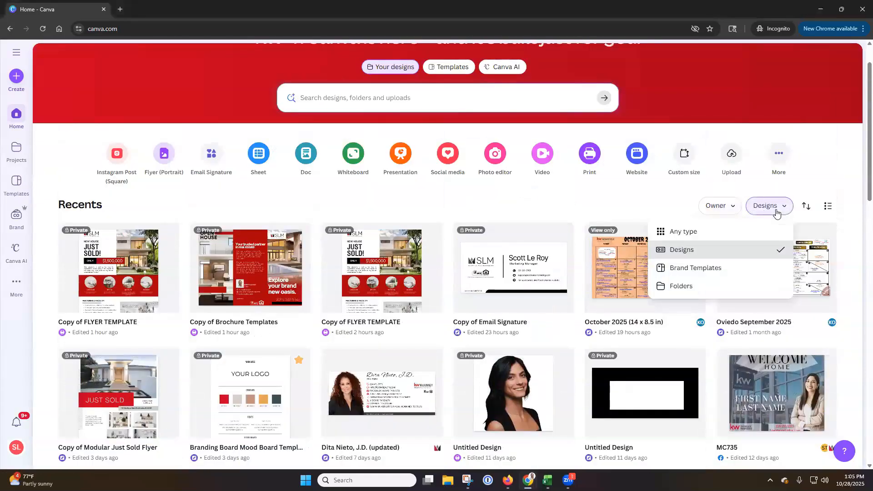
{"action": "left_click", "coordinate": [808, 207]}
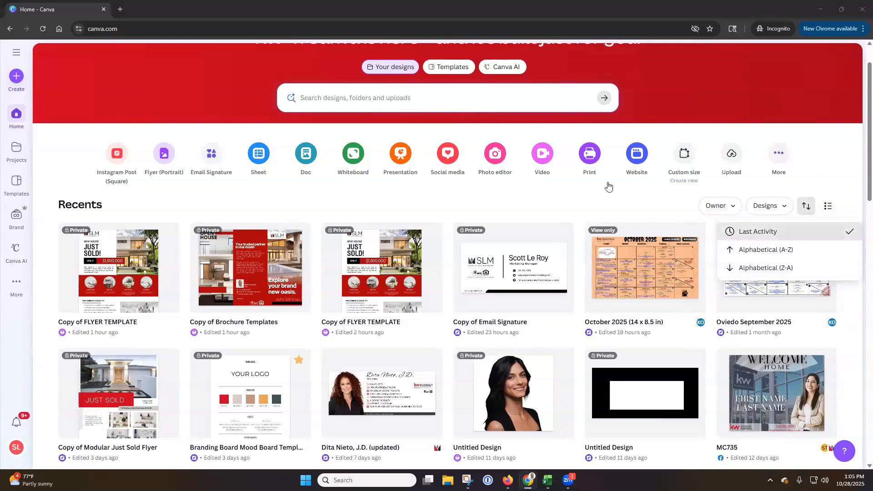
{"action": "left_click", "coordinate": [500, 203]}
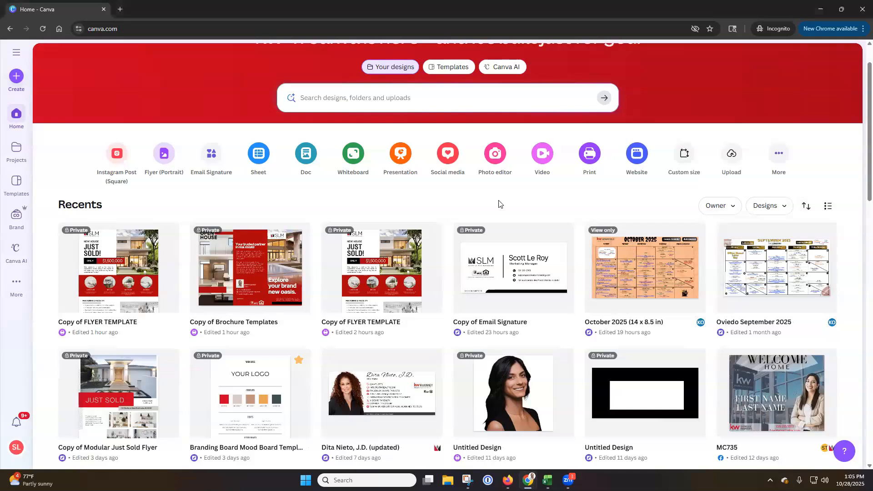
View the projects overview and browse through the categories in the template library
{"action": "left_click", "coordinate": [17, 150]}
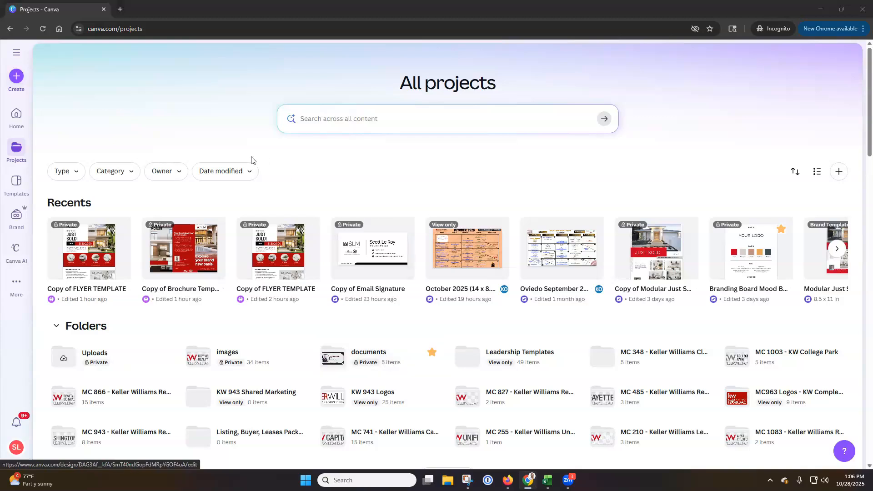
{"action": "left_click", "coordinate": [21, 181]}
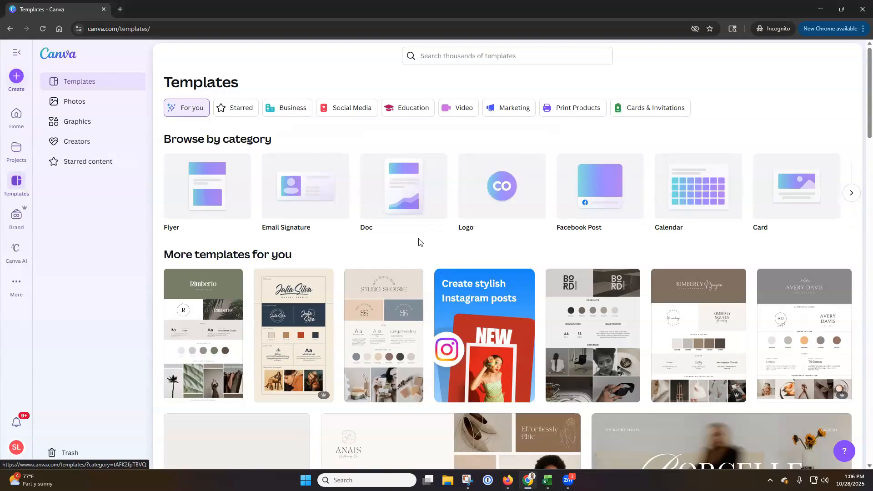
{"action": "mouse_move", "coordinate": [325, 400]}
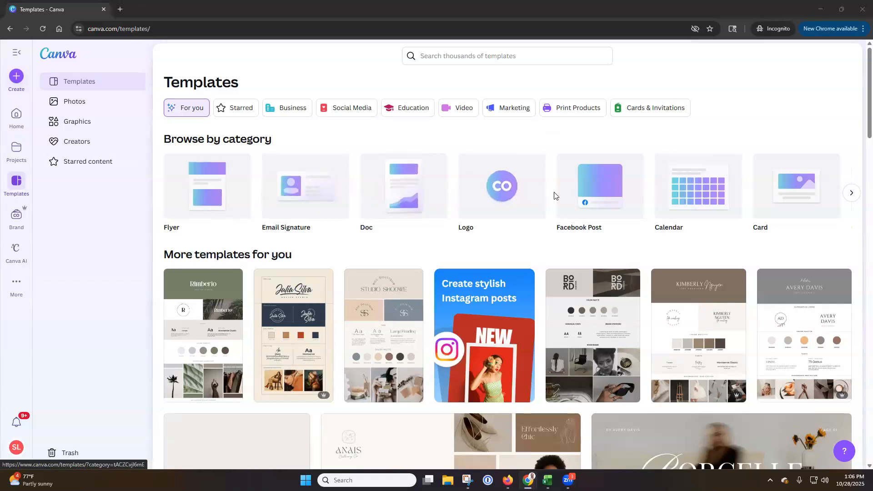
{"action": "left_click", "coordinate": [851, 193]}
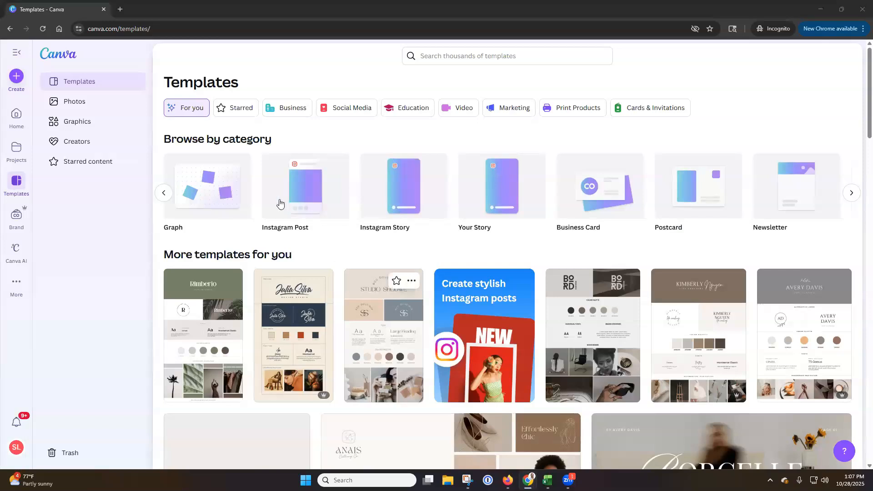
Star the brown and white minimalist wooden furniture template among the Social Media templates and view the starred items
{"action": "left_click", "coordinate": [337, 112]}
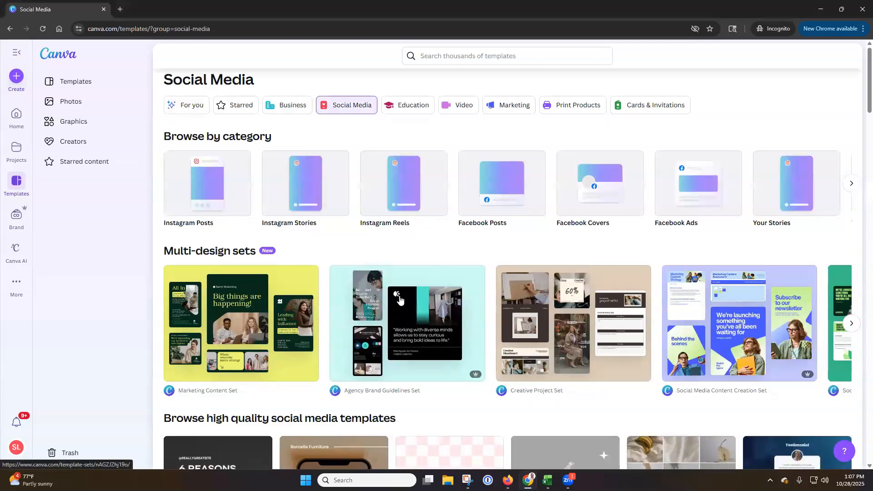
{"action": "scroll", "coordinate": [400, 299], "scroll_direction": "down", "scroll_amount": 5}
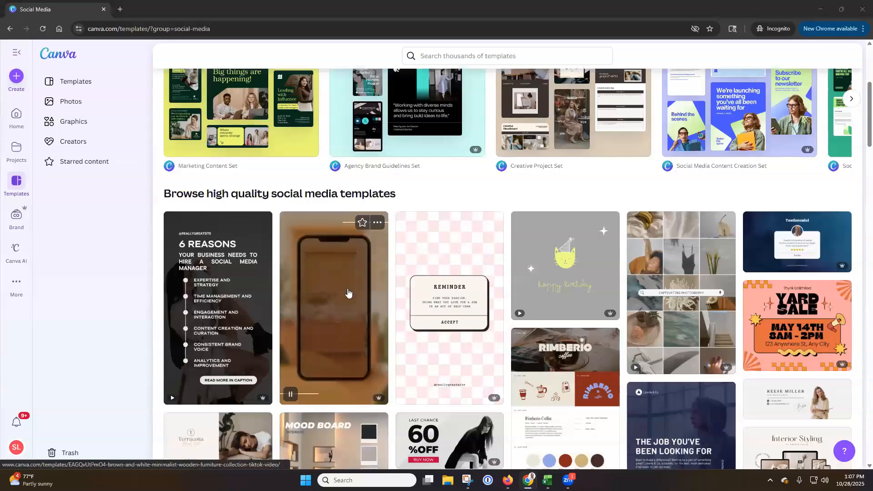
{"action": "left_click", "coordinate": [362, 223]}
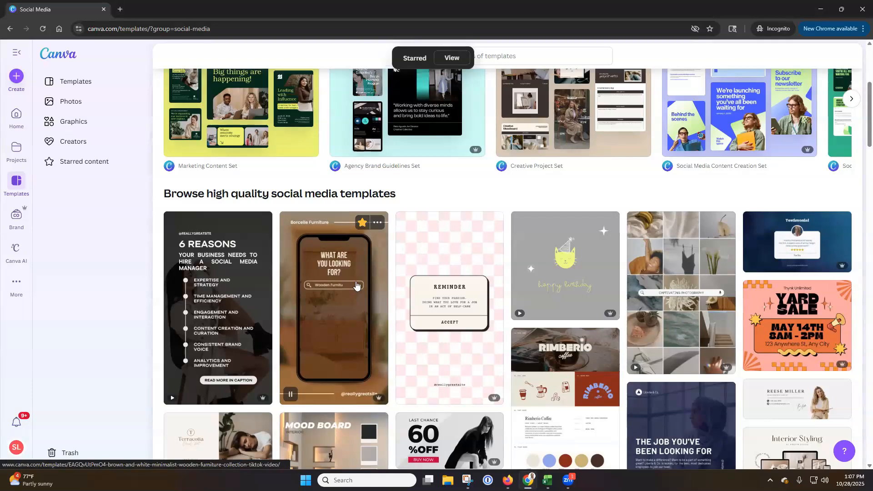
{"action": "scroll", "coordinate": [354, 287], "scroll_direction": "up", "scroll_amount": 5}
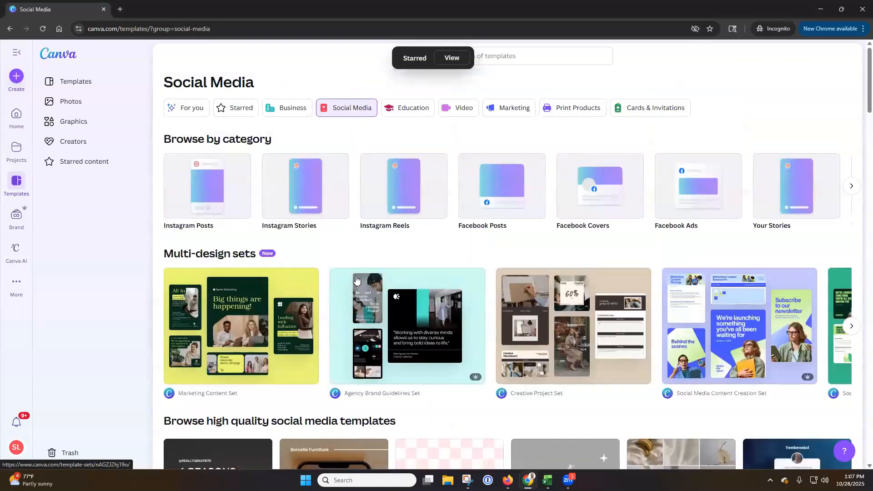
{"action": "left_click", "coordinate": [247, 112]}
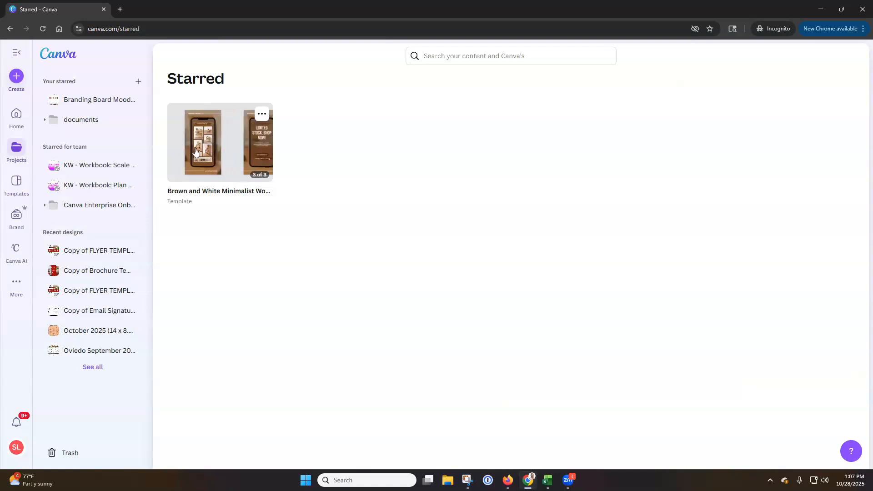
Return to the template library and browse its photo collections and the Explore photos section
{"action": "left_click", "coordinate": [16, 187]}
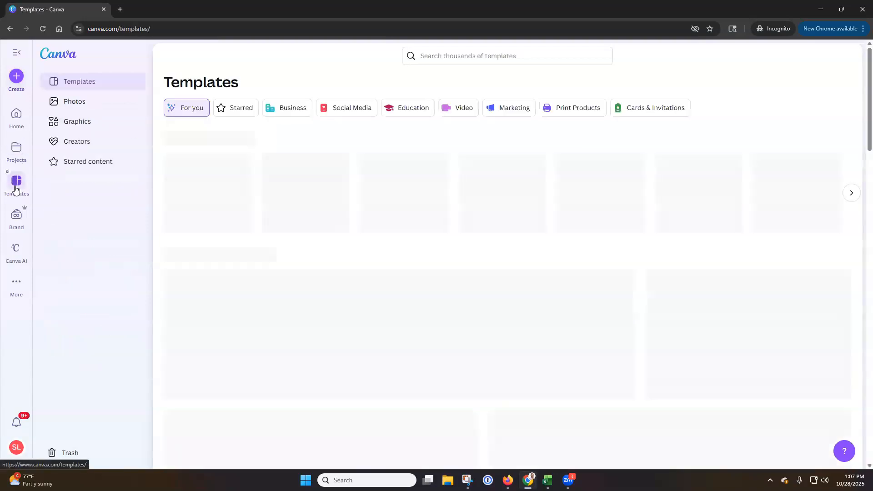
{"action": "left_click", "coordinate": [115, 101]}
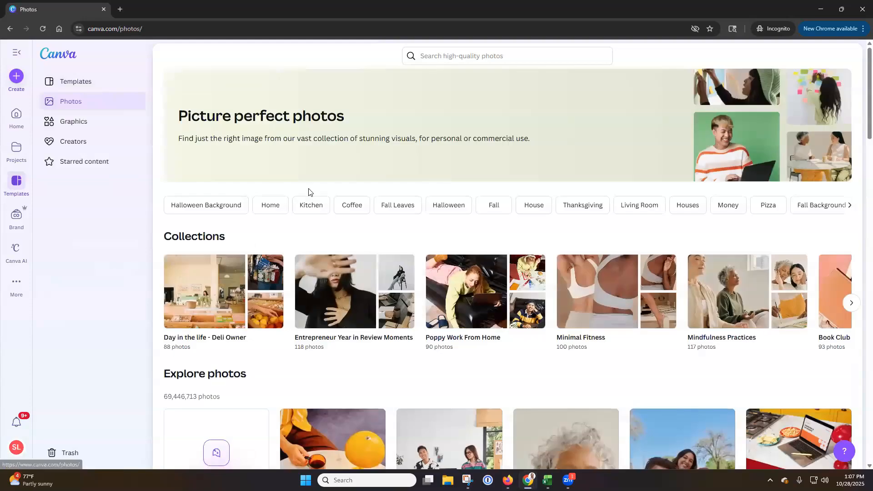
{"action": "scroll", "coordinate": [309, 191], "scroll_direction": "down", "scroll_amount": 4}
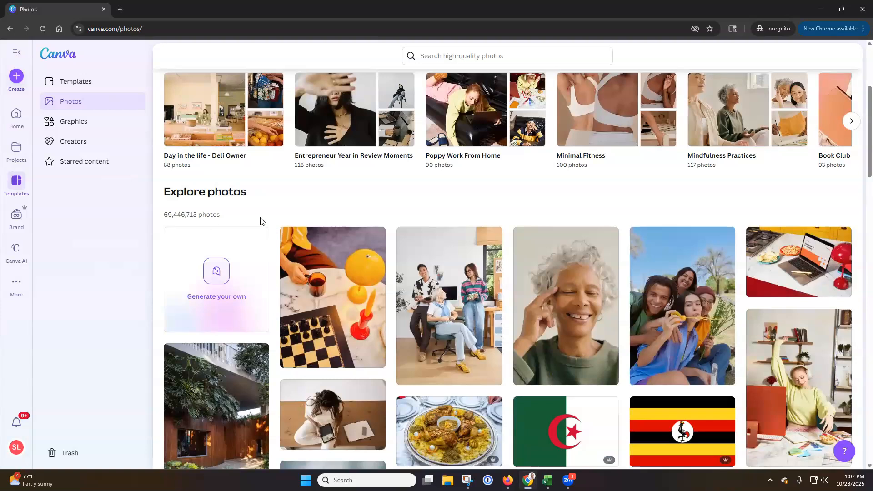
{"action": "scroll", "coordinate": [270, 221], "scroll_direction": "down", "scroll_amount": 1}
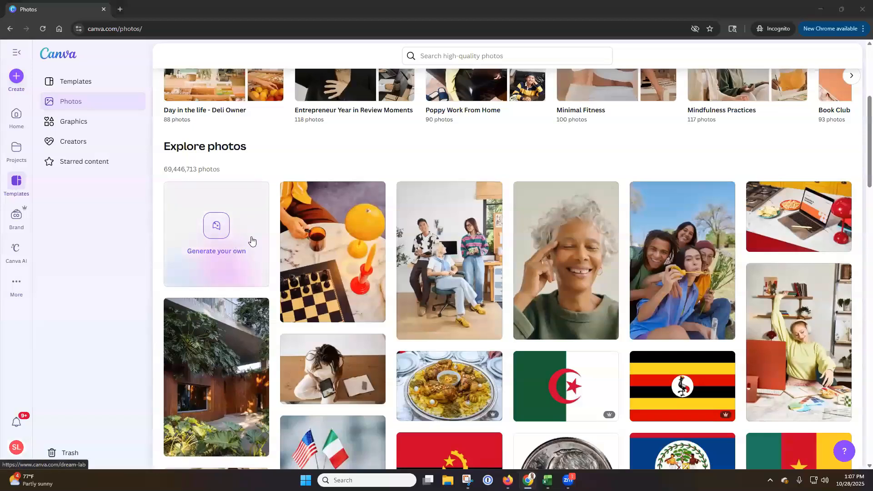
{"action": "scroll", "coordinate": [253, 240], "scroll_direction": "down", "scroll_amount": 2}
{"action": "scroll", "coordinate": [253, 240], "scroll_direction": "down", "scroll_amount": 1}
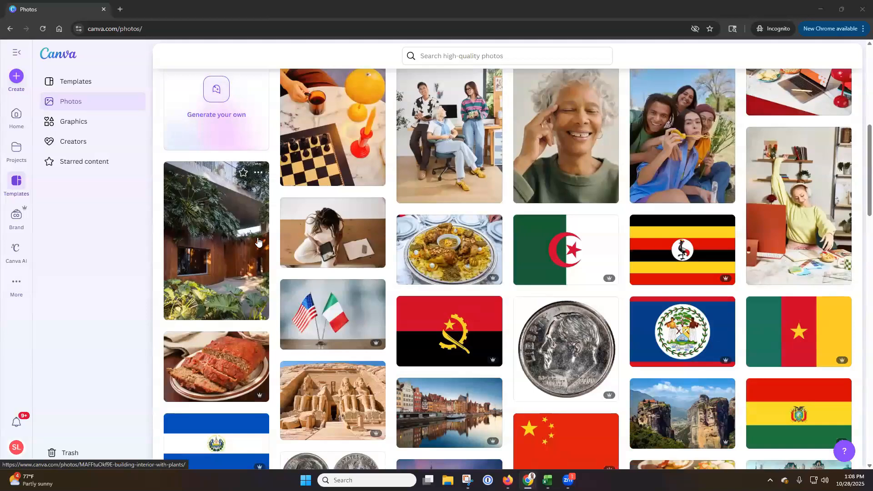
{"action": "scroll", "coordinate": [257, 242], "scroll_direction": "up", "scroll_amount": 4}
Browse the graphics library, including its collections and the Explore graphics section
{"action": "left_click", "coordinate": [85, 123]}
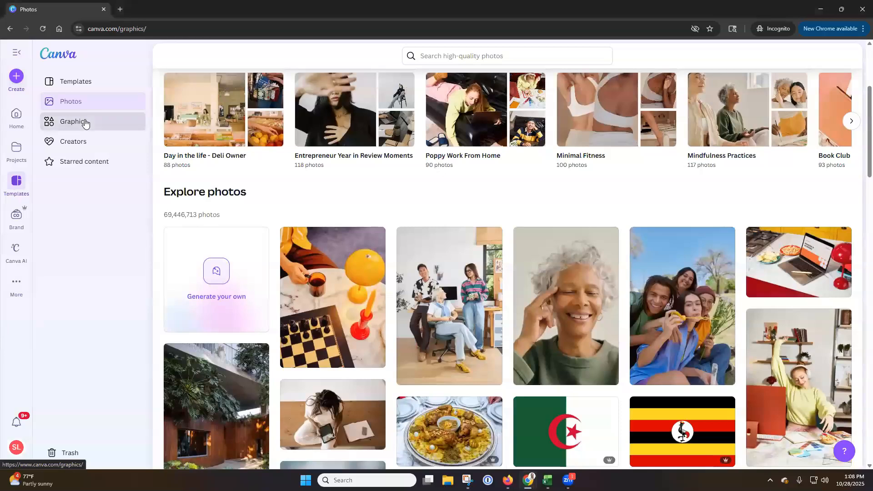
{"action": "scroll", "coordinate": [306, 180], "scroll_direction": "down", "scroll_amount": 2}
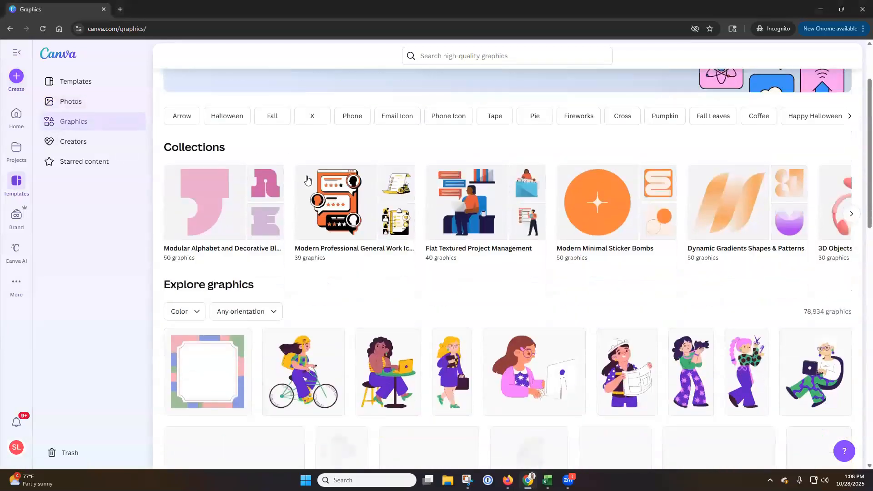
{"action": "scroll", "coordinate": [306, 179], "scroll_direction": "down", "scroll_amount": 2}
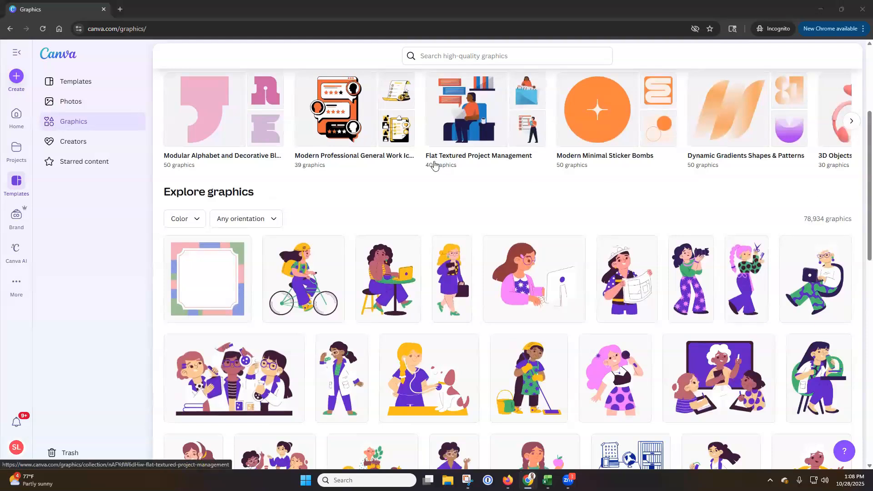
{"action": "scroll", "coordinate": [377, 164], "scroll_direction": "down", "scroll_amount": 1}
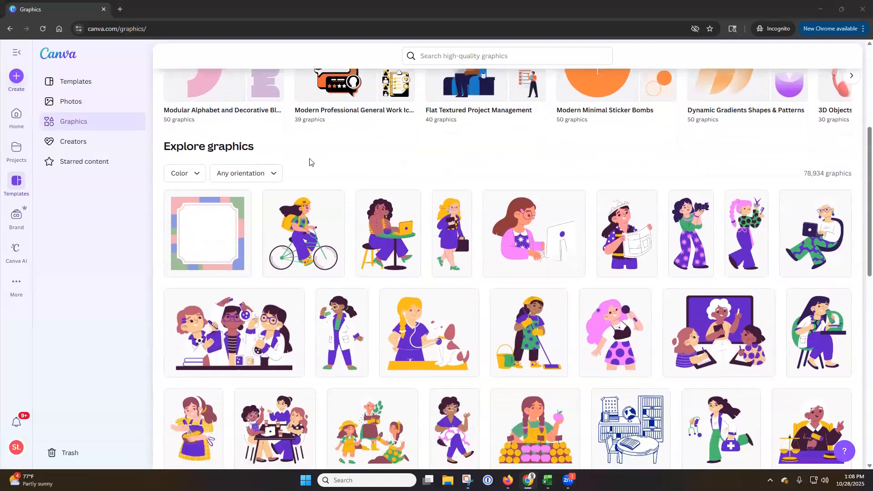
{"action": "scroll", "coordinate": [356, 152], "scroll_direction": "down", "scroll_amount": 4}
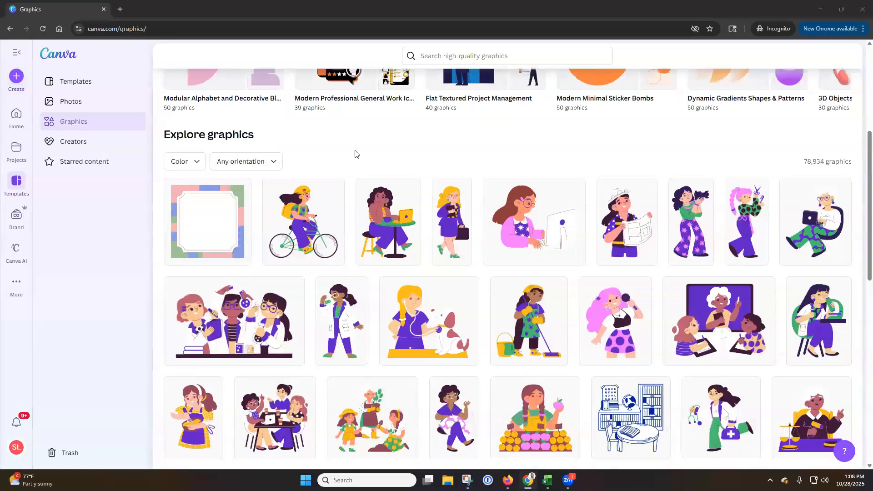
View the suggested creators and the starred content
{"action": "scroll", "coordinate": [357, 172], "scroll_direction": "up", "scroll_amount": 6}
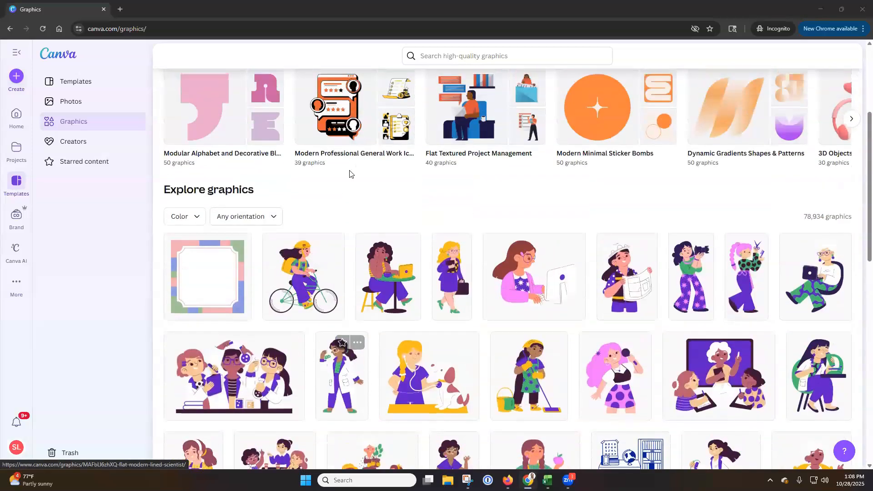
{"action": "left_click", "coordinate": [88, 146]}
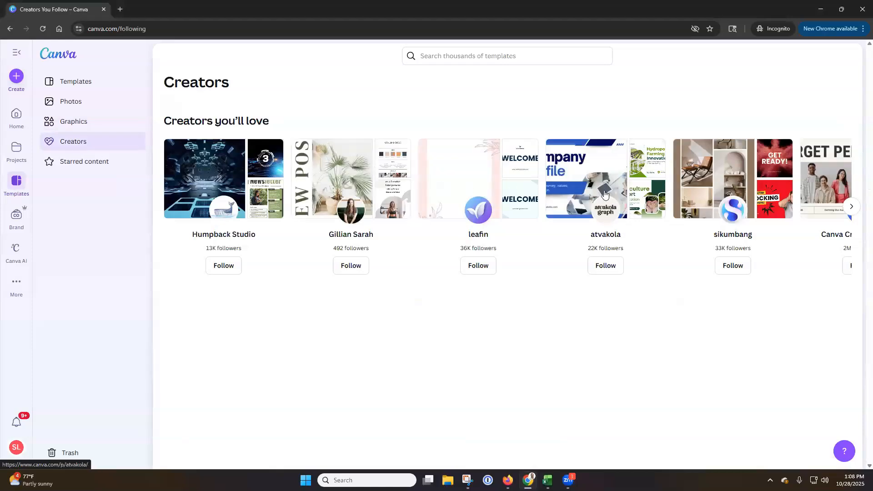
{"action": "left_click", "coordinate": [90, 166]}
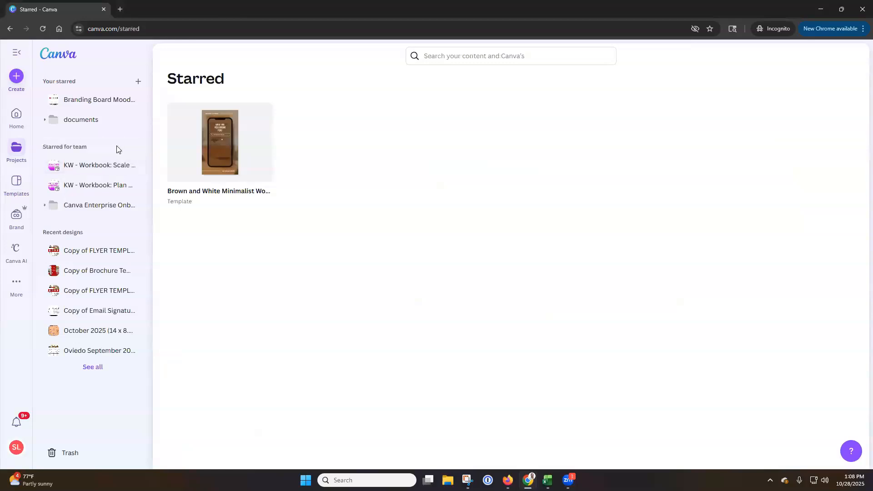
Open the brand area and look through all the available Brand Templates
{"action": "left_click", "coordinate": [18, 217]}
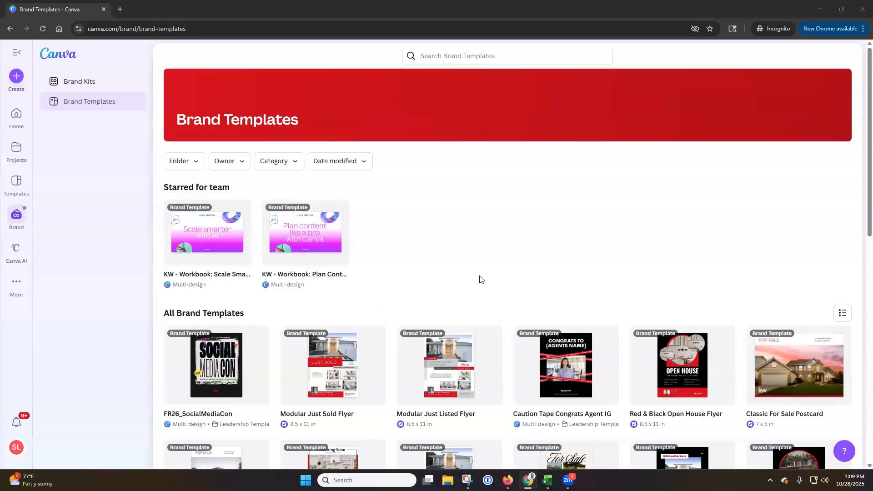
{"action": "scroll", "coordinate": [480, 280], "scroll_direction": "down", "scroll_amount": 4}
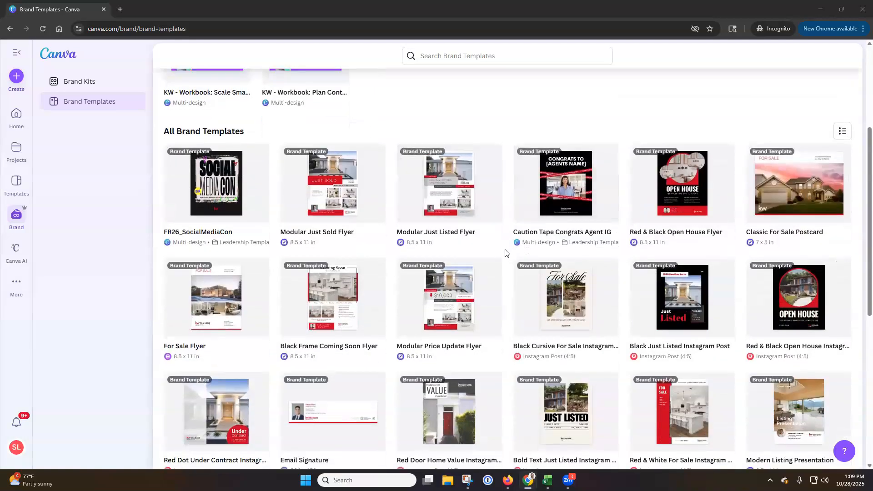
{"action": "scroll", "coordinate": [506, 253], "scroll_direction": "down", "scroll_amount": 1}
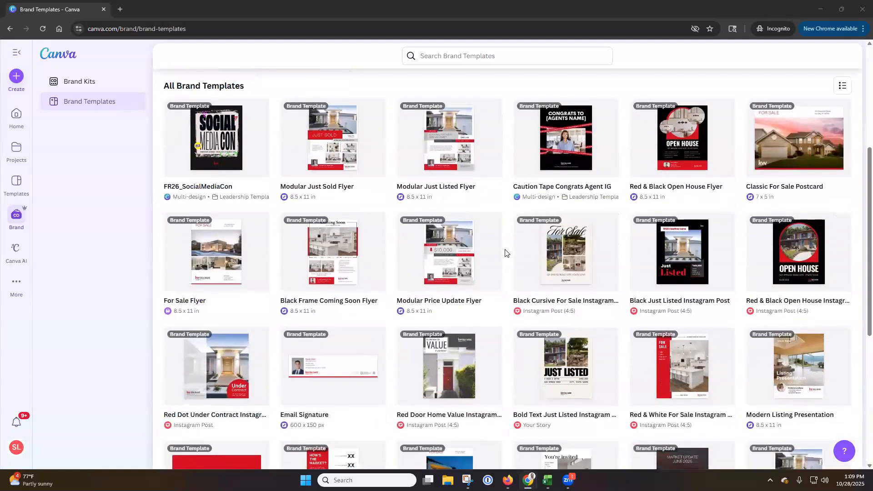
{"action": "scroll", "coordinate": [506, 253], "scroll_direction": "down", "scroll_amount": 1}
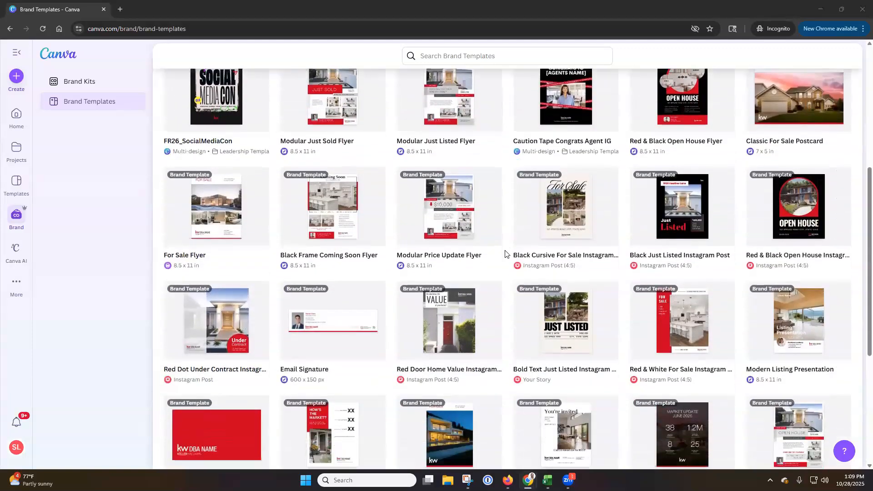
{"action": "scroll", "coordinate": [506, 254], "scroll_direction": "down", "scroll_amount": 1}
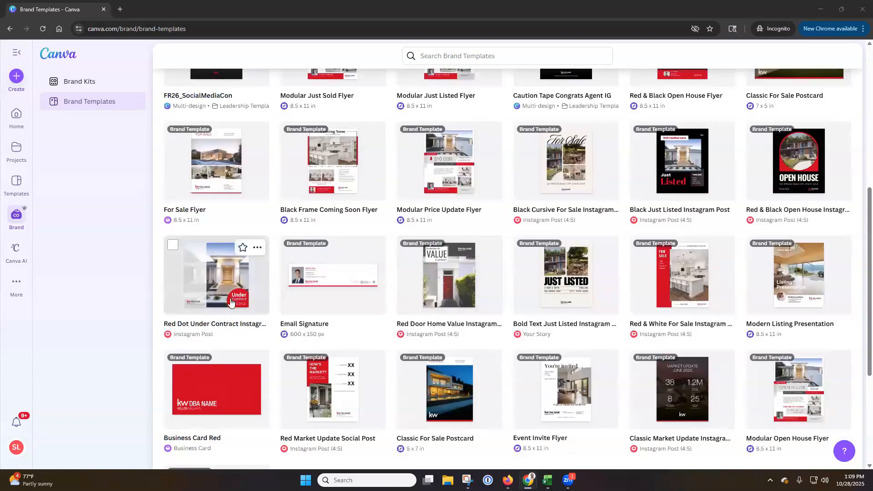
Look through the remaining flyers, Instagram posts, postcards, business card and presentation designs among All Brand Templates
{"action": "scroll", "coordinate": [231, 302], "scroll_direction": "down", "scroll_amount": 2}
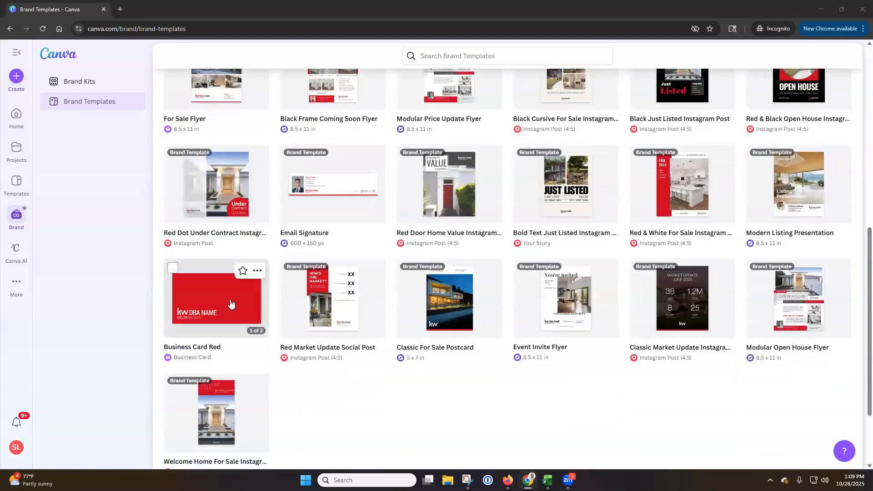
{"action": "scroll", "coordinate": [231, 304], "scroll_direction": "down", "scroll_amount": 3}
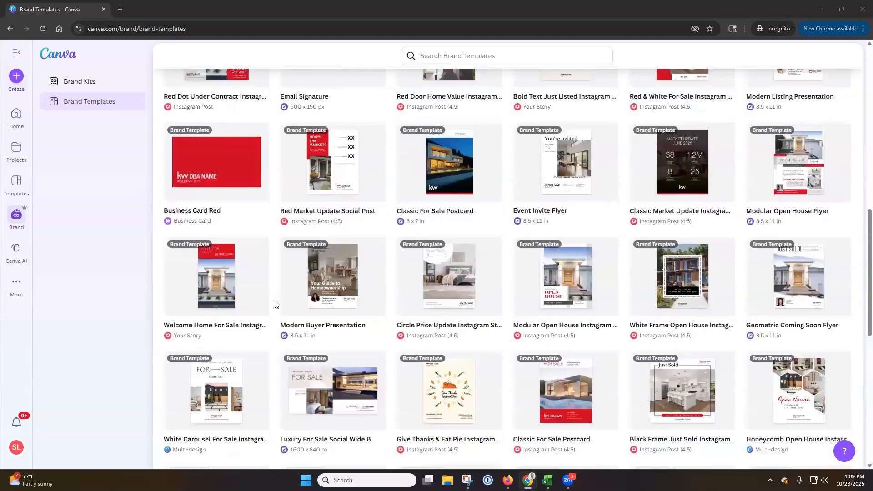
{"action": "scroll", "coordinate": [275, 303], "scroll_direction": "down", "scroll_amount": 1}
{"action": "scroll", "coordinate": [275, 304], "scroll_direction": "down", "scroll_amount": 4}
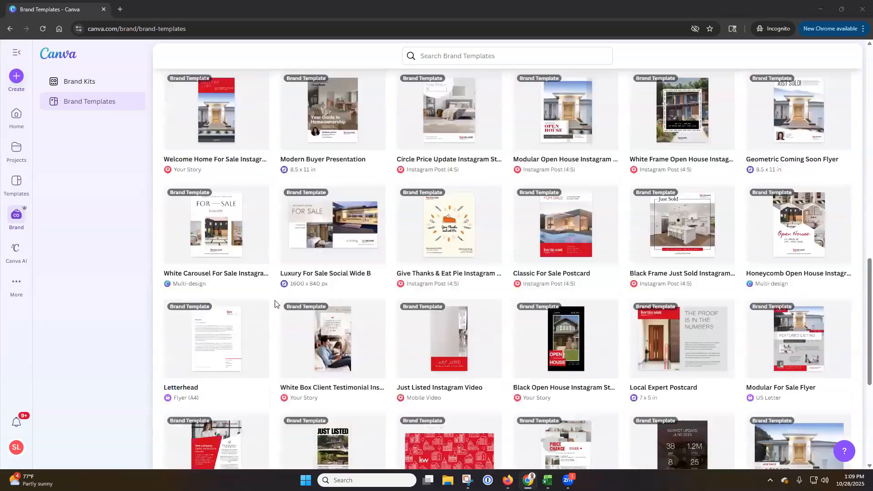
{"action": "scroll", "coordinate": [275, 304], "scroll_direction": "up", "scroll_amount": 17}
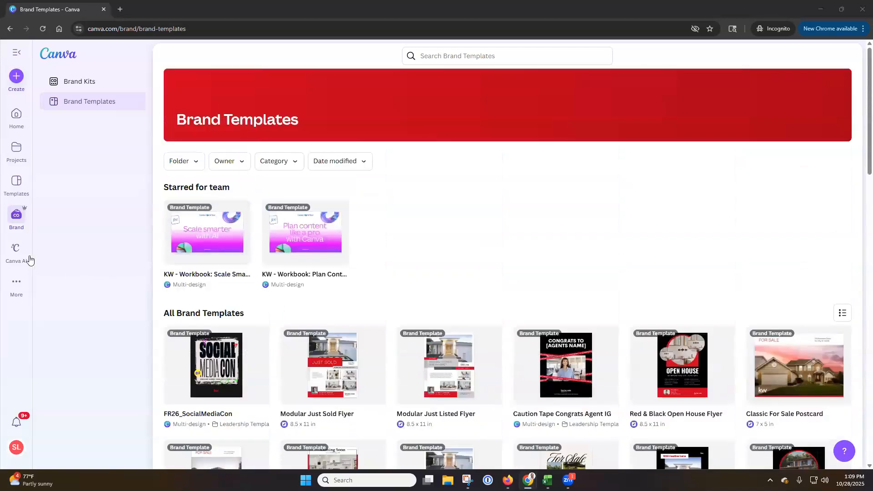
Open Canva AI and generate images from the sample idea "A delicious, healthy pasta dinner"
{"action": "left_click", "coordinate": [24, 258]}
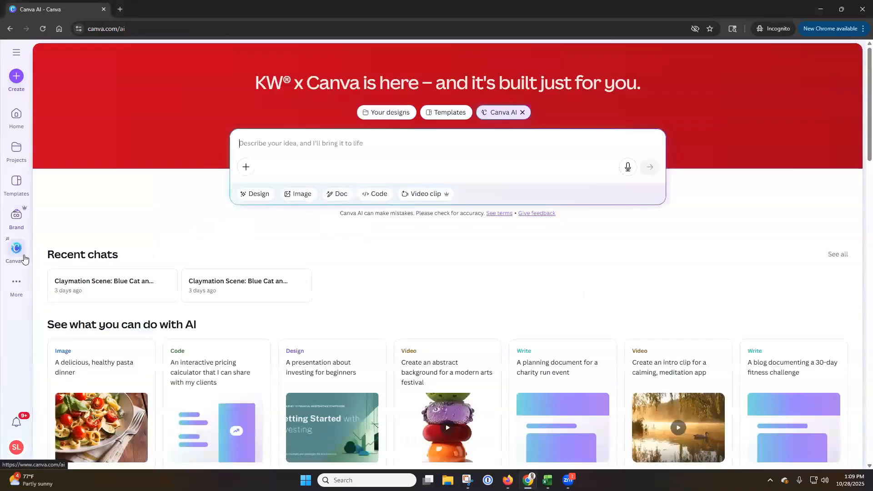
{"action": "scroll", "coordinate": [154, 205], "scroll_direction": "down", "scroll_amount": 3}
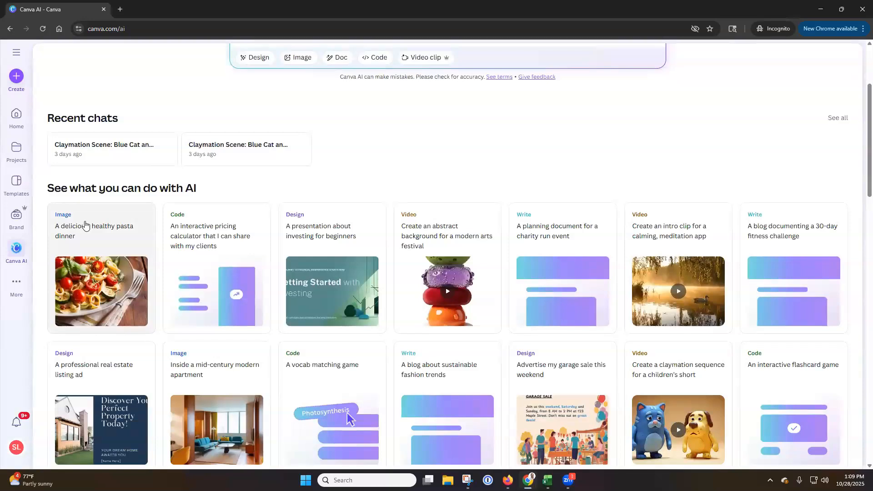
{"action": "left_click", "coordinate": [85, 224]}
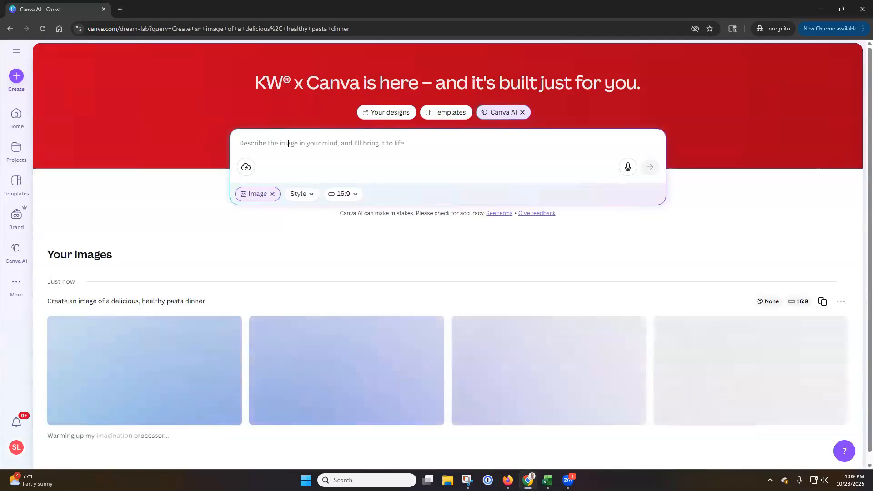
Generate images for "Create a home for halloween that invites trick or treaters to come to the front door. Make it a little scary, but not too much"
{"action": "type", "text": "C"}
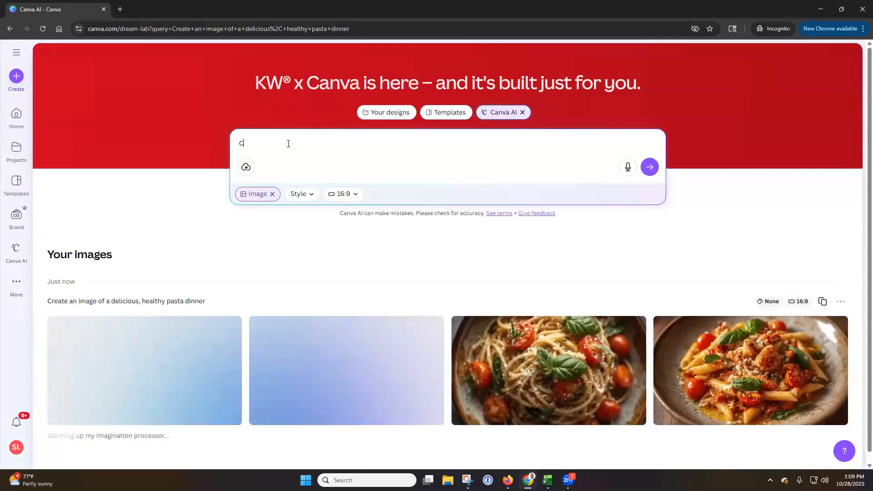
{"action": "type", "text": "reate a home for halloween that inv"}
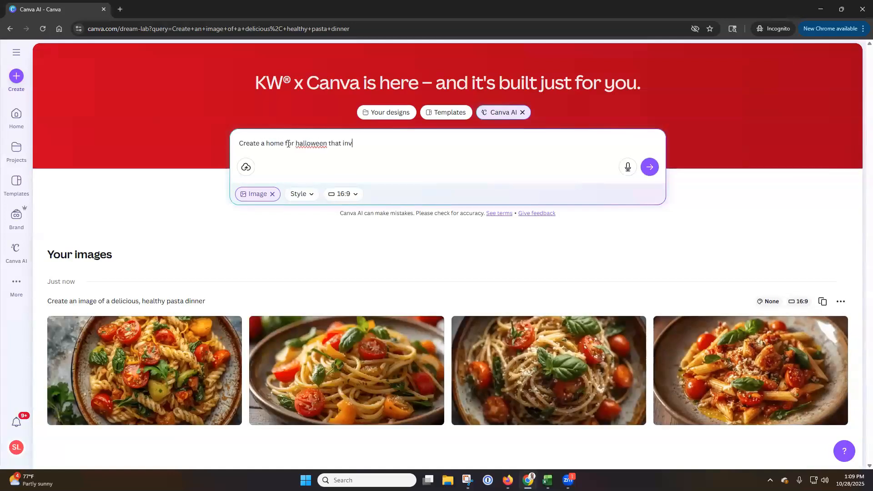
{"action": "type", "text": "ites trick or treators"}
{"action": "key", "text": "BackSpace"}
{"action": "key", "text": "BackSpace"}
{"action": "key", "text": "BackSpace"}
{"action": "key", "text": "BackSpace"}
{"action": "type", "text": "ers to come to the front door. Make it a little scary, but"}
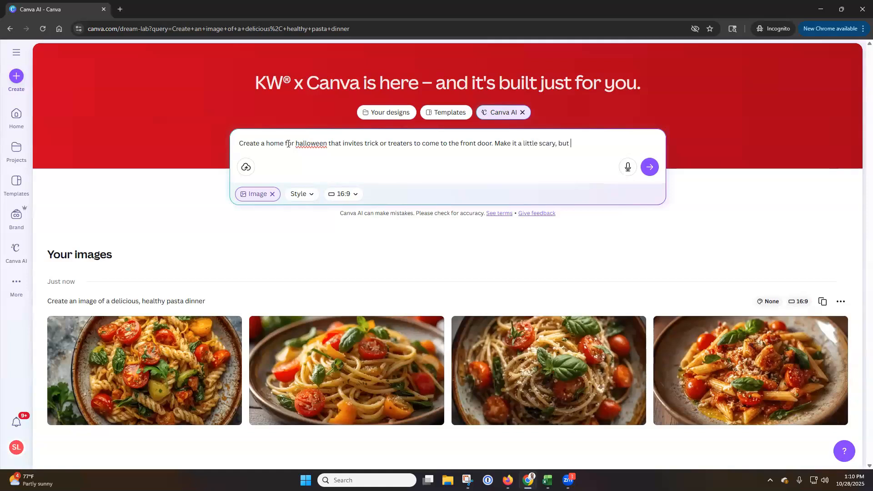
{"action": "type", "text": " not too much"}
{"action": "left_click", "coordinate": [649, 167]}
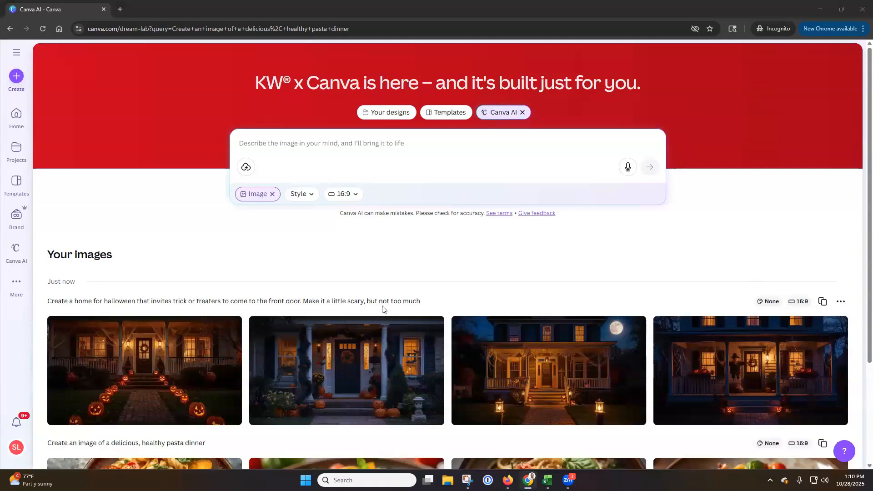
{"action": "scroll", "coordinate": [319, 291], "scroll_direction": "down", "scroll_amount": 2}
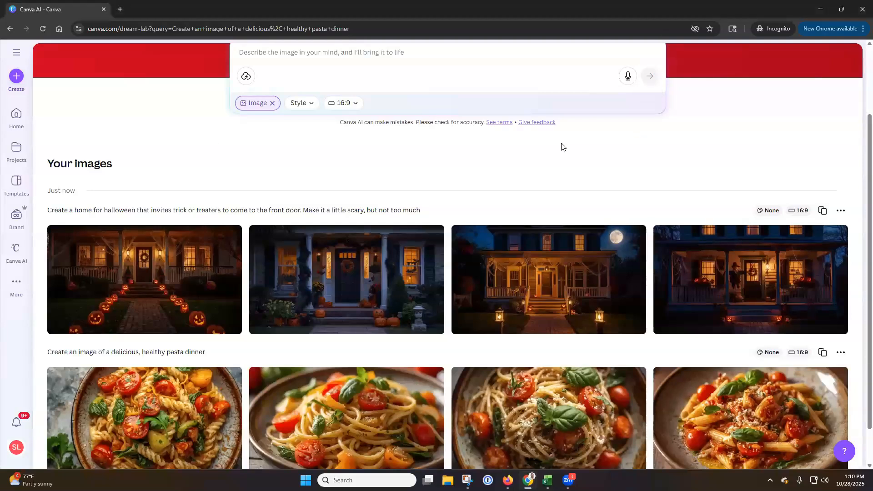
{"action": "scroll", "coordinate": [277, 160], "scroll_direction": "up", "scroll_amount": 2}
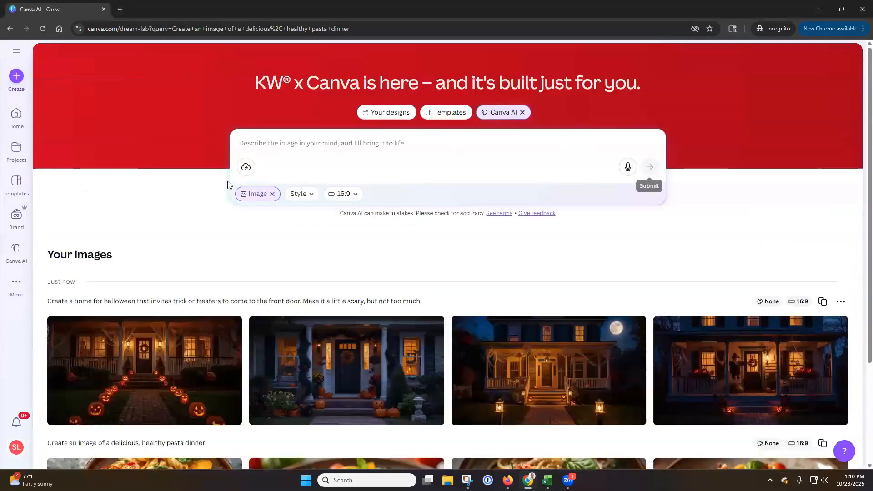
Return to the main Canva AI page and look through the example ideas under "See what you can do with AI"
{"action": "left_click", "coordinate": [18, 257]}
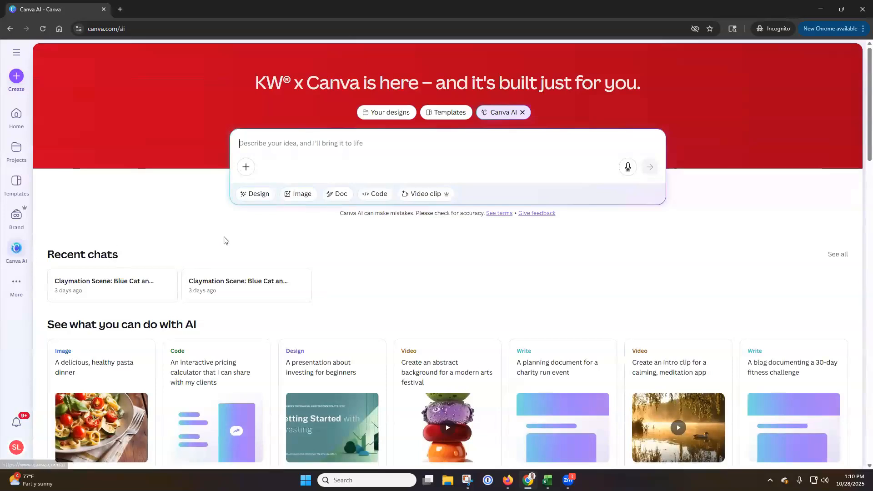
{"action": "scroll", "coordinate": [221, 240], "scroll_direction": "down", "scroll_amount": 3}
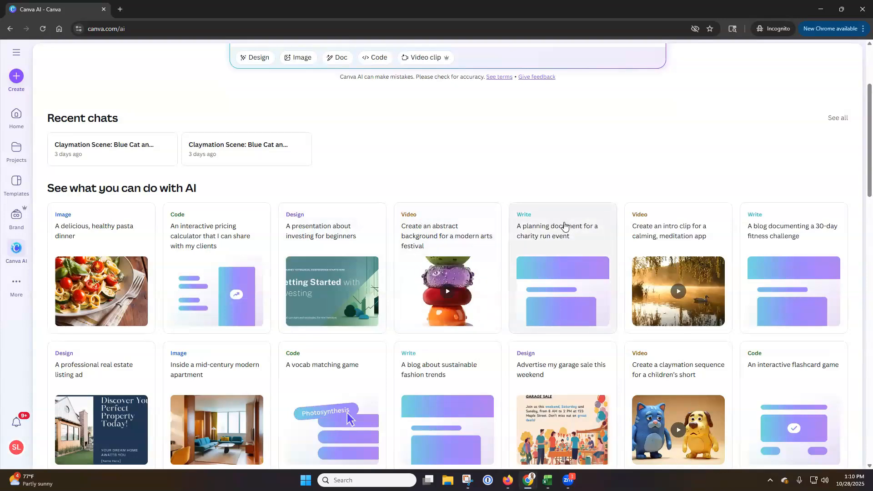
{"action": "scroll", "coordinate": [293, 193], "scroll_direction": "down", "scroll_amount": 2}
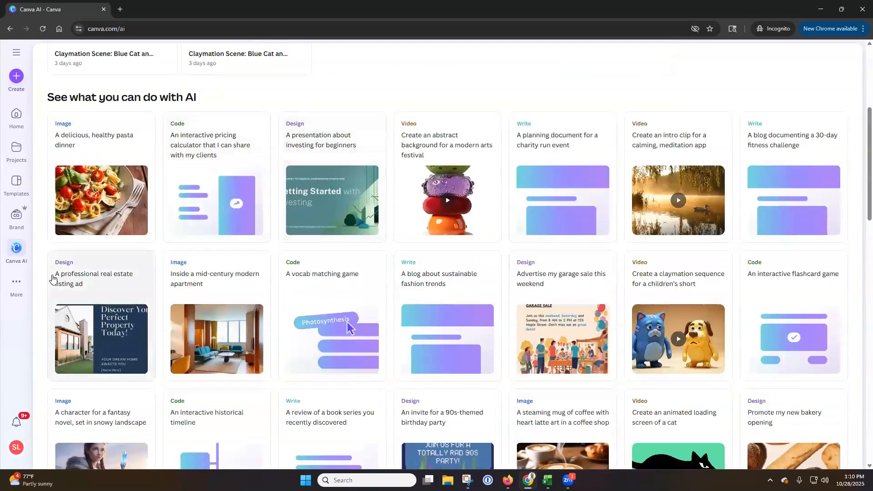
Open the Apps directory and examine its top picks, trending, new, team and categorized apps, including the Keller Williams team app
{"action": "left_click", "coordinate": [16, 282]}
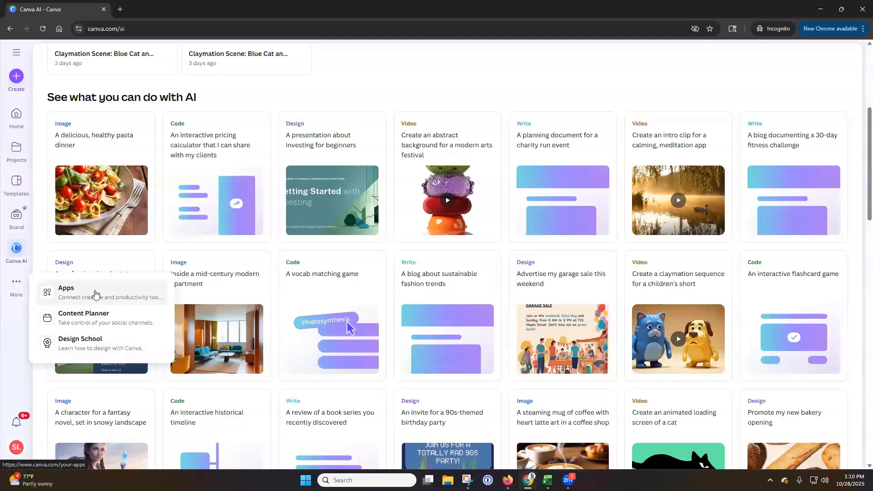
{"action": "left_click", "coordinate": [95, 294]}
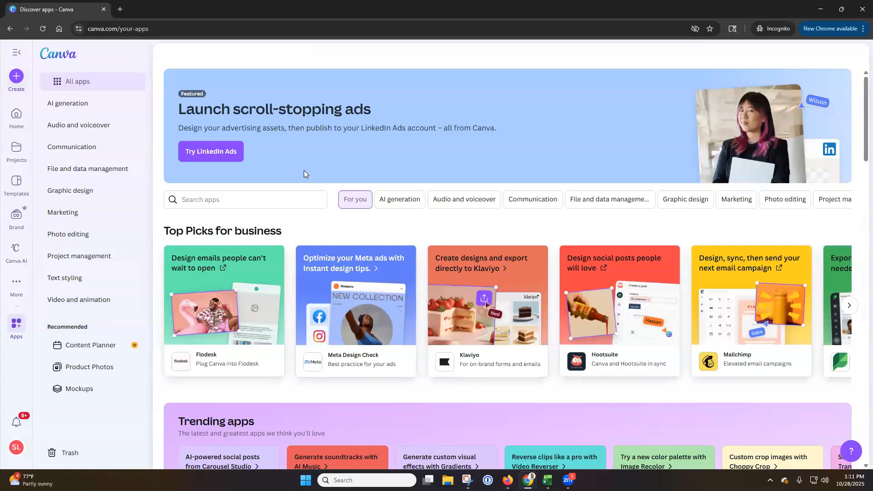
{"action": "scroll", "coordinate": [329, 172], "scroll_direction": "down", "scroll_amount": 4}
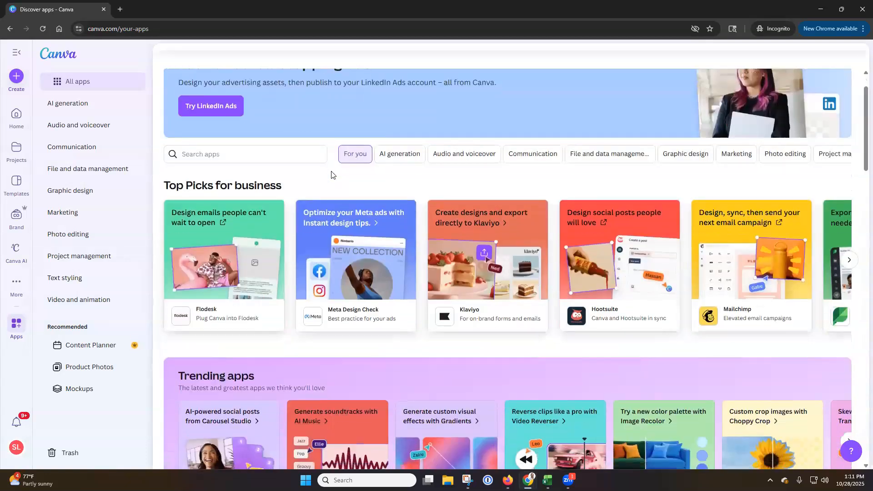
{"action": "scroll", "coordinate": [307, 214], "scroll_direction": "down", "scroll_amount": 4}
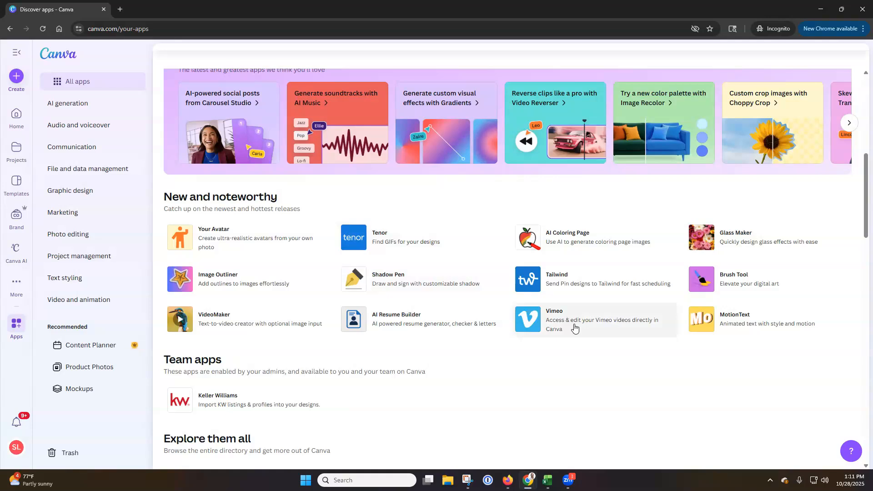
{"action": "scroll", "coordinate": [455, 278], "scroll_direction": "down", "scroll_amount": 2}
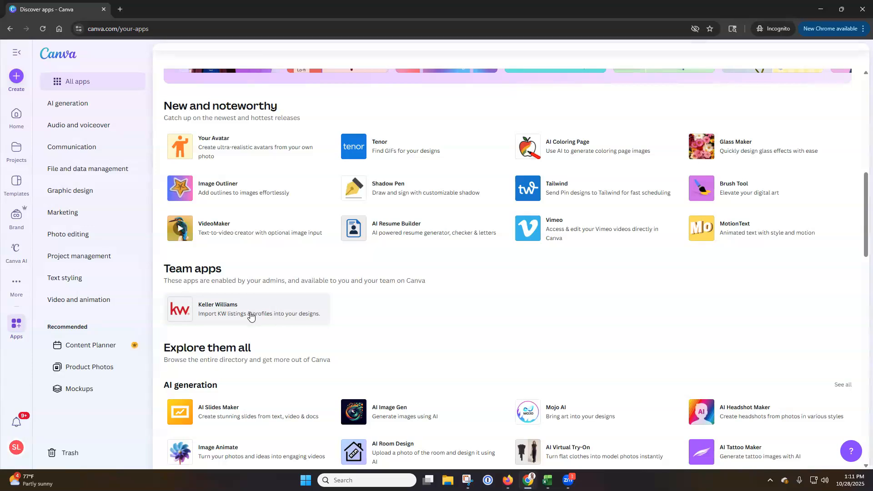
{"action": "scroll", "coordinate": [251, 316], "scroll_direction": "down", "scroll_amount": 3}
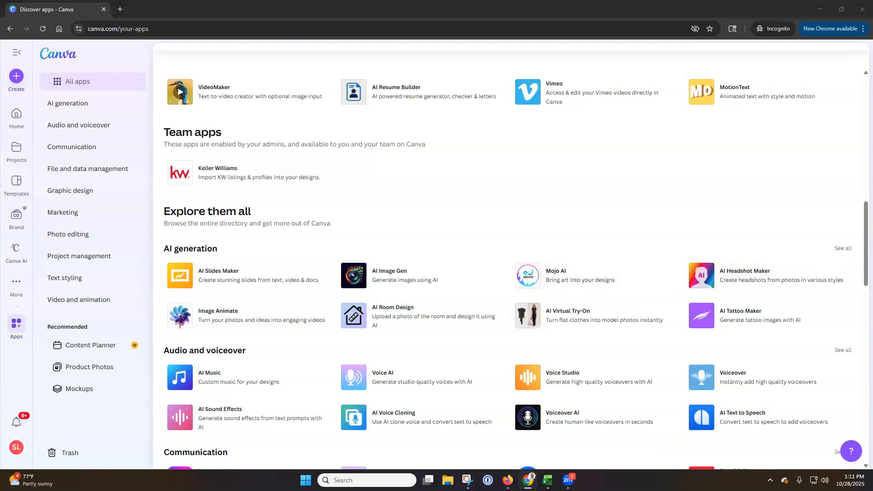
{"action": "scroll", "coordinate": [535, 225], "scroll_direction": "down", "scroll_amount": 3}
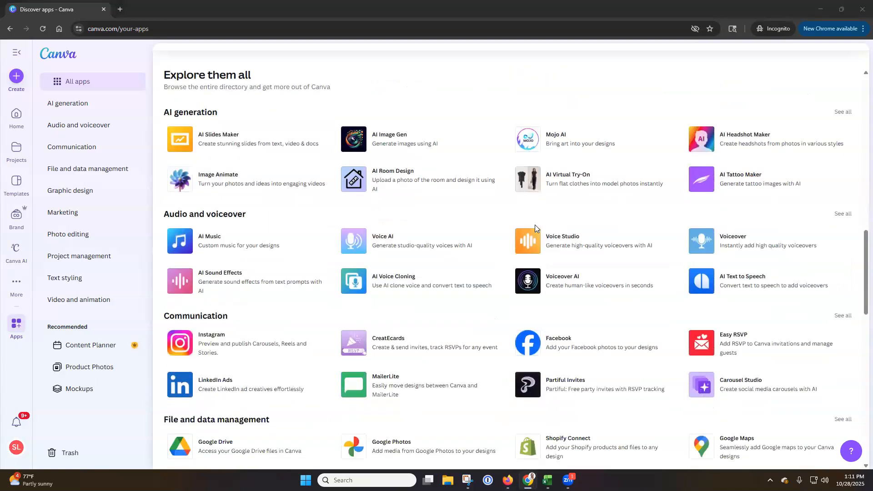
{"action": "scroll", "coordinate": [534, 225], "scroll_direction": "down", "scroll_amount": 1}
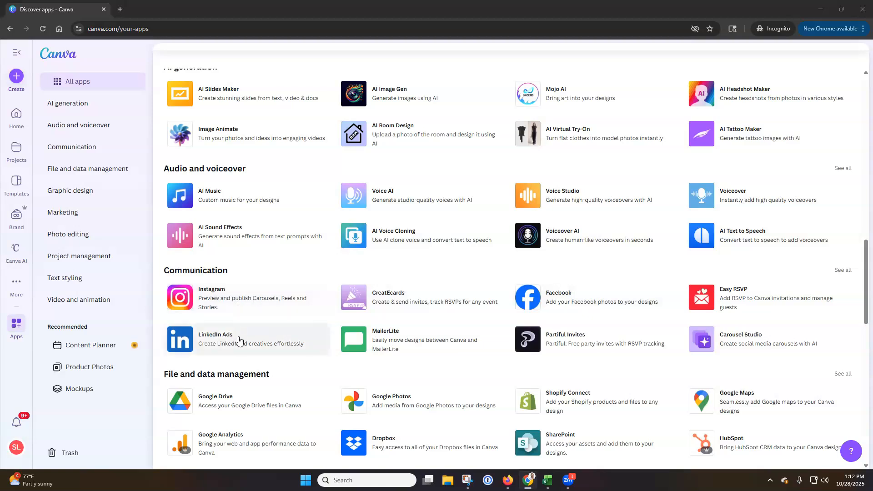
{"action": "scroll", "coordinate": [239, 340], "scroll_direction": "down", "scroll_amount": 2}
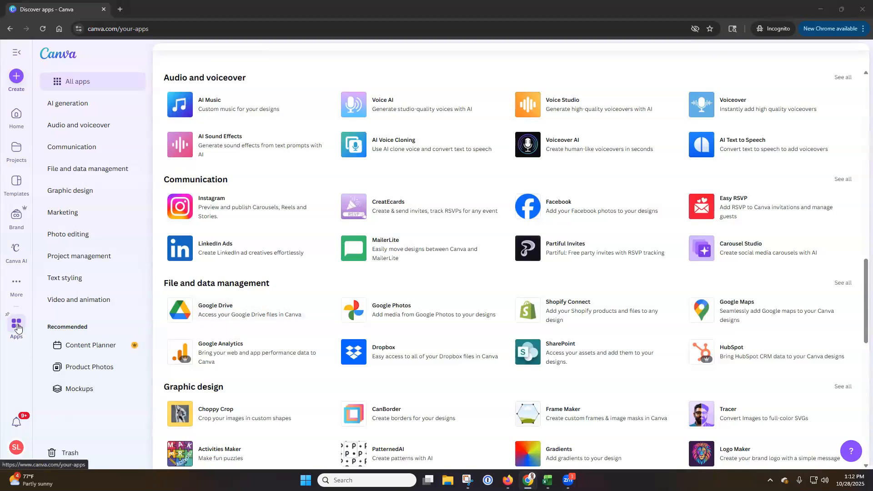
{"action": "scroll", "coordinate": [332, 366], "scroll_direction": "up", "scroll_amount": 4}
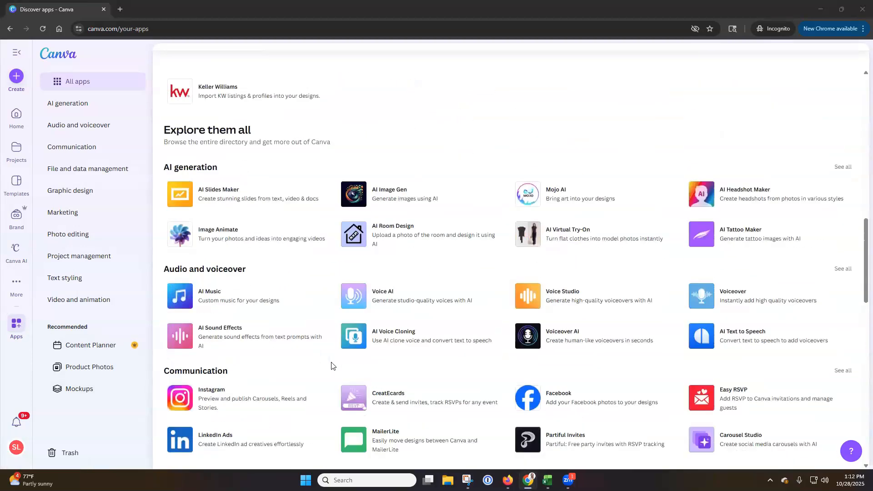
{"action": "scroll", "coordinate": [332, 366], "scroll_direction": "up", "scroll_amount": 10}
{"action": "scroll", "coordinate": [331, 365], "scroll_direction": "up", "scroll_amount": 3}
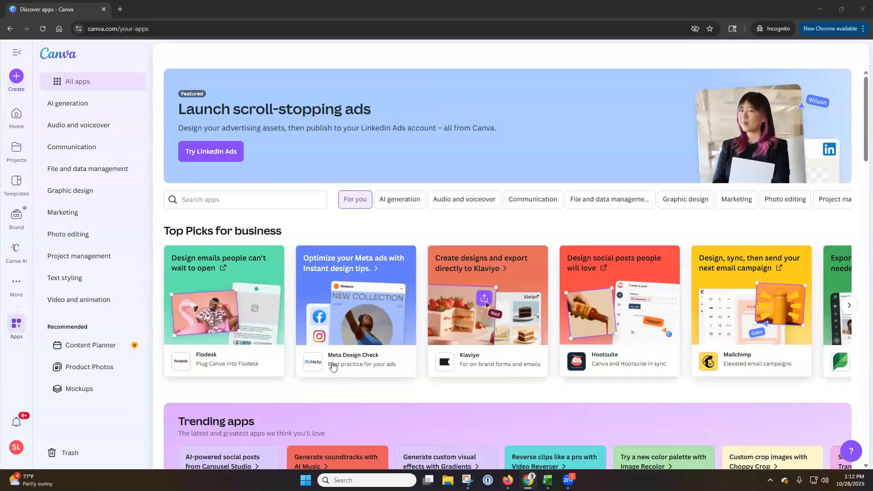
Search the Apps directory for "qr code" and choose the suggestion QR Code Generator
{"action": "left_click", "coordinate": [266, 206]}
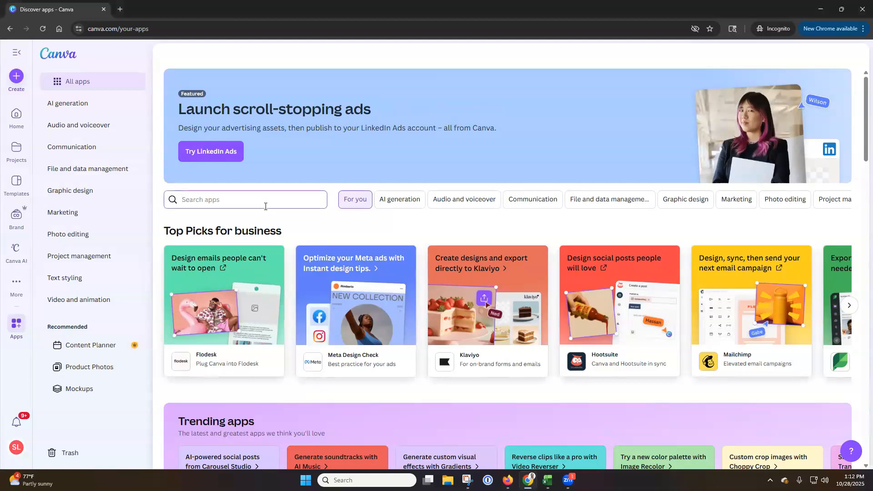
{"action": "type", "text": "qr code"}
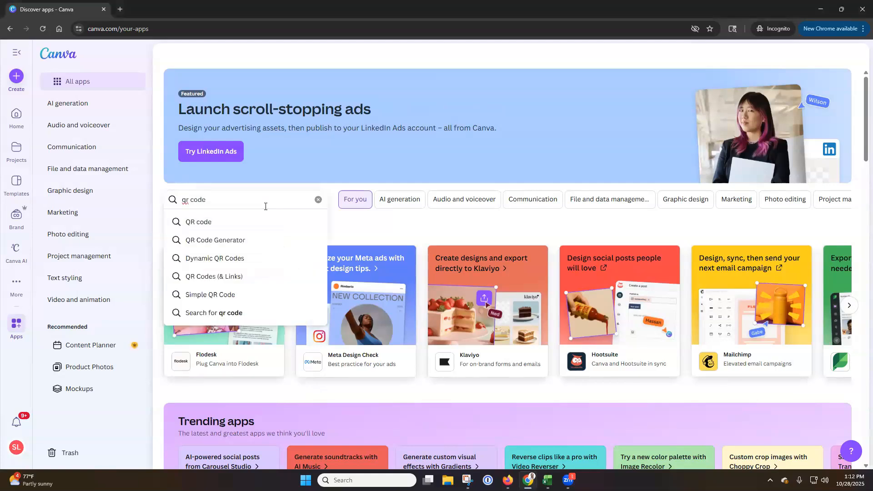
{"action": "left_click", "coordinate": [253, 240]}
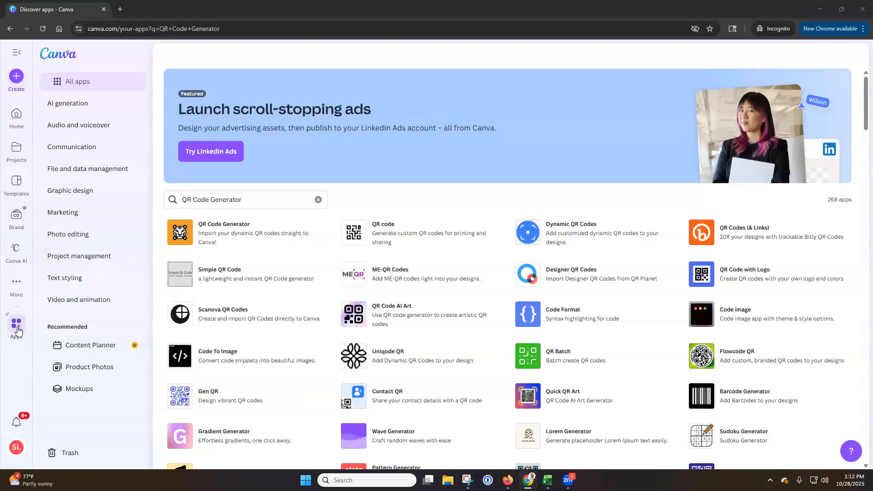
Replace the app search with "keller williams" and choose the suggested Keller Williams entry
{"action": "left_click", "coordinate": [247, 199]}
{"action": "key", "text": "ctrl+a"}
{"action": "type", "text": "keller wil"}
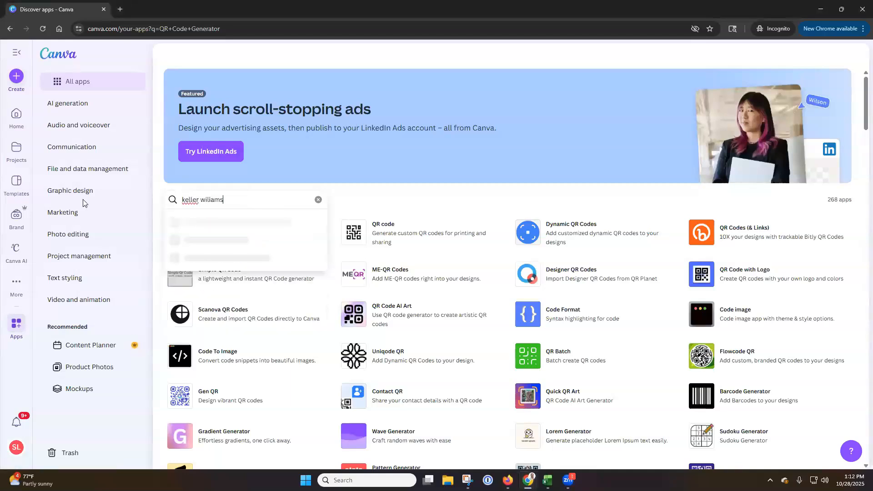
{"action": "type", "text": "liams"}
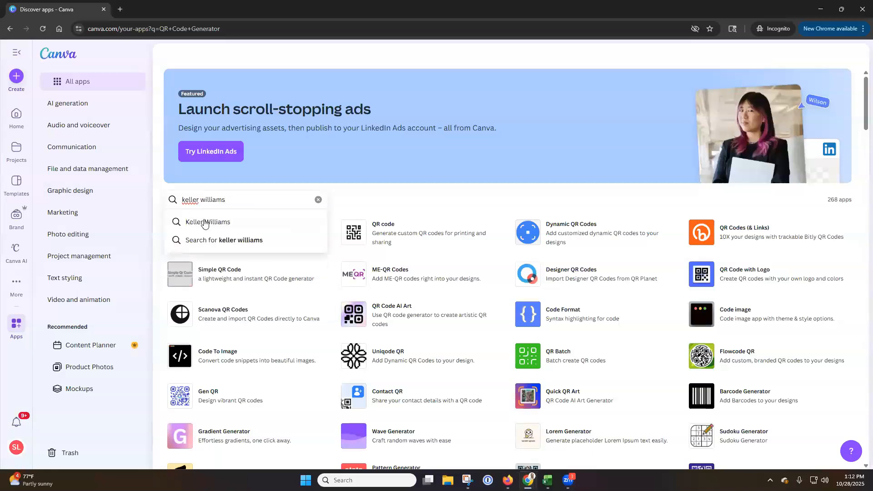
{"action": "left_click", "coordinate": [246, 224]}
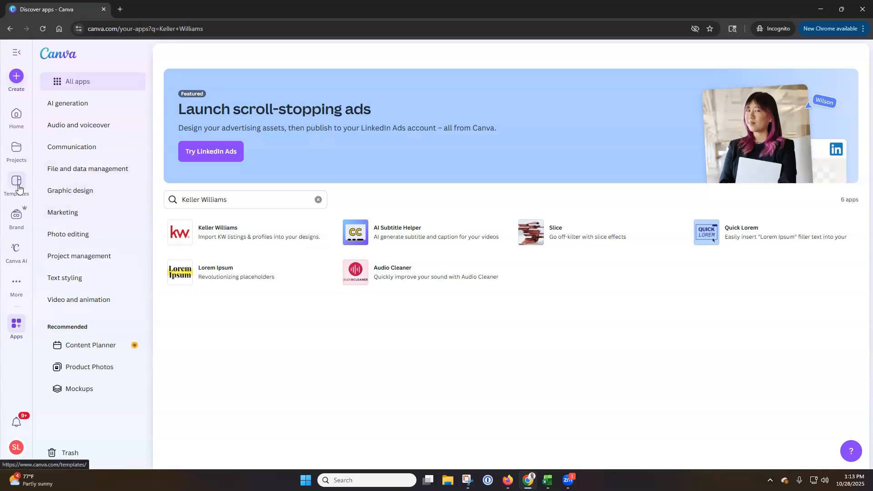
Return to the Brand Templates page and view the templates starred for the team and the first brand designs
{"action": "left_click", "coordinate": [17, 221]}
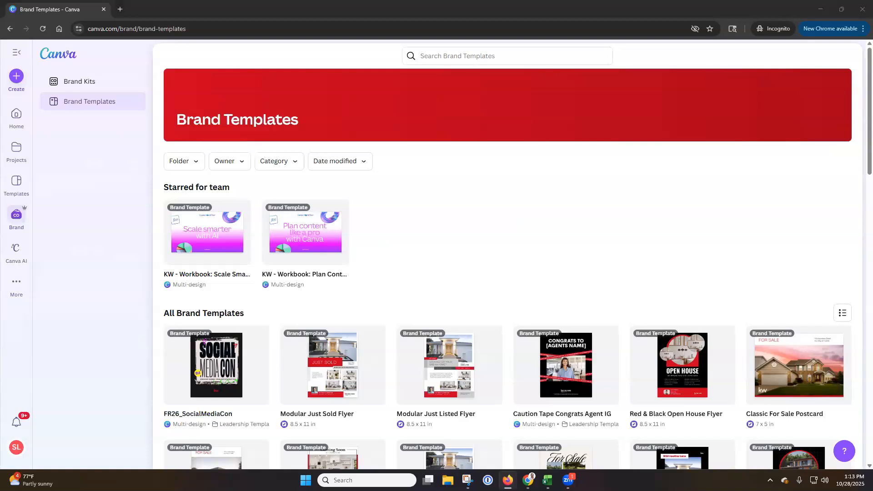
{"action": "scroll", "coordinate": [450, 234], "scroll_direction": "down", "scroll_amount": 2}
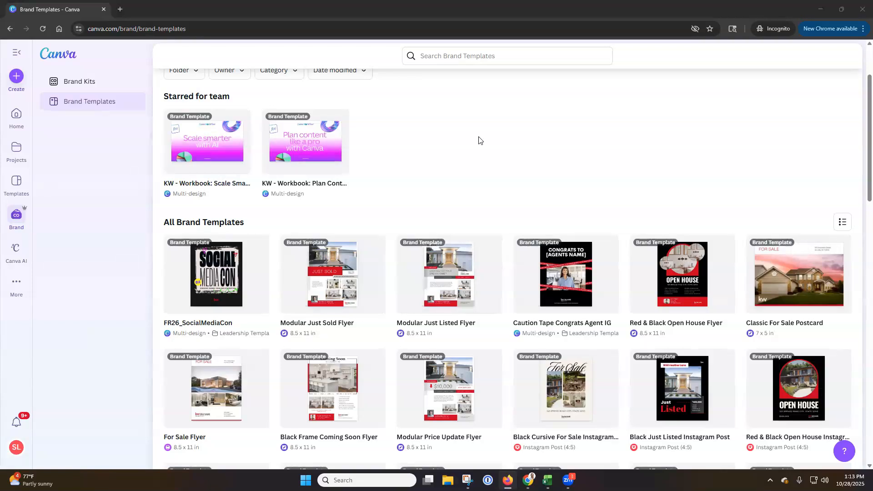
Browse all brand templates and use the Classic For Sale Postcard as the base for a new design
{"action": "scroll", "coordinate": [479, 140], "scroll_direction": "down", "scroll_amount": 1}
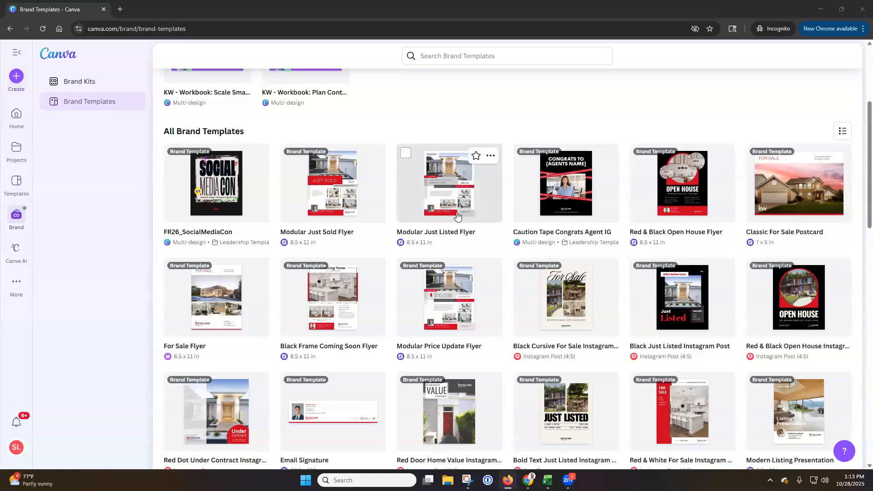
{"action": "scroll", "coordinate": [489, 249], "scroll_direction": "down", "scroll_amount": 2}
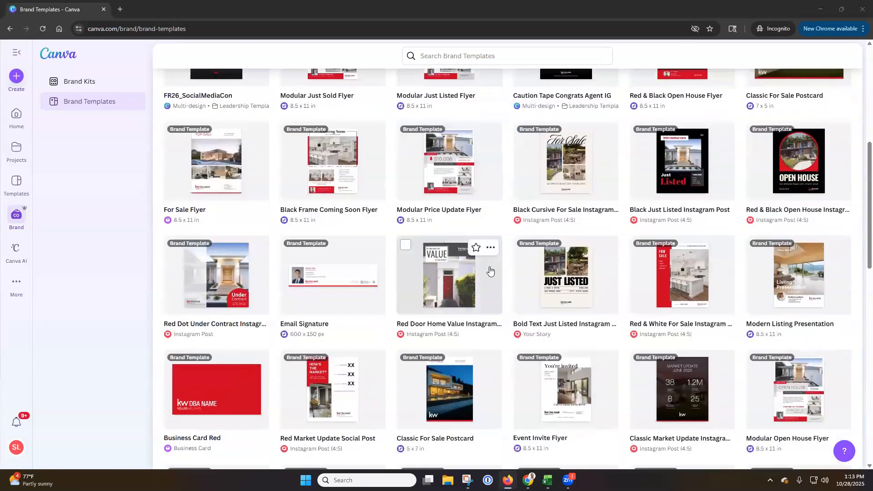
{"action": "scroll", "coordinate": [490, 271], "scroll_direction": "down", "scroll_amount": 2}
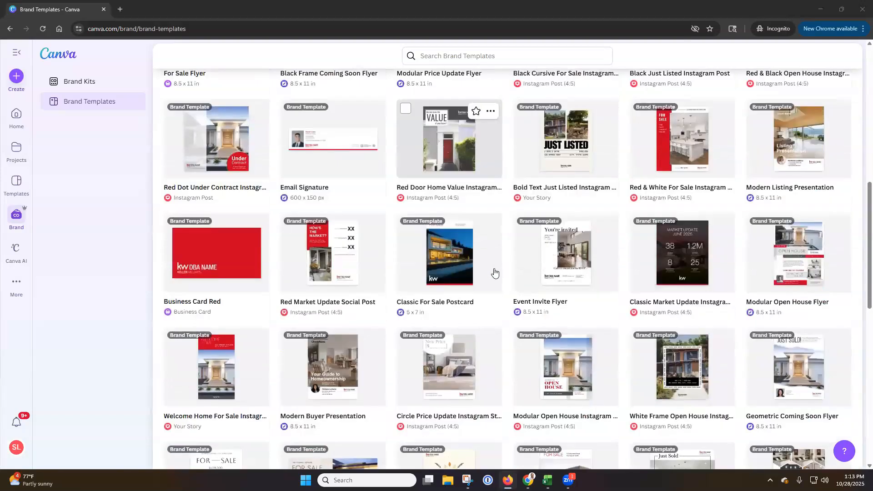
{"action": "scroll", "coordinate": [495, 274], "scroll_direction": "up", "scroll_amount": 6}
{"action": "scroll", "coordinate": [775, 252], "scroll_direction": "up", "scroll_amount": 1}
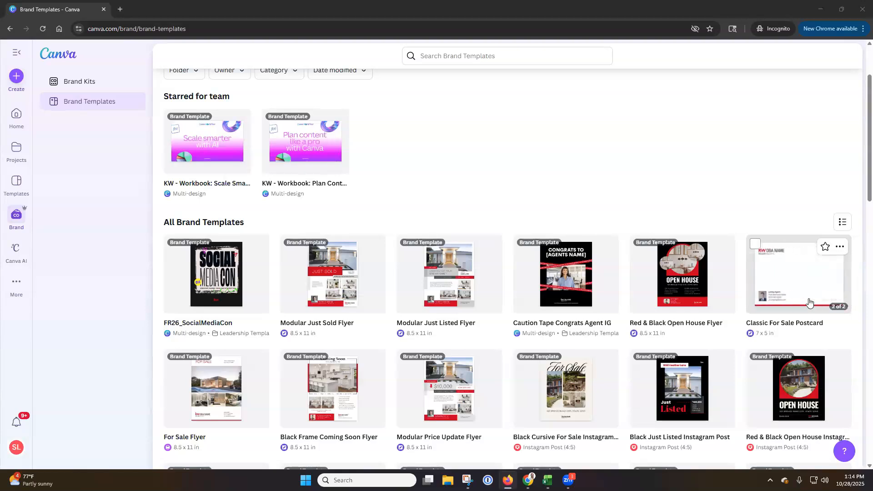
{"action": "left_click", "coordinate": [778, 294]}
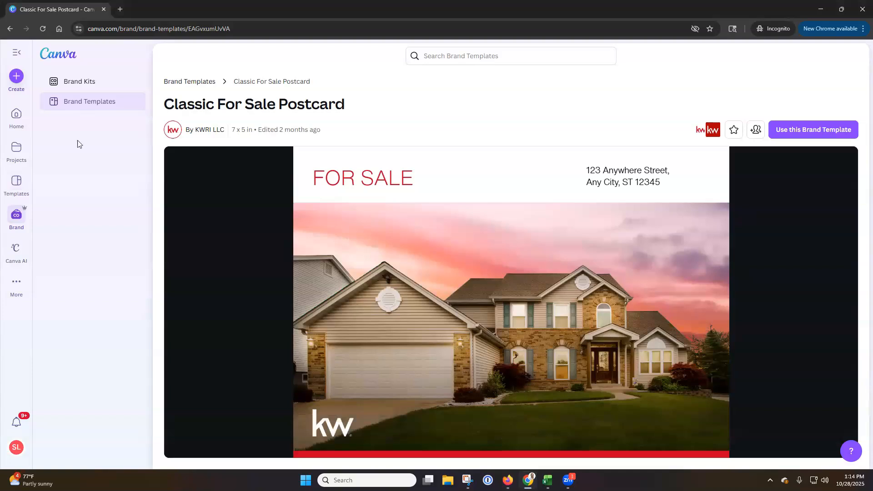
{"action": "left_click", "coordinate": [801, 132]}
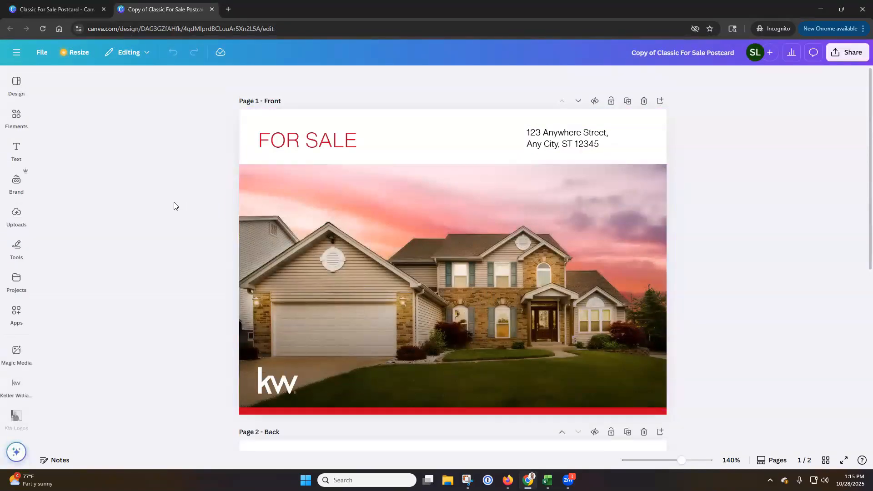
Look over the postcard's front and back pages and preview the editor's project content
{"action": "scroll", "coordinate": [174, 205], "scroll_direction": "down", "scroll_amount": 7}
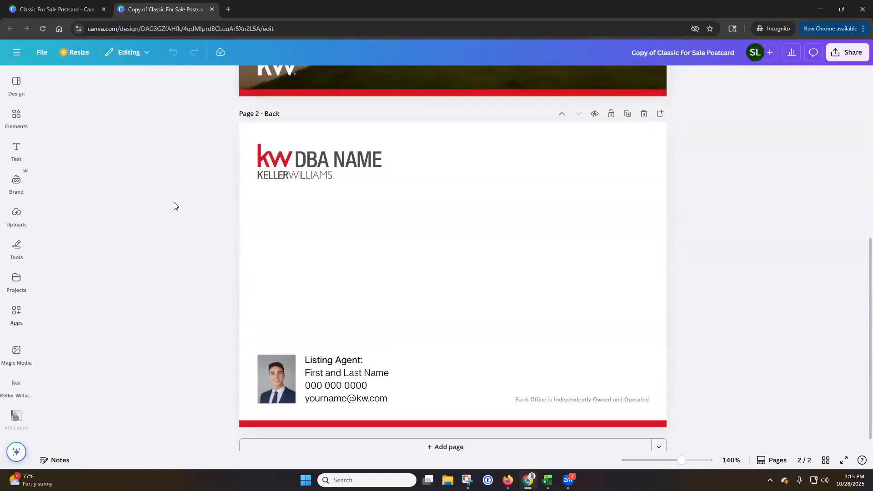
{"action": "scroll", "coordinate": [174, 206], "scroll_direction": "up", "scroll_amount": 7}
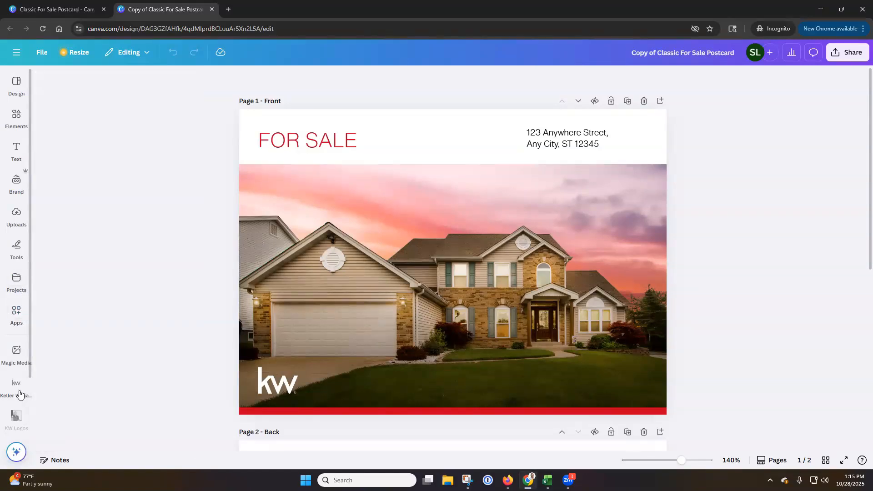
{"action": "left_click", "coordinate": [16, 84]}
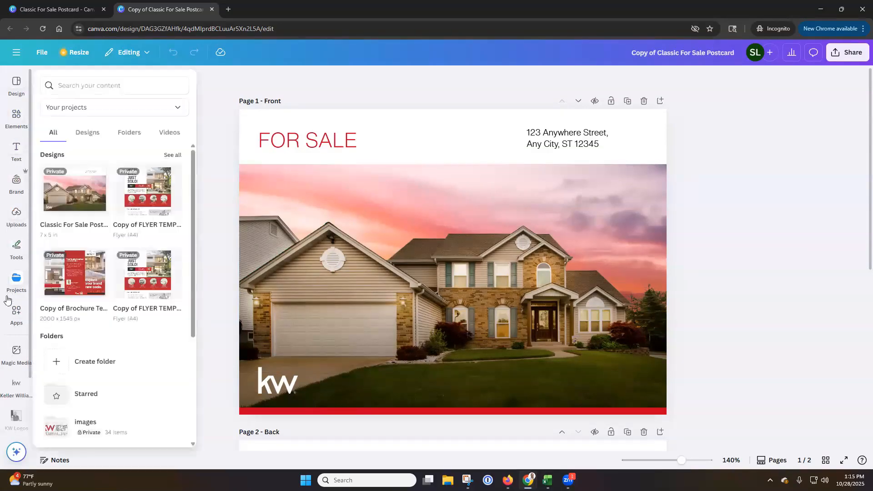
{"action": "mouse_move", "coordinate": [5, 328]}
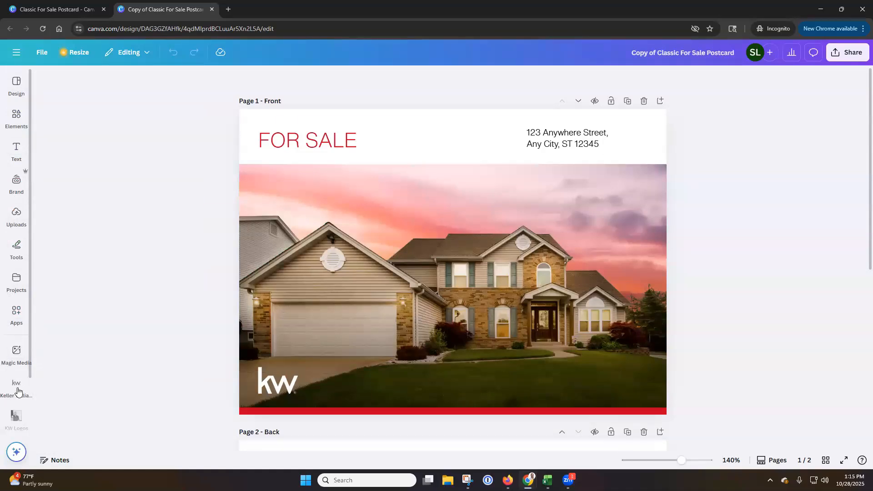
Show all listings in the Keller Williams app with search by address, and open the first listing's images
{"action": "left_click", "coordinate": [16, 387]}
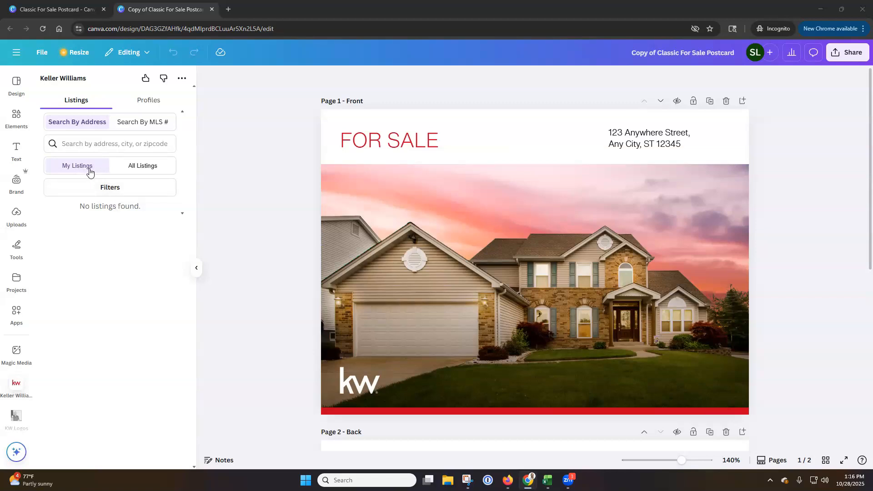
{"action": "left_click", "coordinate": [148, 168]}
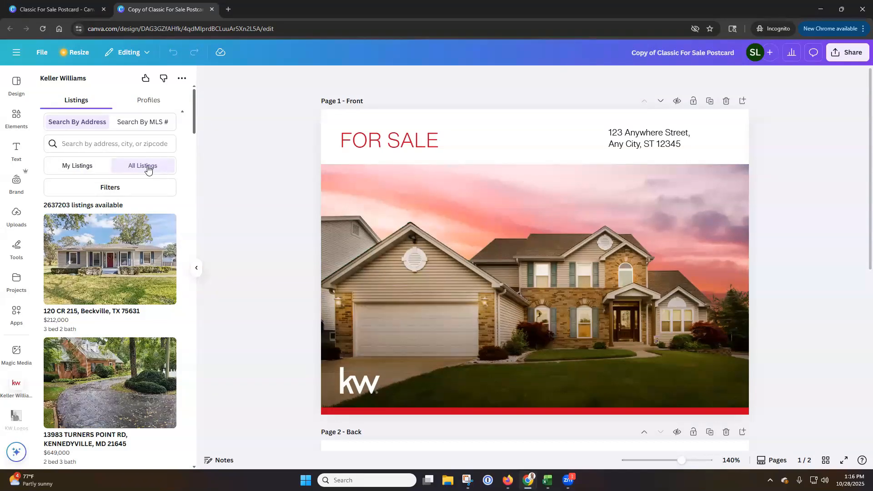
{"action": "left_click", "coordinate": [160, 126]}
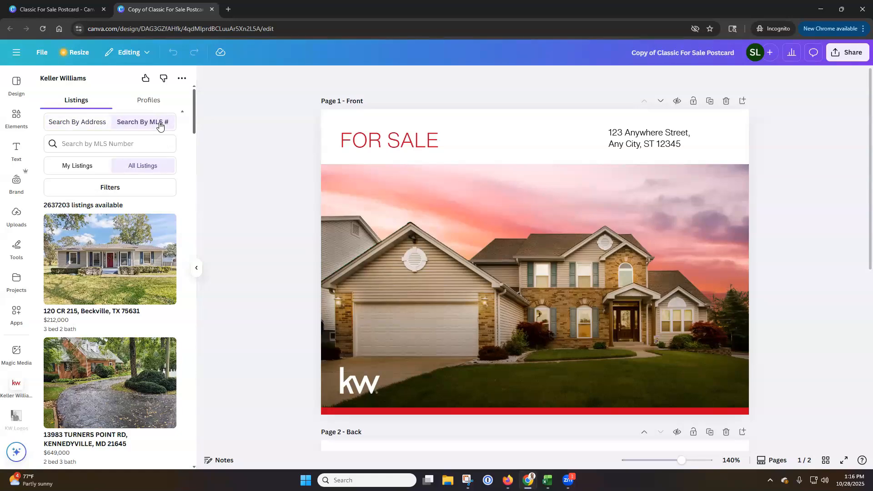
{"action": "left_click", "coordinate": [75, 123]}
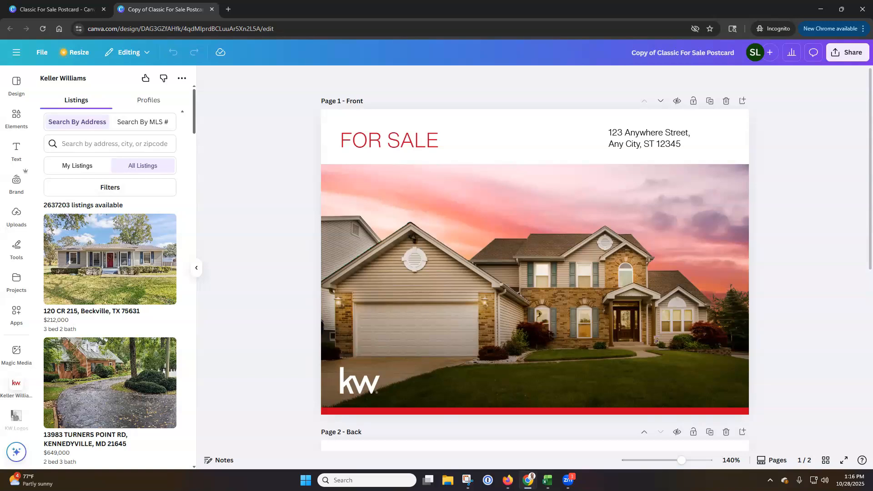
{"action": "left_click", "coordinate": [141, 263]}
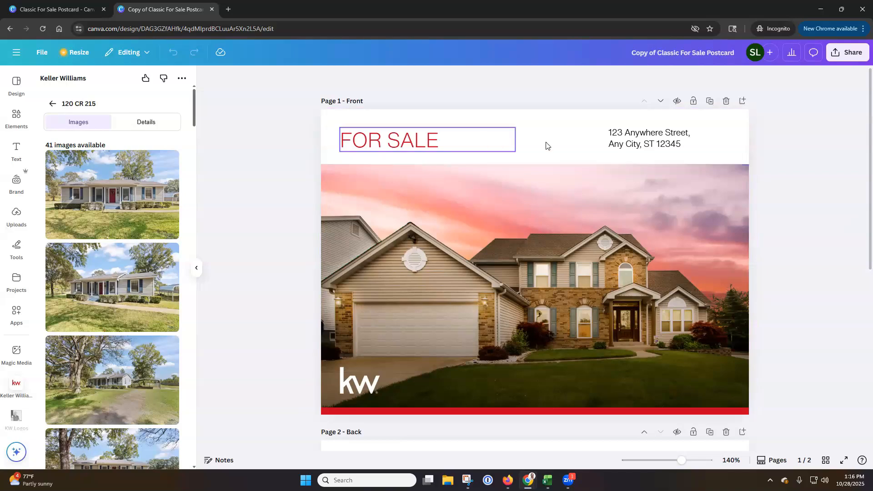
Add a square shape to the front page and stretch it across the header, about 7 in wide and 0.93 in high
{"action": "scroll", "coordinate": [548, 245], "scroll_direction": "down", "scroll_amount": 6}
{"action": "scroll", "coordinate": [548, 248], "scroll_direction": "up", "scroll_amount": 6}
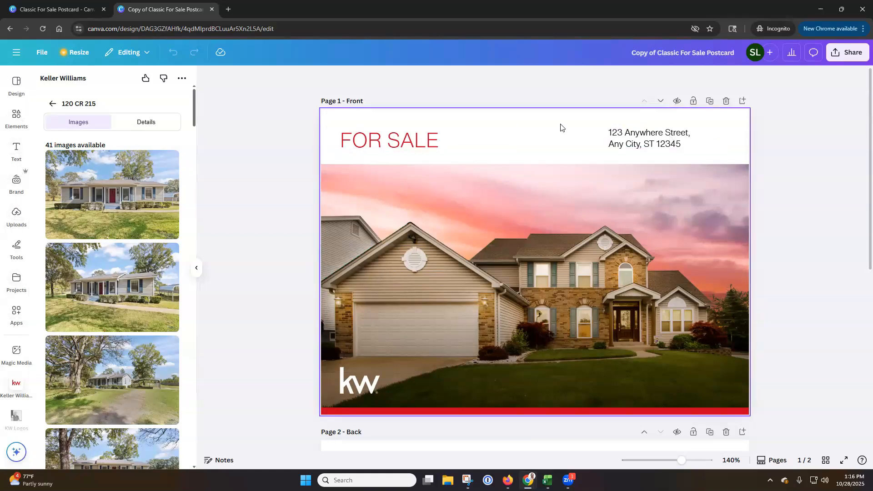
{"action": "left_click", "coordinate": [533, 128]}
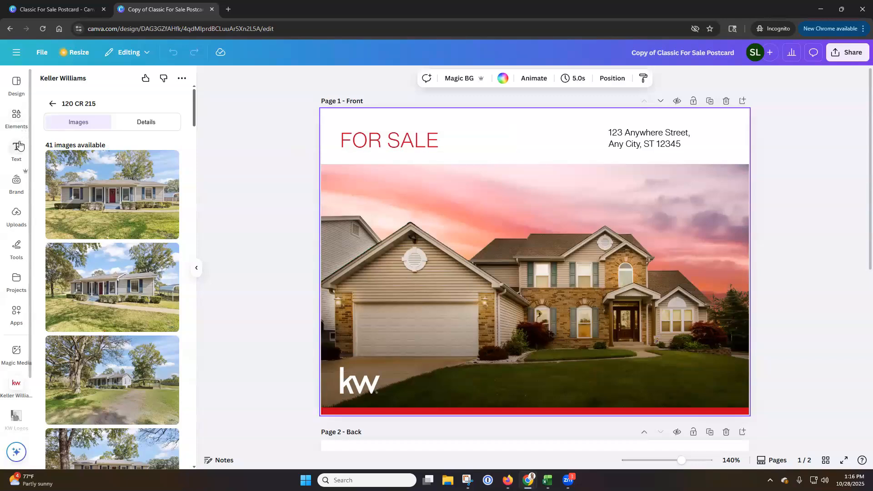
{"action": "left_click", "coordinate": [17, 120]}
{"action": "left_click", "coordinate": [65, 164]}
{"action": "left_click_drag", "start_coordinate": [526, 239], "coordinate": [360, 133]}
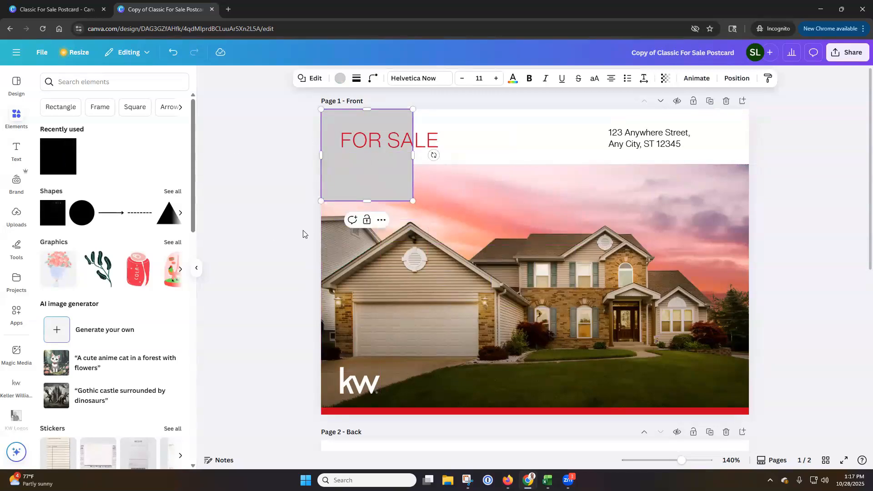
{"action": "left_click_drag", "start_coordinate": [413, 201], "coordinate": [749, 166]}
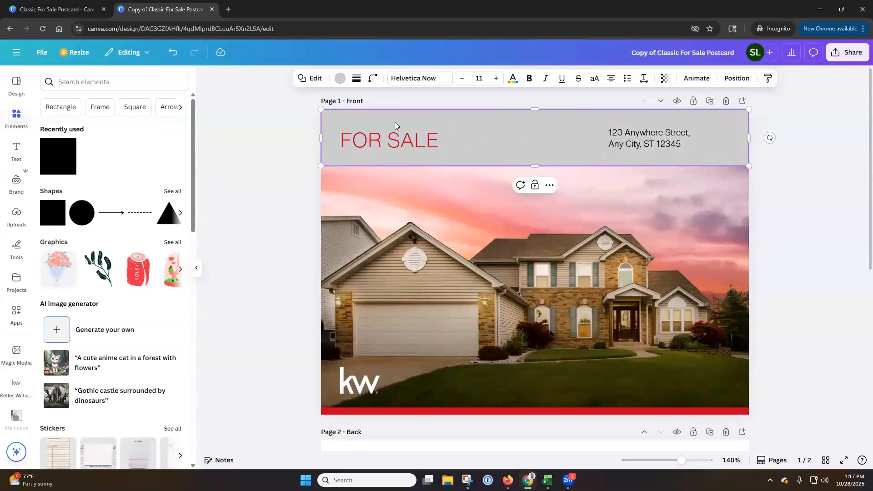
Fill the header rectangle with black and send it behind the heading and address text
{"action": "left_click", "coordinate": [339, 81]}
{"action": "left_click", "coordinate": [91, 145]}
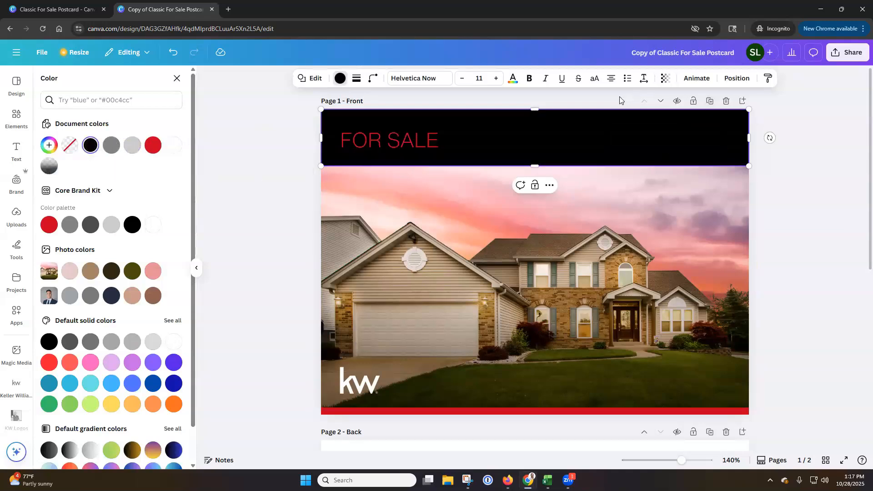
{"action": "left_click", "coordinate": [737, 78]}
{"action": "left_click", "coordinate": [152, 147]}
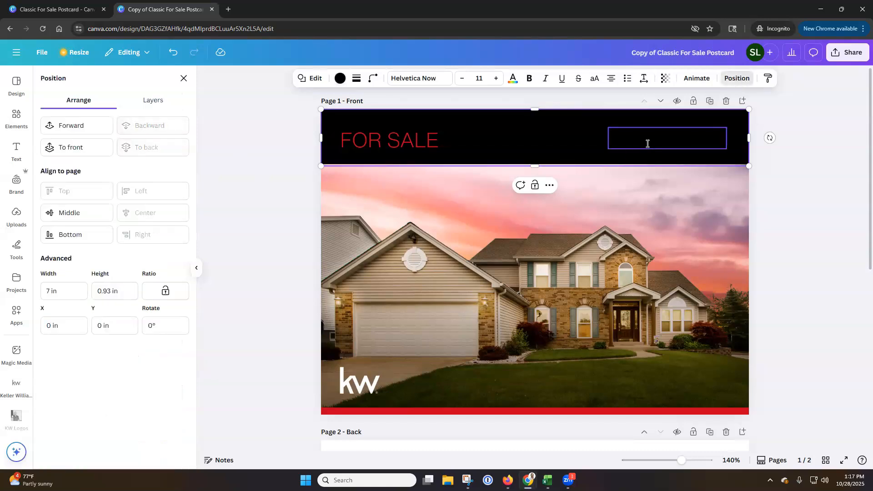
Change the color of the property address text in the header to white
{"action": "left_click", "coordinate": [630, 146]}
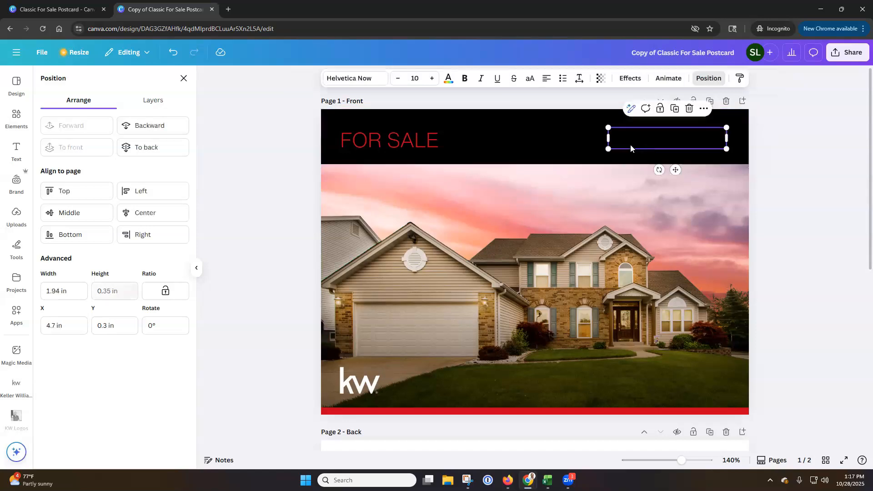
{"action": "double_click", "coordinate": [631, 142]}
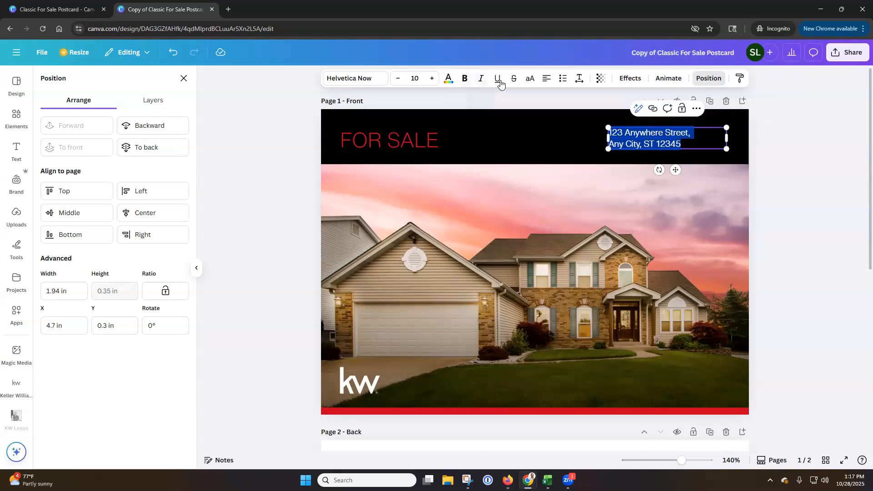
{"action": "left_click", "coordinate": [449, 80]}
{"action": "left_click", "coordinate": [141, 150]}
Change the color of the FOR SALE heading to white
{"action": "left_click", "coordinate": [400, 140]}
{"action": "left_click", "coordinate": [400, 140]}
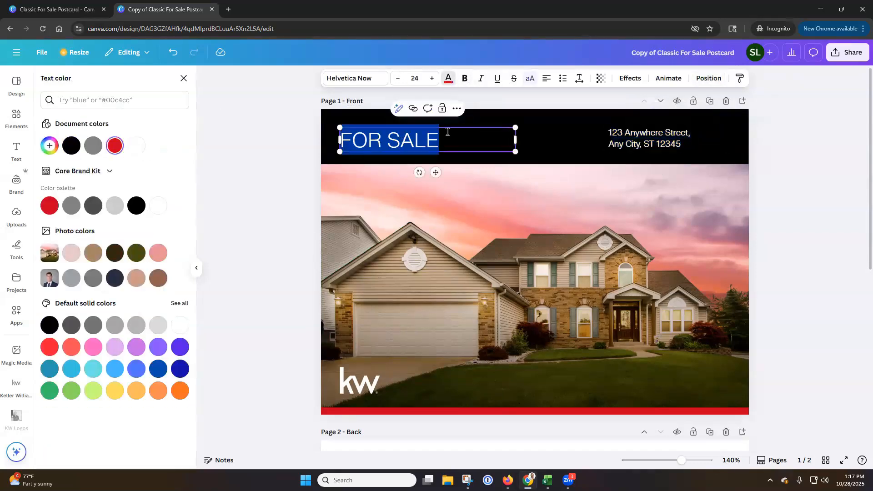
{"action": "left_click", "coordinate": [450, 79]}
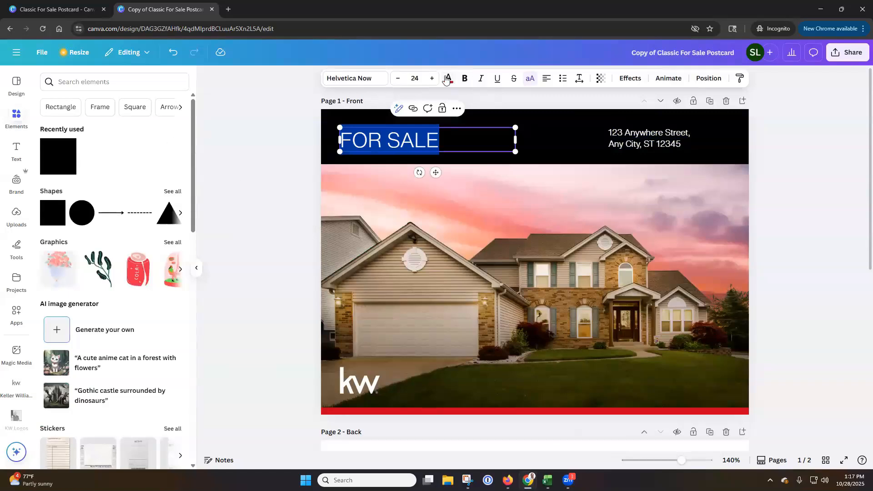
{"action": "left_click", "coordinate": [448, 79]}
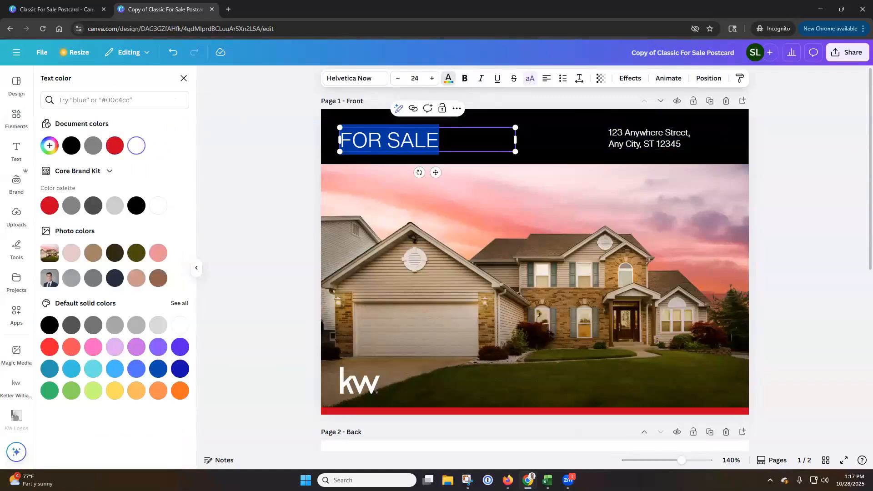
{"action": "left_click", "coordinate": [824, 149]}
{"action": "left_click", "coordinate": [577, 133]}
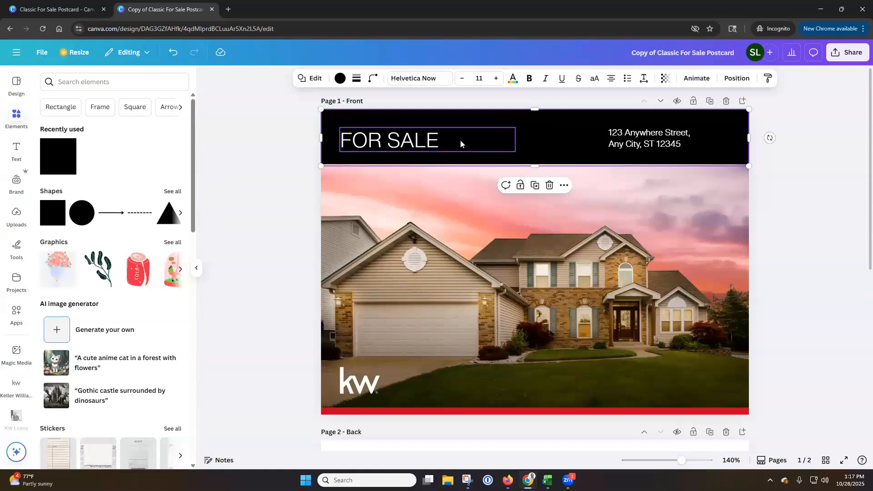
Examine the Core Brand Kit text styles and the list of available fonts
{"action": "left_click", "coordinate": [14, 150]}
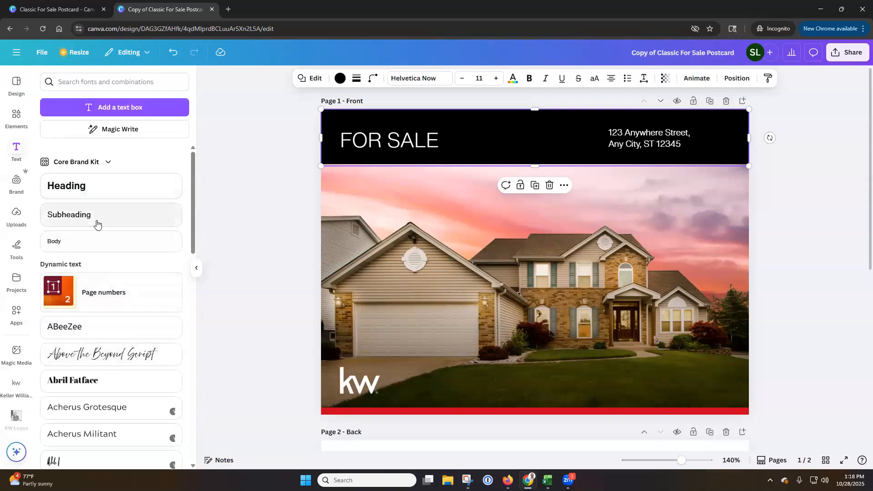
{"action": "scroll", "coordinate": [95, 246], "scroll_direction": "down", "scroll_amount": 2}
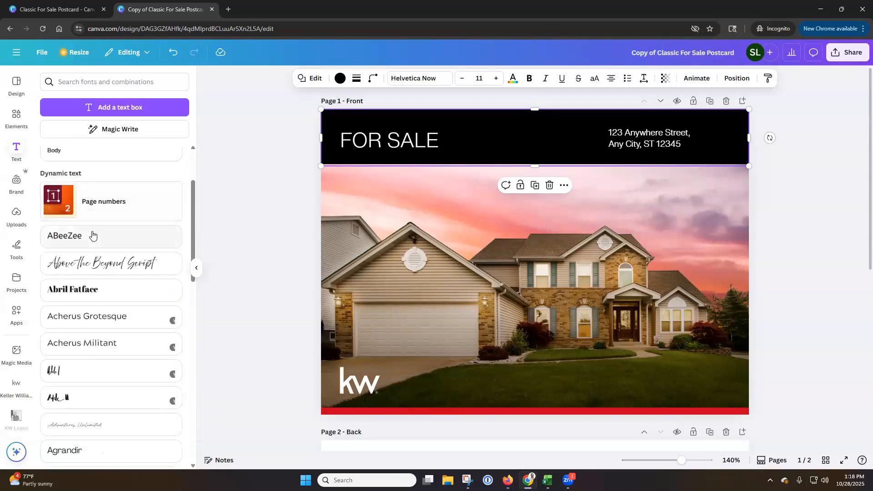
{"action": "scroll", "coordinate": [96, 236], "scroll_direction": "down", "scroll_amount": 2}
{"action": "scroll", "coordinate": [110, 236], "scroll_direction": "down", "scroll_amount": 5}
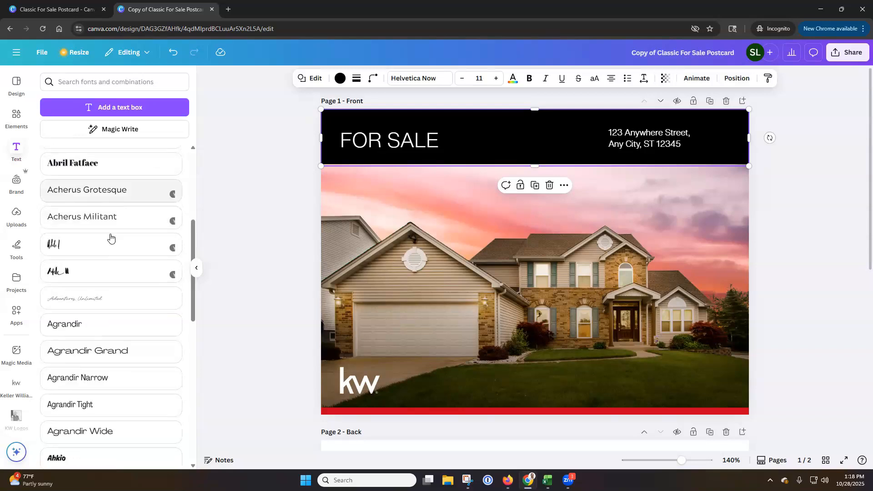
{"action": "scroll", "coordinate": [111, 237], "scroll_direction": "up", "scroll_amount": 4}
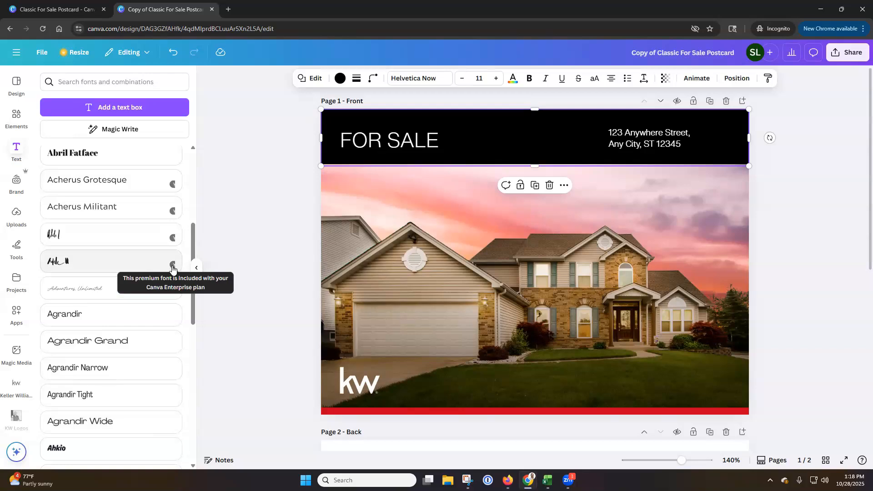
Replace the front page's house photo with the first image of the Keller Williams listing and look over the back page
{"action": "left_click", "coordinate": [17, 392]}
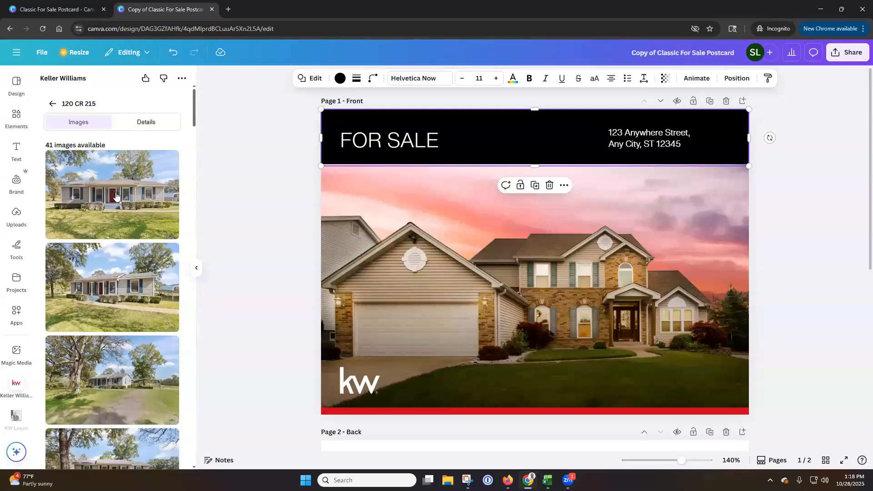
{"action": "left_click_drag", "start_coordinate": [116, 195], "coordinate": [351, 242]}
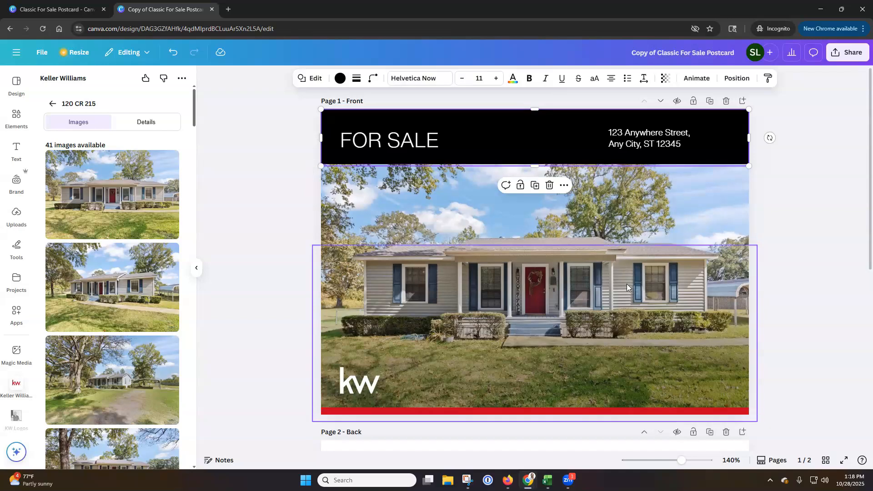
{"action": "scroll", "coordinate": [654, 290], "scroll_direction": "down", "scroll_amount": 2}
{"action": "scroll", "coordinate": [654, 290], "scroll_direction": "down", "scroll_amount": 5}
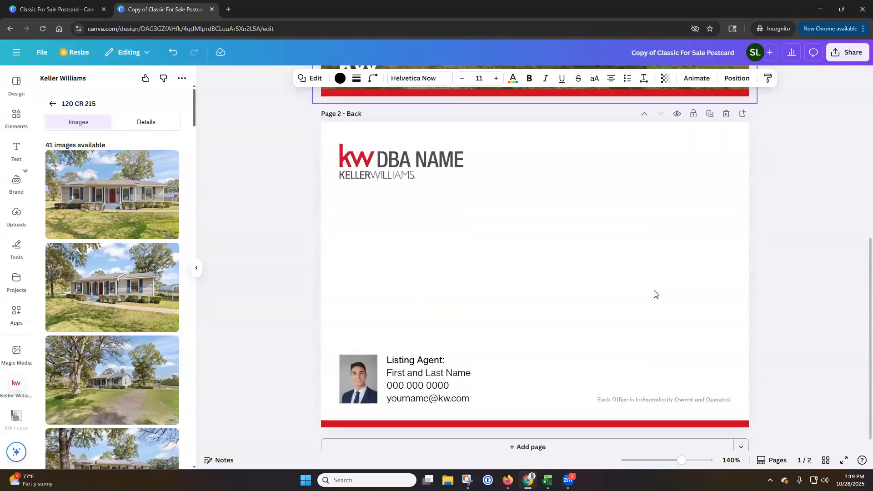
{"action": "scroll", "coordinate": [546, 291], "scroll_direction": "up", "scroll_amount": 5}
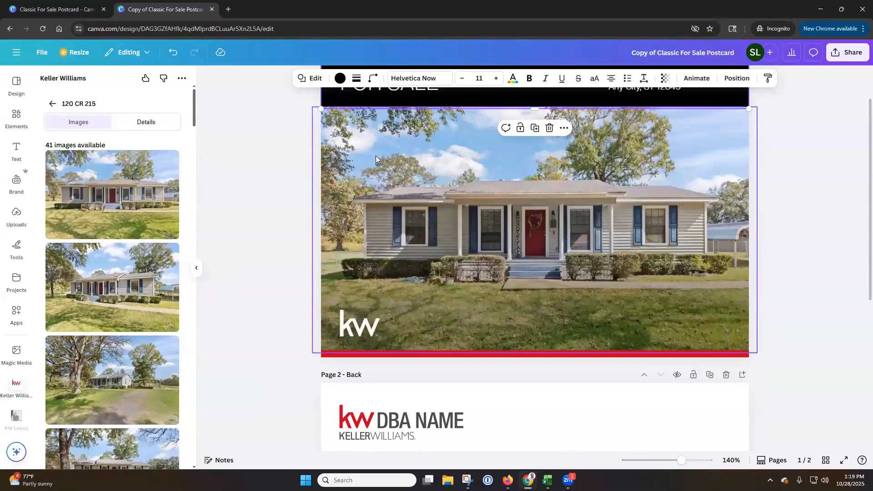
Shrink the front page's house photo to roughly a third of the page width and place it just below the header at the page's right edge
{"action": "scroll", "coordinate": [376, 187], "scroll_direction": "up", "scroll_amount": 1}
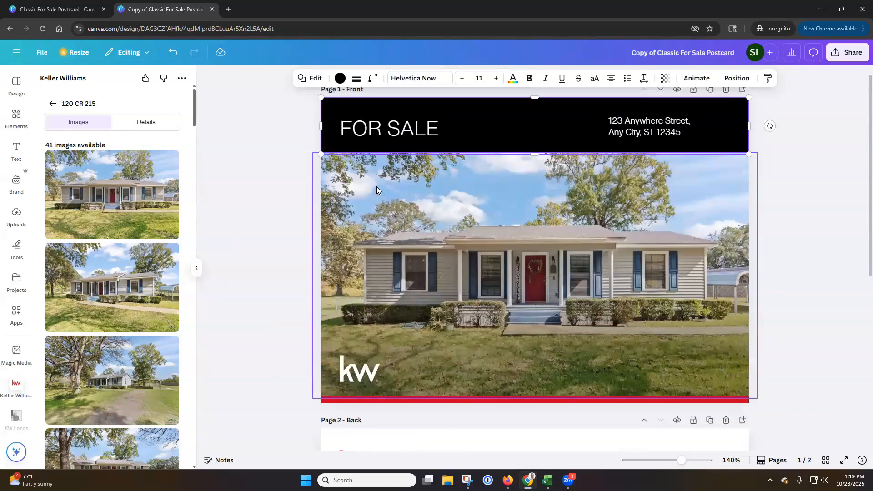
{"action": "left_click", "coordinate": [489, 239]}
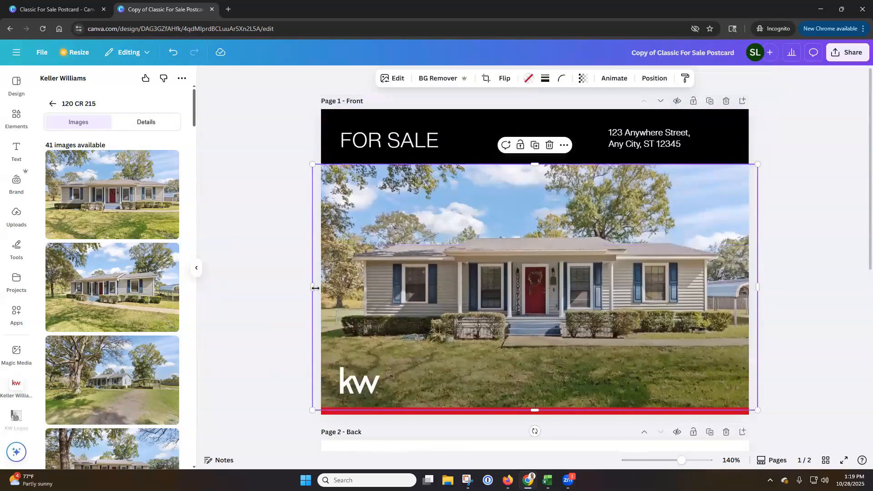
{"action": "left_click_drag", "start_coordinate": [316, 286], "coordinate": [502, 287]}
{"action": "left_click_drag", "start_coordinate": [490, 163], "coordinate": [615, 253]}
{"action": "left_click_drag", "start_coordinate": [644, 292], "coordinate": [638, 194]}
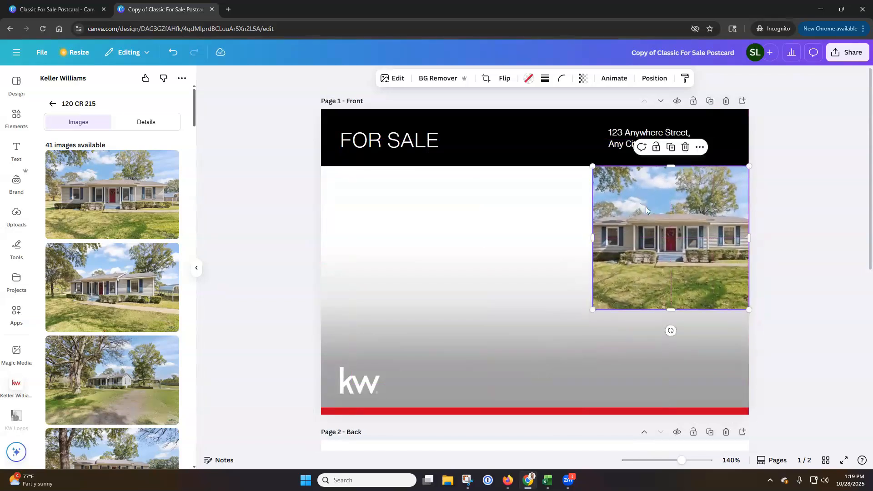
Duplicate the small house photo, place the copy beside the original, and duplicate that copy
{"action": "key", "text": "ctrl+d"}
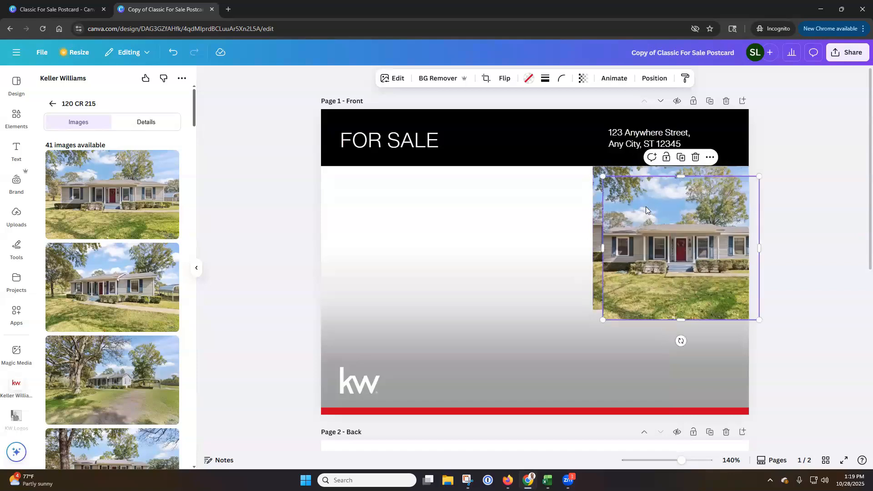
{"action": "left_click_drag", "start_coordinate": [657, 201], "coordinate": [489, 192]}
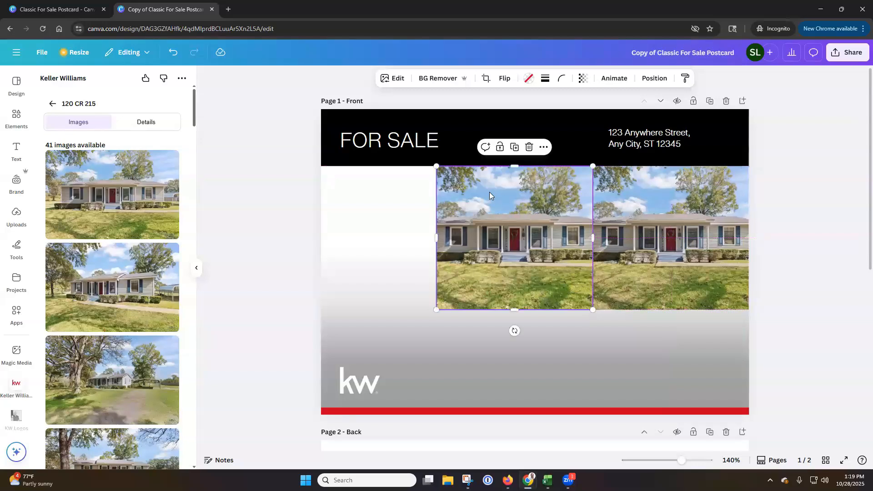
{"action": "right_click", "coordinate": [498, 195]}
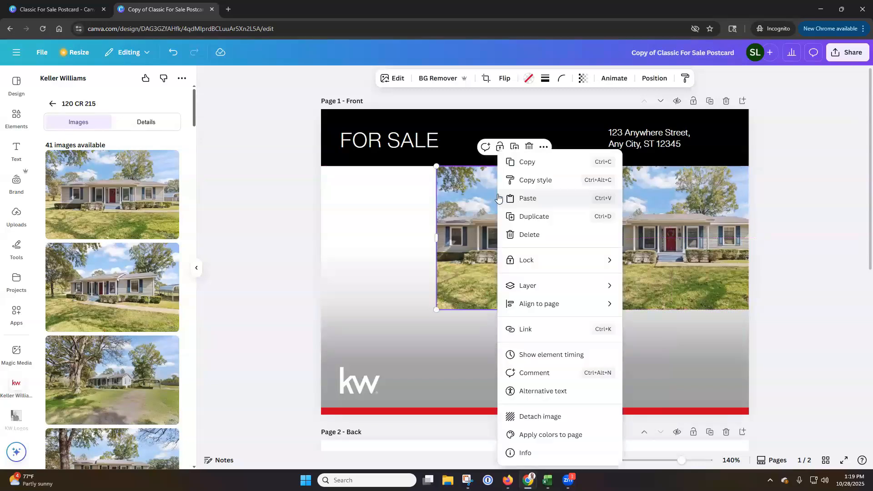
{"action": "left_click", "coordinate": [521, 217]}
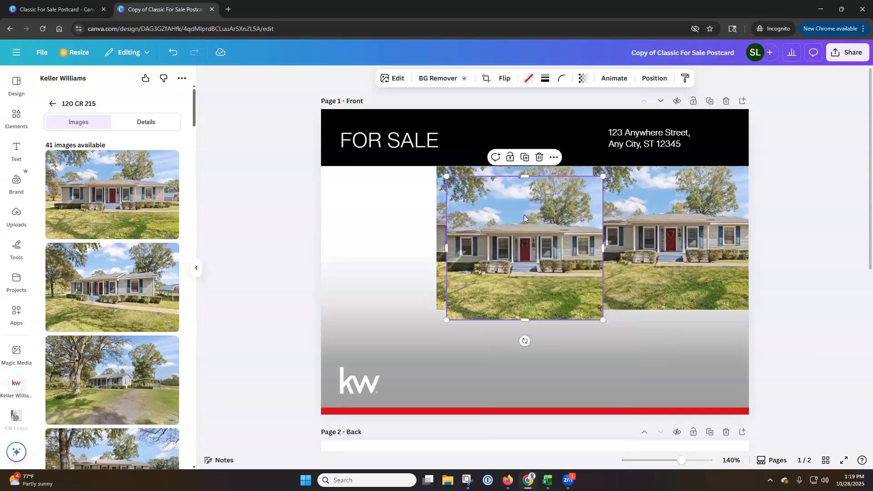
Delete the duplicated house photos and the leftover empty frame, keeping only the original small photo
{"action": "key", "text": "Delete"}
{"action": "key", "text": "Delete"}
{"action": "left_click", "coordinate": [516, 200]}
{"action": "key", "text": "Delete"}
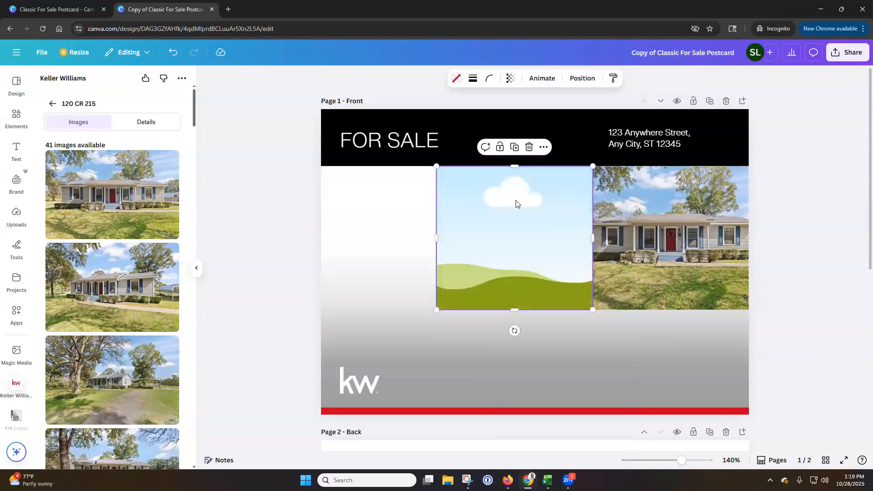
{"action": "key", "text": "Delete"}
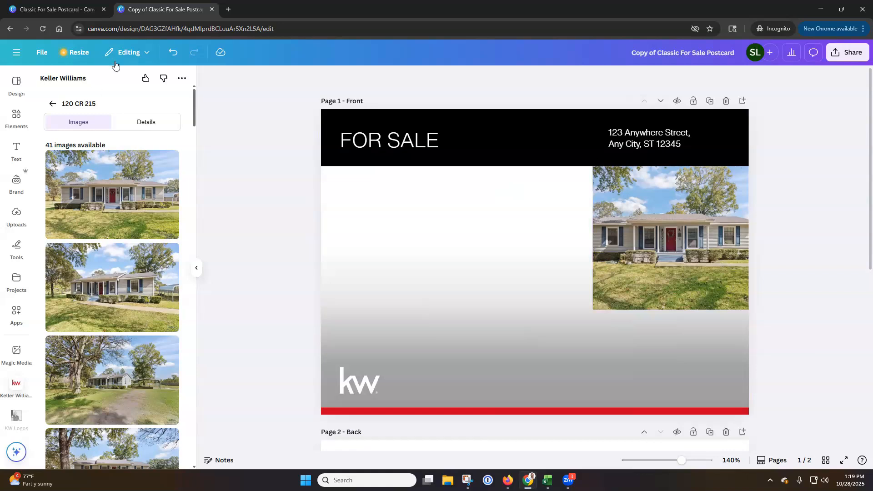
Undo the deleting, duplicating, moving and resizing of the house photo until it fills the front page again
{"action": "left_click", "coordinate": [173, 55]}
{"action": "left_click", "coordinate": [174, 55]}
{"action": "left_click", "coordinate": [174, 55]}
{"action": "left_click", "coordinate": [175, 55]}
{"action": "left_click", "coordinate": [175, 56]}
{"action": "left_click", "coordinate": [174, 55]}
{"action": "left_click", "coordinate": [175, 56]}
{"action": "left_click", "coordinate": [174, 56]}
{"action": "left_click", "coordinate": [175, 55]}
{"action": "left_click", "coordinate": [175, 55]}
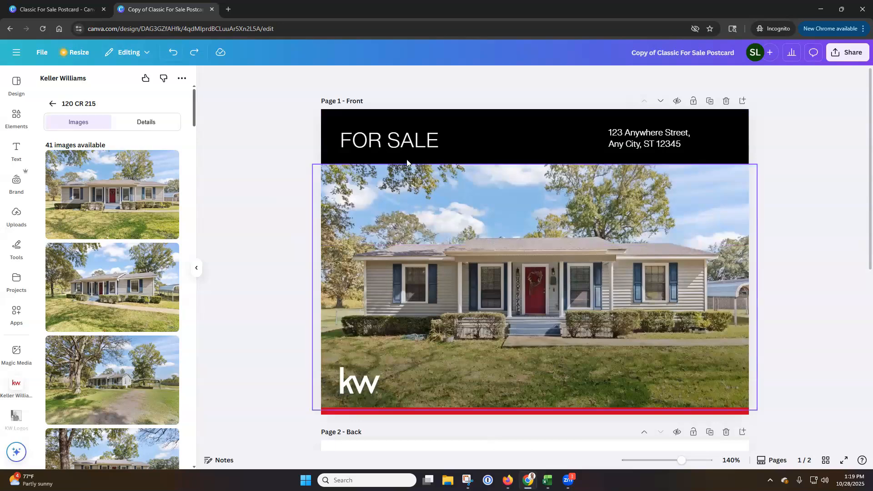
Replace the header's placeholder address with the property address from the listing's details and break the line before the city
{"action": "left_click", "coordinate": [161, 128]}
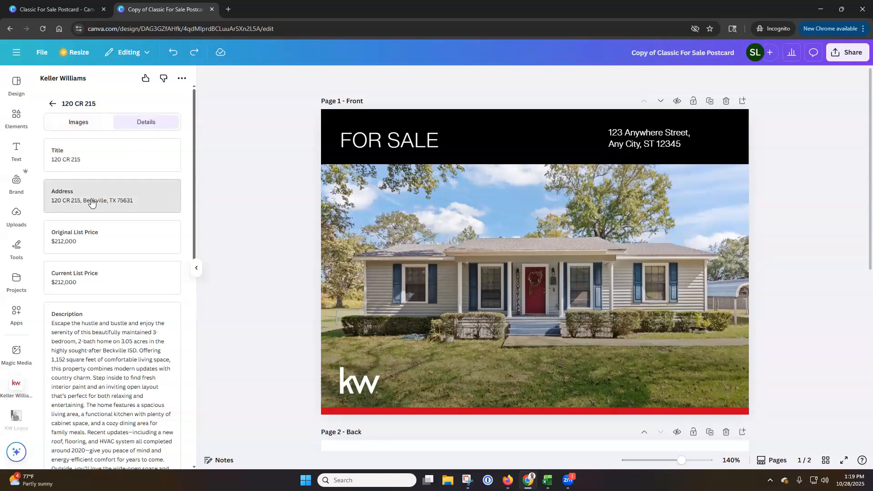
{"action": "left_click_drag", "start_coordinate": [92, 201], "coordinate": [634, 145]}
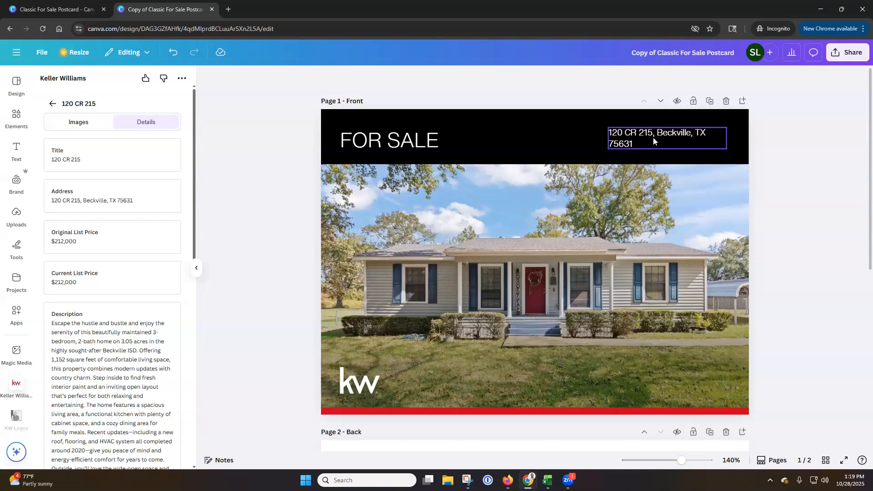
{"action": "left_click", "coordinate": [656, 136]}
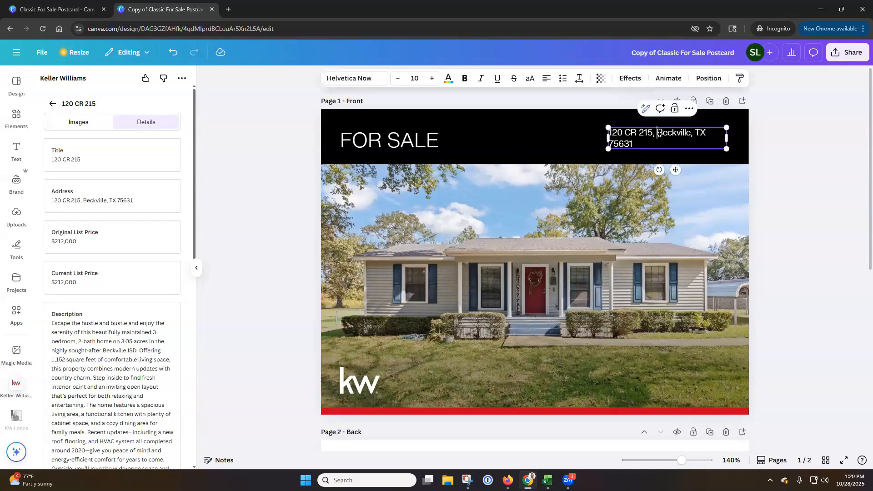
{"action": "key", "text": "Return"}
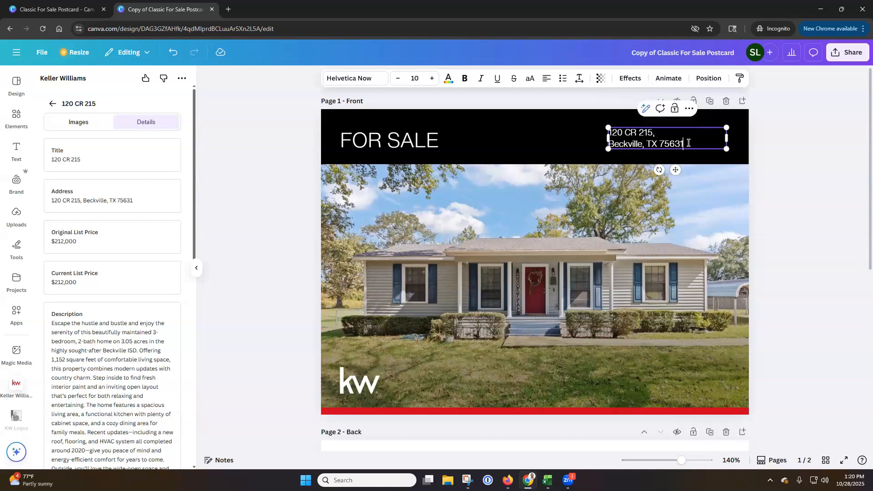
Set the font size of the header's property address to 15
{"action": "key", "text": "ctrl+a"}
{"action": "left_click", "coordinate": [432, 79]}
{"action": "left_click", "coordinate": [432, 79]}
{"action": "left_click", "coordinate": [432, 81]}
{"action": "left_click", "coordinate": [432, 81]}
{"action": "left_click", "coordinate": [432, 81]}
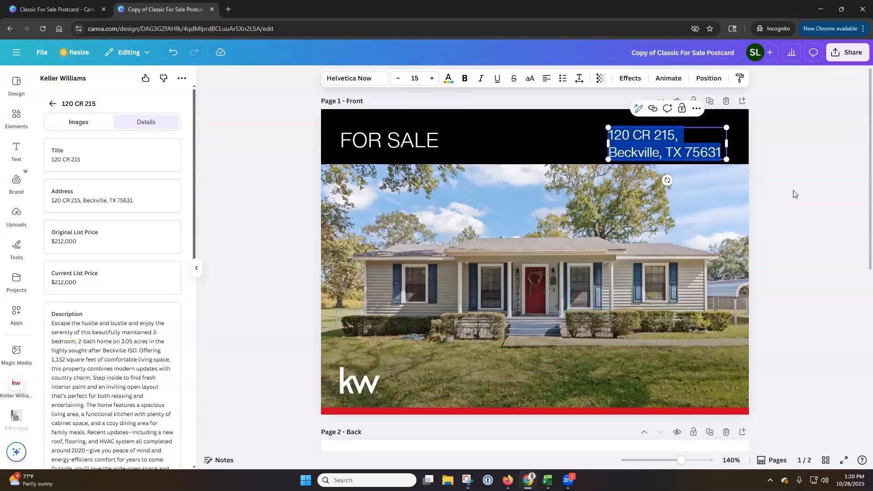
Set the FOR SALE heading's font size to 29 and extend its text box slightly toward the page's left edge
{"action": "left_click", "coordinate": [404, 142]}
{"action": "key", "text": "ctrl+a"}
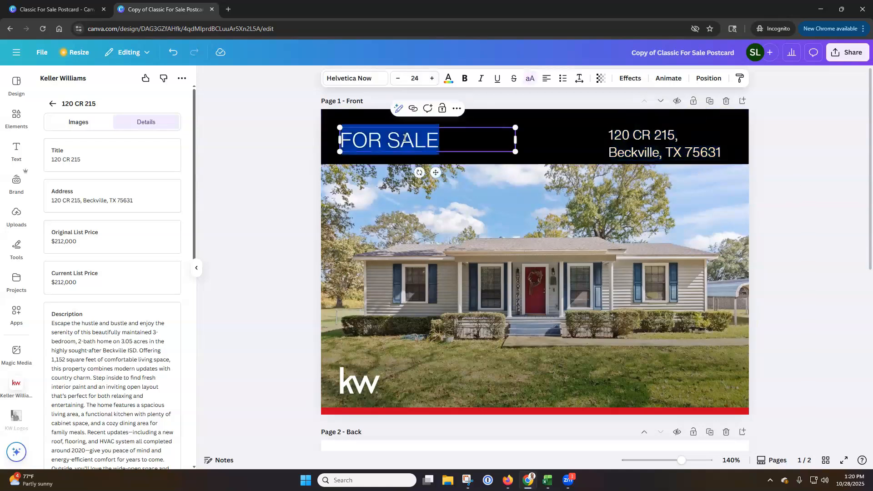
{"action": "left_click", "coordinate": [431, 80]}
{"action": "left_click", "coordinate": [432, 81]}
{"action": "left_click", "coordinate": [432, 82]}
{"action": "left_click", "coordinate": [431, 81]}
{"action": "left_click", "coordinate": [432, 80]}
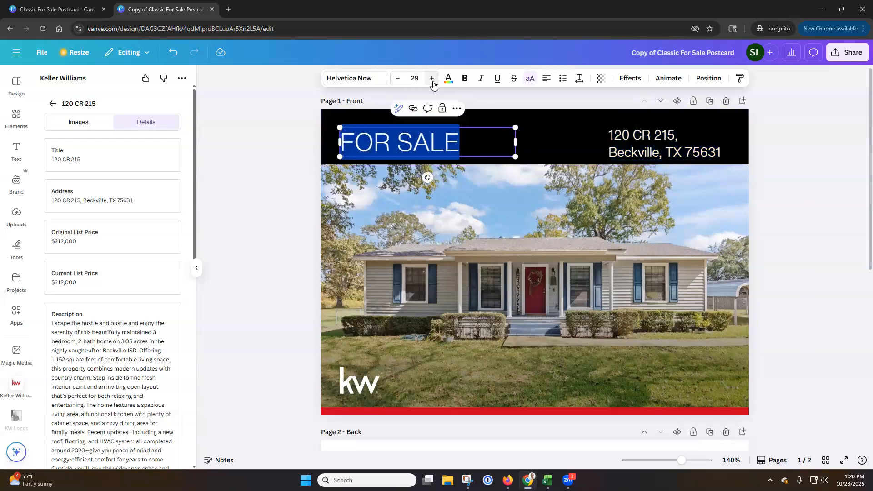
{"action": "left_click", "coordinate": [468, 139]}
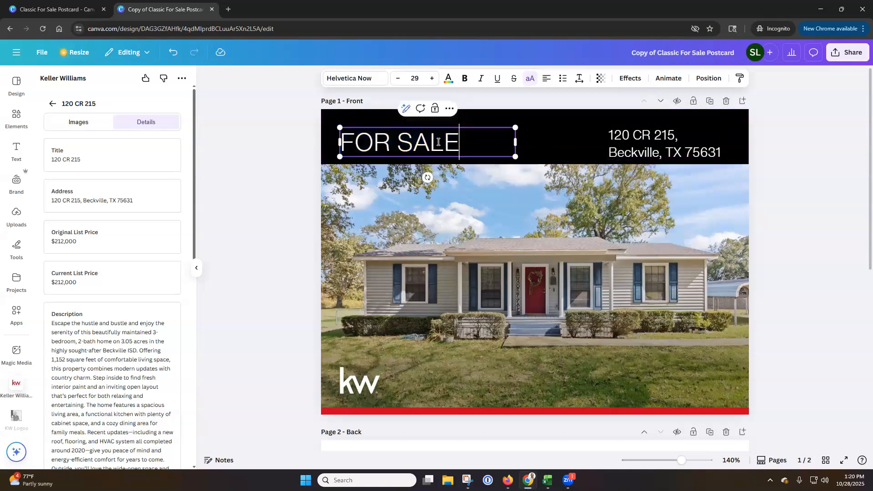
{"action": "left_click_drag", "start_coordinate": [337, 143], "coordinate": [332, 144]}
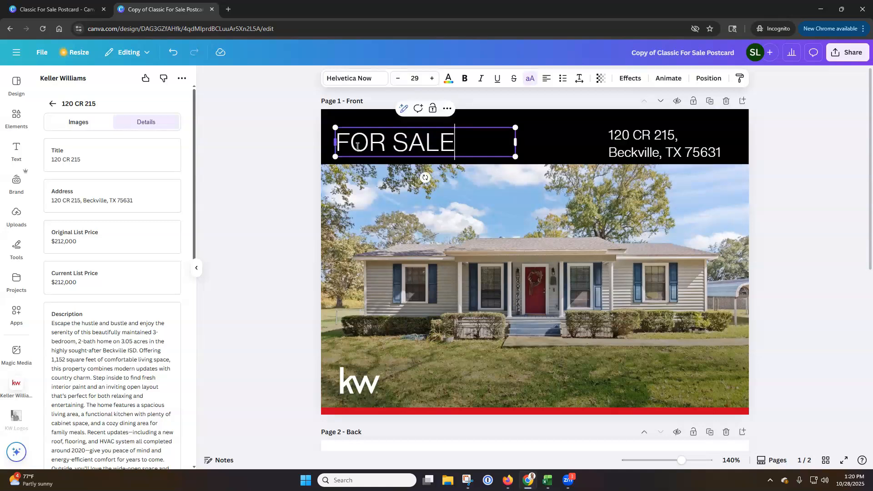
Append "- $212,000" to the FOR SALE heading and widen its text box to fit everything on one line
{"action": "type", "text": "- $212,000"}
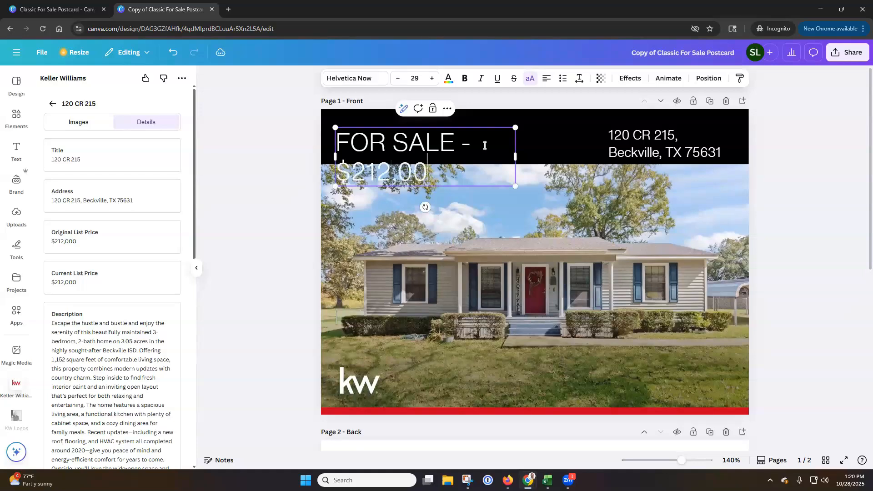
{"action": "left_click_drag", "start_coordinate": [515, 158], "coordinate": [587, 157]}
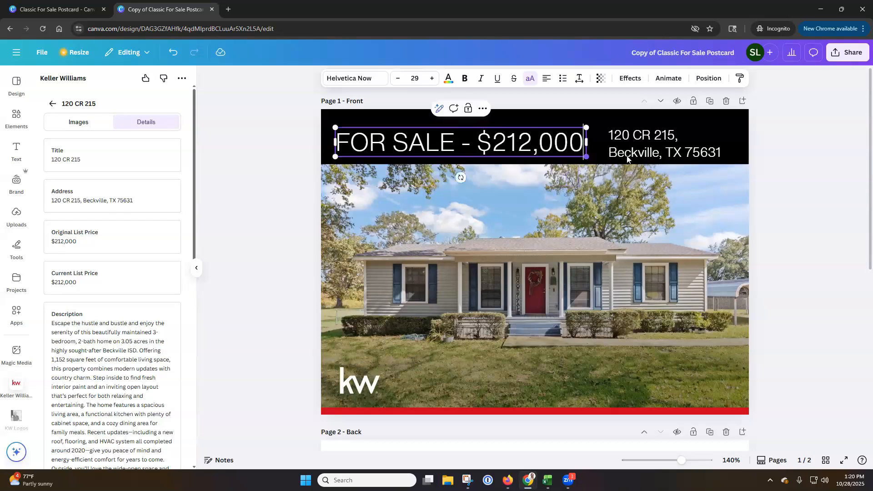
Move the property address text slightly upward in the black header and deselect it
{"action": "left_click", "coordinate": [651, 148]}
{"action": "left_click_drag", "start_coordinate": [651, 149], "coordinate": [651, 146]}
{"action": "left_click", "coordinate": [779, 168]}
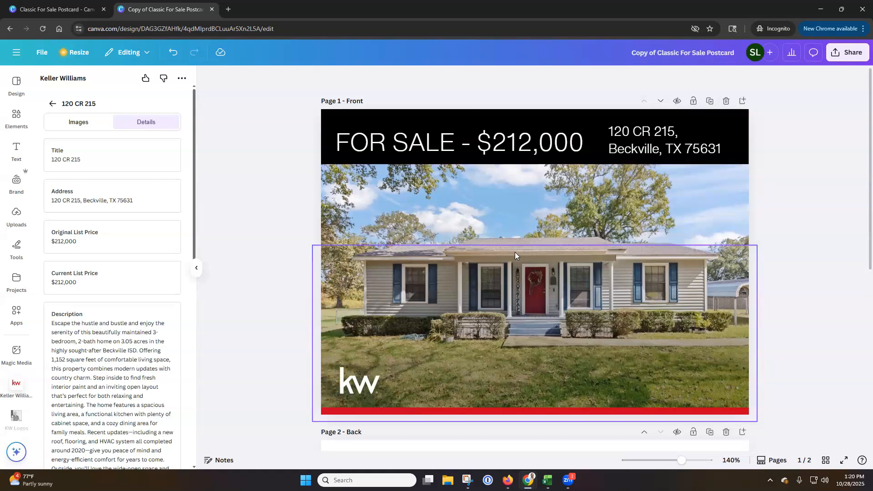
Replace the placeholder contact lines under Listing Agent on the back page with the agent's full name
{"action": "scroll", "coordinate": [274, 255], "scroll_direction": "down", "scroll_amount": 7}
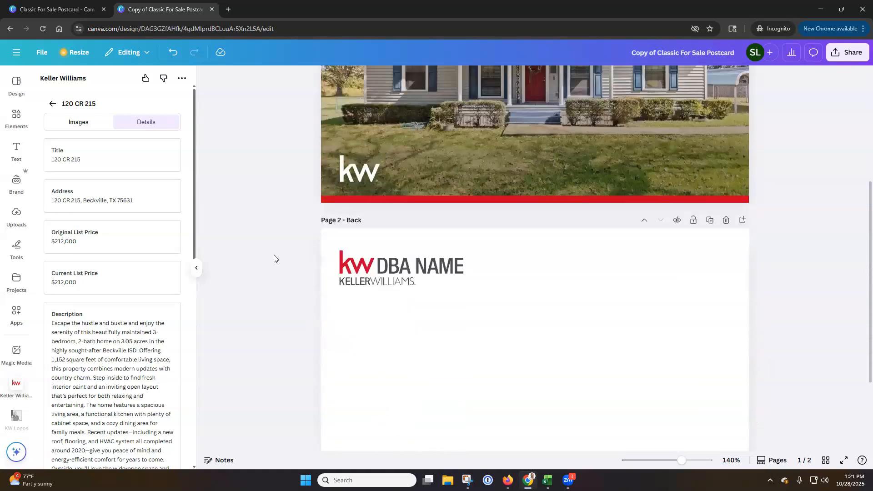
{"action": "scroll", "coordinate": [274, 255], "scroll_direction": "down", "scroll_amount": 1}
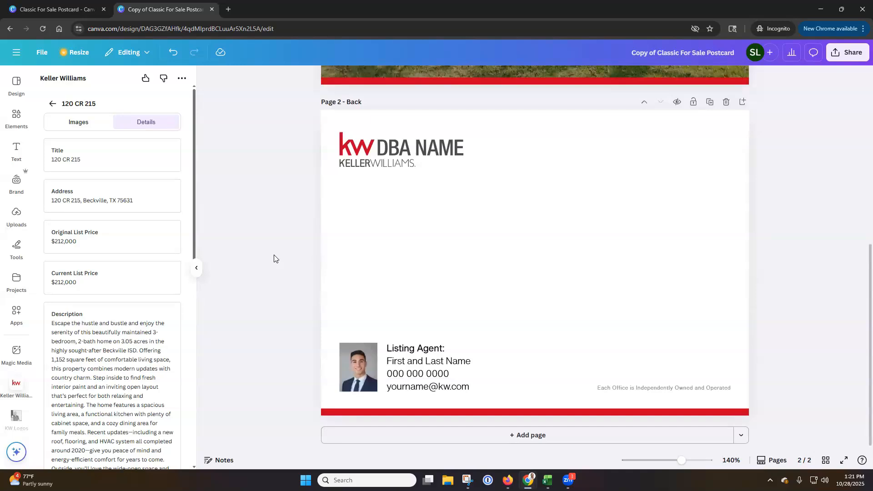
{"action": "double_click", "coordinate": [435, 361]}
{"action": "left_click", "coordinate": [478, 386]}
{"action": "left_click_drag", "start_coordinate": [478, 387], "coordinate": [384, 359]}
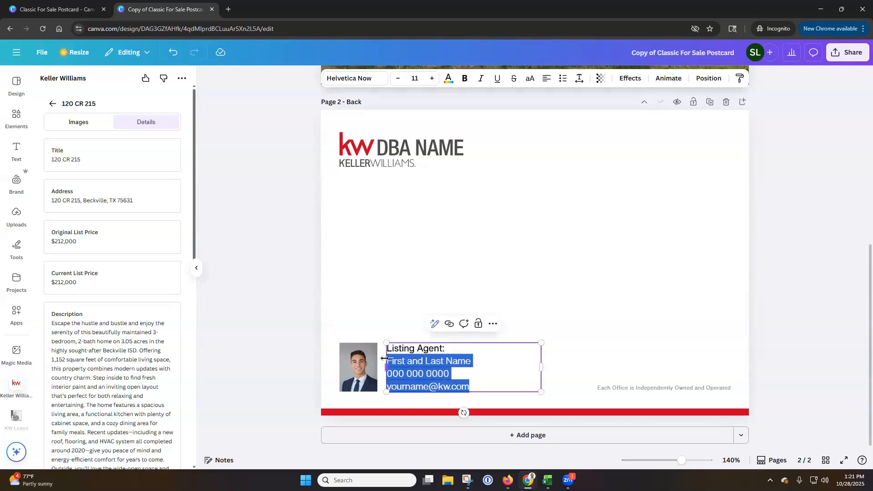
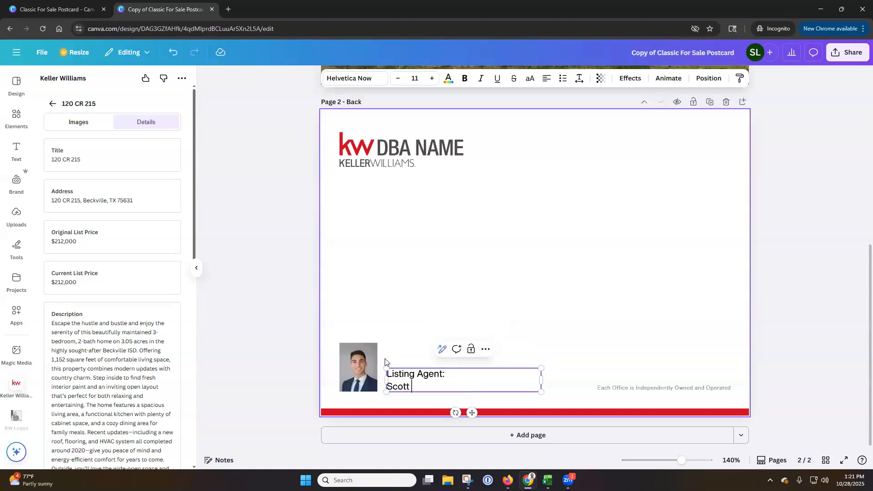
Add the agent's e-mail address and phone number on separate lines below the agent's name
{"action": "key", "text": "Return"}
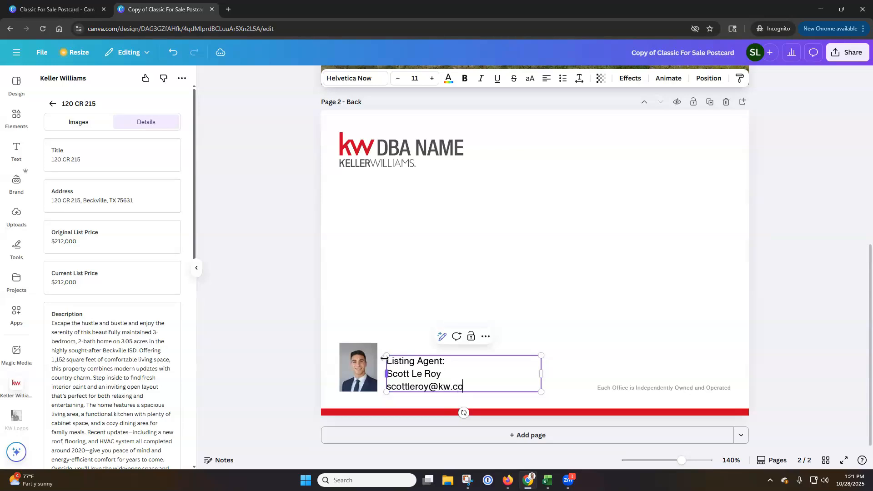
{"action": "key", "text": "Return"}
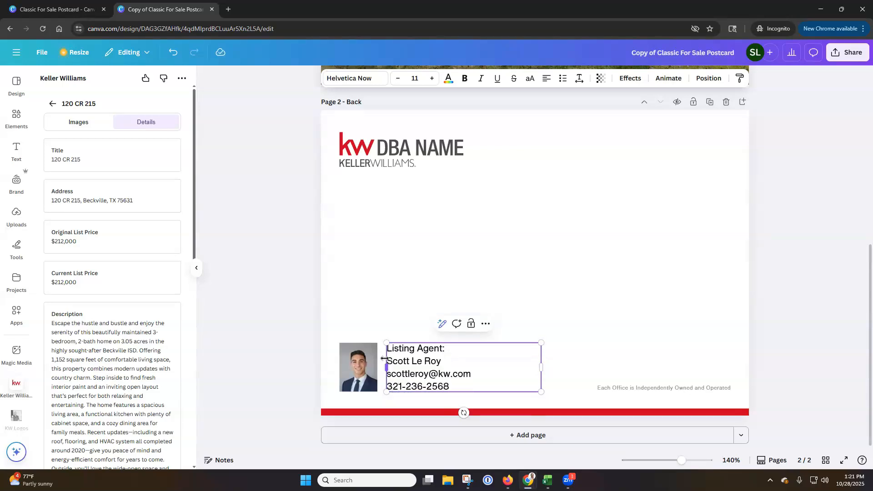
{"action": "left_click", "coordinate": [296, 312]}
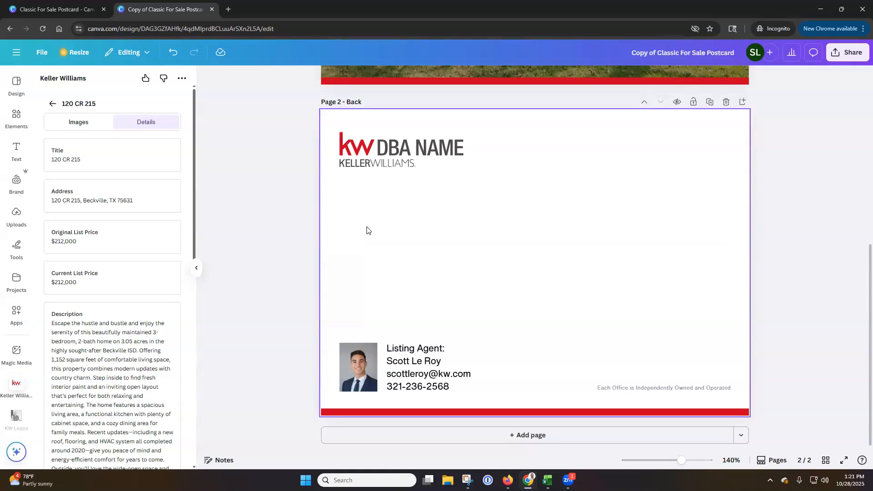
Examine the Keller Williams marketing profiles, including the details of The Woodlands profile, and return to the profile list
{"action": "left_click", "coordinate": [52, 105]}
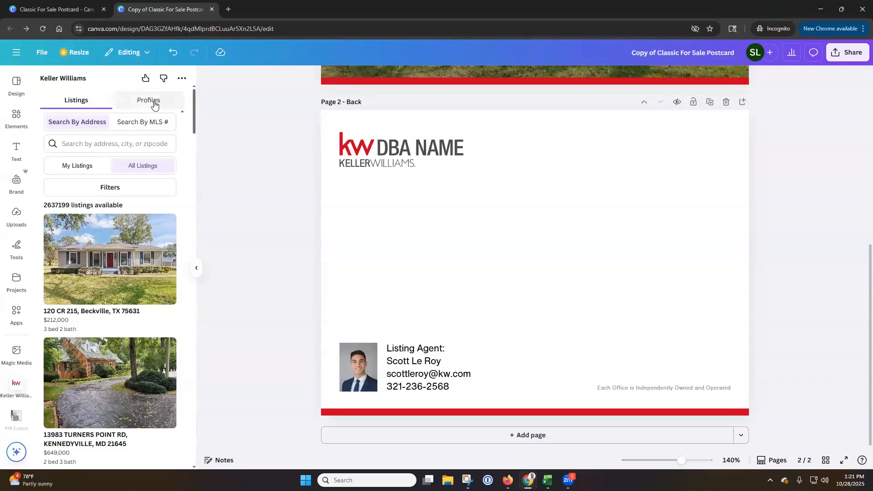
{"action": "left_click", "coordinate": [154, 105]}
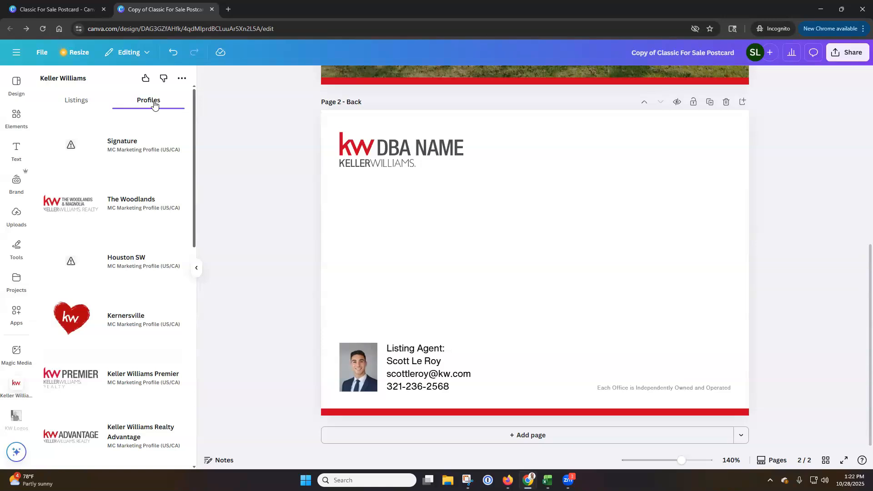
{"action": "left_click", "coordinate": [150, 203]}
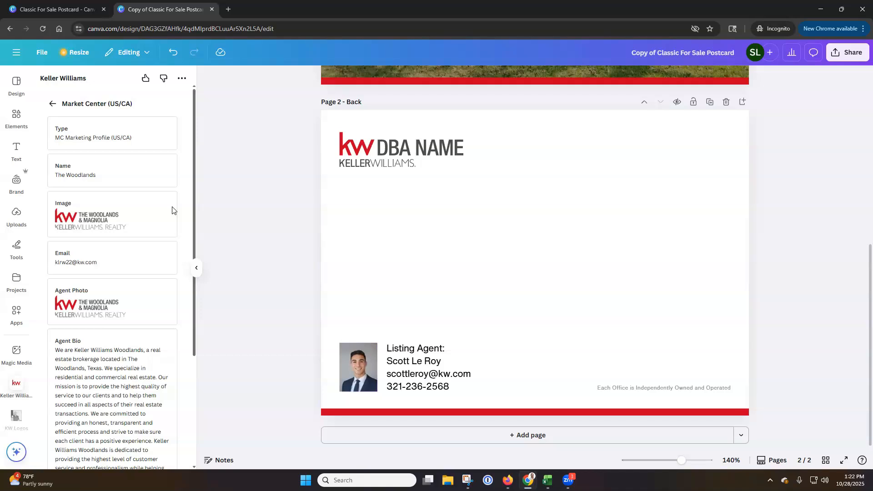
{"action": "left_click", "coordinate": [52, 106]}
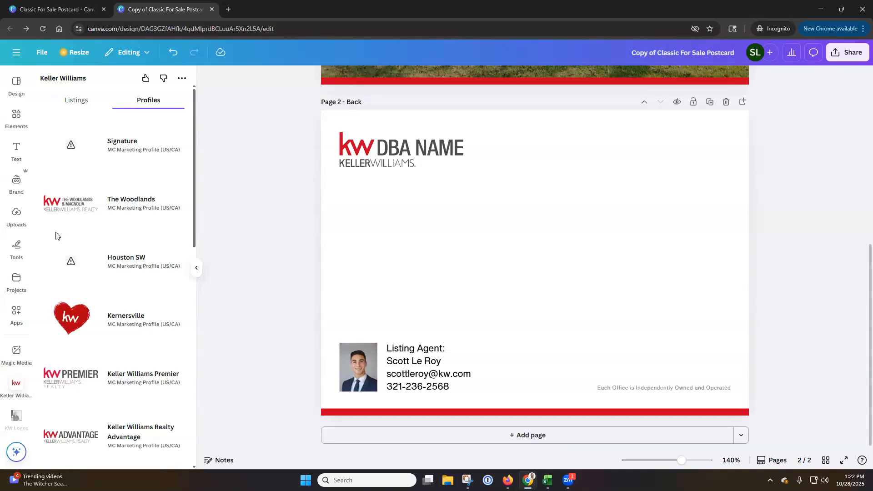
Replace the placeholder agent photo on the back page with the white-background portrait from the uploaded Headshots folder
{"action": "left_click", "coordinate": [19, 220]}
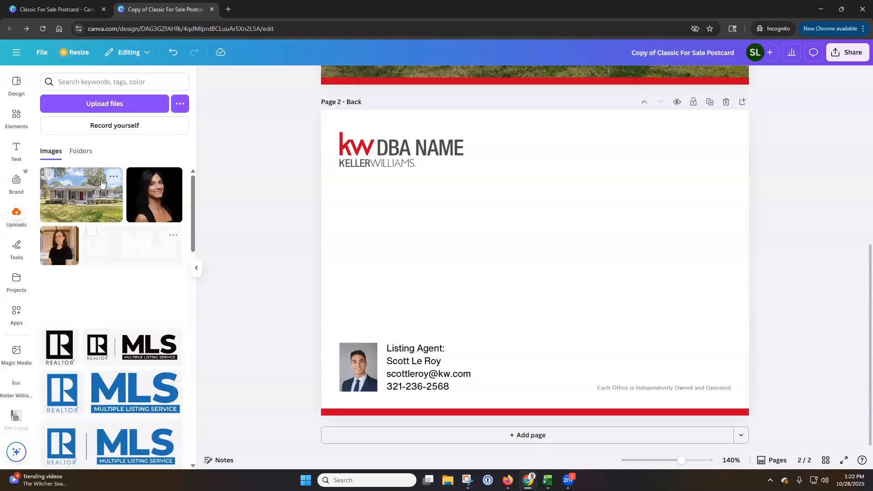
{"action": "left_click", "coordinate": [81, 152]}
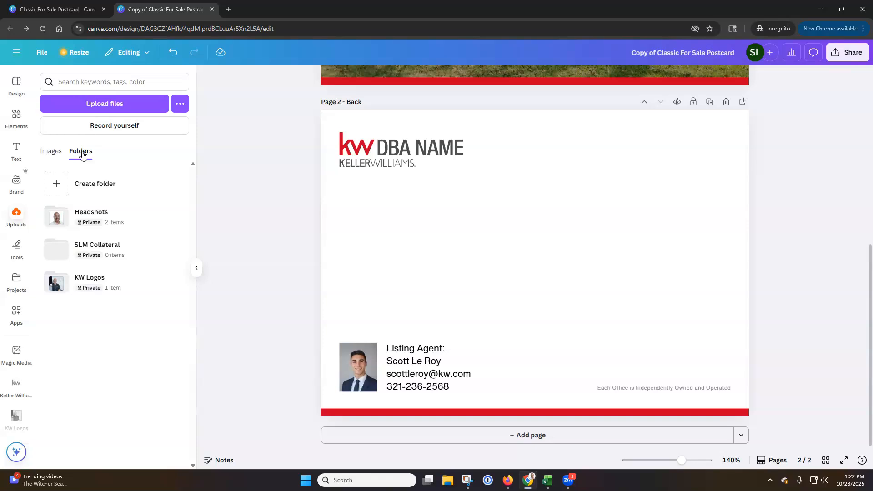
{"action": "left_click", "coordinate": [98, 215]}
{"action": "left_click_drag", "start_coordinate": [77, 160], "coordinate": [358, 359]}
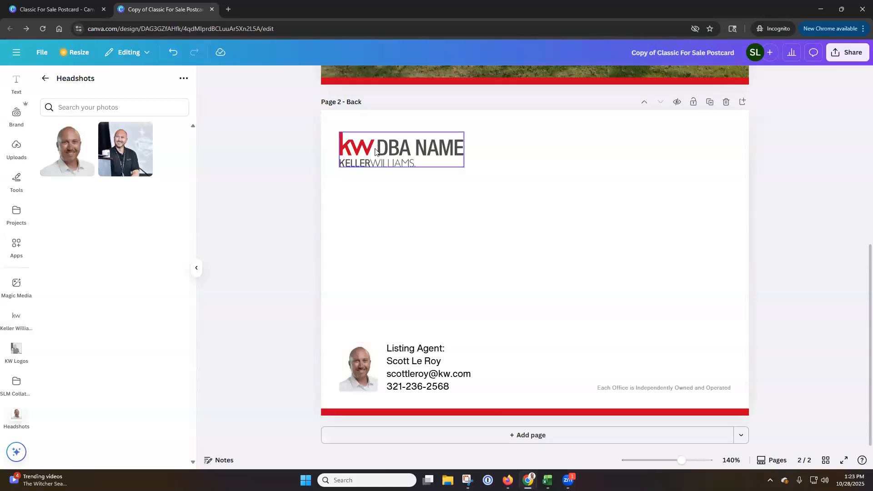
Replace the KW DBA NAME placeholder logo on the back page with The Woodlands & Magnolia logo from the Keller Williams profile, scaled to the same spot
{"action": "left_click", "coordinate": [45, 78]}
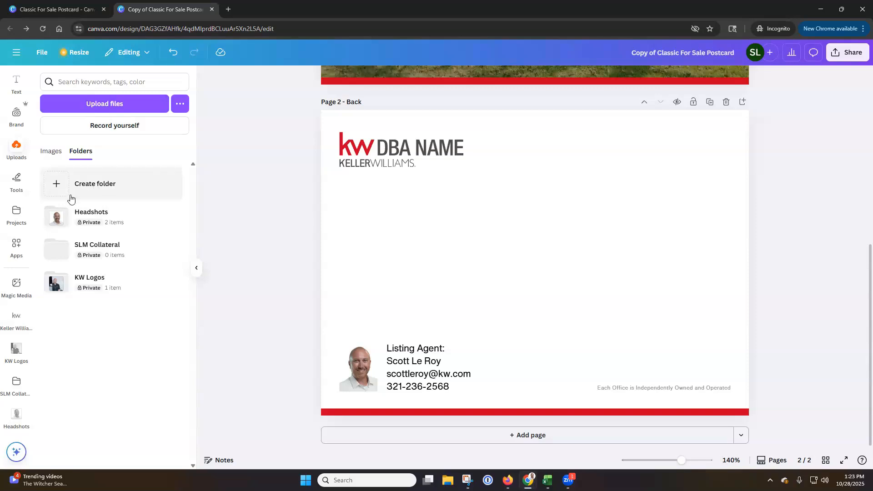
{"action": "left_click", "coordinate": [19, 322]}
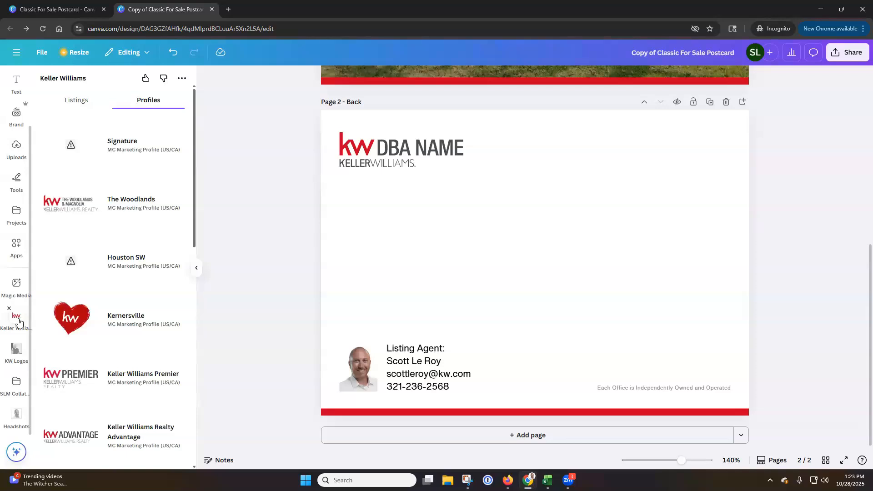
{"action": "left_click", "coordinate": [123, 209]}
{"action": "left_click_drag", "start_coordinate": [66, 220], "coordinate": [136, 218]}
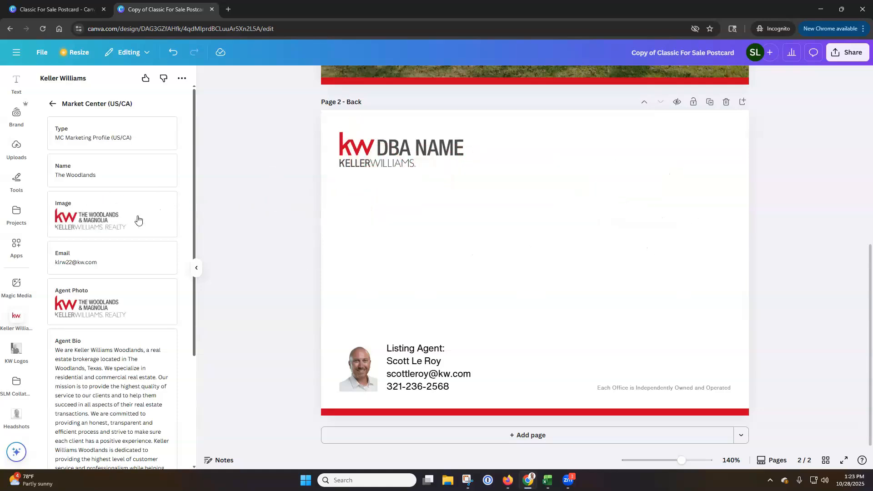
{"action": "left_click", "coordinate": [407, 156]}
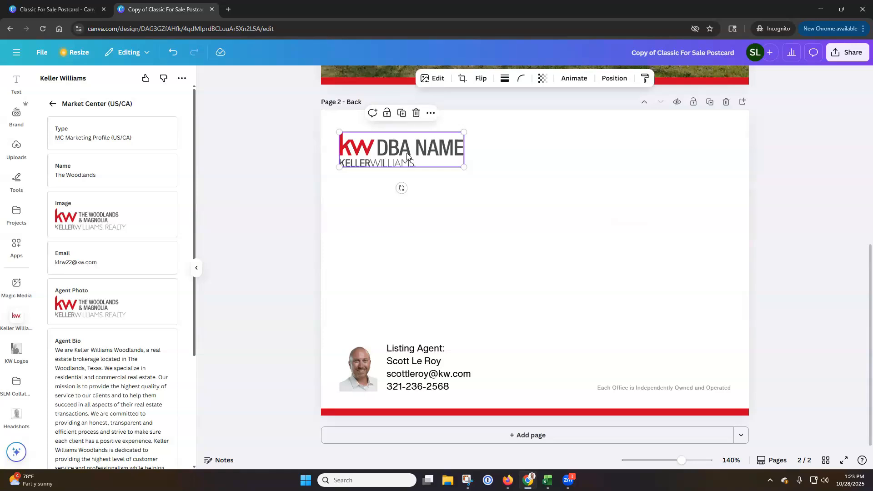
{"action": "key", "text": "Delete"}
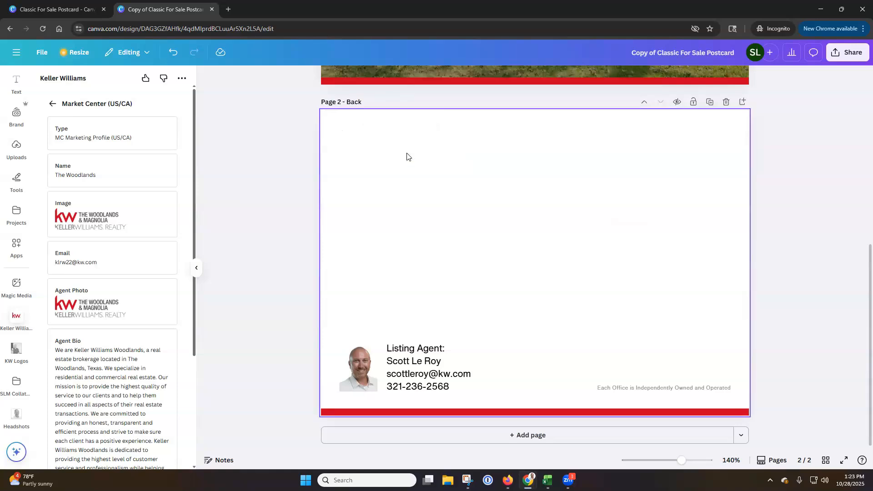
{"action": "left_click", "coordinate": [94, 223]}
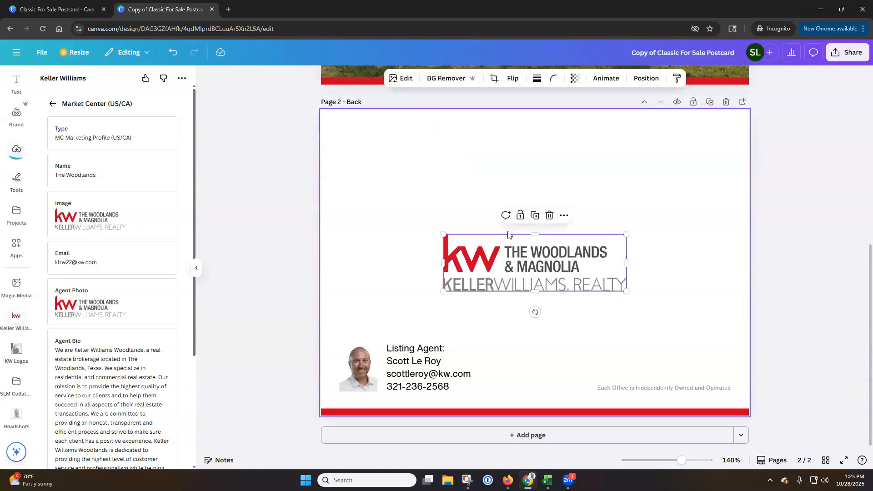
{"action": "left_click_drag", "start_coordinate": [445, 234], "coordinate": [365, 150]}
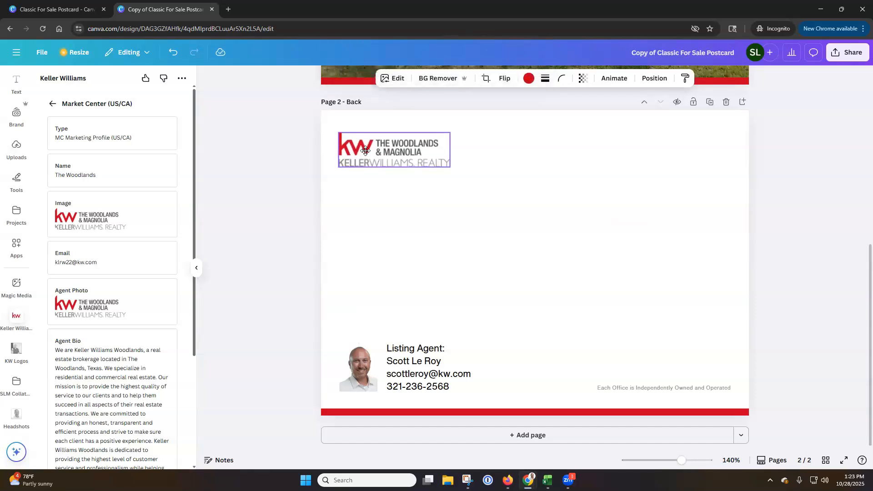
{"action": "left_click_drag", "start_coordinate": [365, 150], "coordinate": [365, 150]}
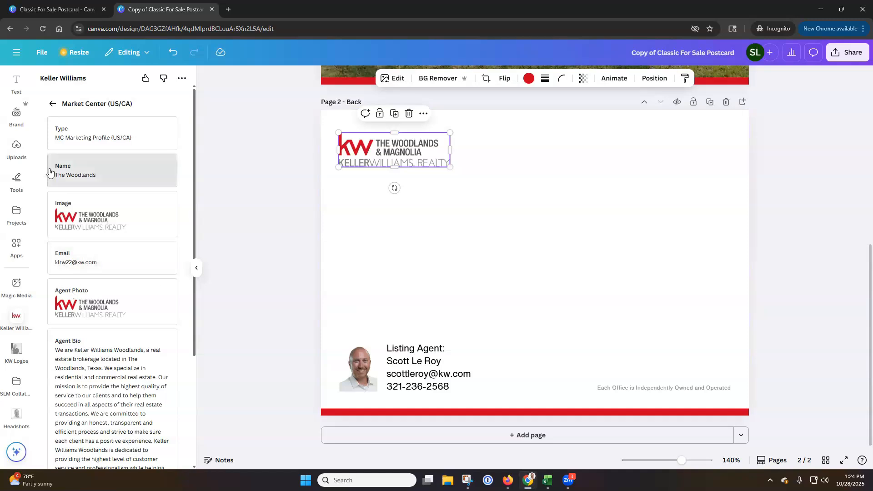
Add the EHO Black logo from the Core Brand Kit to the back page and shrink it to a small mark above the office disclaimer
{"action": "left_click", "coordinate": [18, 119]}
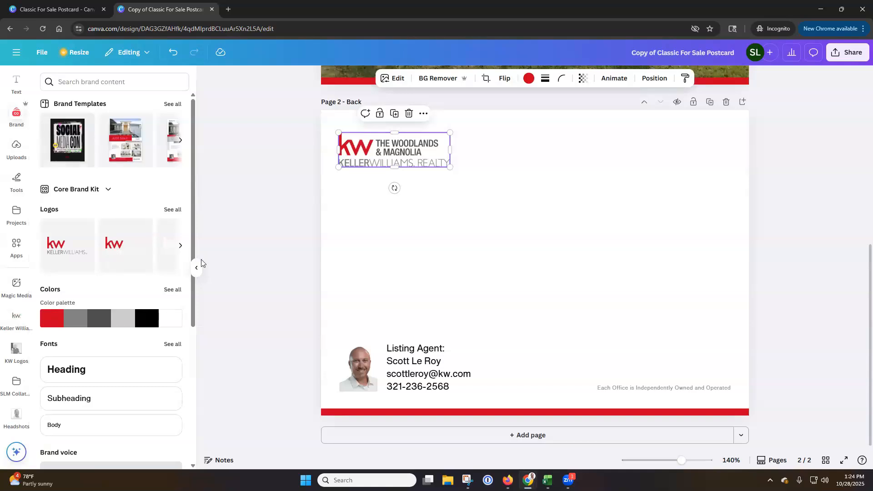
{"action": "left_click", "coordinate": [108, 189]}
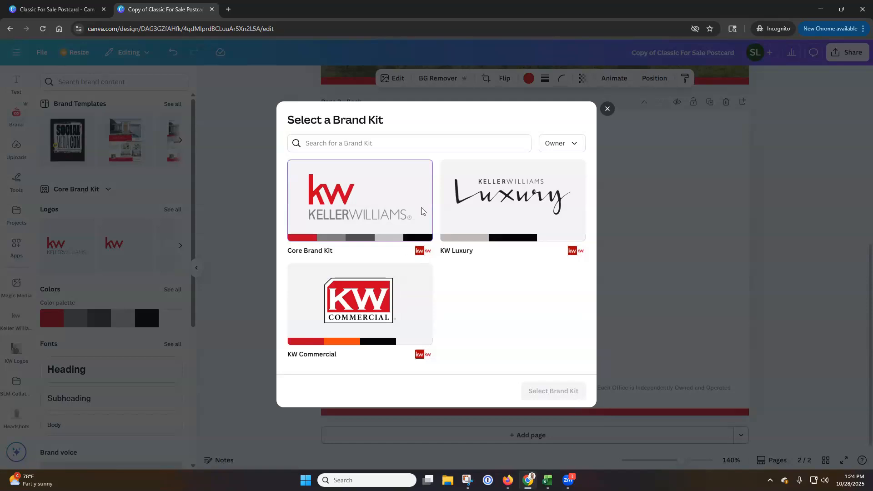
{"action": "left_click", "coordinate": [607, 109]}
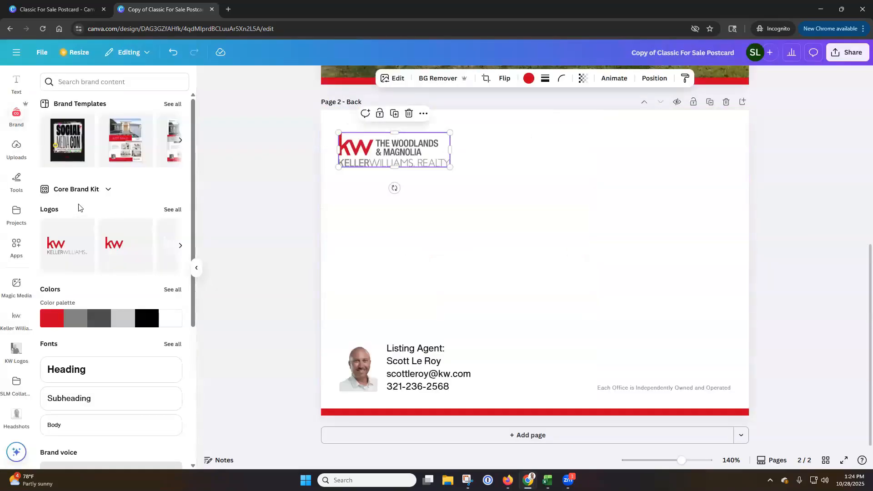
{"action": "left_click", "coordinate": [177, 210]}
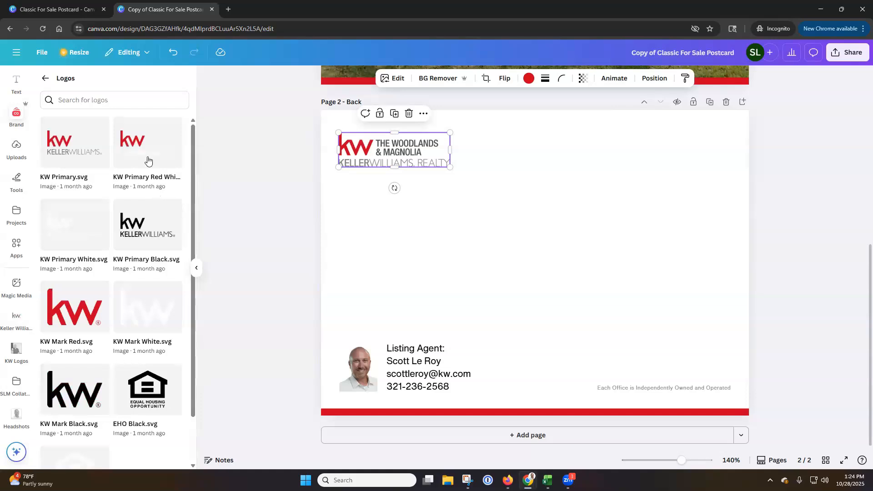
{"action": "scroll", "coordinate": [148, 160], "scroll_direction": "down", "scroll_amount": 2}
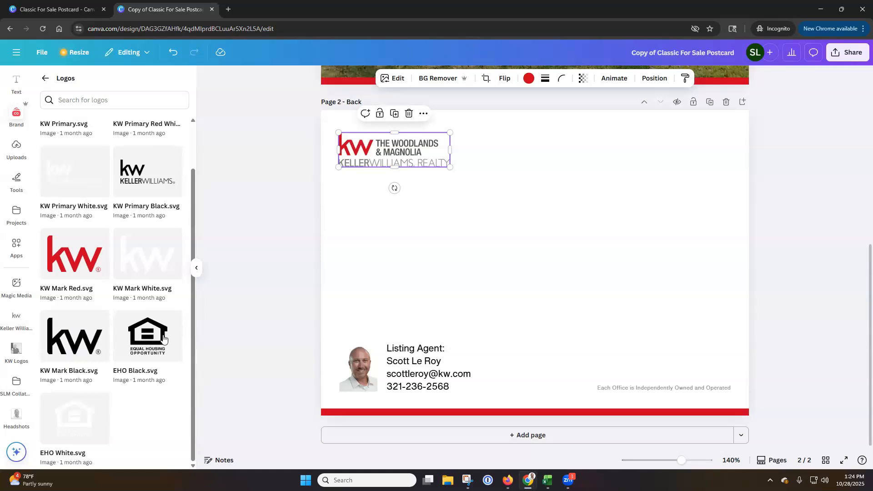
{"action": "left_click", "coordinate": [153, 337]}
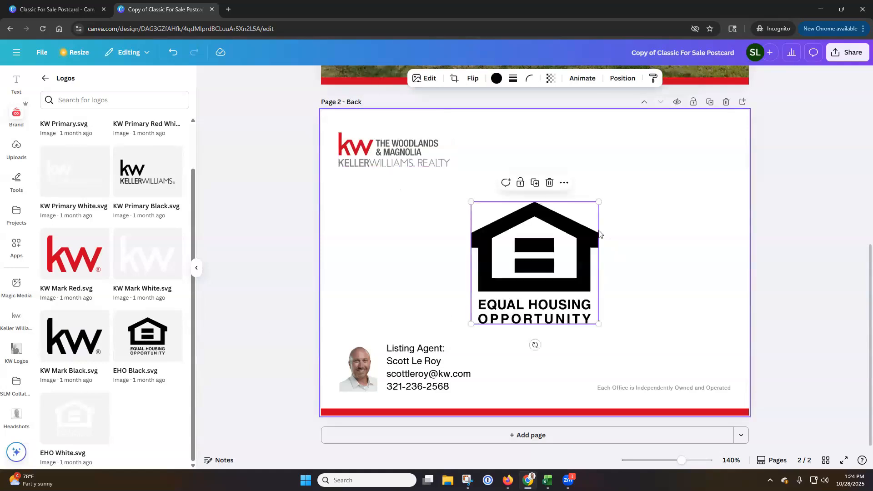
{"action": "left_click_drag", "start_coordinate": [598, 200], "coordinate": [734, 351]}
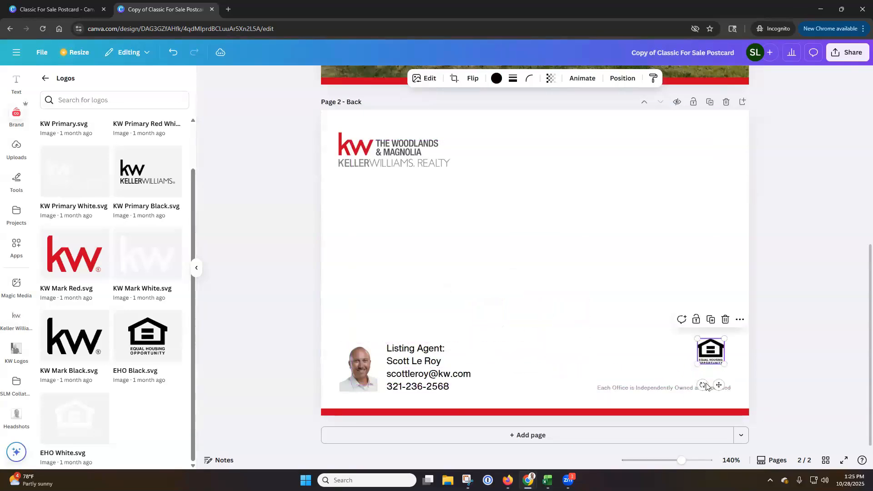
Shift the "Each Office is Independently Owned and Operated" line left and align the Equal Housing Opportunity logo beside its end
{"action": "left_click", "coordinate": [679, 390]}
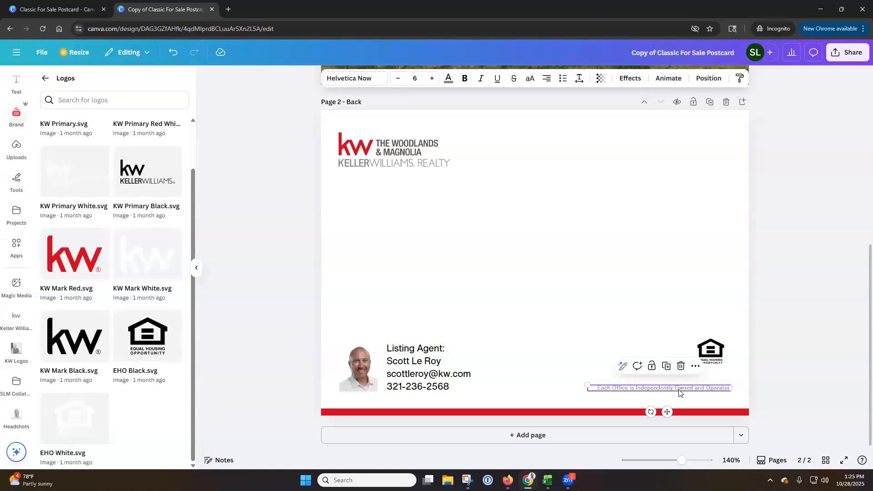
{"action": "left_click_drag", "start_coordinate": [678, 392], "coordinate": [641, 388]}
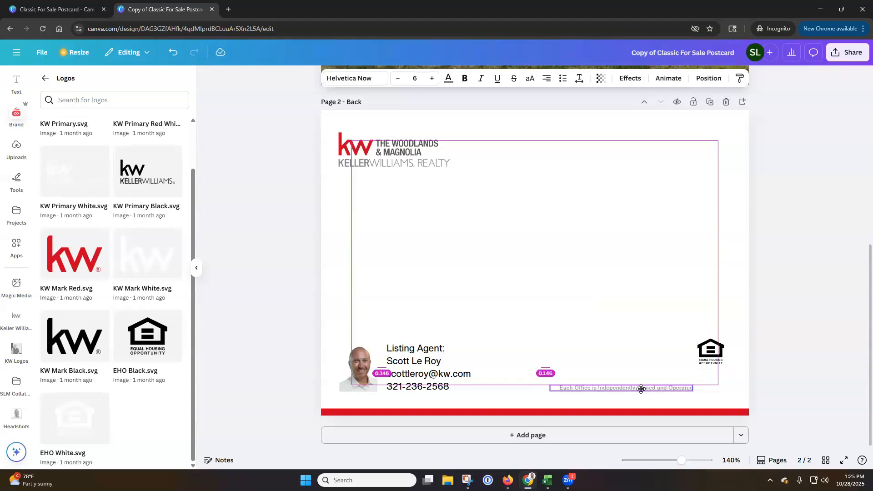
{"action": "left_click_drag", "start_coordinate": [641, 388], "coordinate": [637, 389]}
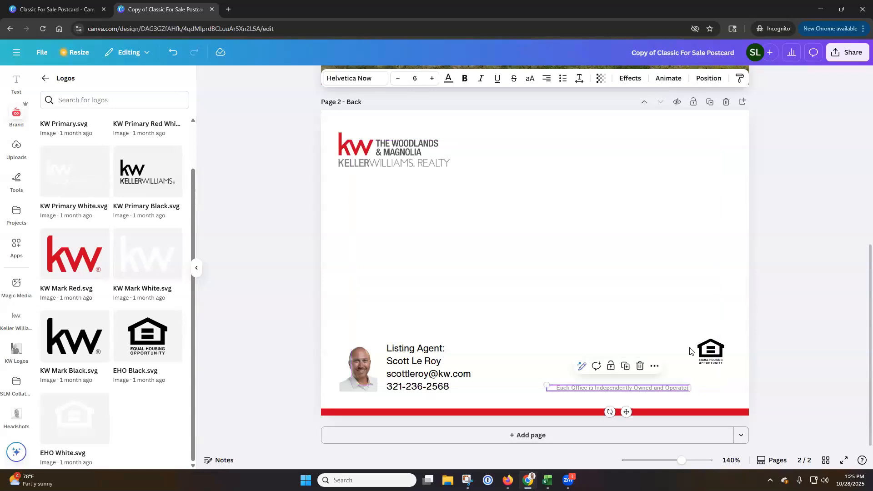
{"action": "left_click", "coordinate": [703, 363]}
{"action": "left_click_drag", "start_coordinate": [704, 362], "coordinate": [704, 375]}
{"action": "left_click", "coordinate": [795, 346]}
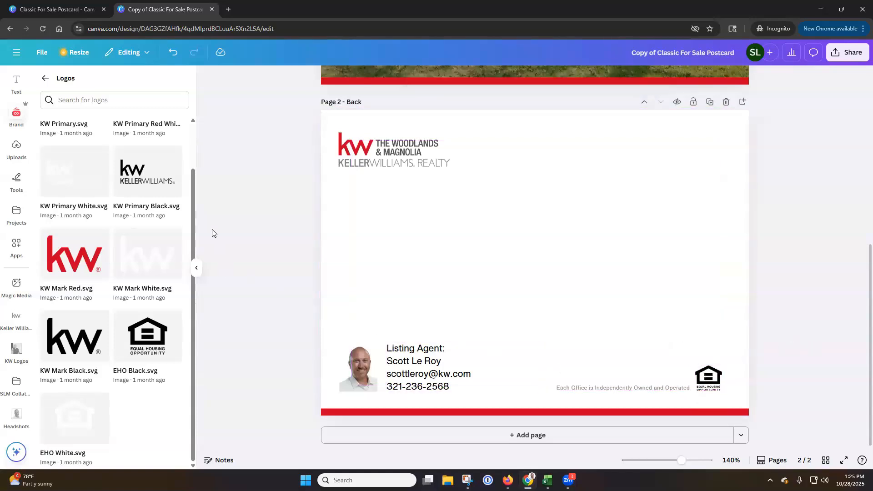
{"action": "left_click", "coordinate": [45, 78]}
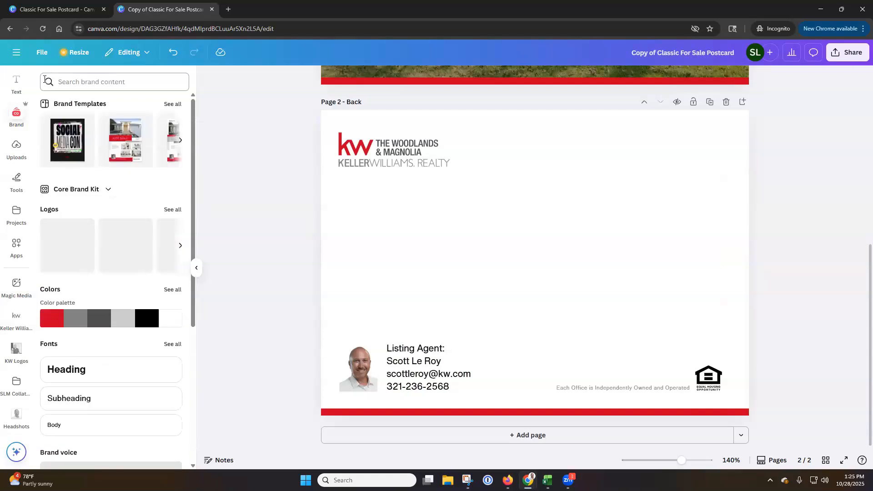
{"action": "left_click", "coordinate": [17, 321]}
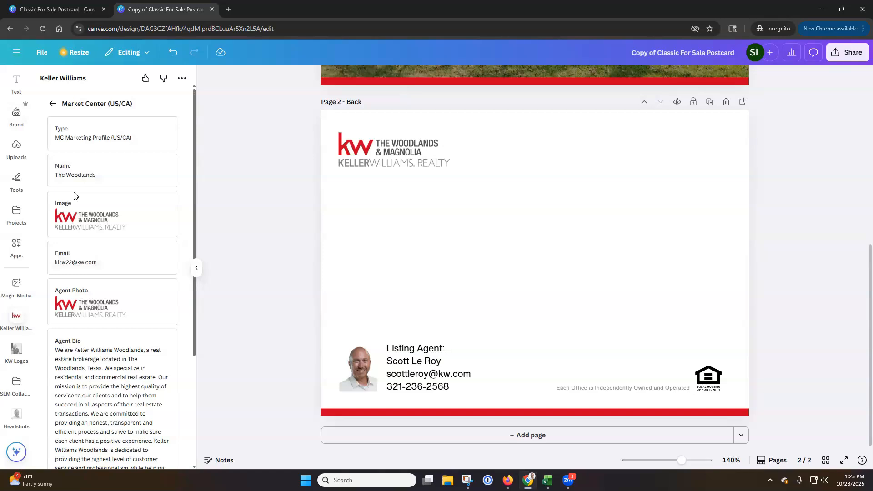
{"action": "left_click", "coordinate": [14, 153]}
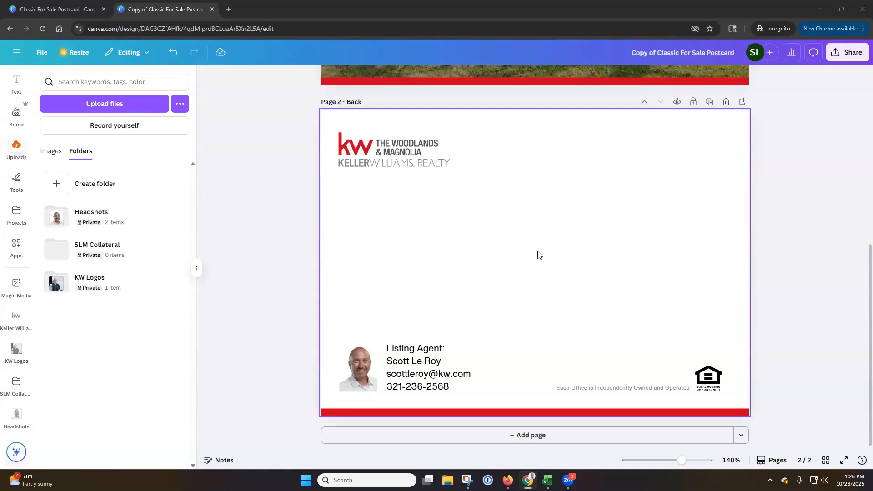
Shorten the gradient overlay on the front page's house photo by lowering its upper edge slightly, and deselect it
{"action": "scroll", "coordinate": [557, 266], "scroll_direction": "up", "scroll_amount": 4}
{"action": "scroll", "coordinate": [558, 267], "scroll_direction": "up", "scroll_amount": 3}
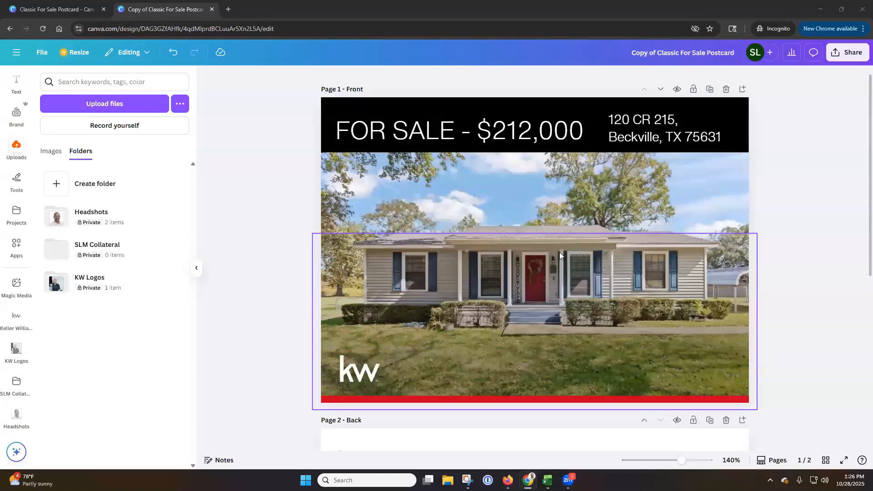
{"action": "left_click", "coordinate": [559, 255]}
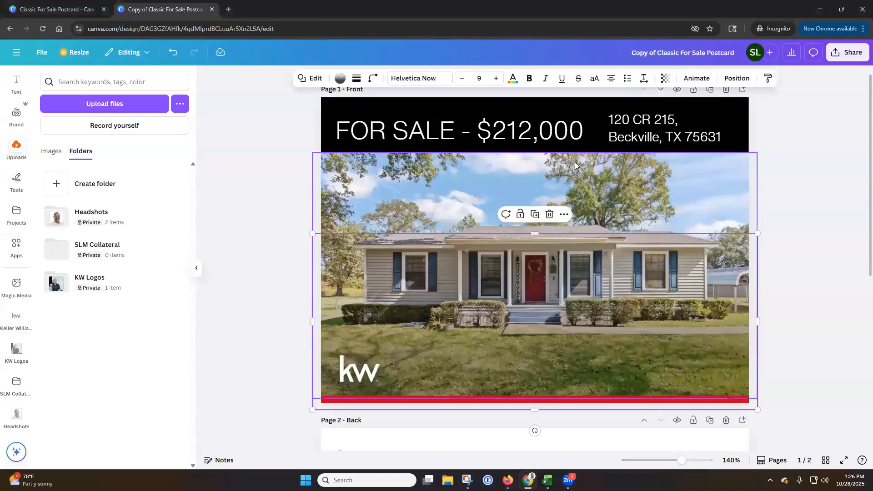
{"action": "left_click_drag", "start_coordinate": [535, 234], "coordinate": [551, 253]}
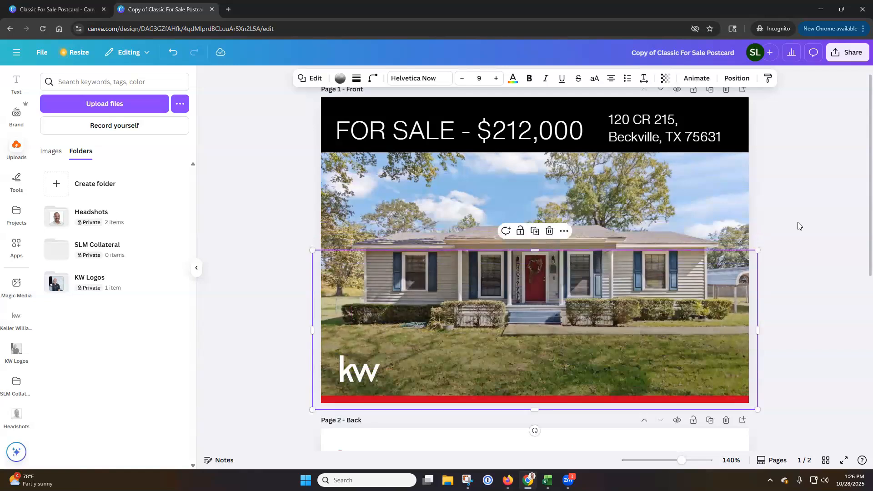
{"action": "left_click", "coordinate": [838, 195]}
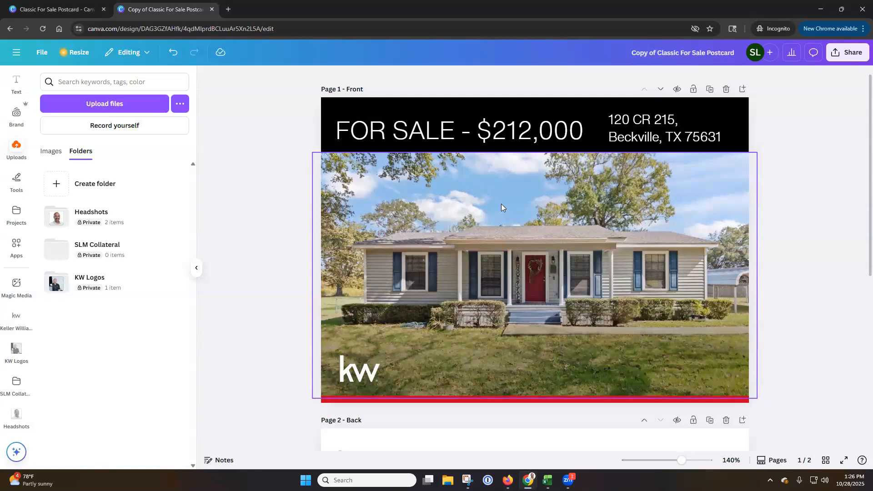
Try the Aero and Flint filters on the front page's house photo and reset the filter to None
{"action": "left_click", "coordinate": [455, 191]}
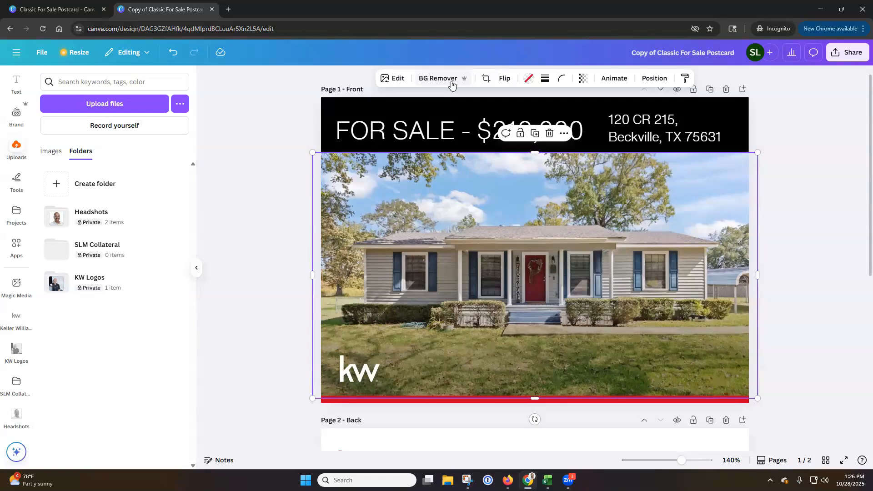
{"action": "left_click", "coordinate": [403, 83]}
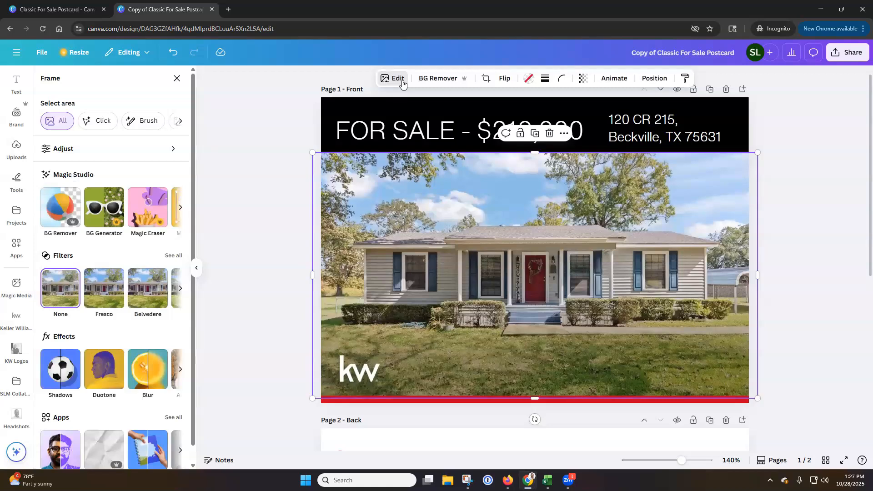
{"action": "left_click", "coordinate": [181, 288]}
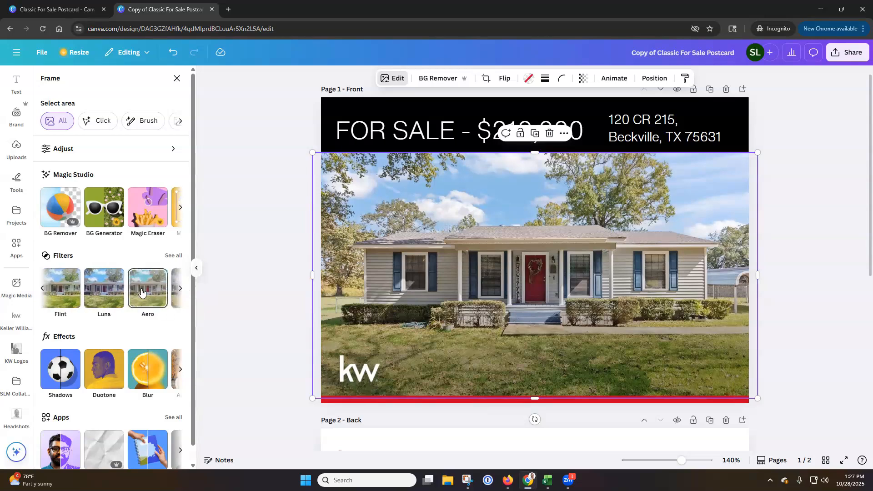
{"action": "left_click", "coordinate": [141, 292]}
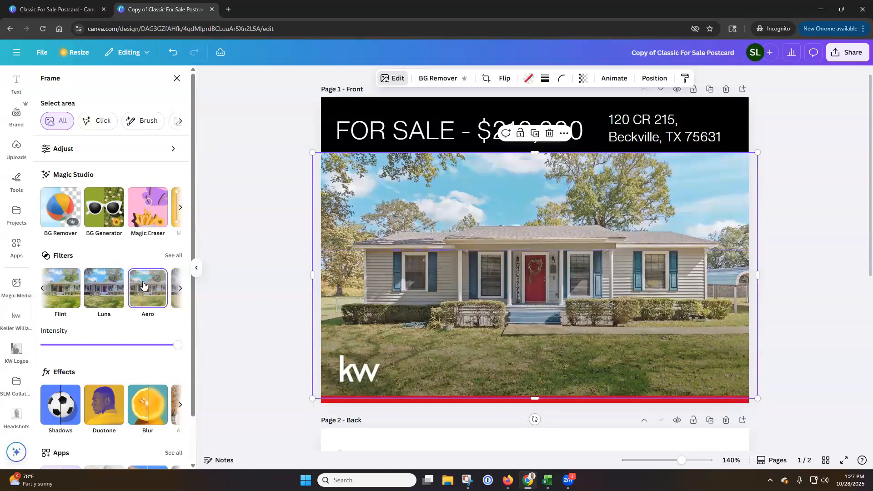
{"action": "left_click", "coordinate": [88, 293]}
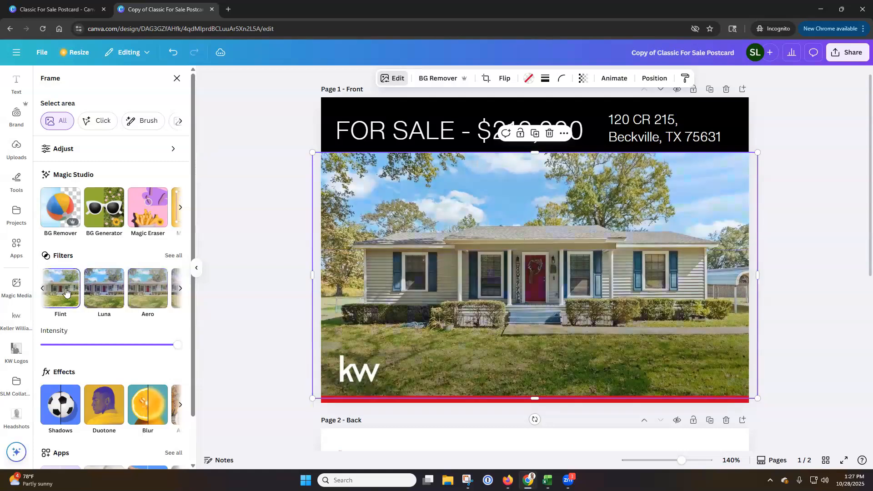
{"action": "left_click", "coordinate": [42, 289]}
{"action": "left_click", "coordinate": [48, 291]}
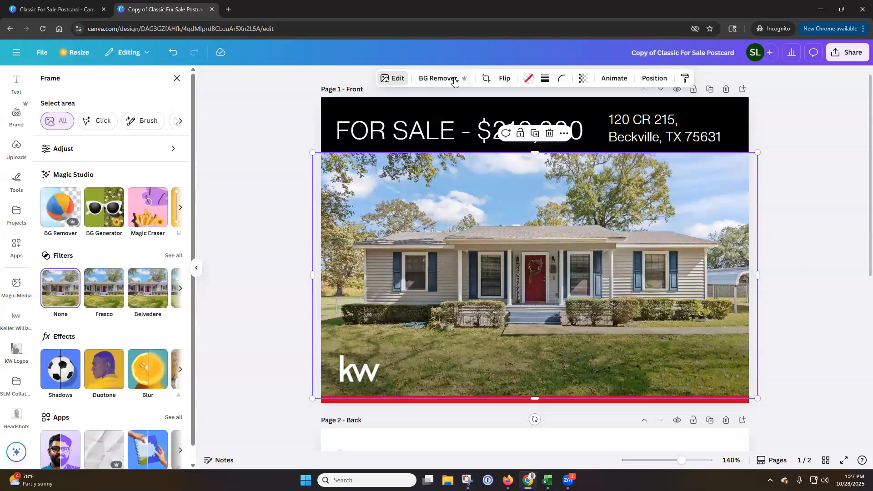
Try erasing the small blue object in front of the house's hedge using the Magic Eraser with a size 8 brush, and undo it
{"action": "left_click", "coordinate": [99, 214]}
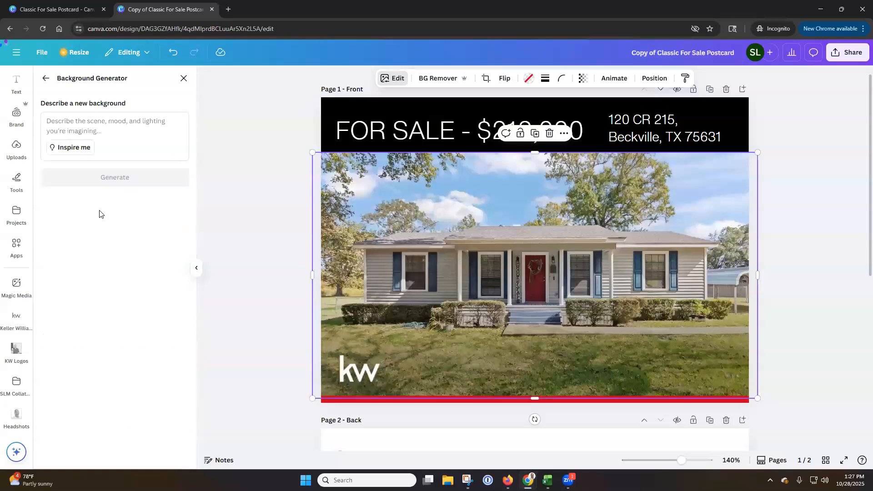
{"action": "left_click", "coordinate": [45, 78]}
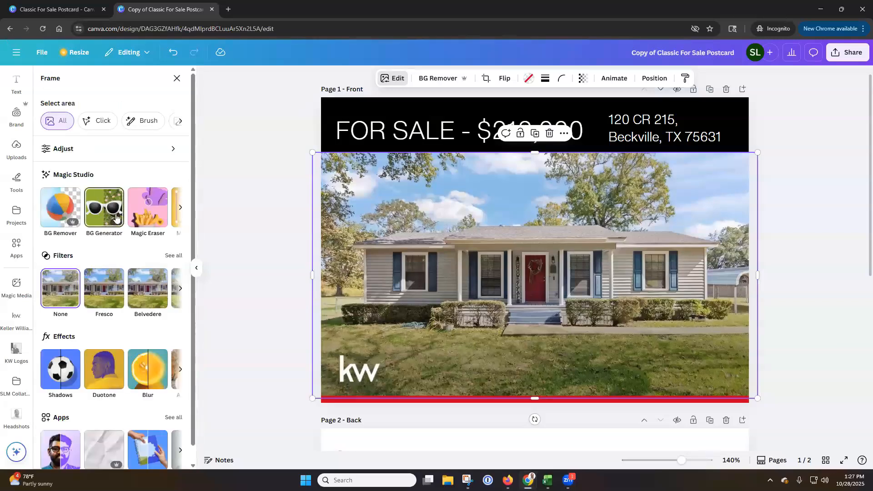
{"action": "left_click", "coordinate": [153, 217]}
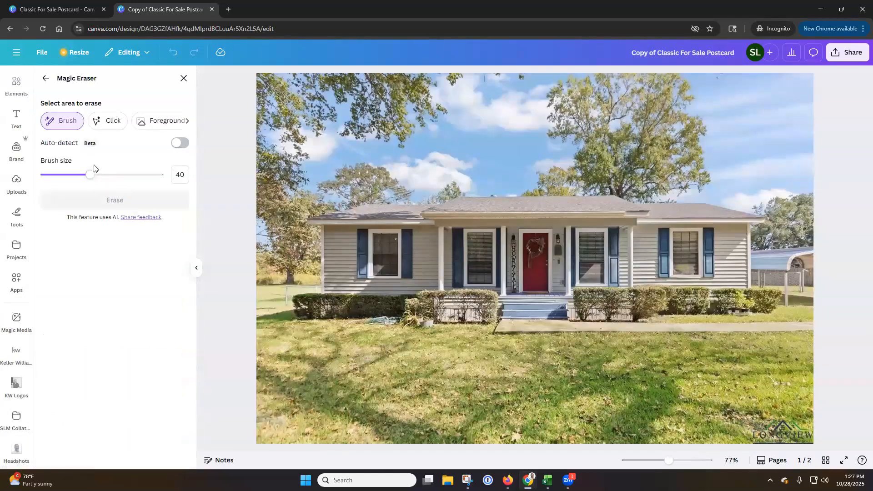
{"action": "left_click_drag", "start_coordinate": [90, 175], "coordinate": [53, 174]}
{"action": "left_click_drag", "start_coordinate": [396, 320], "coordinate": [368, 321]}
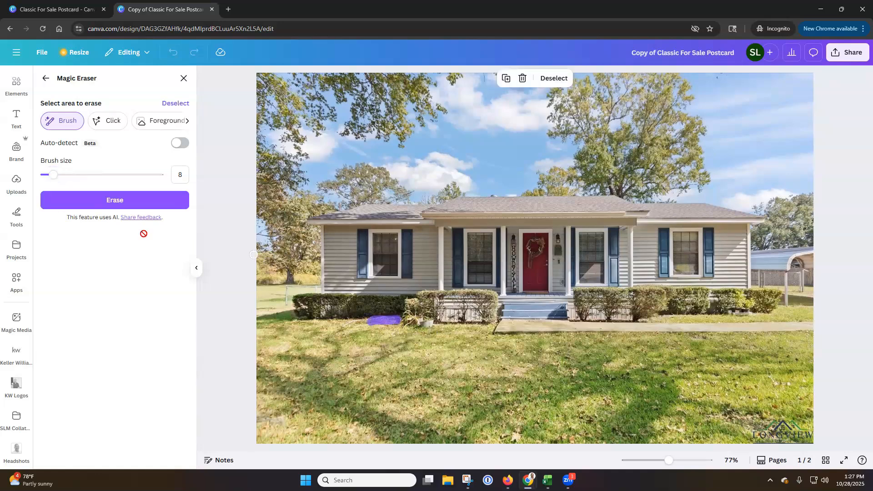
{"action": "left_click", "coordinate": [114, 203]}
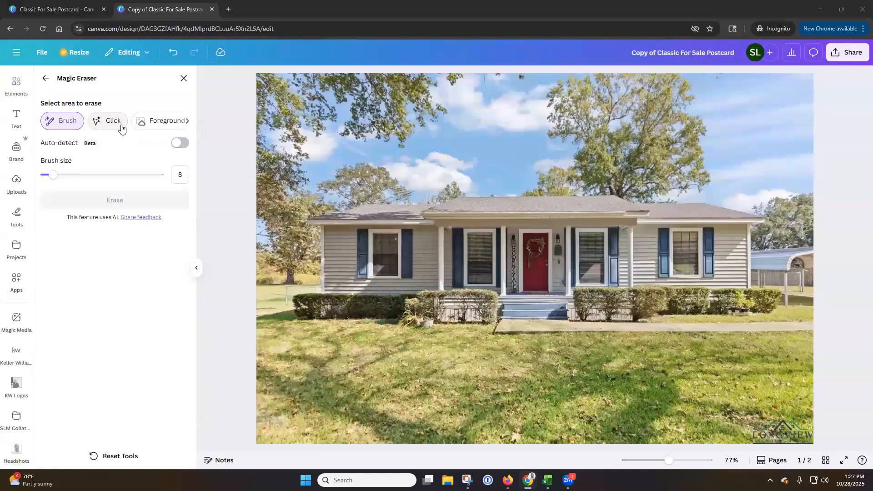
{"action": "left_click", "coordinate": [170, 52]}
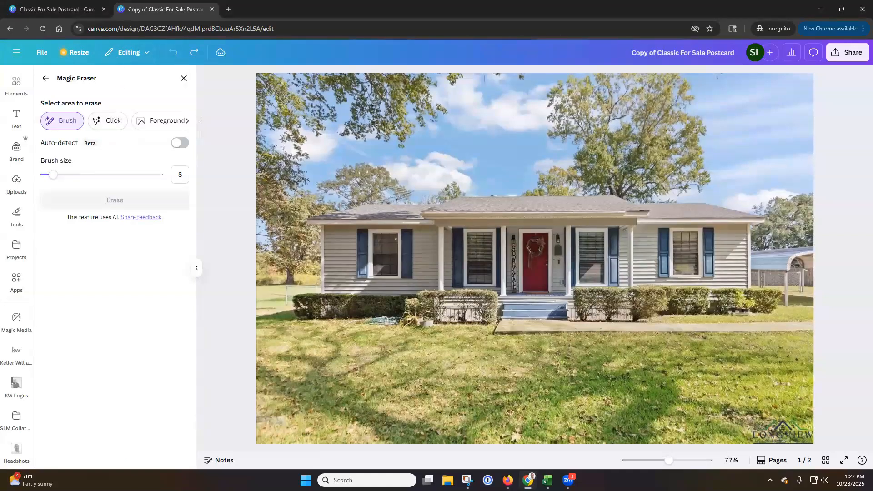
Try erasing the blue object by the hedge with Magic Eraser's Click selection, and undo the erasure
{"action": "left_click", "coordinate": [54, 178]}
{"action": "left_click", "coordinate": [177, 144]}
{"action": "left_click", "coordinate": [178, 144]}
{"action": "left_click", "coordinate": [109, 123]}
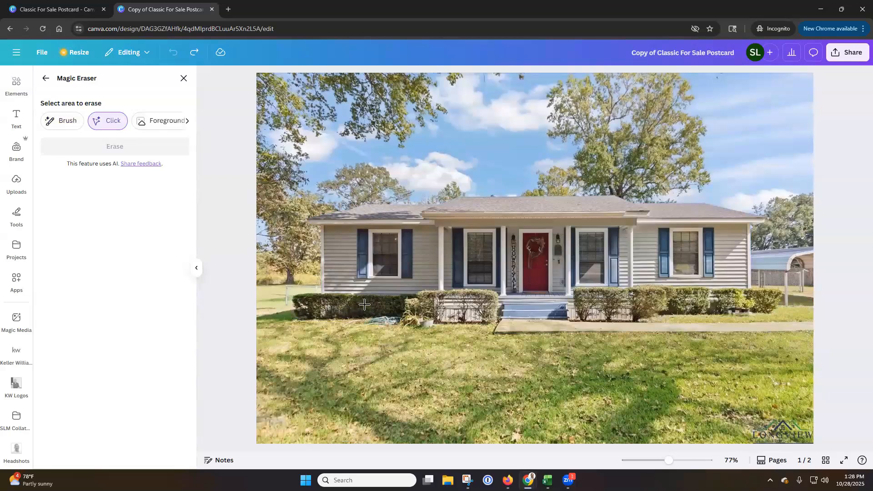
{"action": "left_click", "coordinate": [385, 319]}
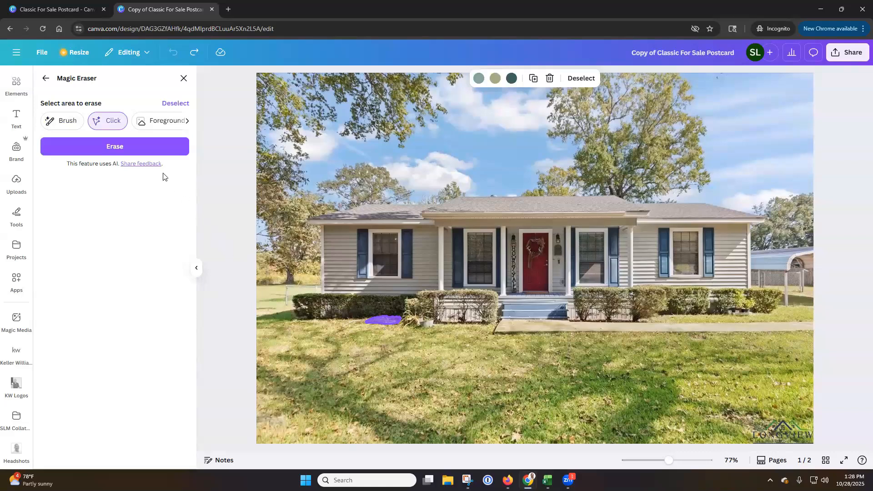
{"action": "left_click", "coordinate": [140, 148]}
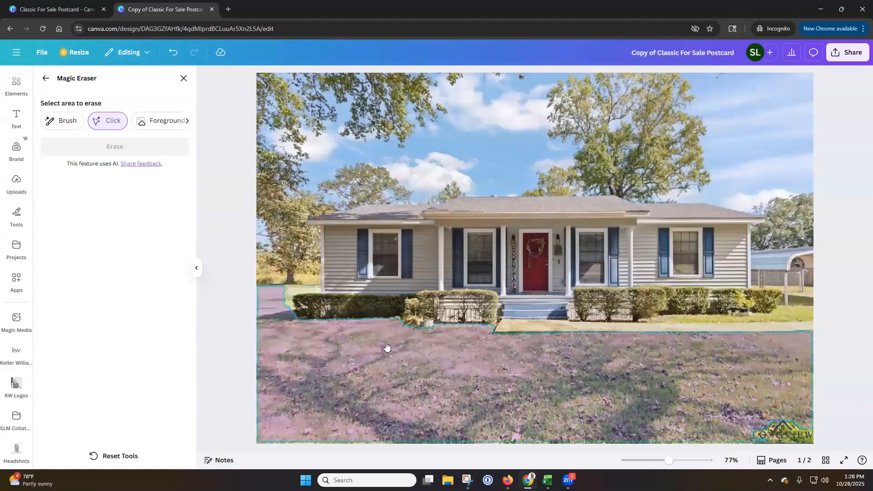
{"action": "left_click", "coordinate": [173, 53]}
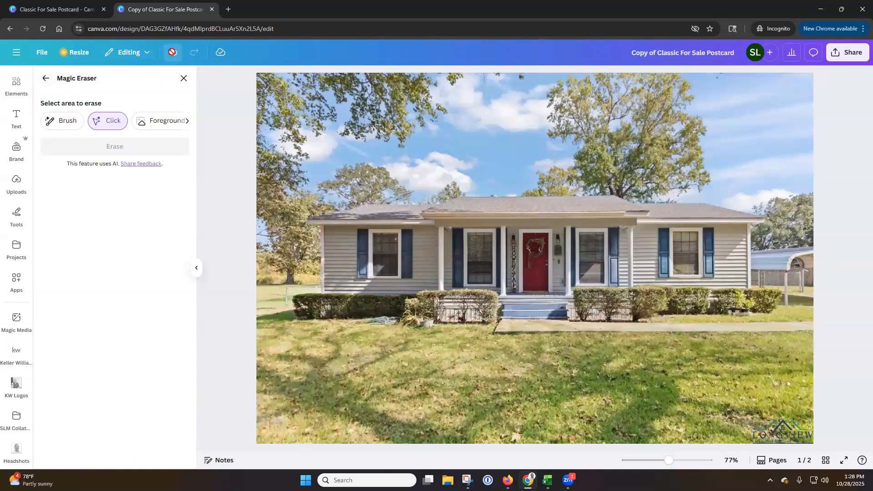
Erase the blue object in front of the hedge using the Magic Eraser brush at size 10
{"action": "left_click", "coordinate": [59, 121]}
{"action": "left_click_drag", "start_coordinate": [88, 176], "coordinate": [55, 179]}
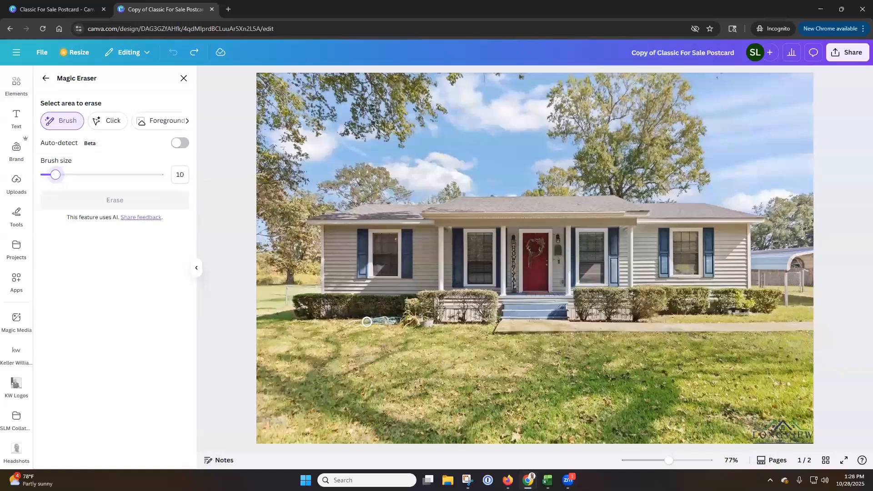
{"action": "mouse_move", "coordinate": [367, 322]}
{"action": "left_mouse_down"}
{"action": "mouse_move", "coordinate": [395, 321]}
{"action": "mouse_move", "coordinate": [384, 321]}
{"action": "left_mouse_up"}
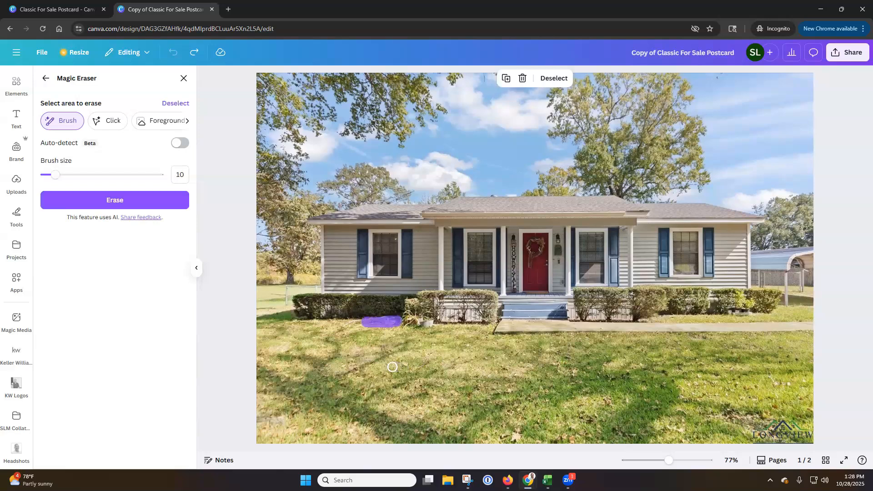
{"action": "left_click", "coordinate": [128, 199]}
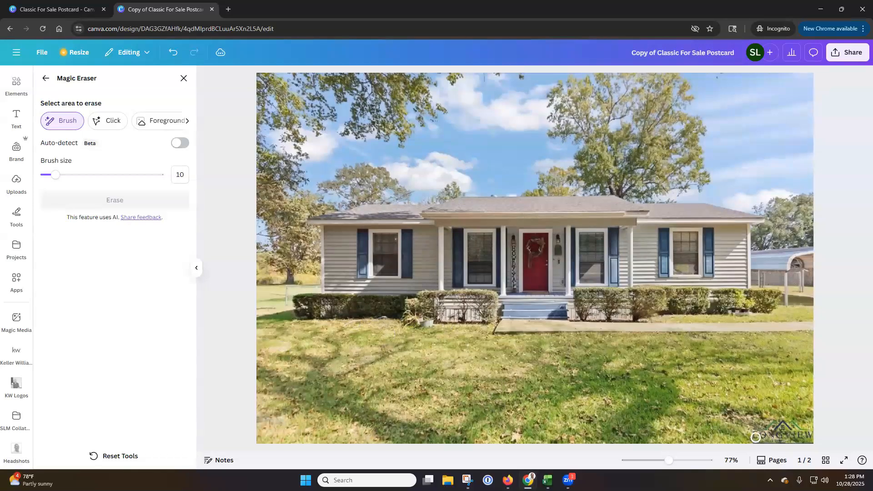
Erase the Longview watermark from the house photo's lower corner with the Magic Eraser brush, and return to the postcard
{"action": "mouse_move", "coordinate": [756, 438]}
{"action": "left_mouse_down"}
{"action": "mouse_move", "coordinate": [809, 439]}
{"action": "mouse_move", "coordinate": [808, 431]}
{"action": "mouse_move", "coordinate": [758, 431]}
{"action": "mouse_move", "coordinate": [791, 426]}
{"action": "left_mouse_up"}
{"action": "left_click", "coordinate": [125, 202]}
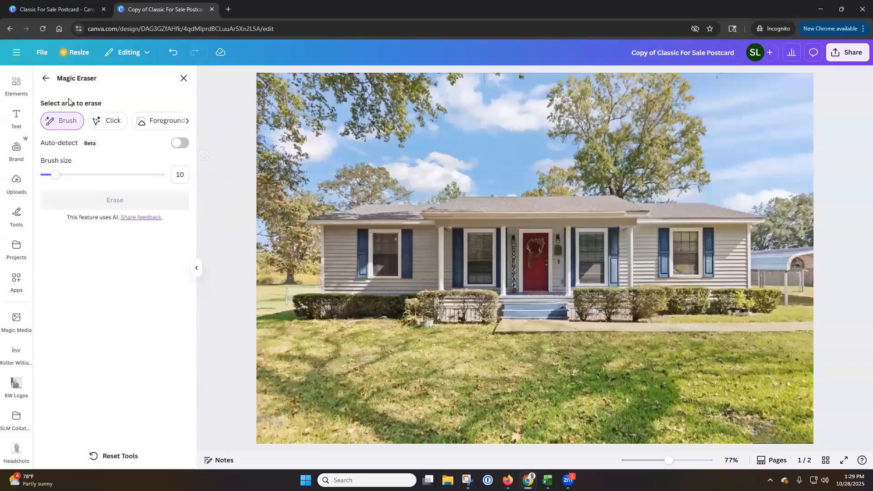
{"action": "left_click", "coordinate": [183, 79]}
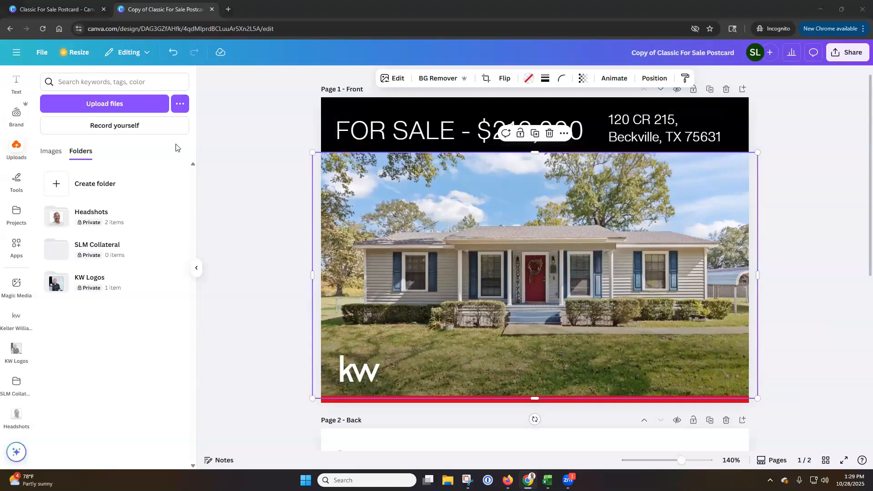
Look through the remaining Magic Studio tools, effects and apps offered for the front page's house photo
{"action": "left_click", "coordinate": [396, 81]}
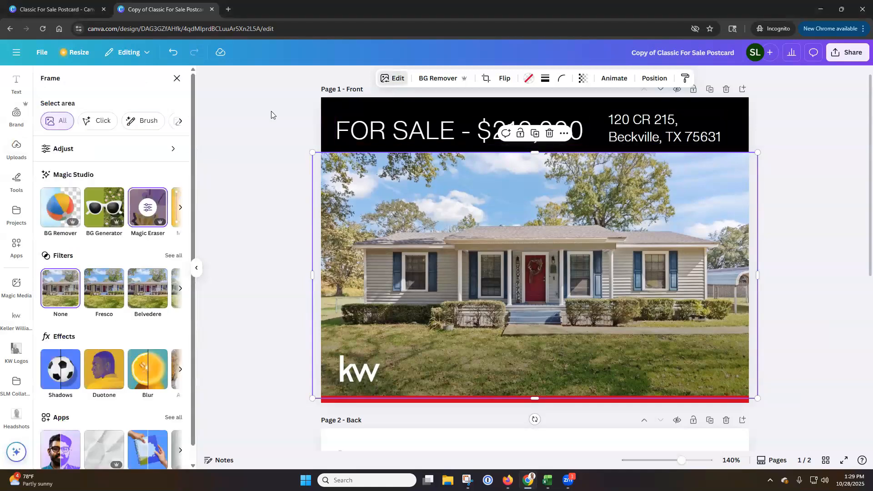
{"action": "left_click", "coordinate": [181, 208]}
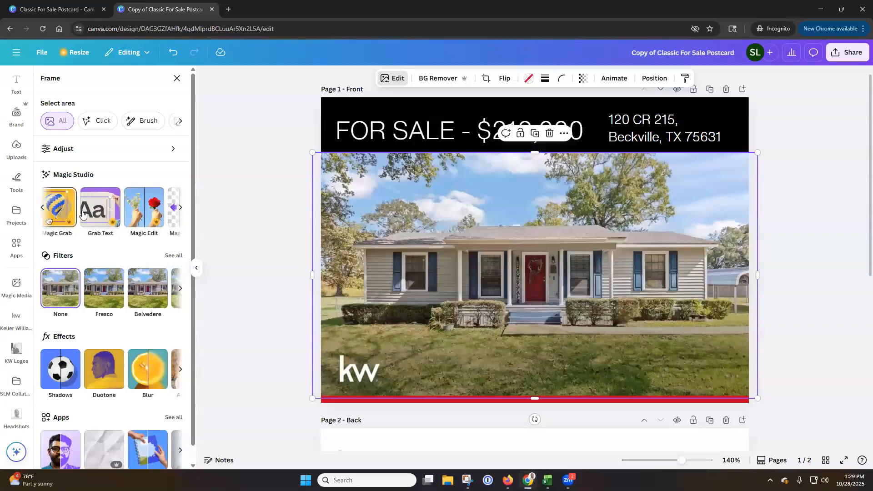
{"action": "left_click", "coordinate": [180, 207]}
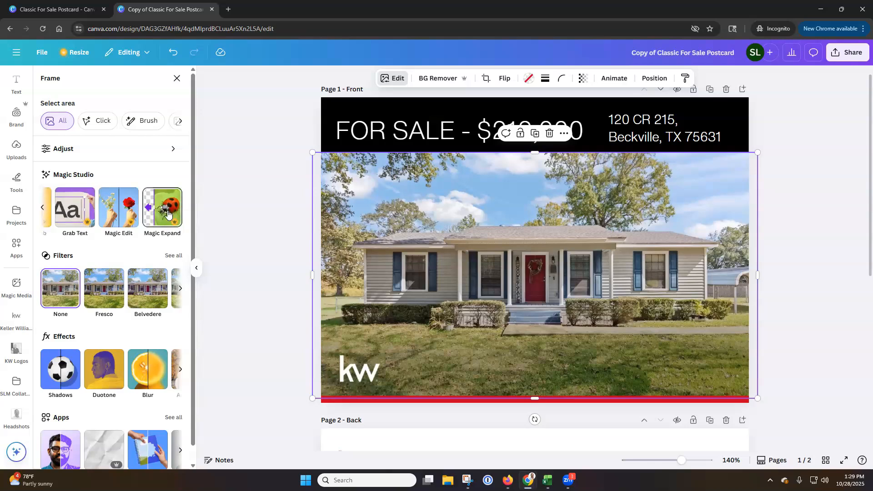
{"action": "scroll", "coordinate": [170, 223], "scroll_direction": "down", "scroll_amount": 1}
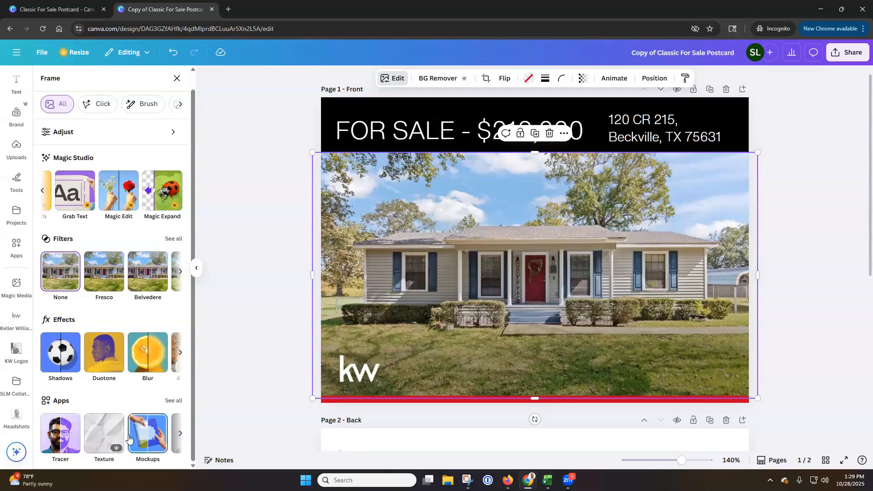
{"action": "left_click", "coordinate": [182, 357]}
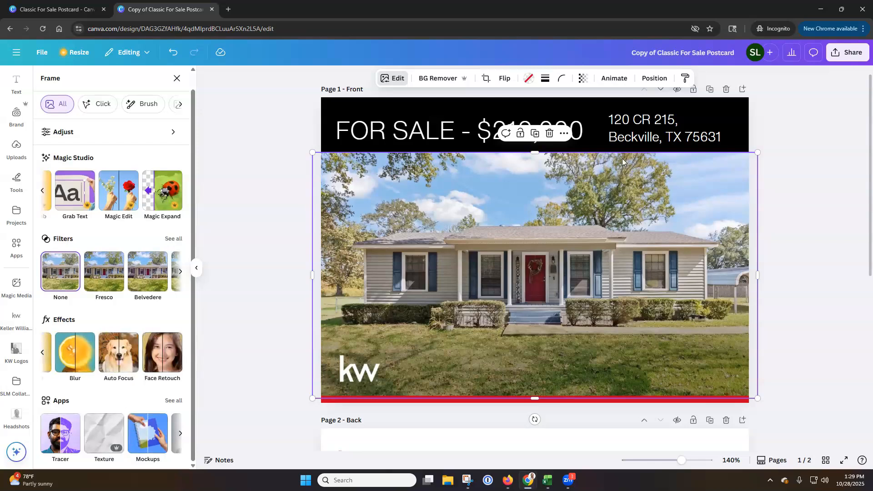
{"action": "left_click", "coordinate": [804, 116]}
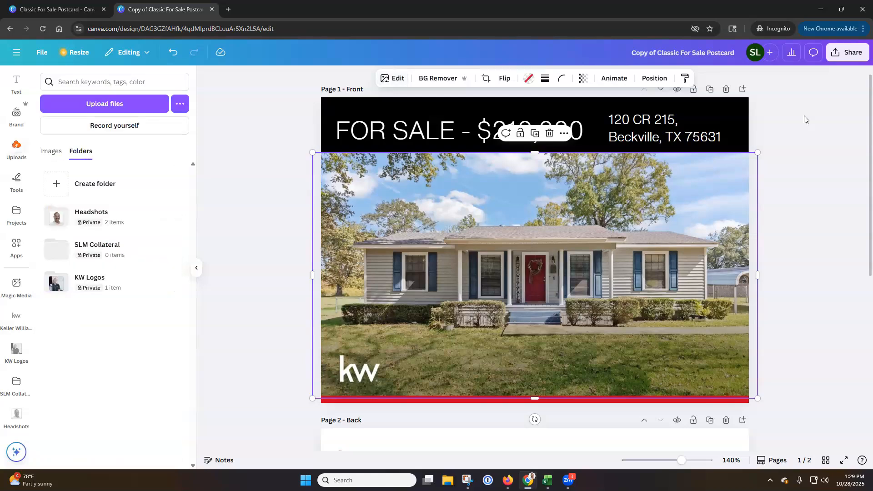
Check the design's sharing access levels without changing them, and create a template link for the postcard
{"action": "left_click", "coordinate": [850, 55]}
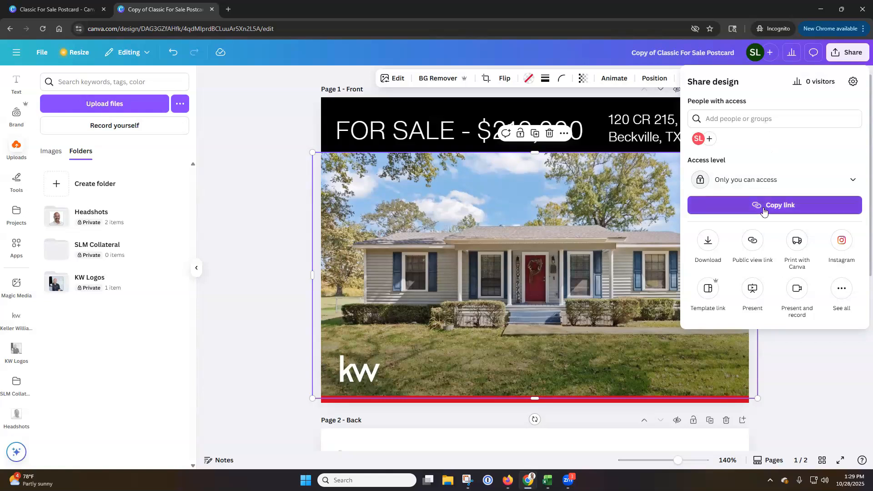
{"action": "left_click", "coordinate": [833, 181]}
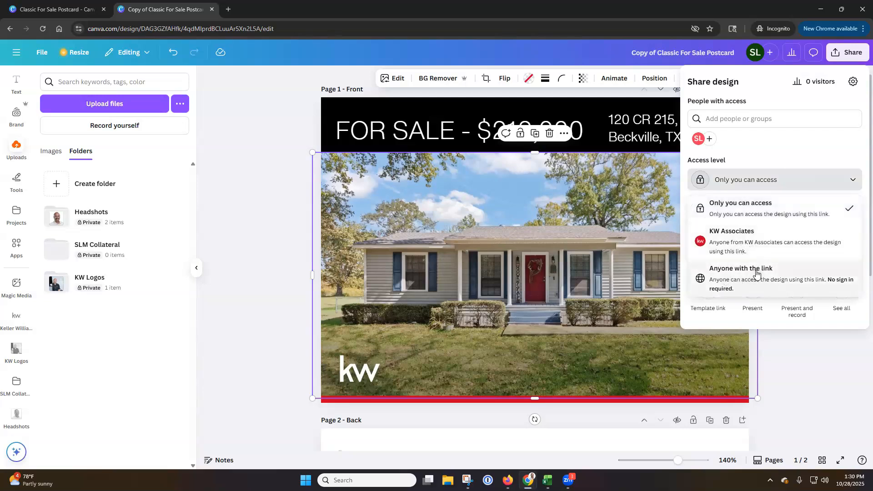
{"action": "left_click", "coordinate": [773, 140]}
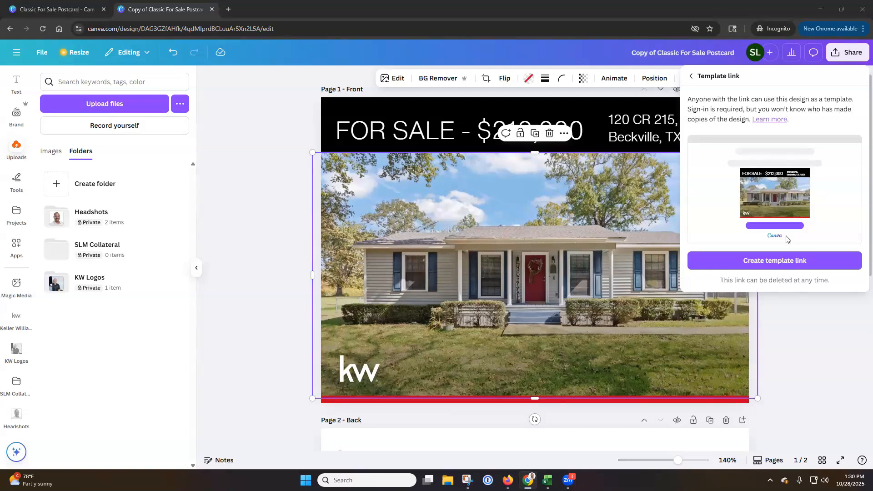
{"action": "left_click", "coordinate": [779, 261]}
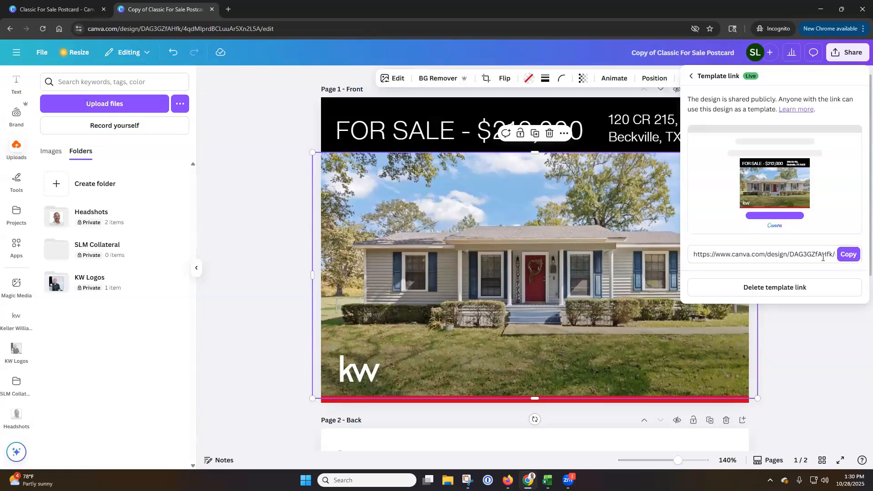
{"action": "left_click", "coordinate": [691, 77]}
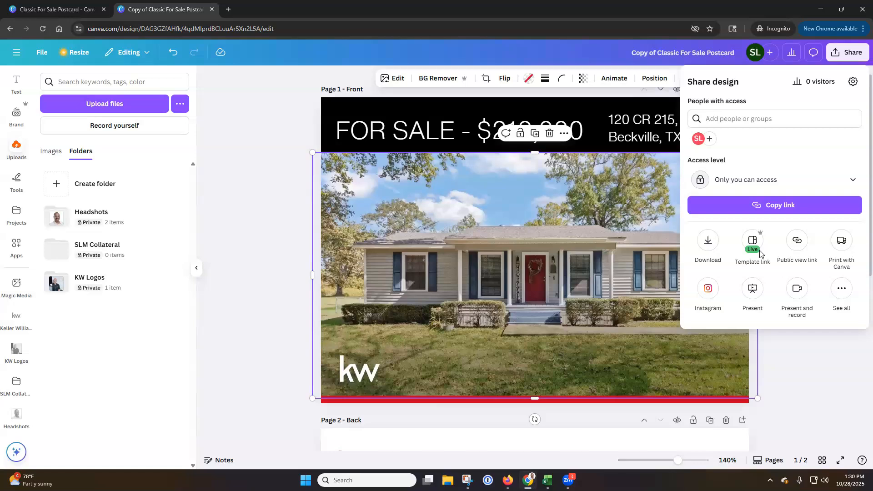
Search Canva's print product catalog for "postcard" and create a print copy of the design as Postcards (Landscape)
{"action": "left_click", "coordinate": [842, 244]}
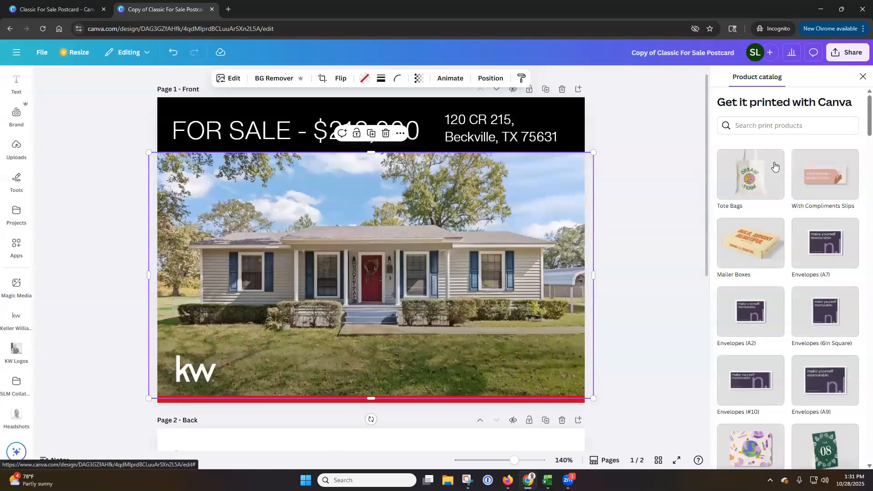
{"action": "scroll", "coordinate": [774, 167], "scroll_direction": "down", "scroll_amount": 4}
{"action": "scroll", "coordinate": [775, 166], "scroll_direction": "down", "scroll_amount": 4}
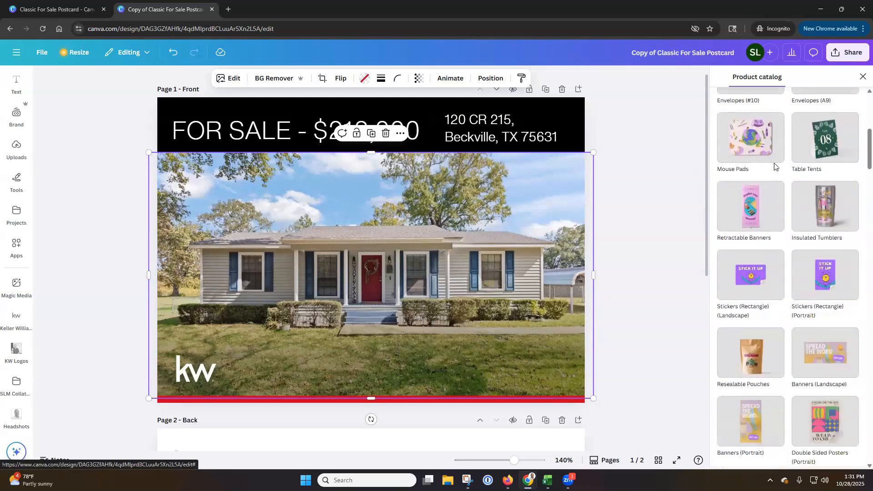
{"action": "scroll", "coordinate": [774, 166], "scroll_direction": "down", "scroll_amount": 6}
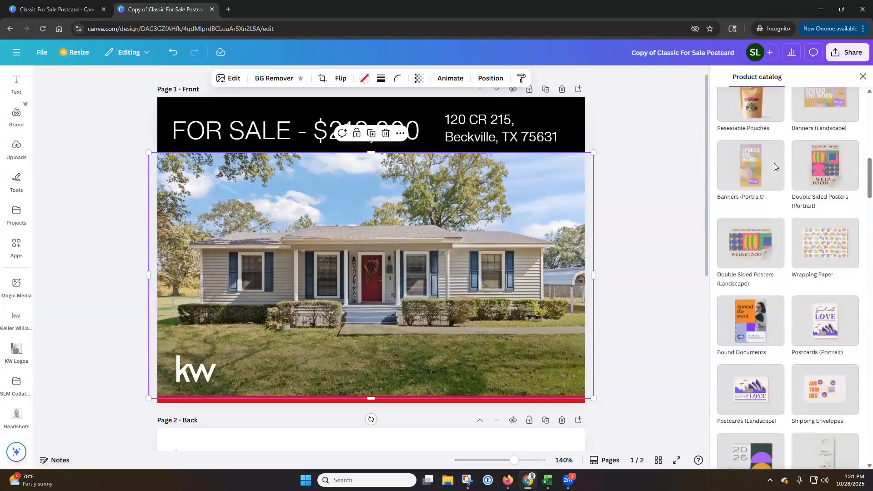
{"action": "left_click_drag", "start_coordinate": [858, 171], "coordinate": [858, 103]}
{"action": "left_click", "coordinate": [808, 127]}
{"action": "type", "text": "postcard"}
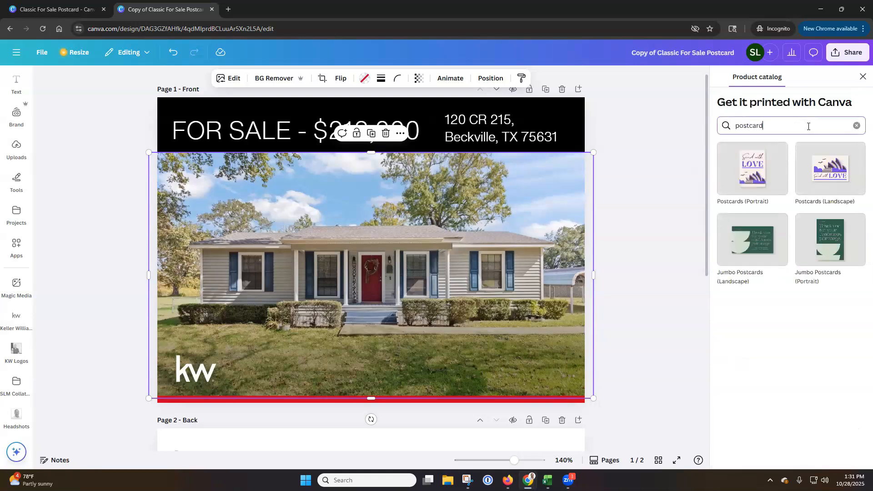
{"action": "left_click", "coordinate": [844, 171]}
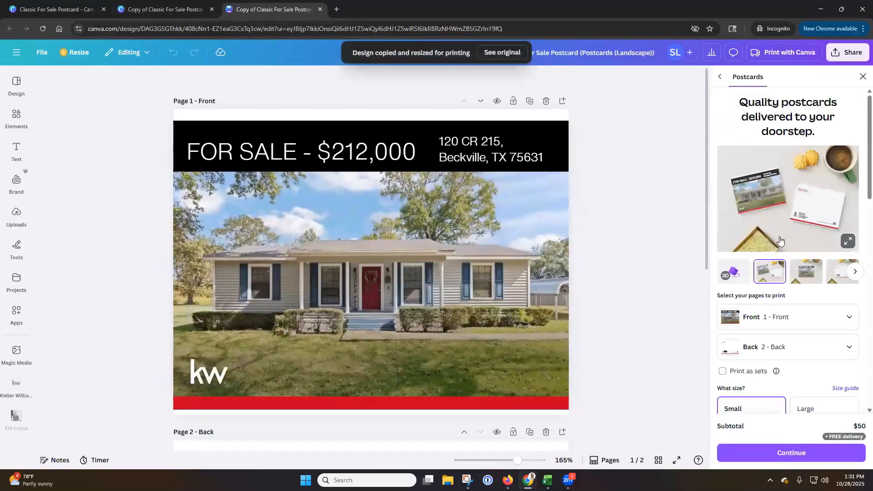
Examine the postcard print preview, page selection, size and paper options, and leave the print catalog without ordering
{"action": "scroll", "coordinate": [779, 242], "scroll_direction": "down", "scroll_amount": 3}
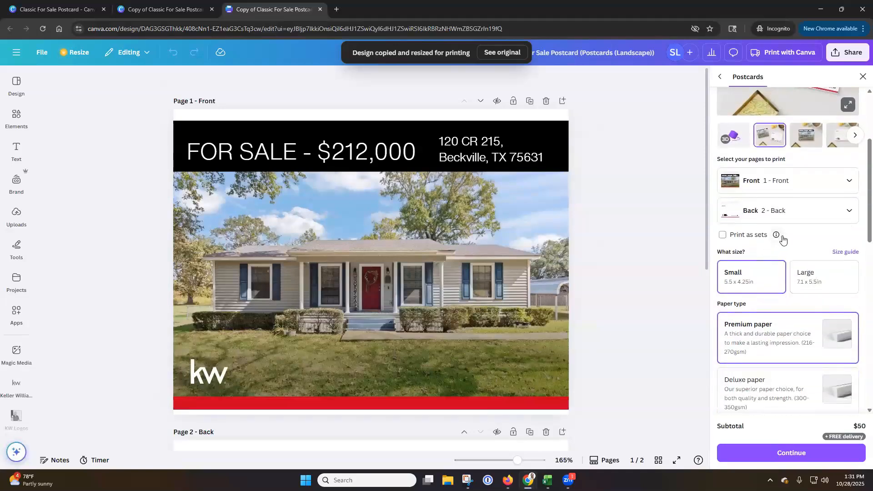
{"action": "scroll", "coordinate": [782, 239], "scroll_direction": "up", "scroll_amount": 3}
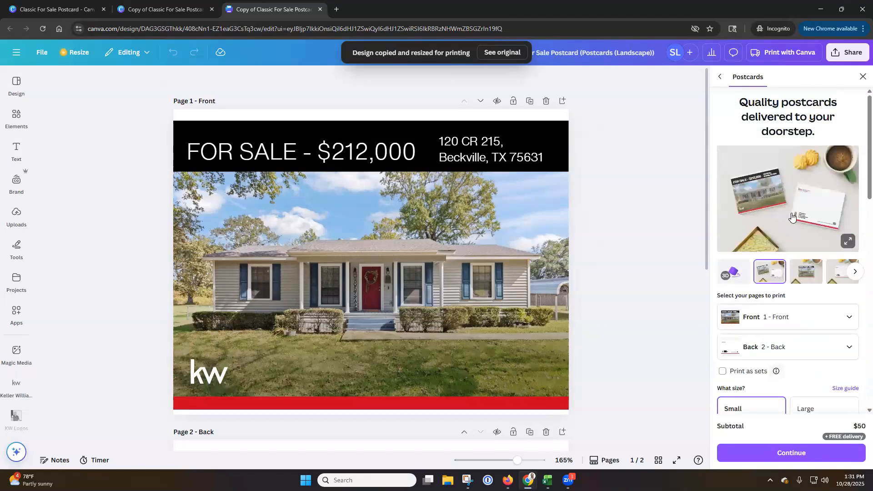
{"action": "left_click", "coordinate": [722, 81]}
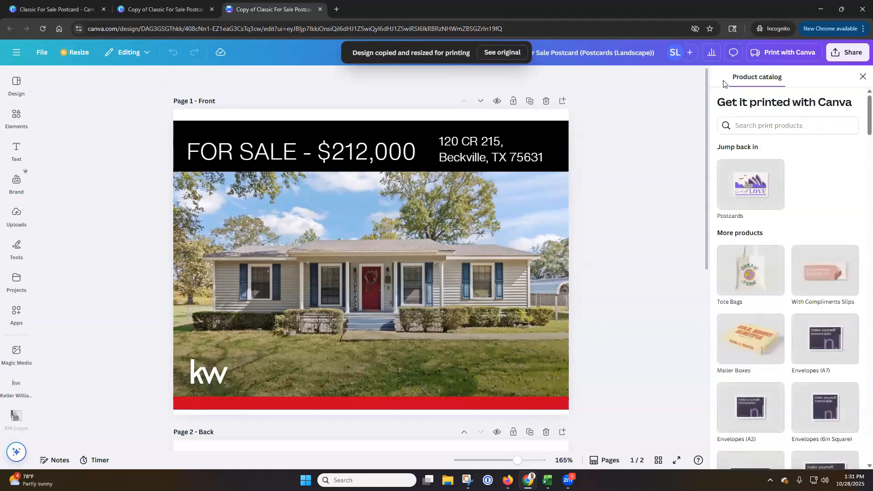
{"action": "left_click", "coordinate": [862, 77]}
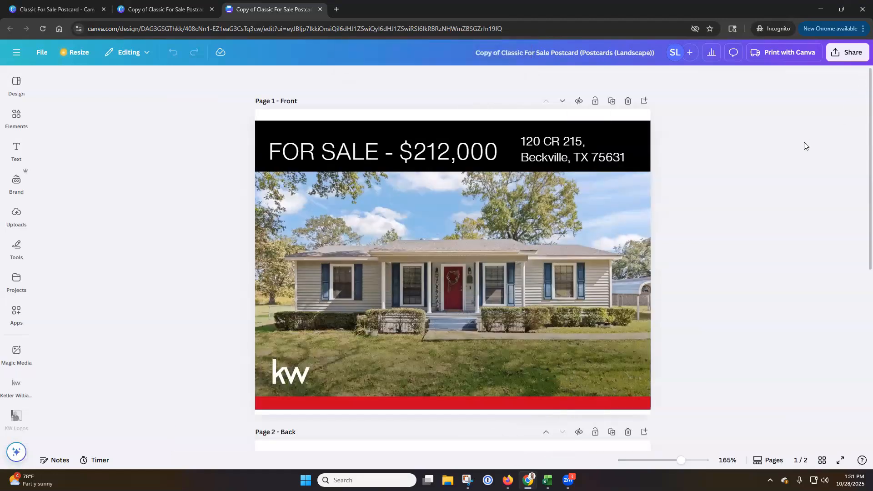
Choose PDF Print as the postcard's download file type and check the explanations of its crop marks, bleed and flatten options
{"action": "left_click", "coordinate": [850, 53]}
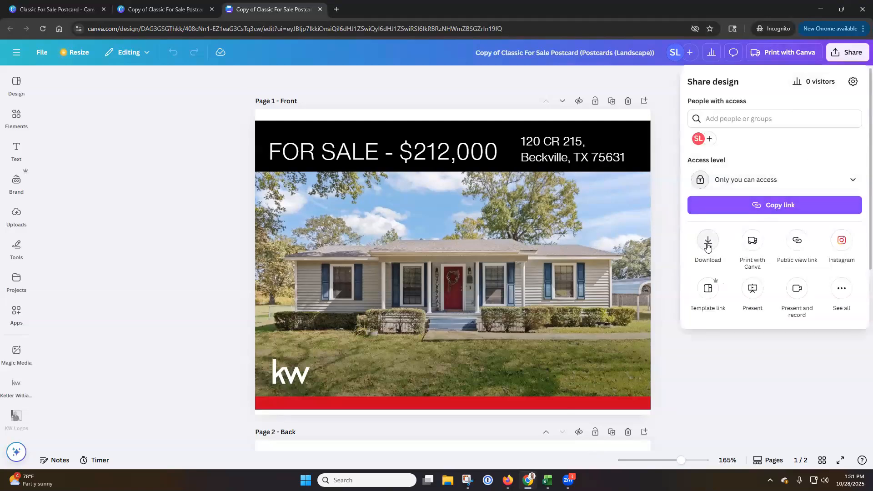
{"action": "left_click", "coordinate": [707, 245]}
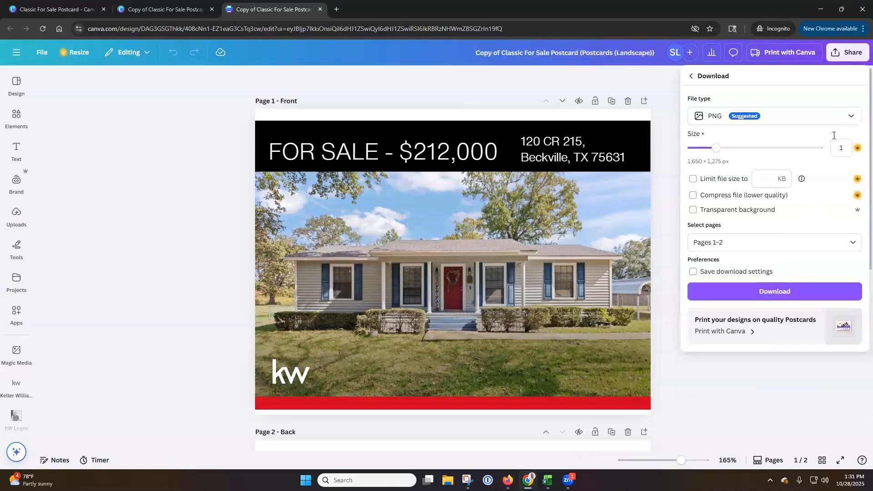
{"action": "left_click", "coordinate": [851, 117]}
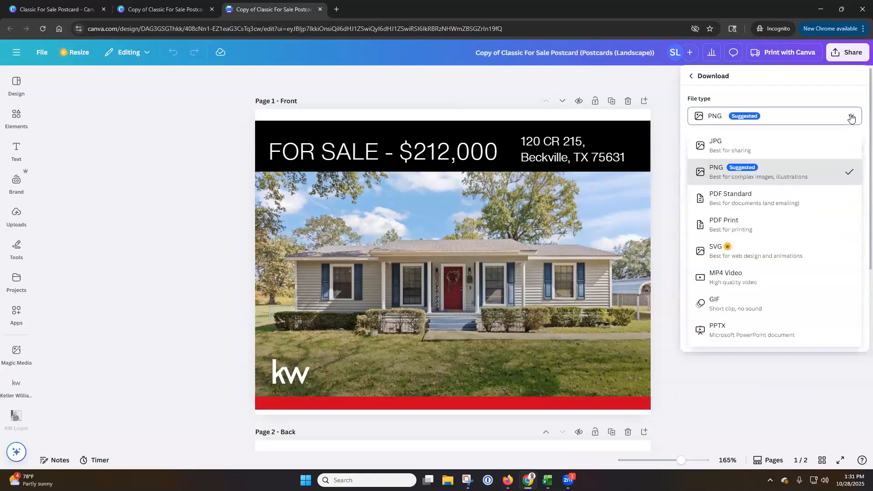
{"action": "left_click", "coordinate": [756, 227]}
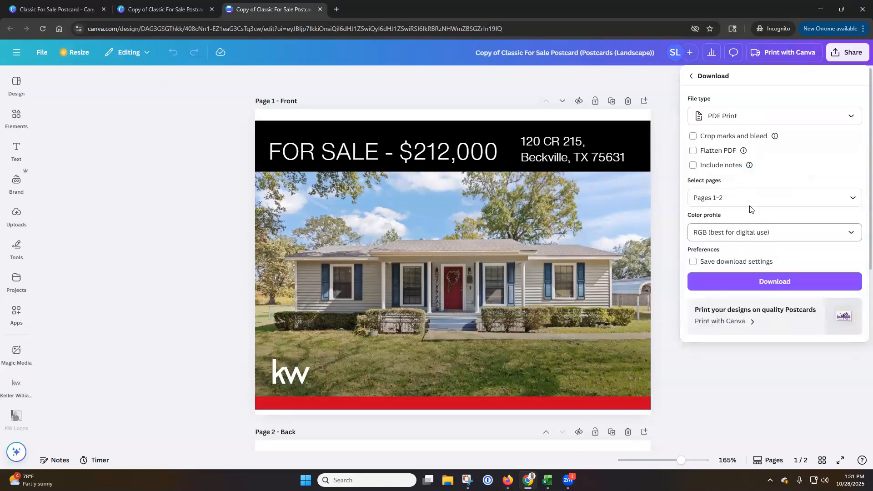
{"action": "mouse_move", "coordinate": [775, 137]}
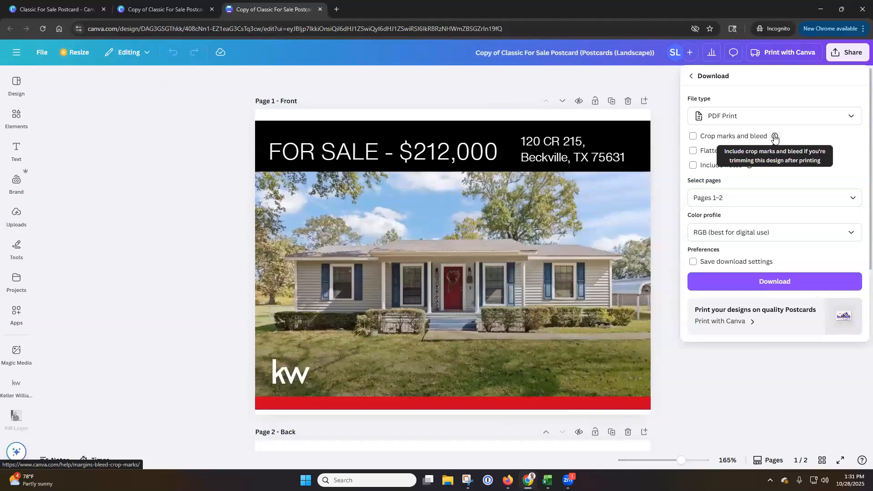
{"action": "mouse_move", "coordinate": [743, 152]}
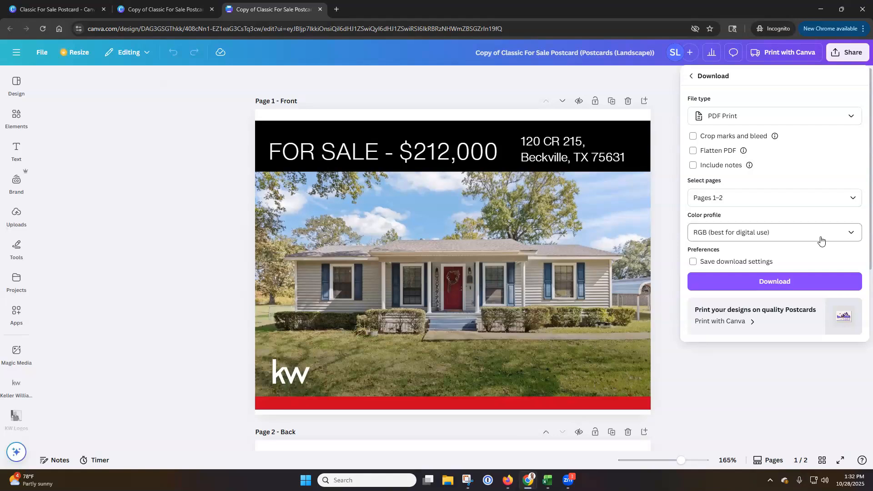
{"action": "left_click", "coordinate": [776, 282]}
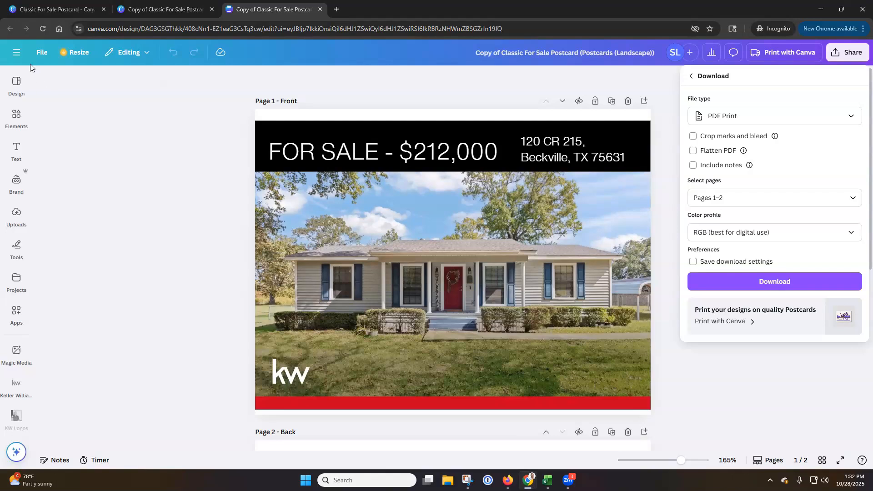
Expand Canva's main navigation beside the postcard design
{"action": "left_click", "coordinate": [17, 53]}
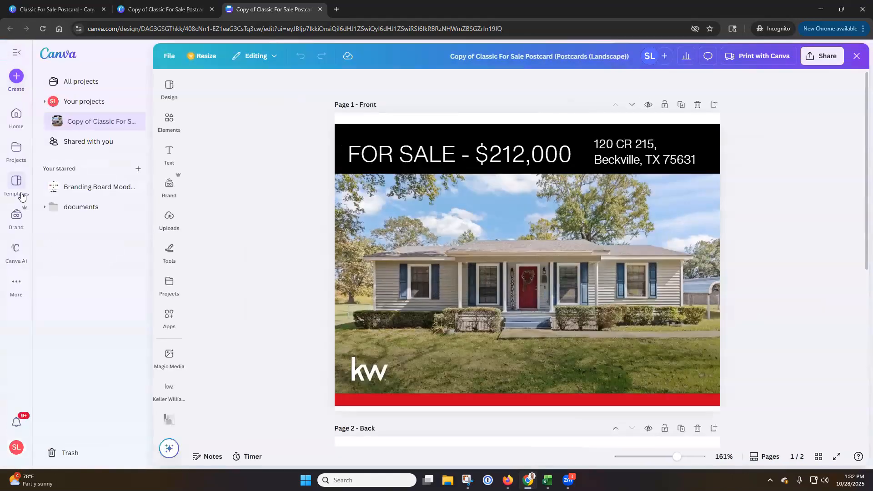
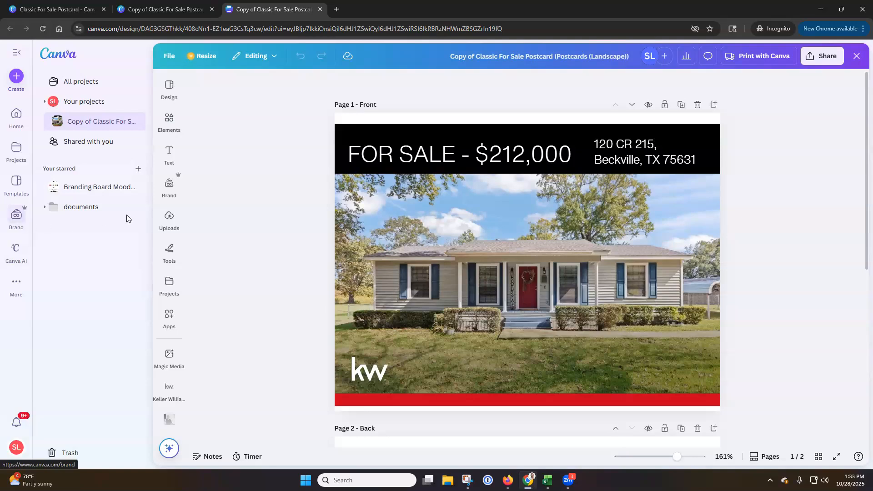
{"action": "left_click", "coordinate": [169, 186]}
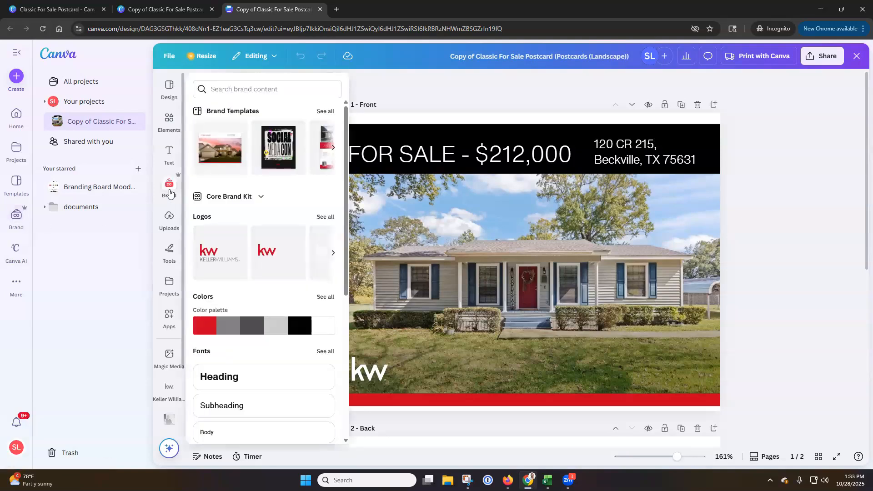
{"action": "left_click", "coordinate": [172, 222]}
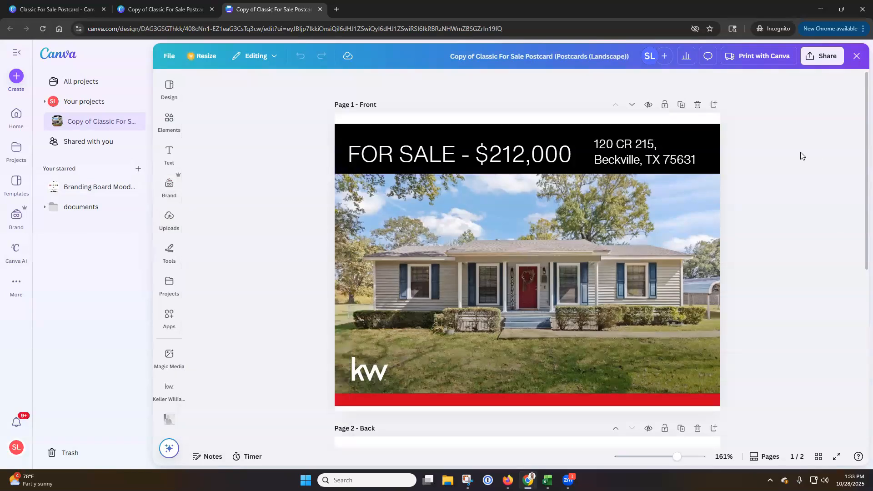
Download pages 1–2 of the landscape postcard as a PDF Print file and save it to the Downloads folder
{"action": "left_click", "coordinate": [832, 59]}
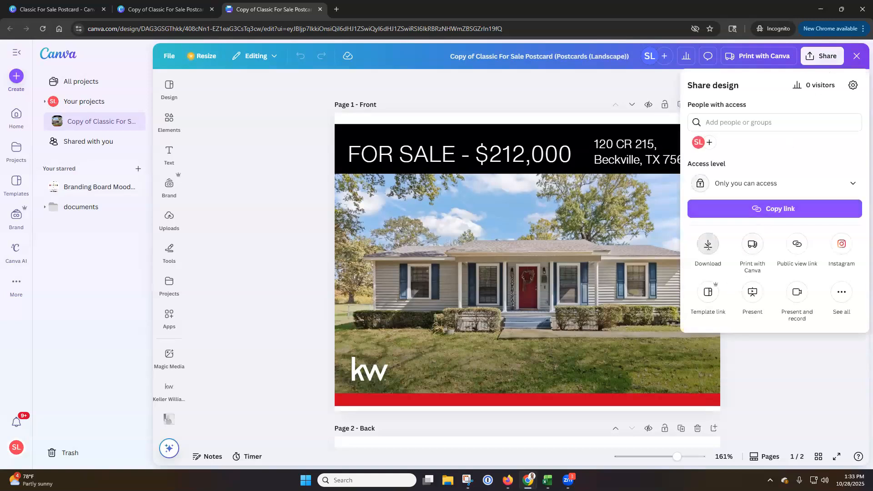
{"action": "left_click", "coordinate": [708, 246]}
{"action": "left_click", "coordinate": [796, 125]}
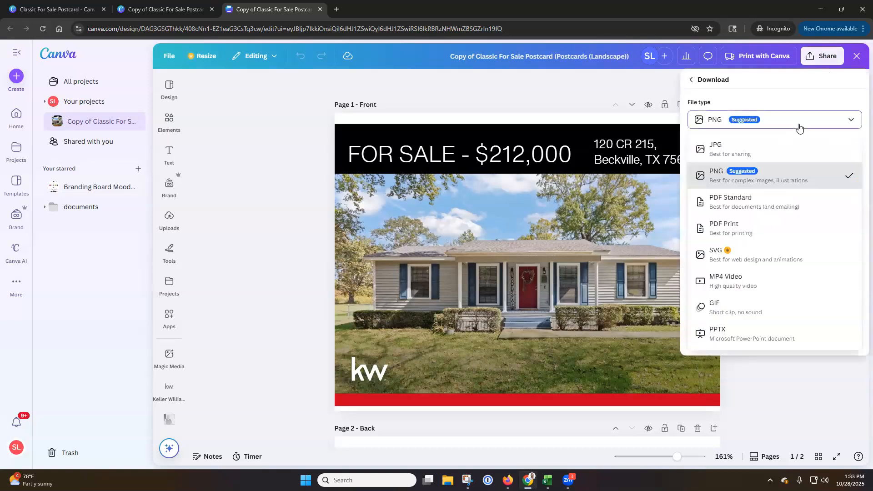
{"action": "left_click", "coordinate": [743, 227]}
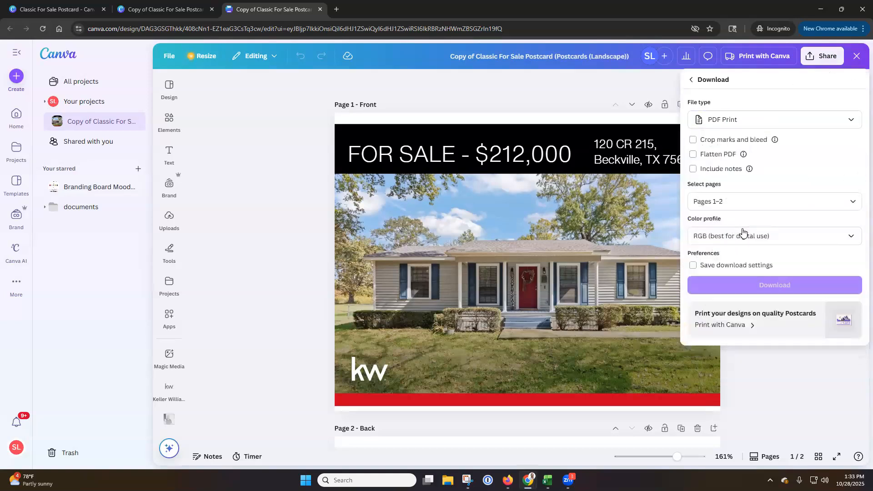
{"action": "left_click", "coordinate": [852, 203]}
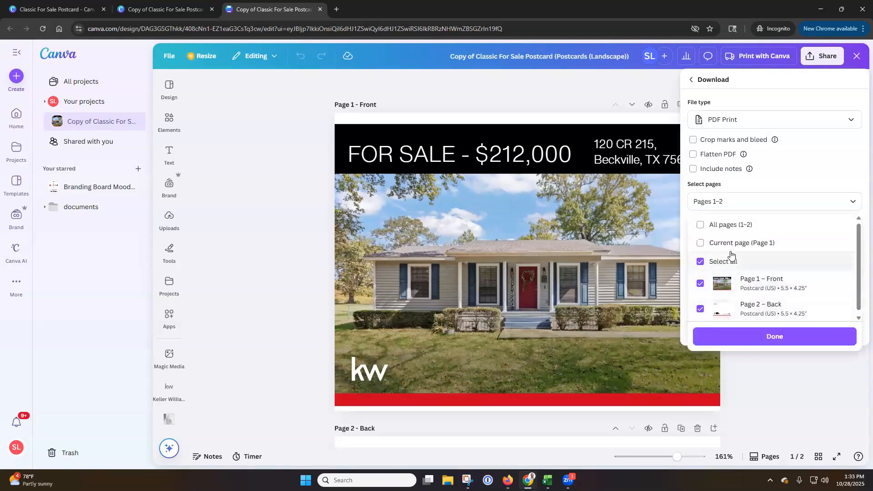
{"action": "left_click", "coordinate": [777, 338]}
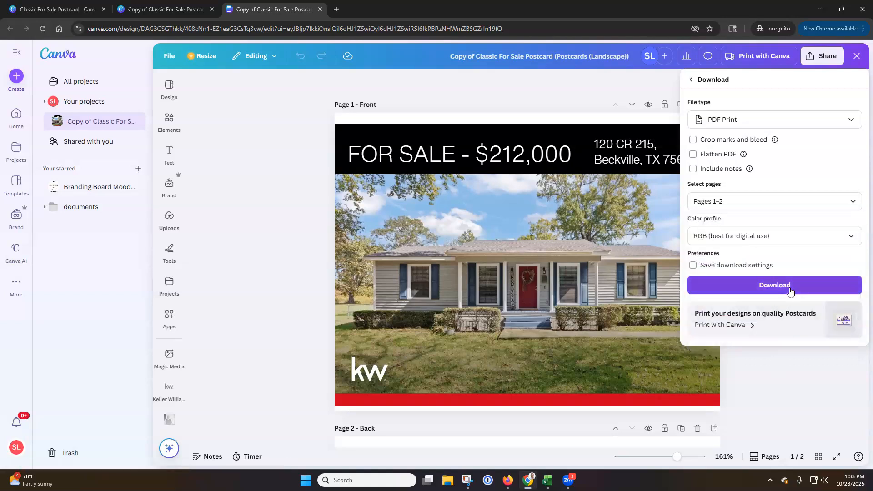
{"action": "left_click", "coordinate": [789, 291]}
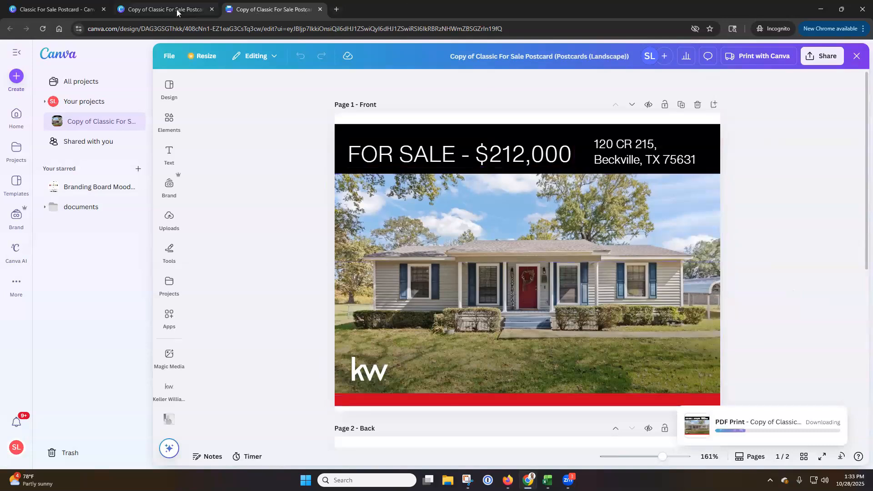
{"action": "left_click", "coordinate": [202, 11]}
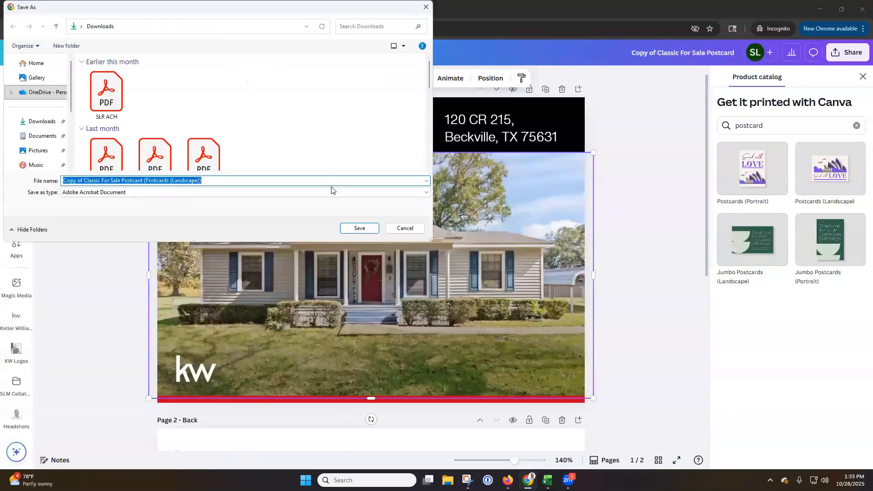
{"action": "left_click", "coordinate": [360, 228]}
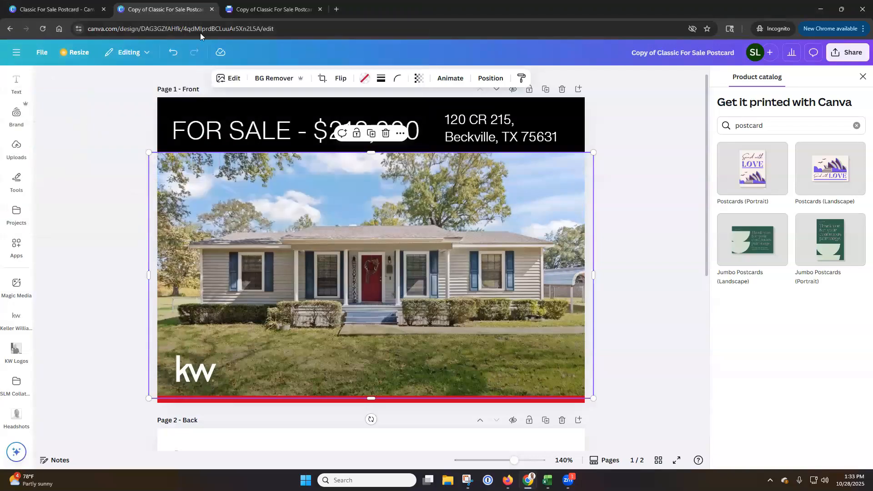
Load the KW Command agent site in the browser tab holding the original postcard copy
{"action": "left_click", "coordinate": [199, 28]}
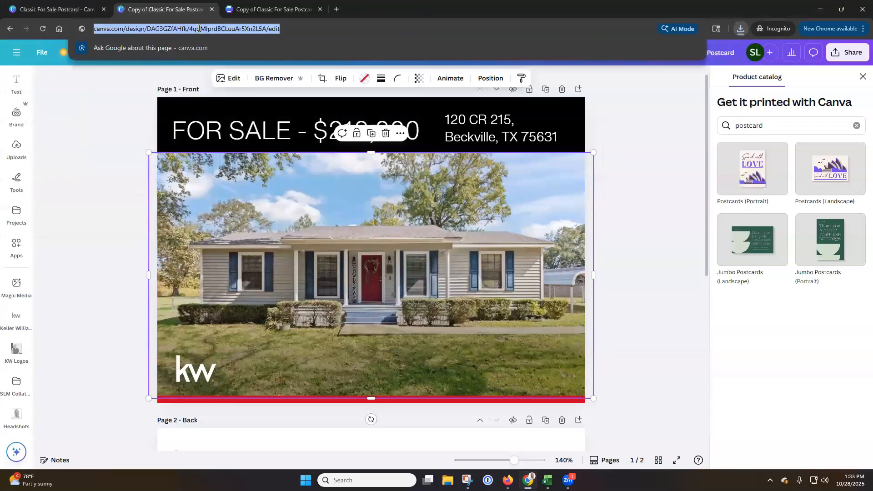
{"action": "type", "text": "agent"}
{"action": "key", "text": "Return"}
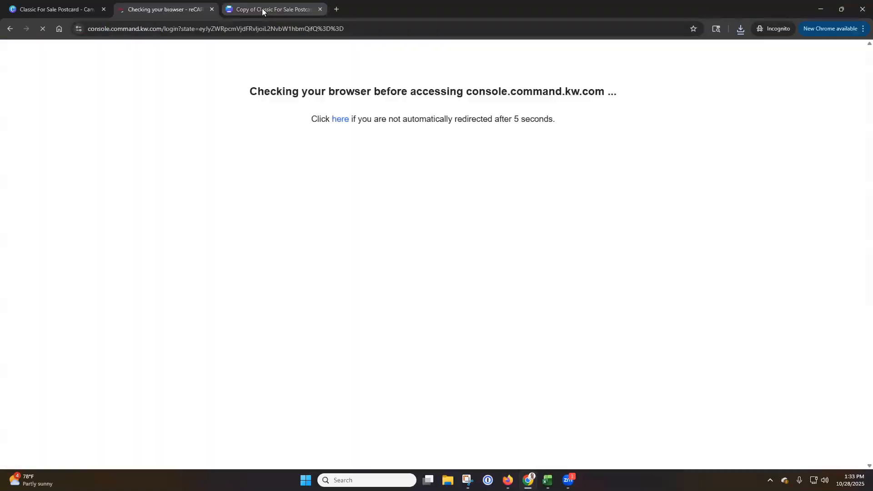
Return to the landscape postcard in Canva, collapse the main navigation and open the editing options of the front page's house photo
{"action": "left_click", "coordinate": [261, 8]}
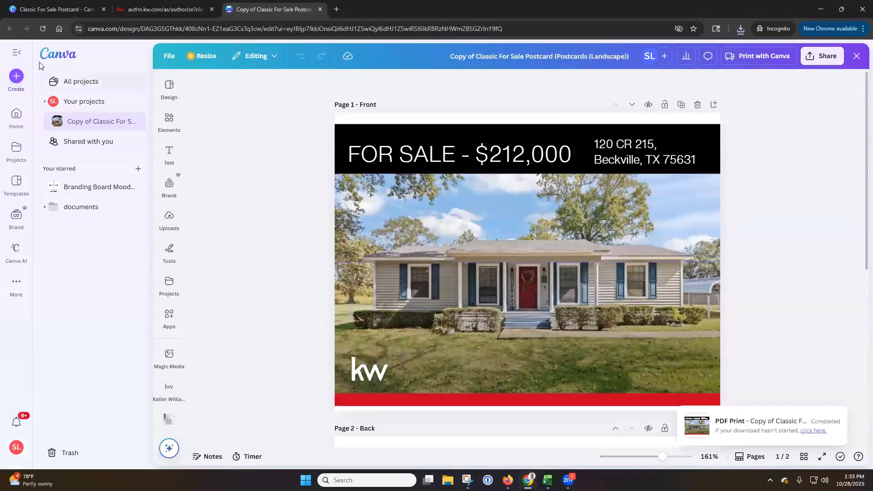
{"action": "left_click", "coordinate": [17, 52]}
{"action": "left_click", "coordinate": [410, 277]}
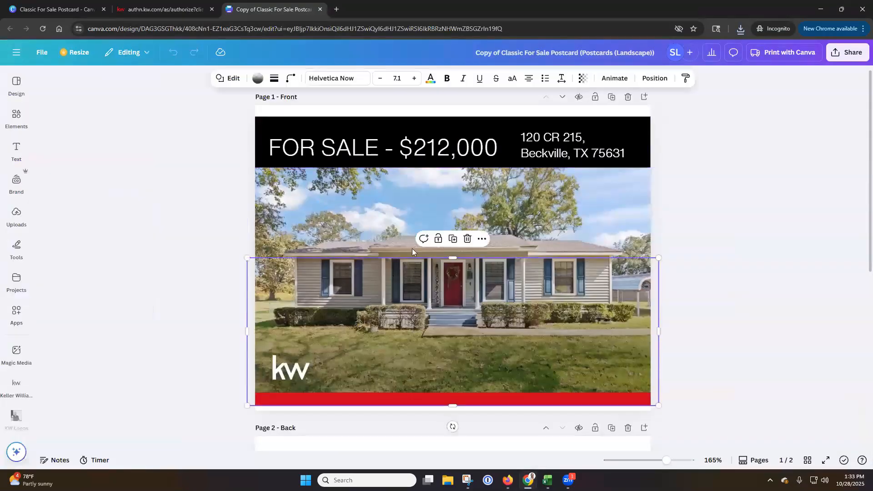
{"action": "left_click", "coordinate": [402, 234]}
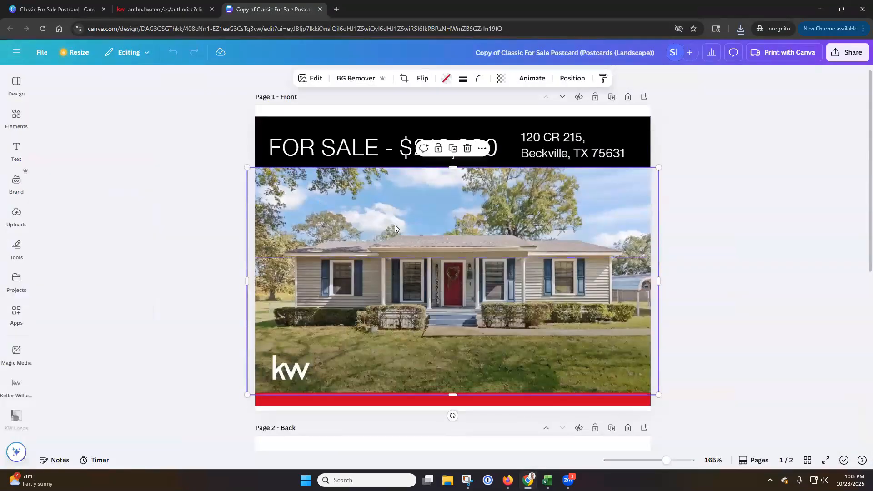
{"action": "left_click", "coordinate": [315, 79]}
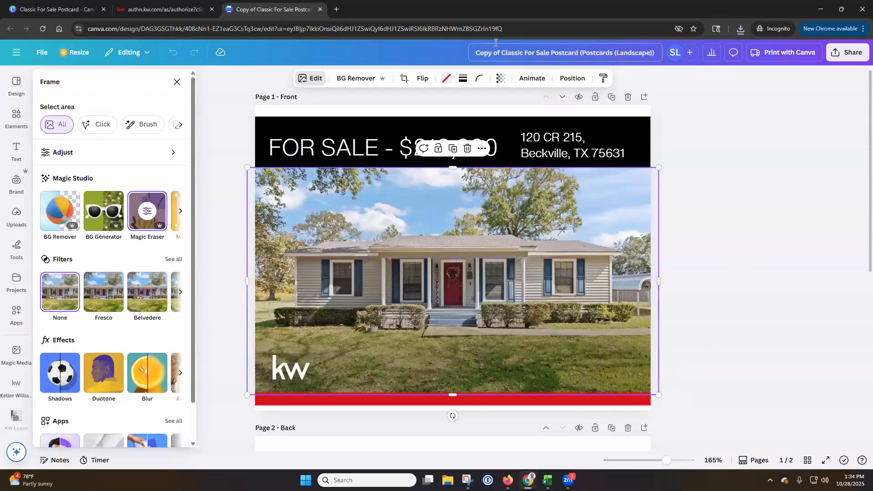
Switch to the KW sign-in page and sign in by entering the user name and the account password
{"action": "left_click", "coordinate": [167, 4]}
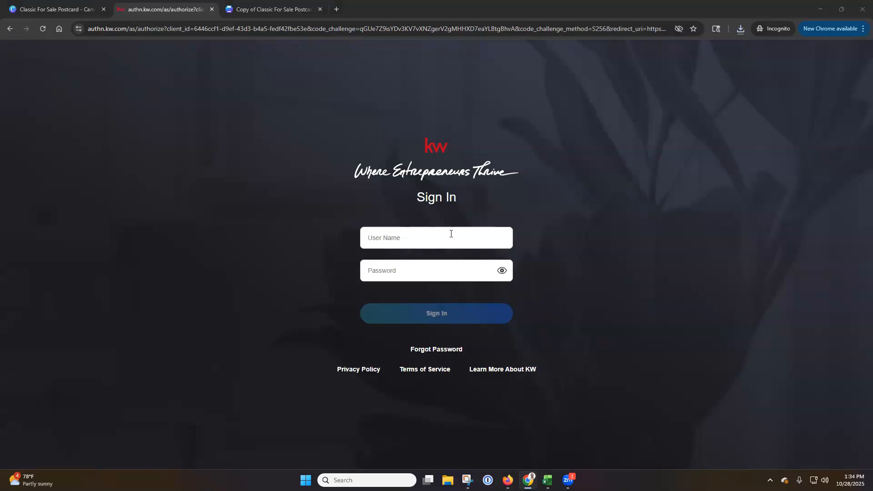
{"action": "left_click", "coordinate": [386, 243]}
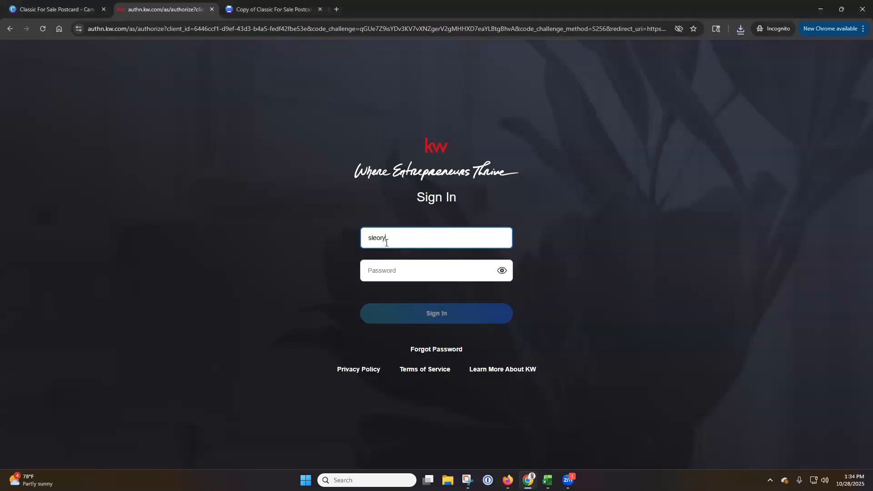
{"action": "key", "text": "Tab"}
{"action": "key", "text": "ctrl+v"}
{"action": "key", "text": "Return"}
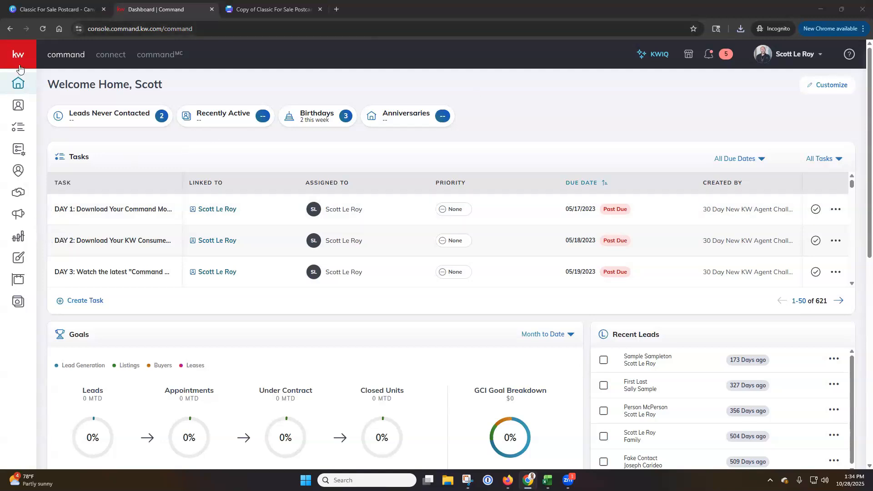
Start a new Direct Mail campaign from KW Command's Campaigns area and name it Postcard Mailout
{"action": "mouse_move", "coordinate": [54, 157]}
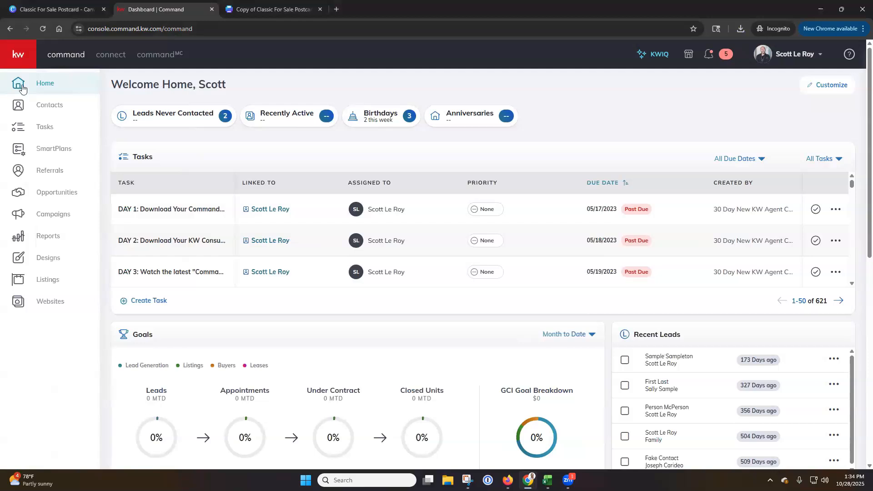
{"action": "left_click", "coordinate": [55, 218]}
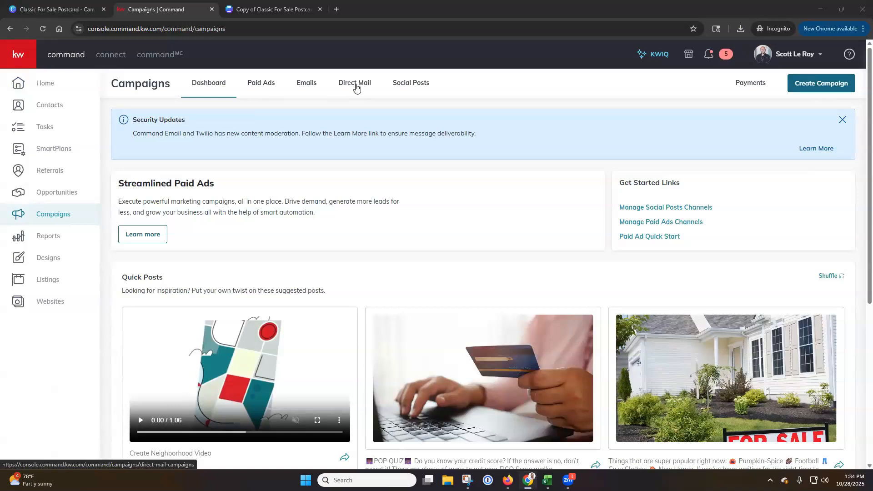
{"action": "left_click", "coordinate": [805, 88]}
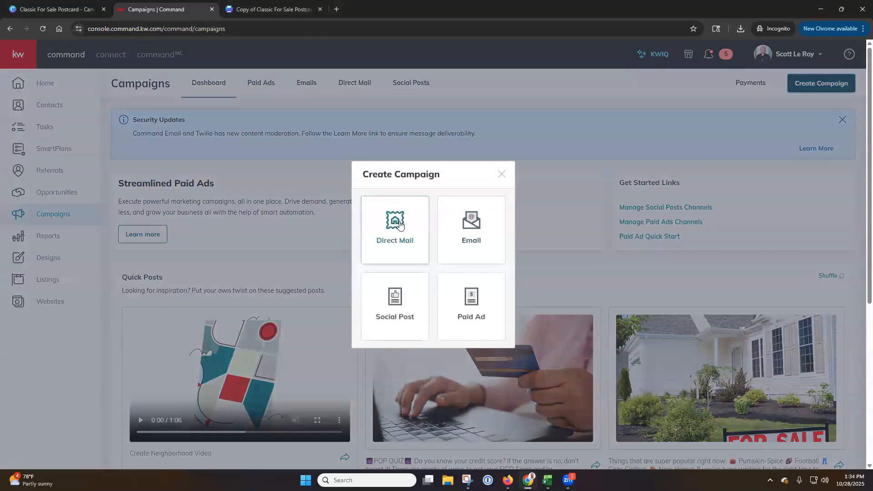
{"action": "left_click", "coordinate": [388, 231]}
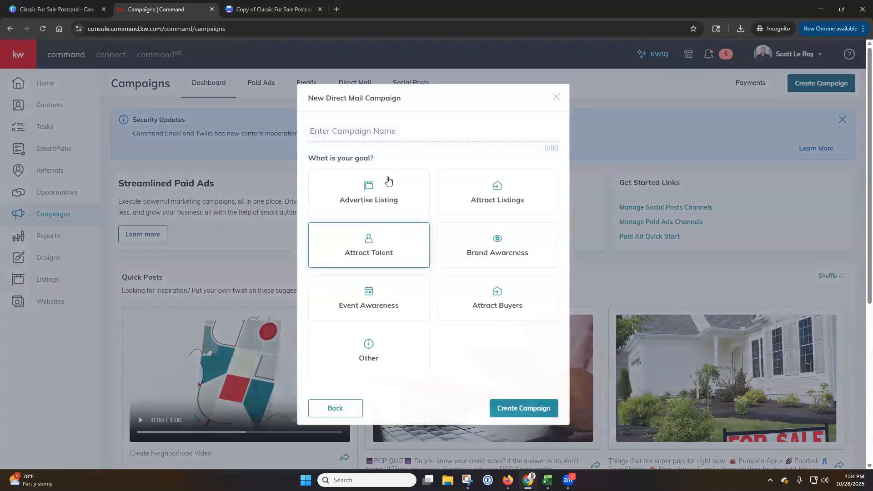
{"action": "type", "text": "Postcard Mail"}
{"action": "type", "text": "er"}
Switch to the landscape postcard in Canva and rename the design with the property address copied from its front page
{"action": "left_click", "coordinate": [274, 9]}
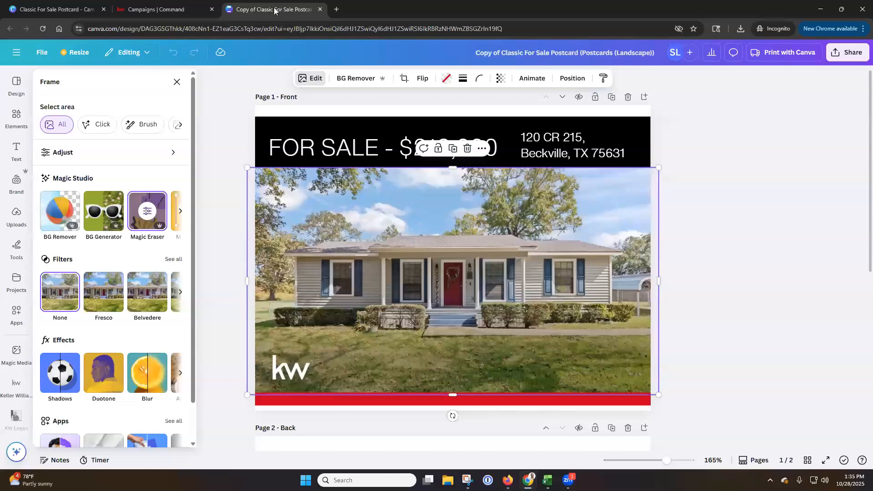
{"action": "double_click", "coordinate": [558, 150]}
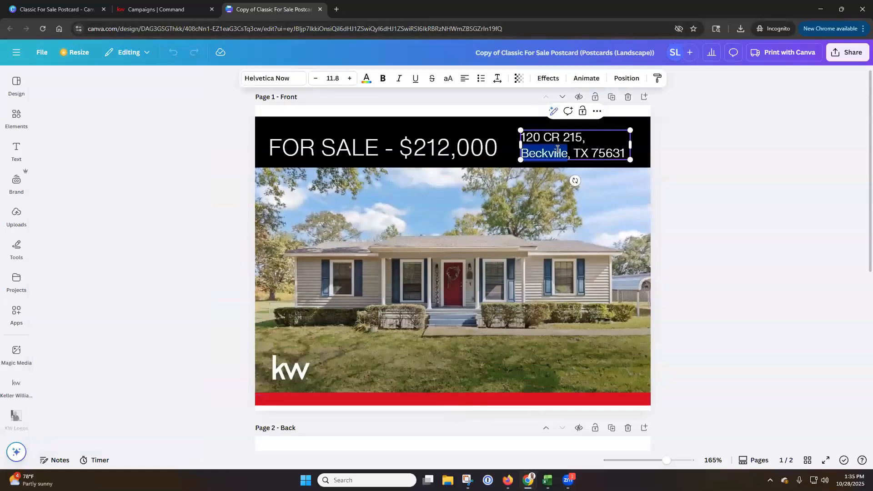
{"action": "key", "text": "ctrl+a"}
{"action": "key", "text": "ctrl+c"}
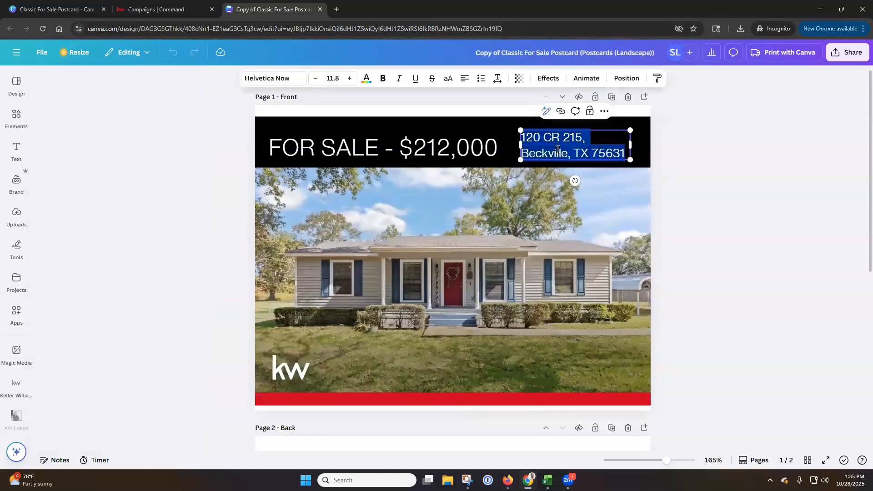
{"action": "left_click", "coordinate": [635, 52]}
{"action": "key", "text": "ctrl+a"}
{"action": "key", "text": "ctrl+v"}
{"action": "key", "text": "Return"}
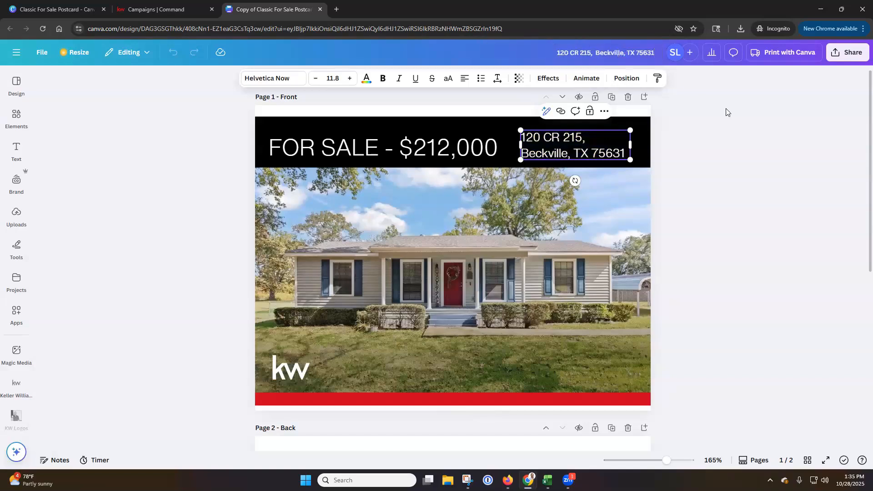
{"action": "left_click", "coordinate": [726, 112]}
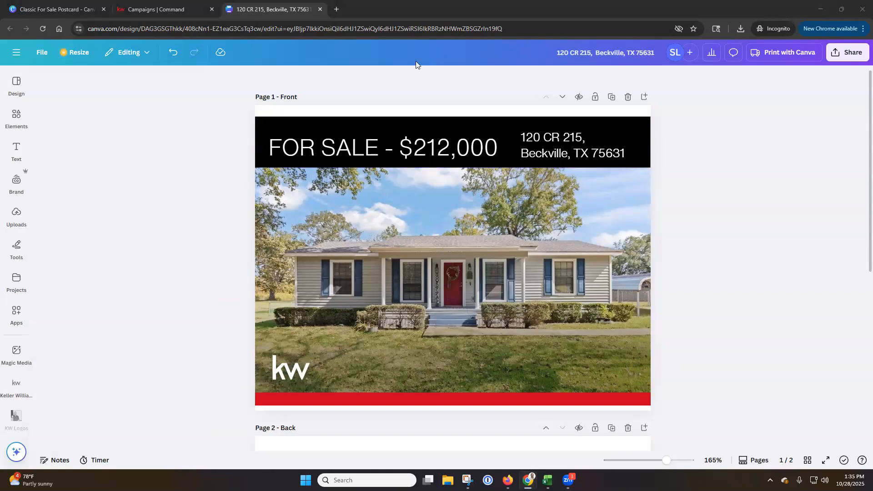
Return to the new direct mail campaign in KW Command, set its goal to Other and create the campaign
{"action": "left_click", "coordinate": [143, 9]}
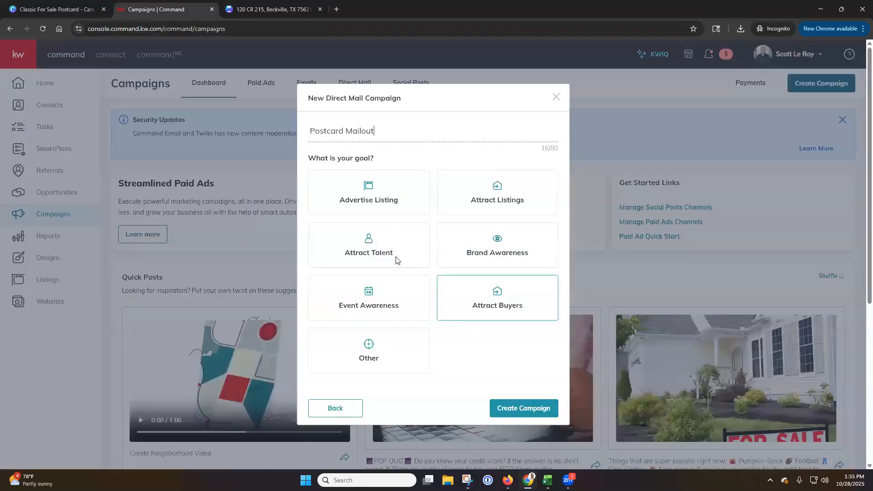
{"action": "left_click", "coordinate": [378, 197]}
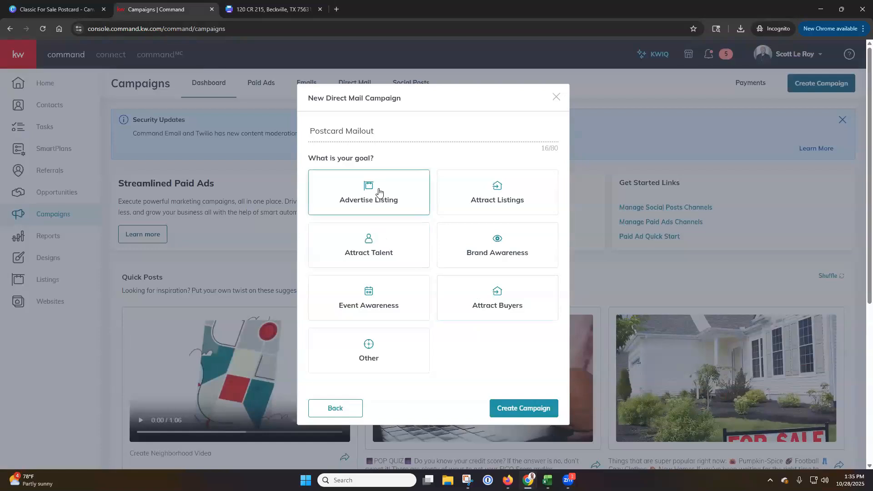
{"action": "left_click", "coordinate": [389, 360]}
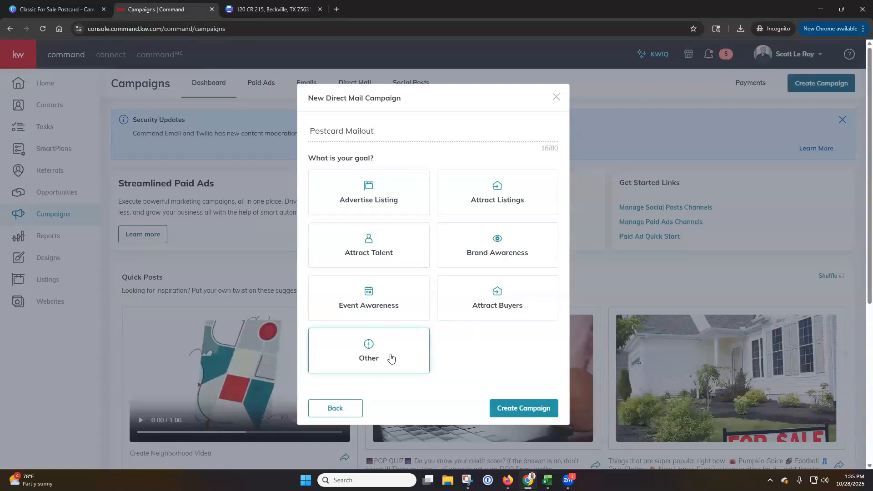
{"action": "left_click", "coordinate": [504, 407]}
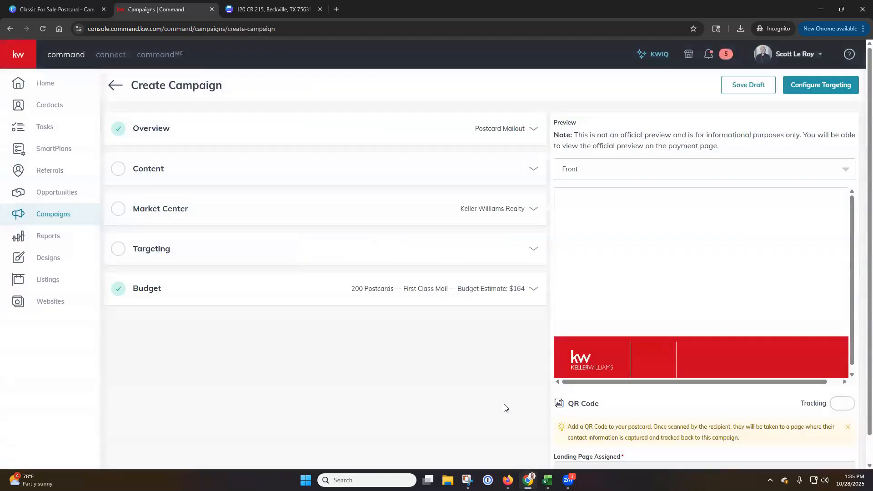
Set the campaign's content to a custom template upload and review the file requirements, bleed guidance and card dimensions
{"action": "left_click", "coordinate": [533, 169]}
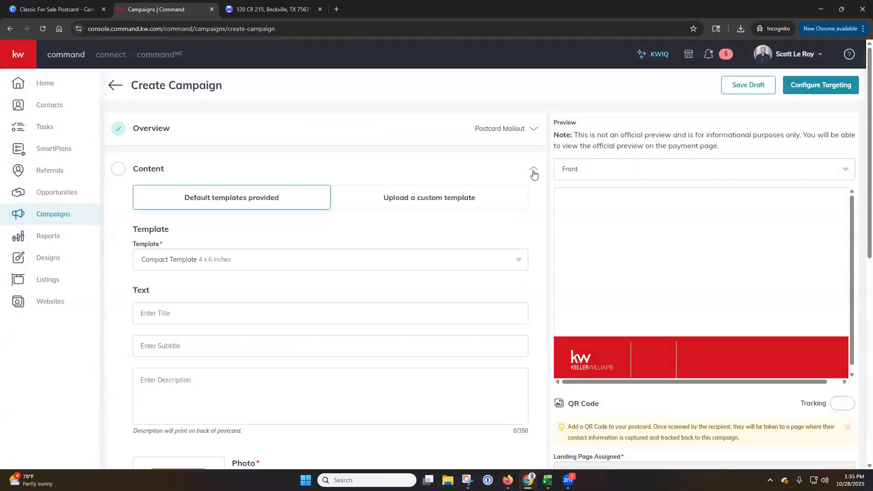
{"action": "left_click", "coordinate": [412, 201]}
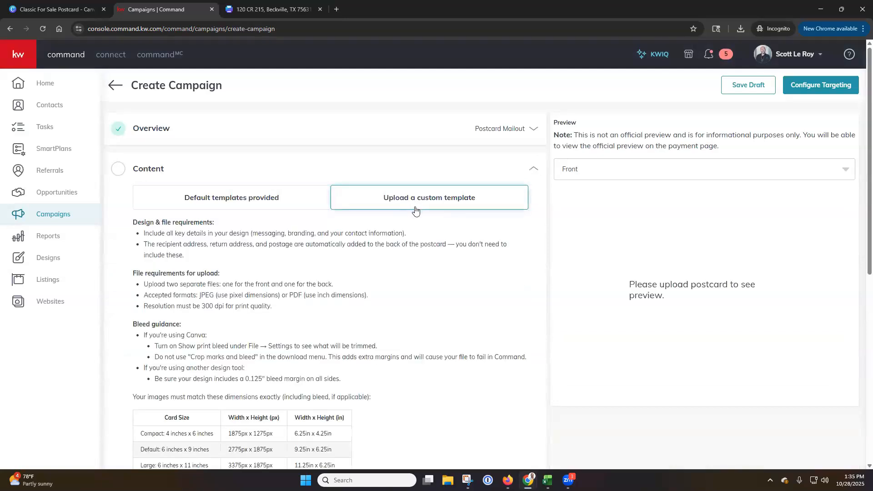
{"action": "scroll", "coordinate": [413, 213], "scroll_direction": "down", "scroll_amount": 4}
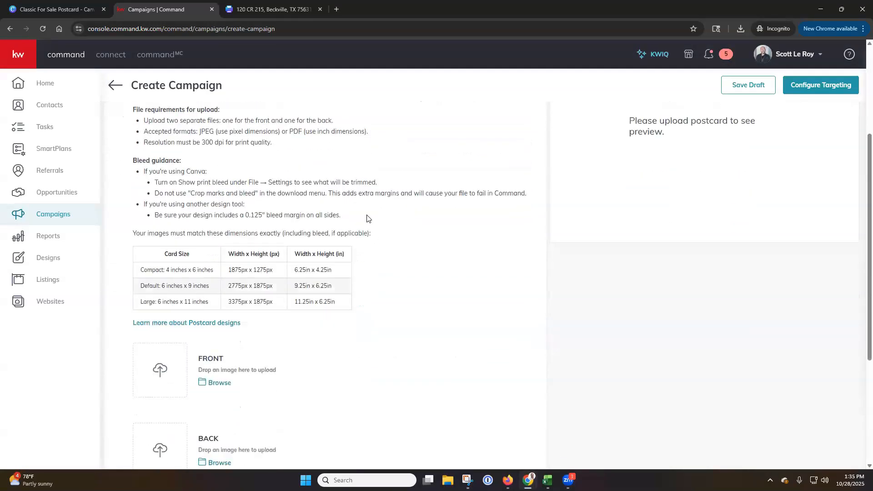
Review the campaign's front and back upload areas, then switch to the postcard in Canva and set its download format to PDF Print
{"action": "scroll", "coordinate": [366, 218], "scroll_direction": "down", "scroll_amount": 2}
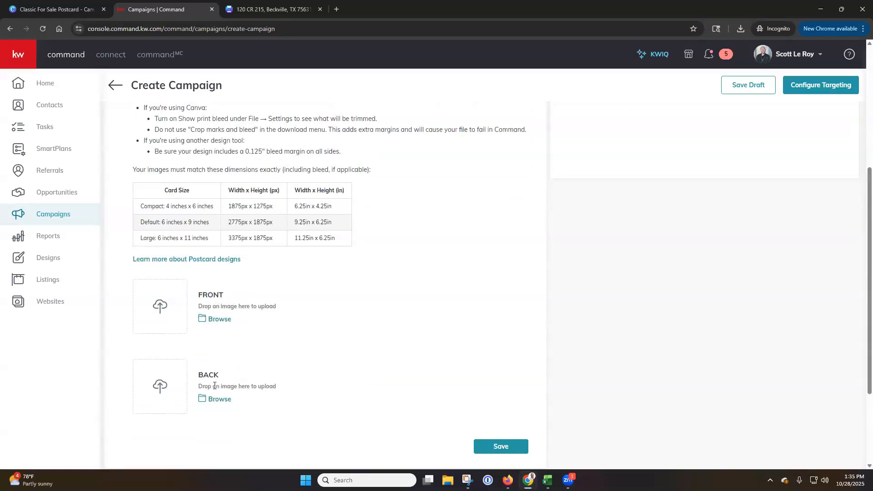
{"action": "left_click", "coordinate": [271, 9]}
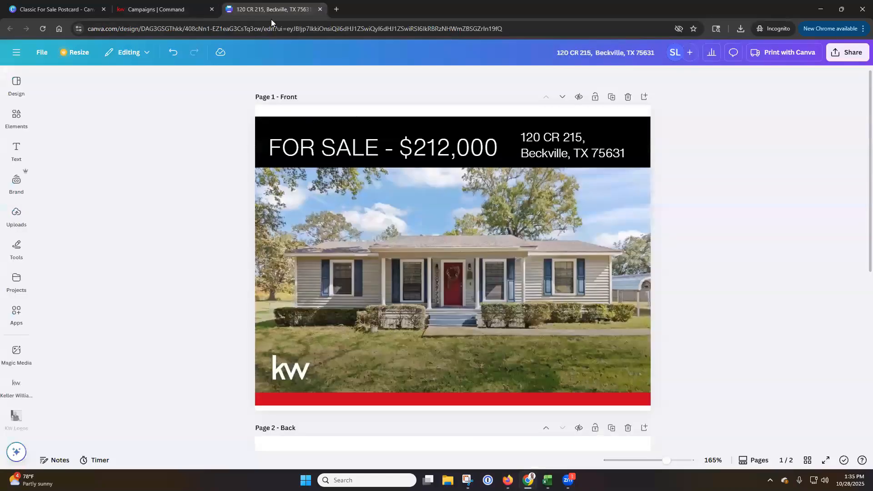
{"action": "left_click", "coordinate": [839, 55]}
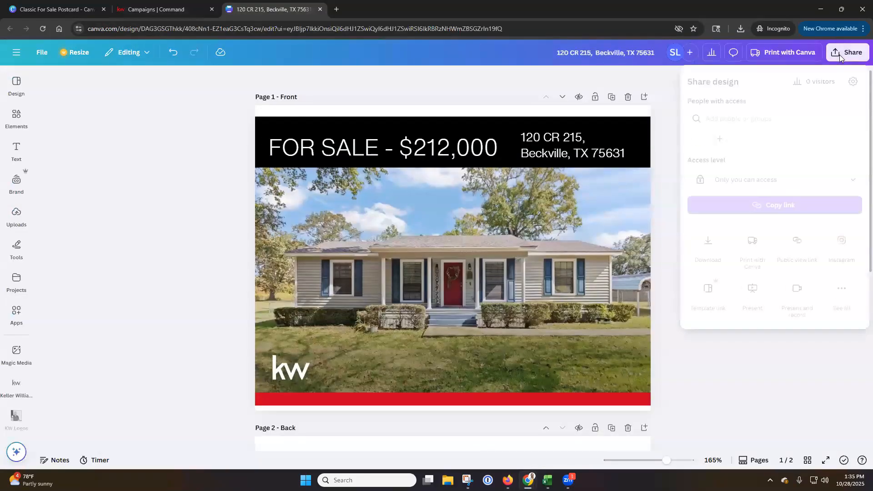
{"action": "left_click", "coordinate": [709, 241]}
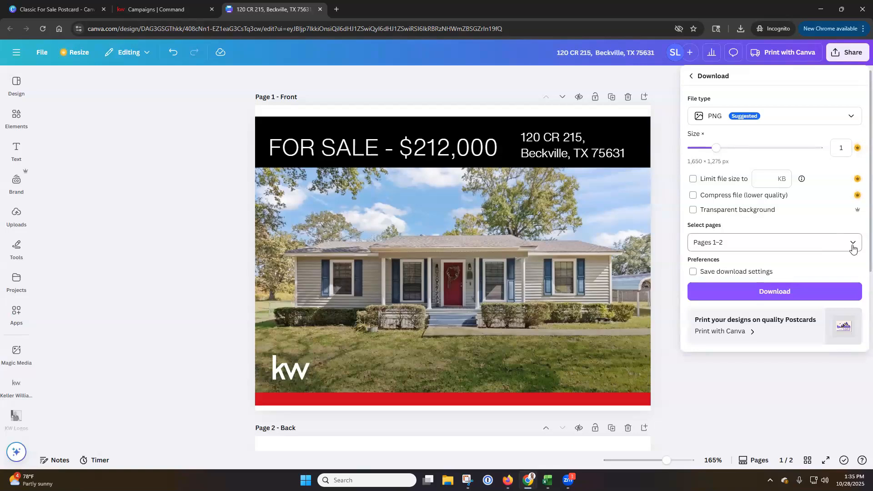
{"action": "left_click", "coordinate": [827, 117]}
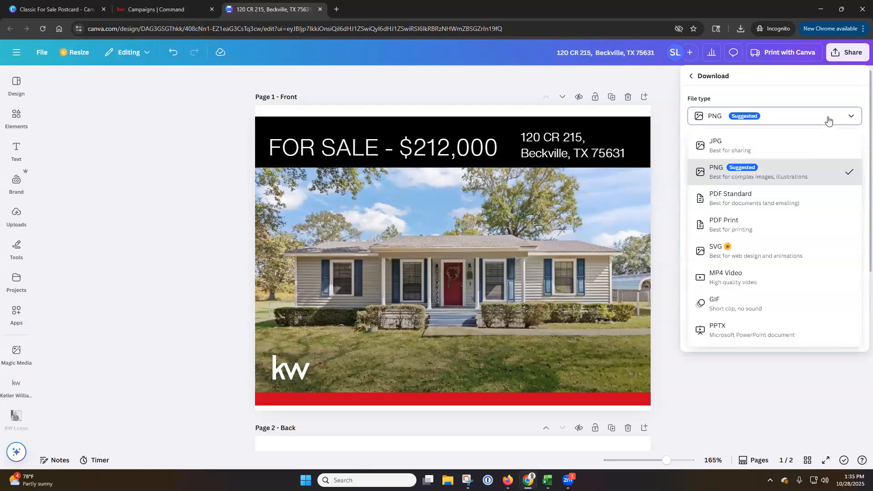
{"action": "left_click", "coordinate": [744, 229]}
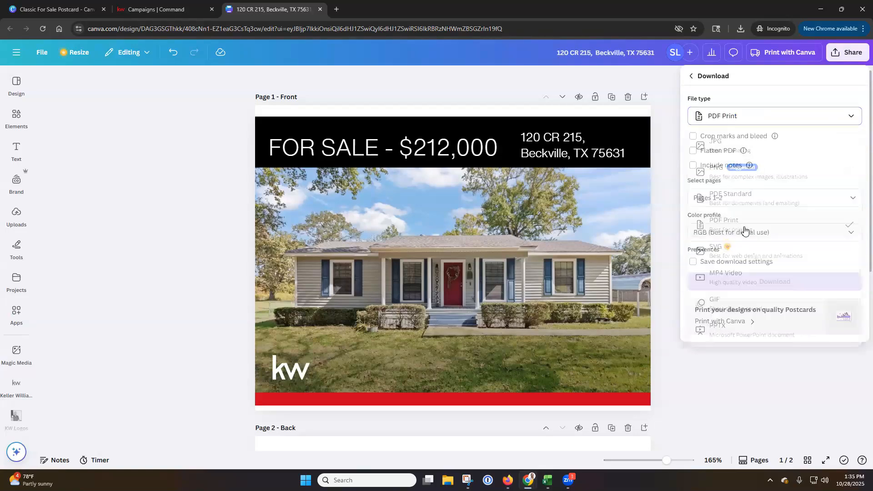
Limit the postcard download to page 1 and save it as Front in the Downloads folder
{"action": "left_click", "coordinate": [852, 198]}
{"action": "left_click", "coordinate": [700, 260]}
{"action": "left_click", "coordinate": [700, 241]}
{"action": "left_click", "coordinate": [838, 172]}
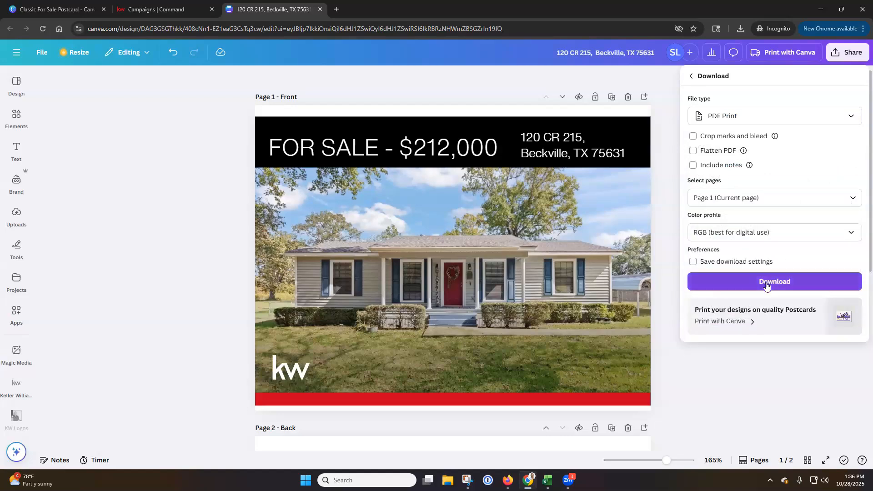
{"action": "left_click", "coordinate": [766, 283]}
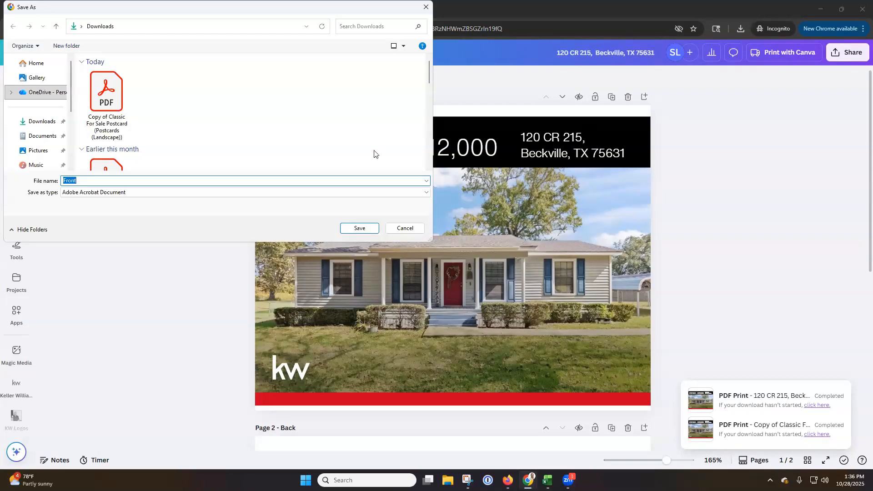
{"action": "left_click", "coordinate": [371, 228]}
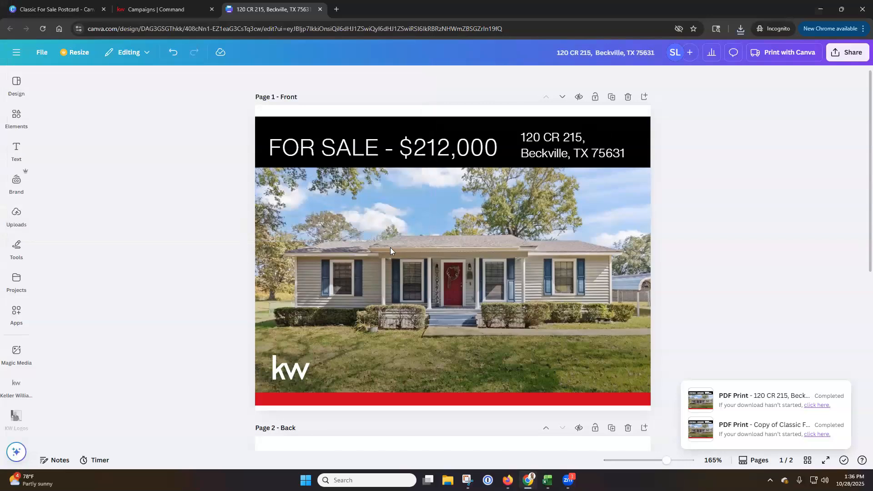
Return to the KW Command campaign page and close it, discarding the unsaved changes
{"action": "left_click", "coordinate": [138, 8]}
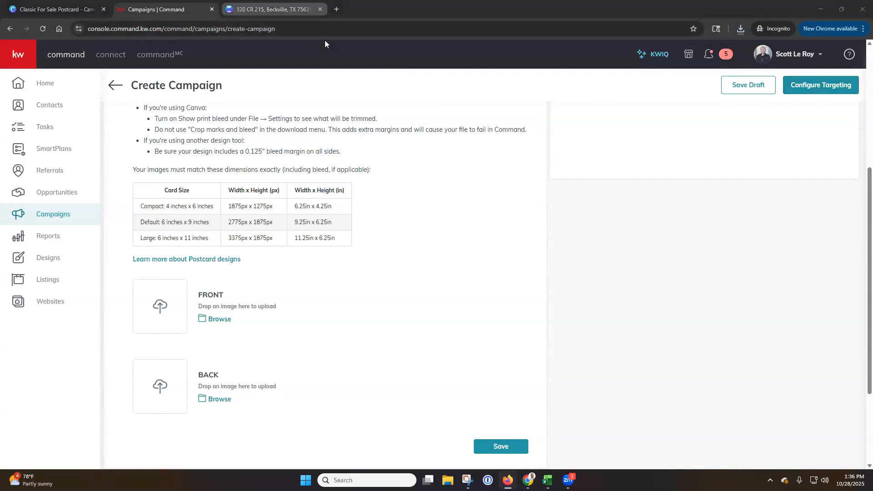
{"action": "left_click", "coordinate": [211, 10]}
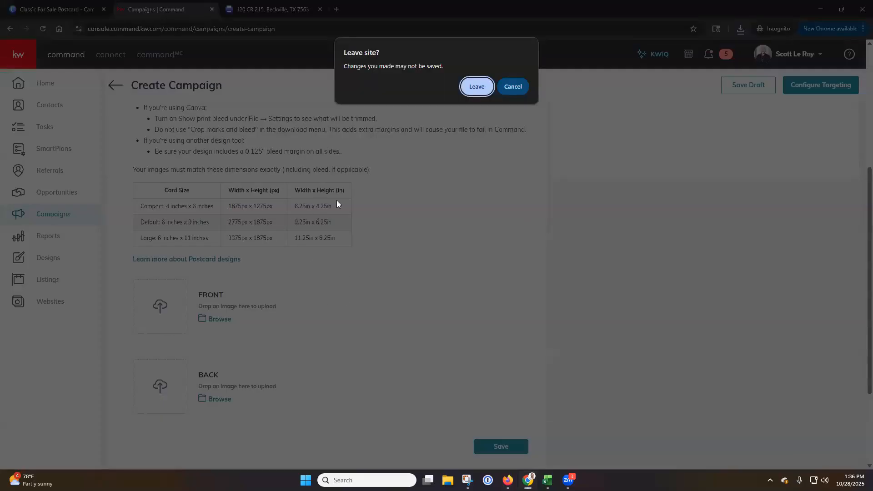
{"action": "left_click", "coordinate": [476, 86]}
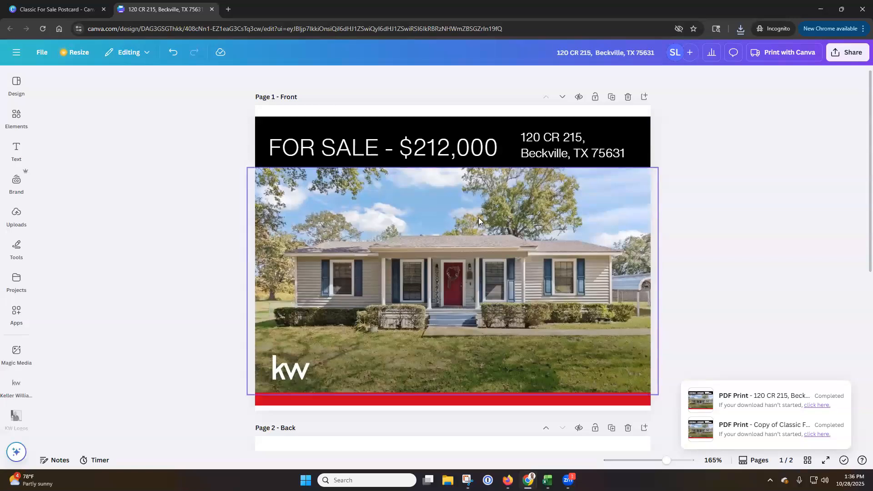
Leave the postcard editor for Canva's all-projects page and check the contents of the documents folder
{"action": "left_click", "coordinate": [845, 53]}
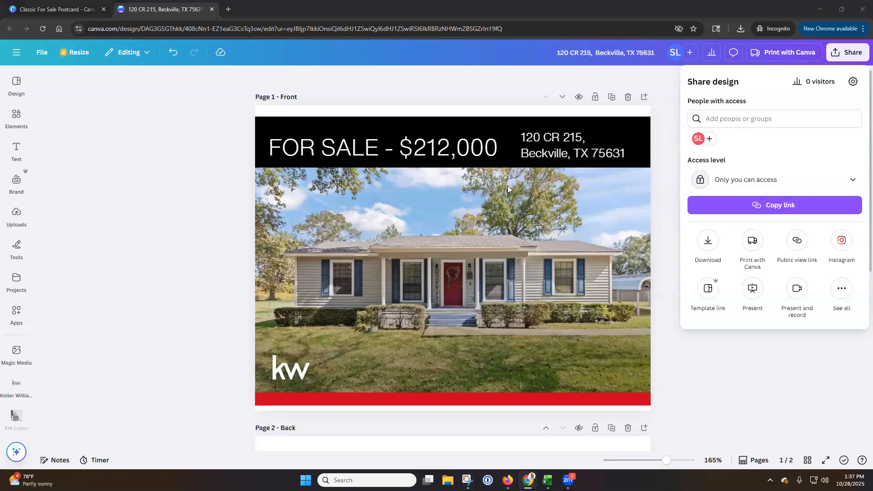
{"action": "left_click", "coordinate": [143, 158]}
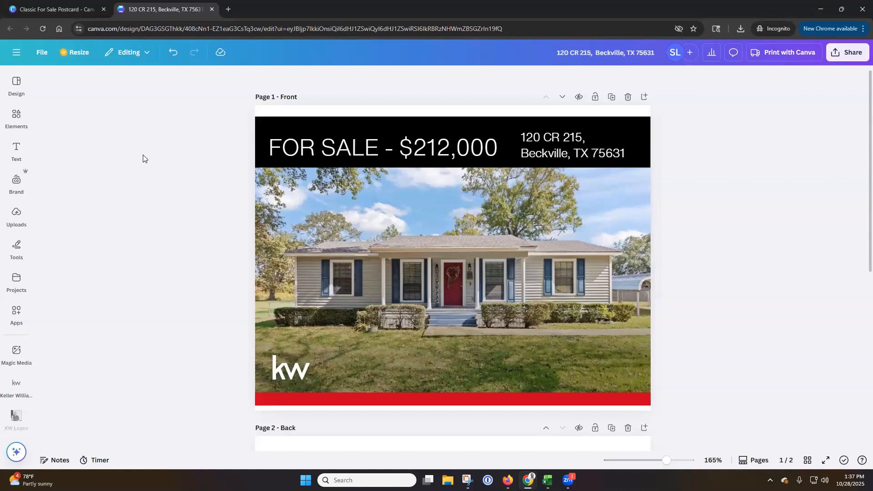
{"action": "left_click", "coordinate": [16, 52]}
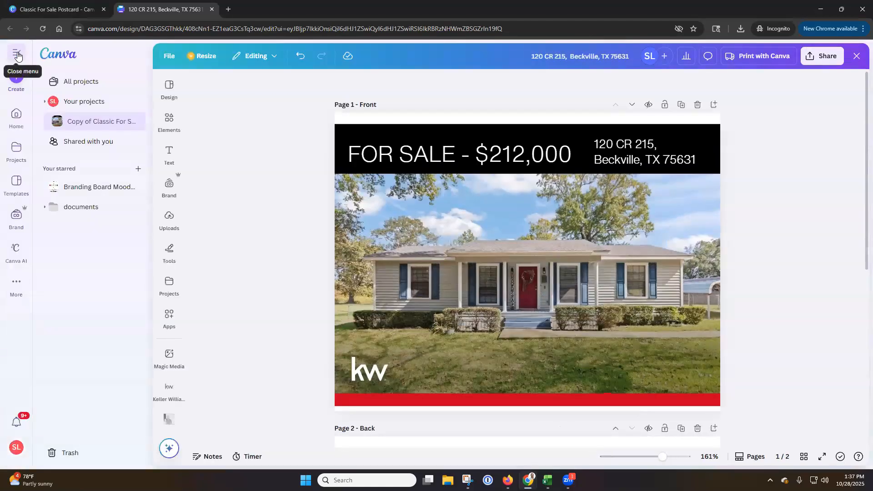
{"action": "left_click", "coordinate": [21, 123]}
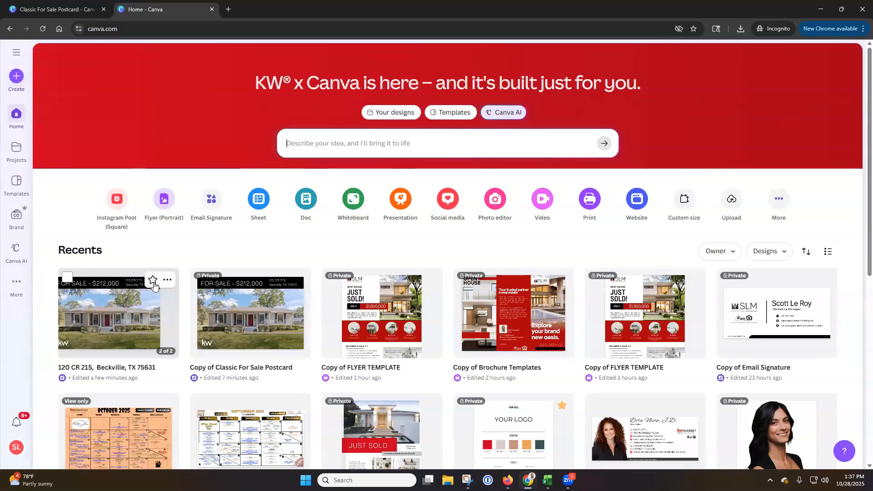
{"action": "left_click", "coordinate": [18, 152]}
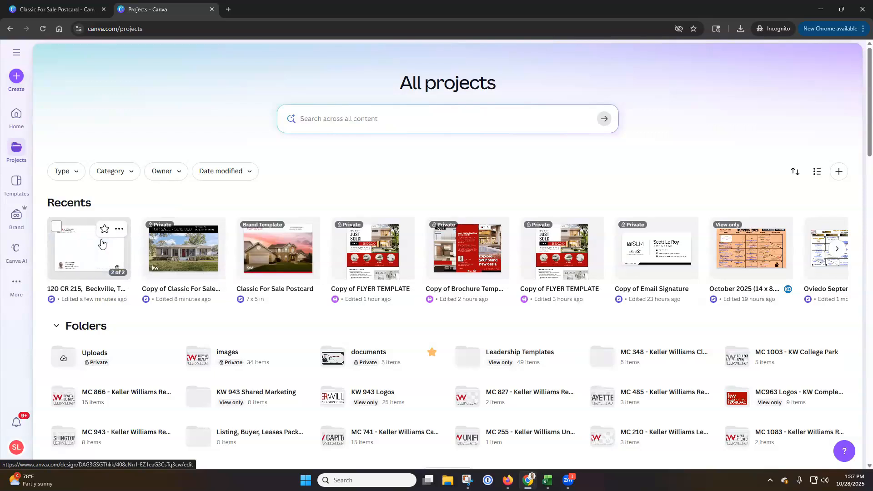
{"action": "left_click_drag", "start_coordinate": [102, 243], "coordinate": [375, 351]}
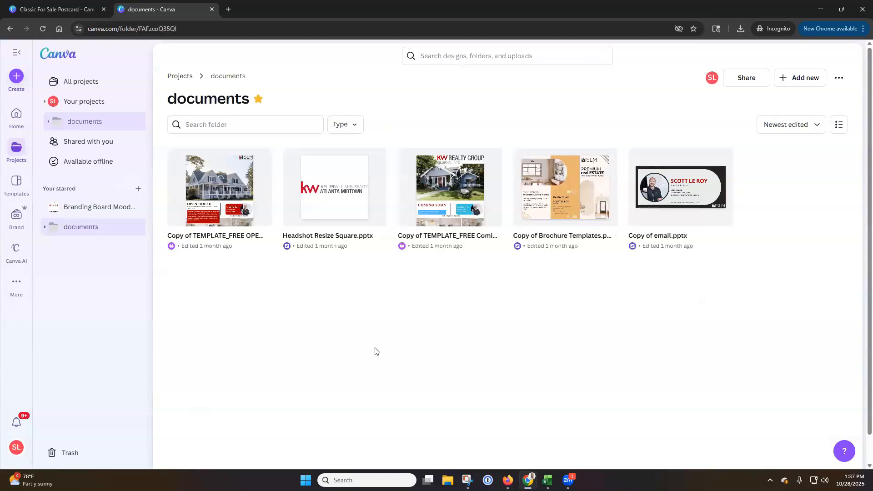
{"action": "left_click", "coordinate": [181, 78]}
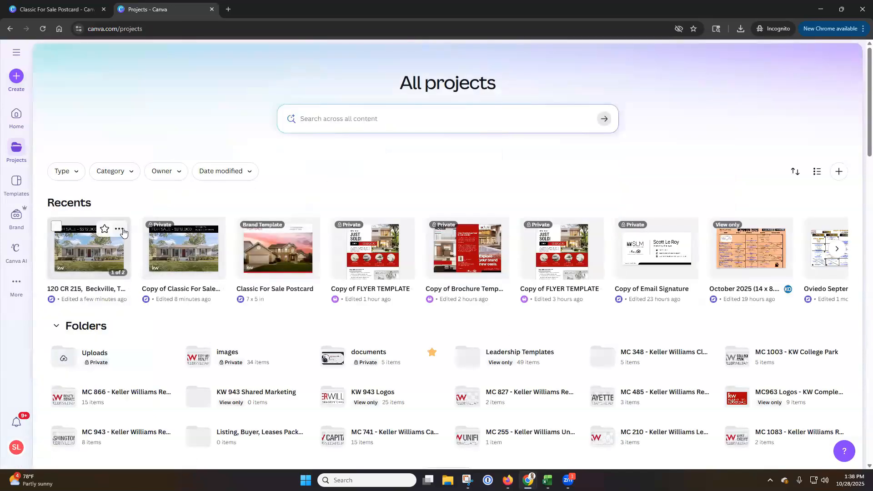
Move the renamed For Sale postcard into the documents folder and open that folder
{"action": "left_click", "coordinate": [122, 231]}
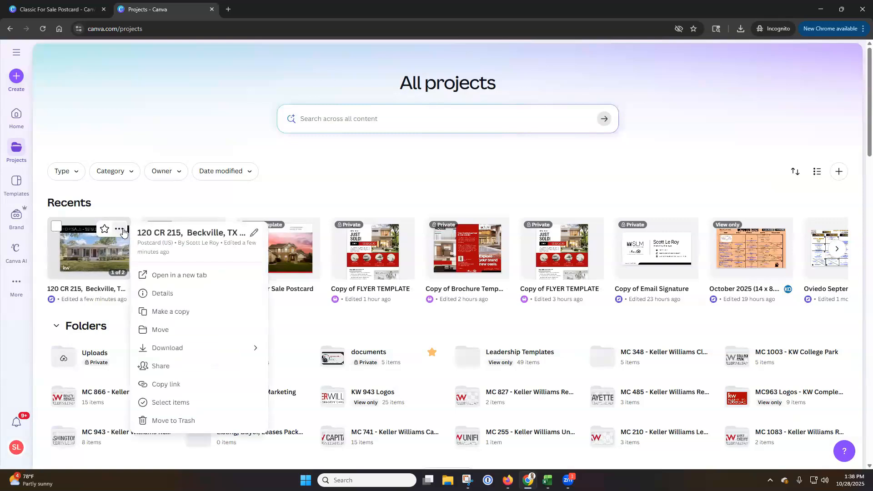
{"action": "left_click", "coordinate": [179, 334]}
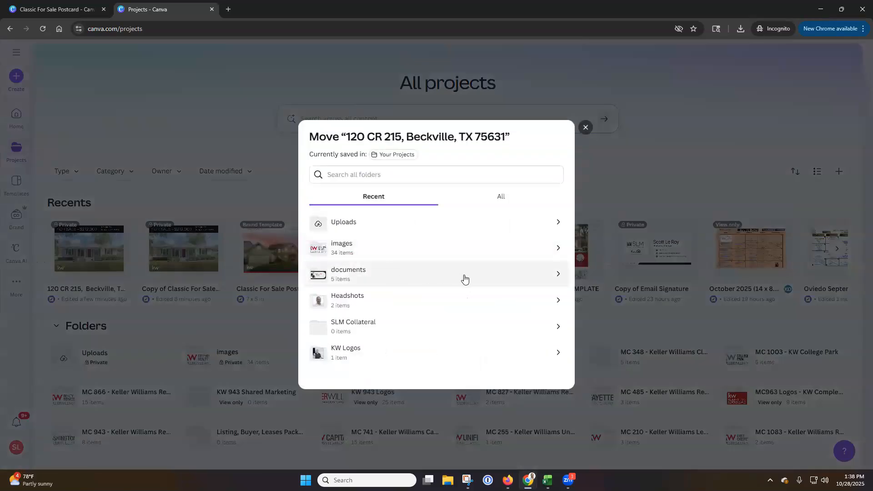
{"action": "left_click", "coordinate": [467, 278]}
{"action": "left_click", "coordinate": [552, 374]}
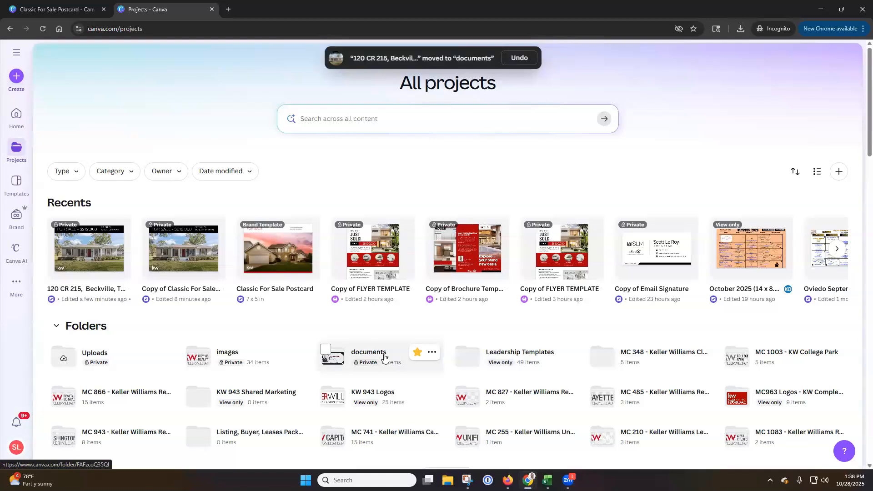
{"action": "left_click", "coordinate": [384, 358]}
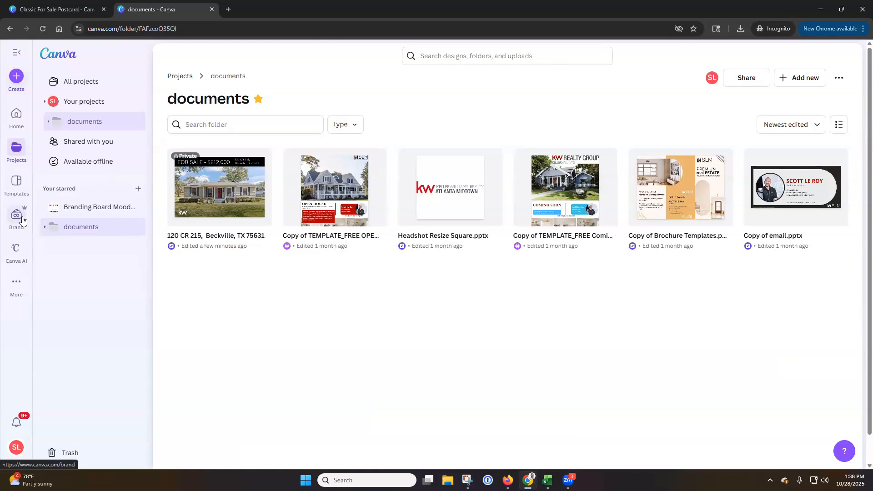
Browse Canva's brand templates and filter them by the Instagram Story category
{"action": "left_click", "coordinate": [22, 221]}
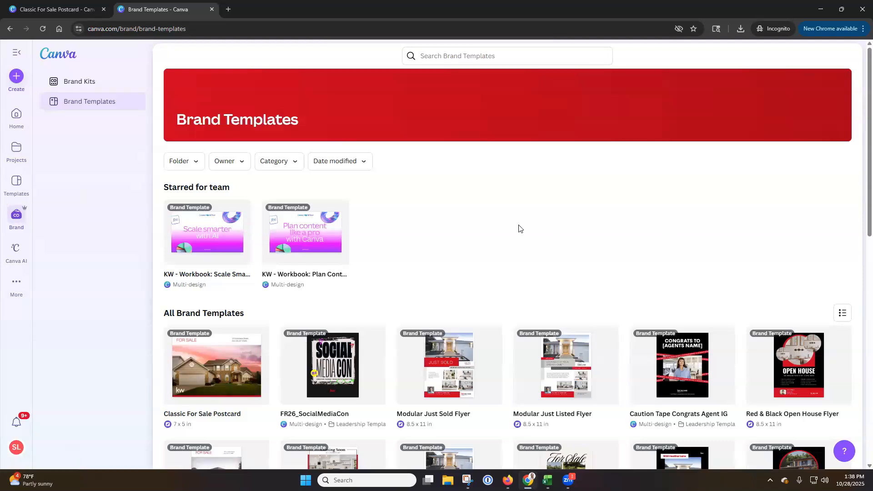
{"action": "scroll", "coordinate": [454, 227], "scroll_direction": "down", "scroll_amount": 3}
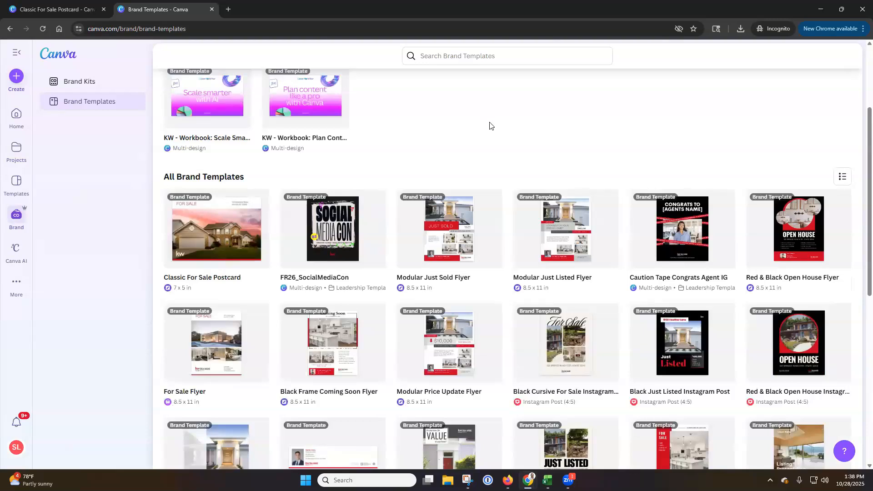
{"action": "scroll", "coordinate": [489, 126], "scroll_direction": "down", "scroll_amount": 1}
{"action": "scroll", "coordinate": [489, 130], "scroll_direction": "up", "scroll_amount": 4}
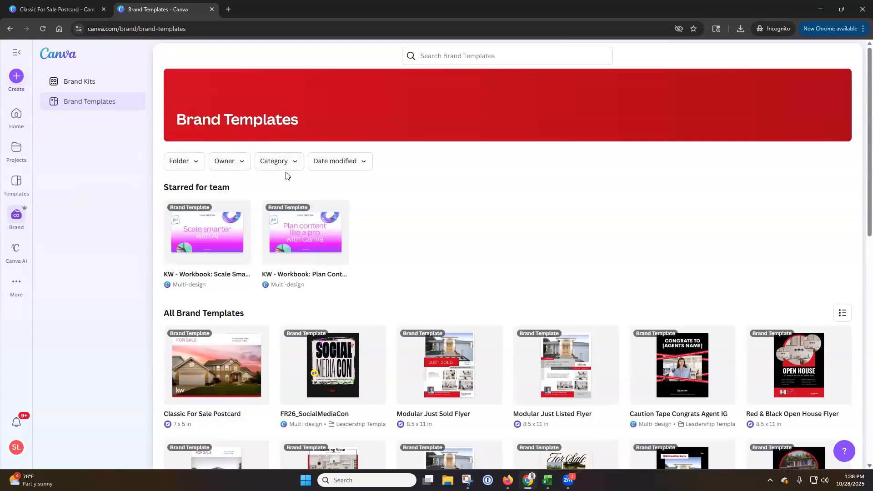
{"action": "left_click", "coordinate": [296, 164]}
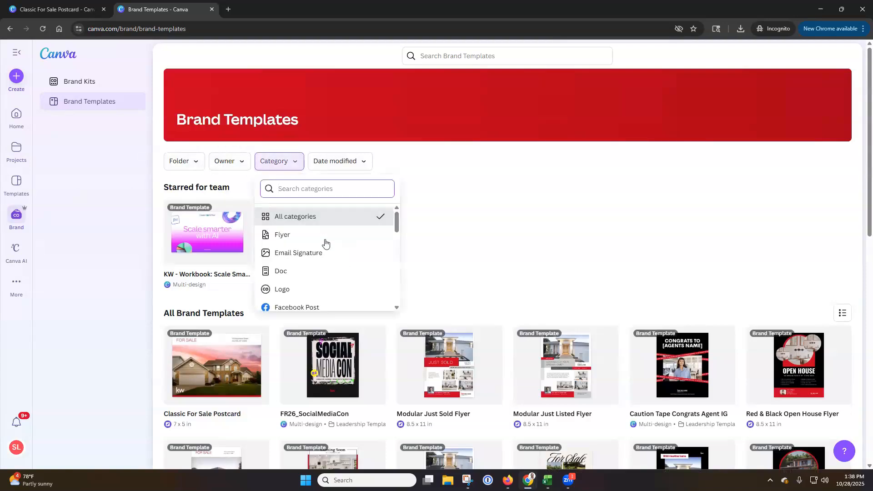
{"action": "scroll", "coordinate": [325, 244], "scroll_direction": "down", "scroll_amount": 3}
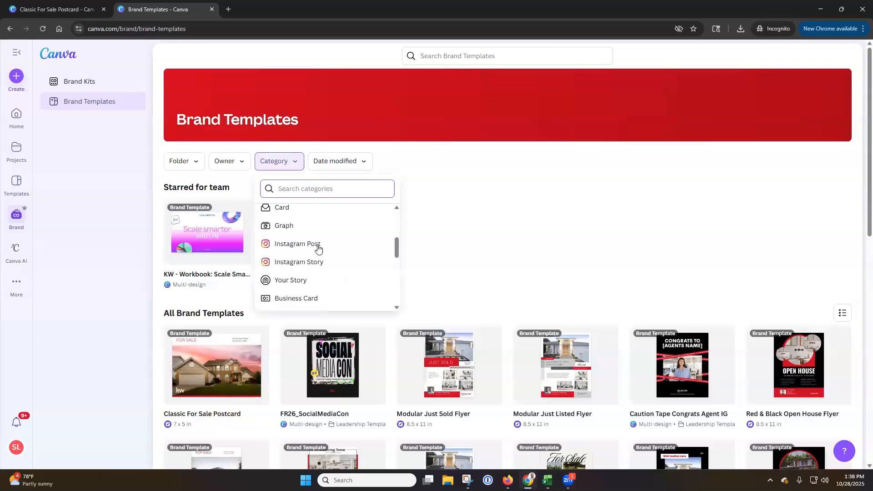
{"action": "left_click", "coordinate": [317, 262]}
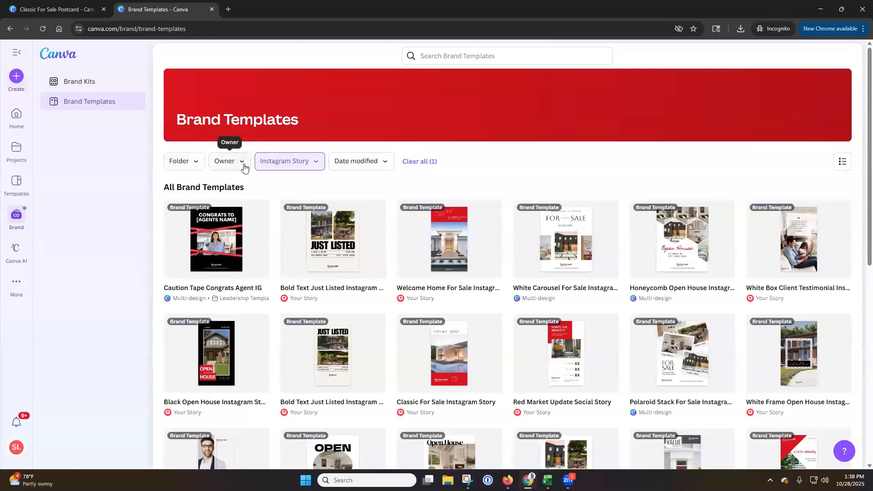
{"action": "left_click", "coordinate": [313, 167]}
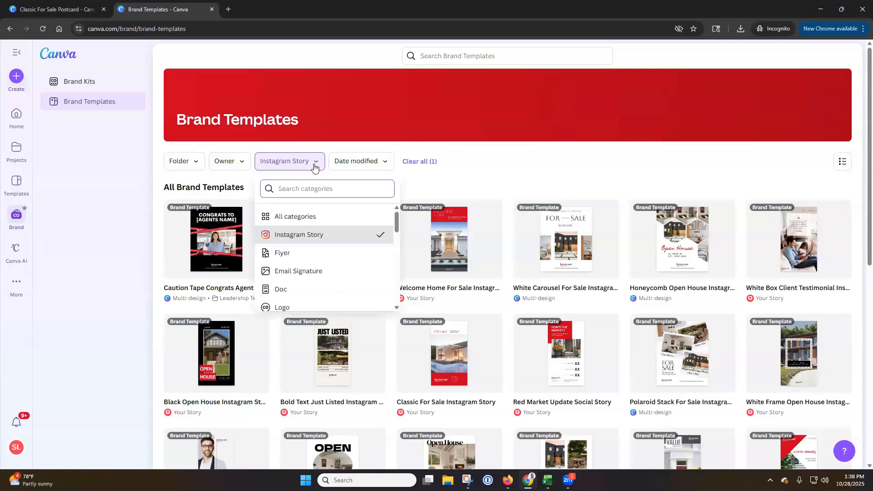
{"action": "left_click", "coordinate": [485, 168]}
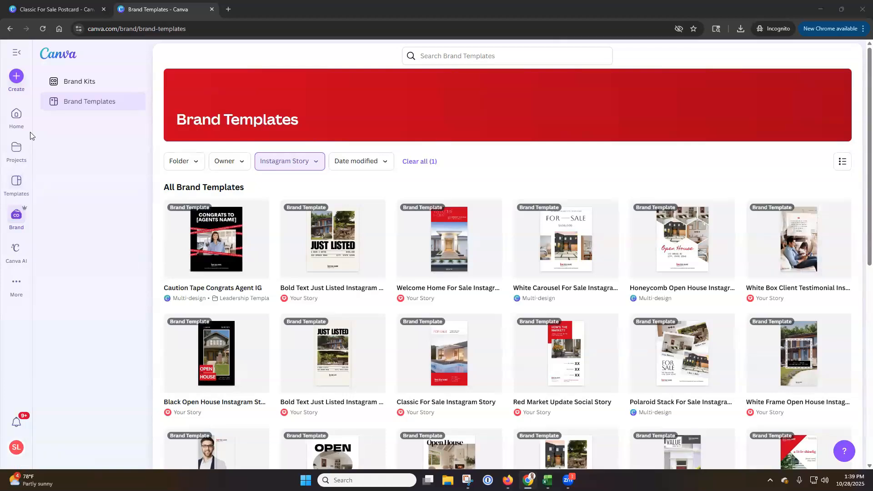
Create an editable copy of the White Box Client Testimonial Instagram Story brand template
{"action": "left_click", "coordinate": [19, 154]}
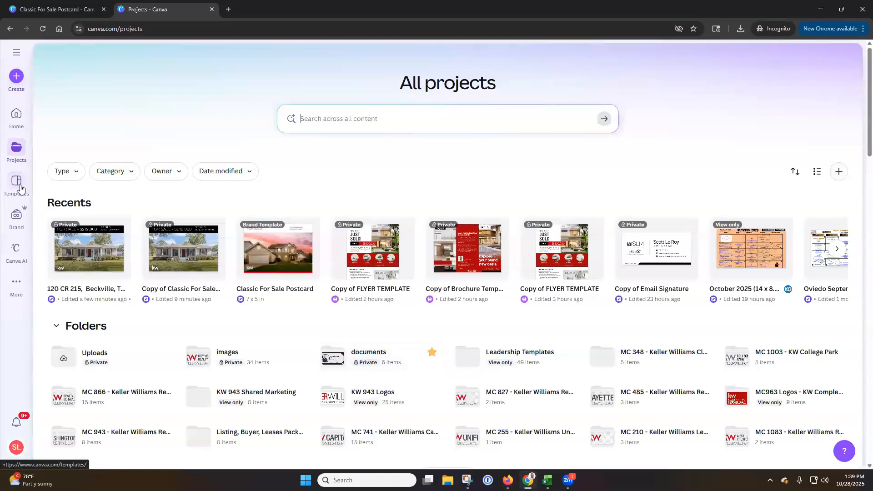
{"action": "left_click", "coordinate": [18, 216]}
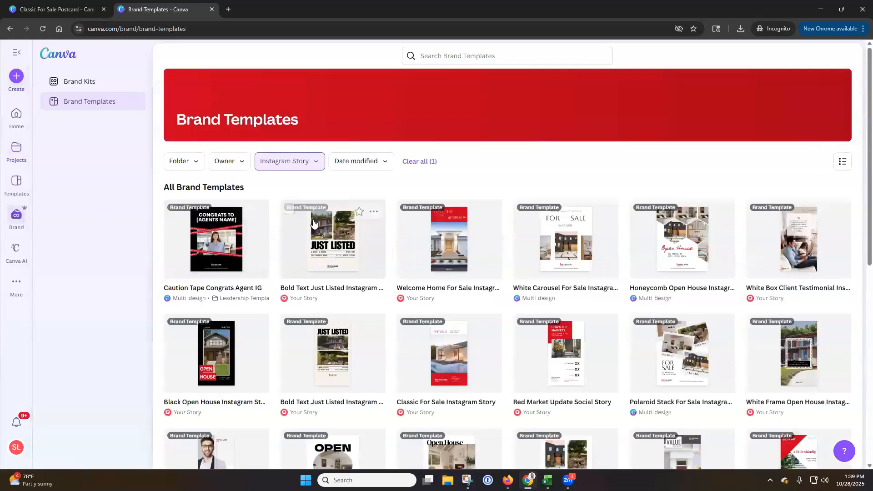
{"action": "left_click", "coordinate": [788, 257]}
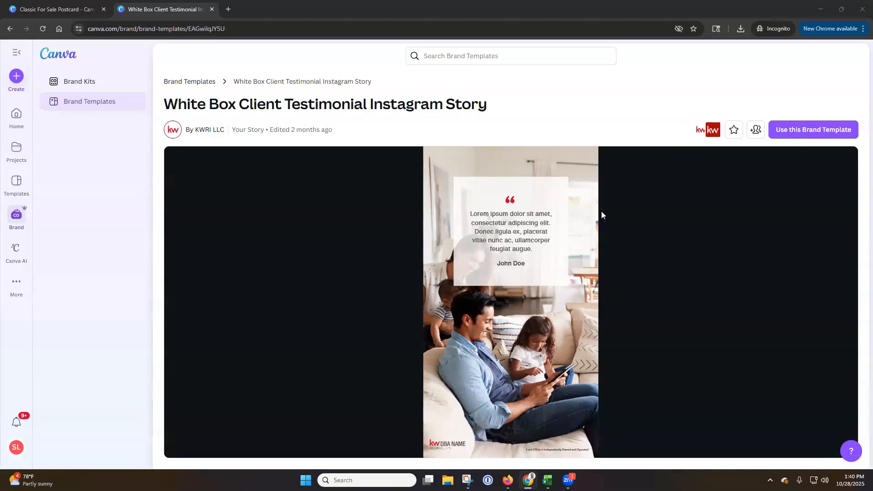
{"action": "left_click", "coordinate": [801, 132]}
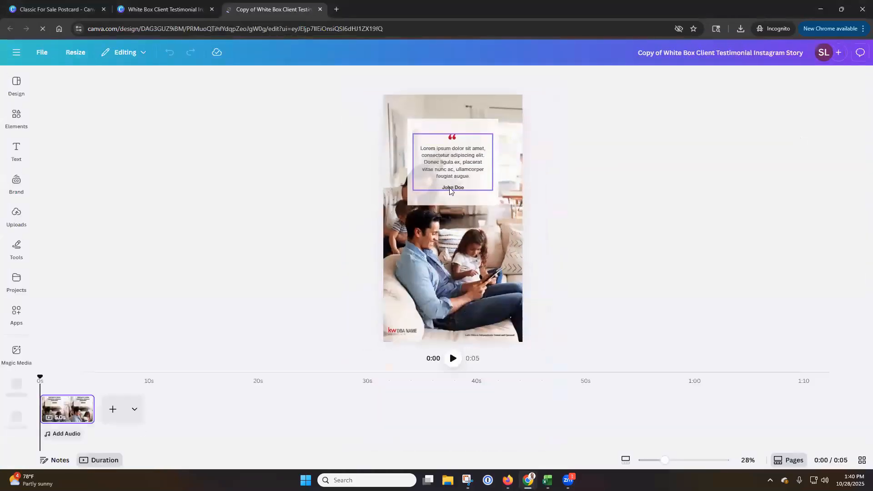
Preview the story and replace the placeholder testimonial with "SLM was extremely helpful in the process of selling my property."
{"action": "left_click", "coordinate": [454, 359]}
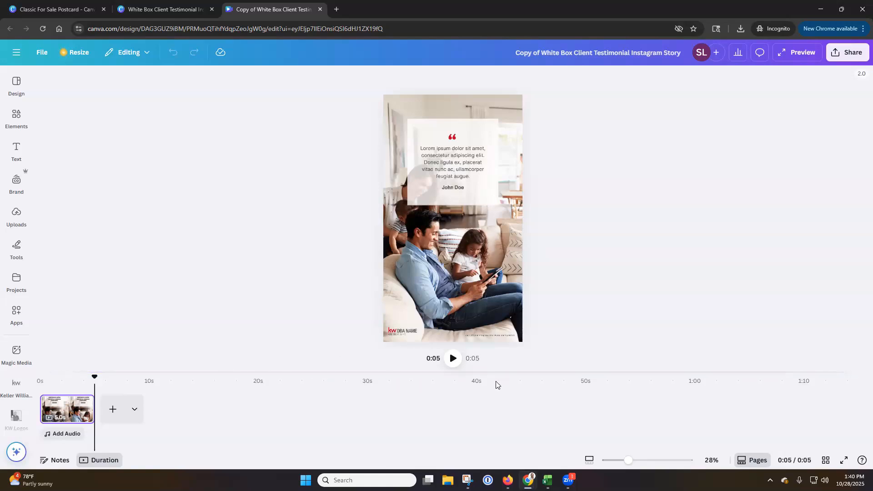
{"action": "left_click", "coordinate": [463, 162]}
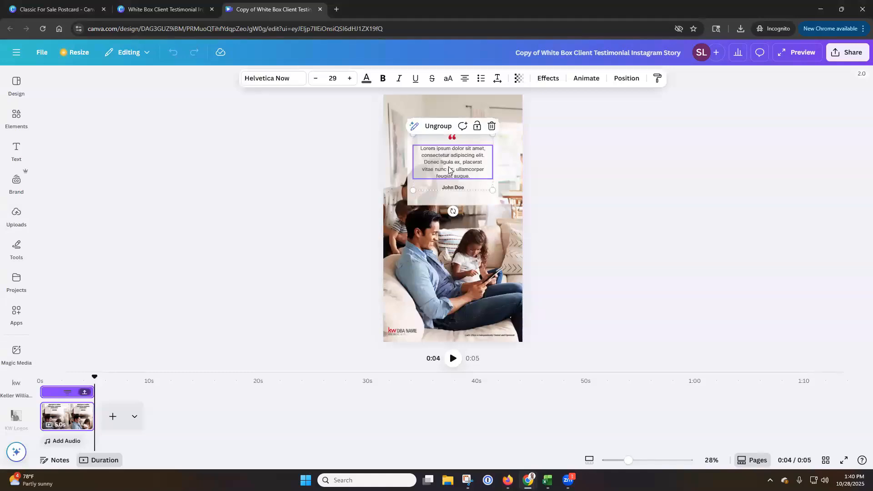
{"action": "double_click", "coordinate": [449, 169]}
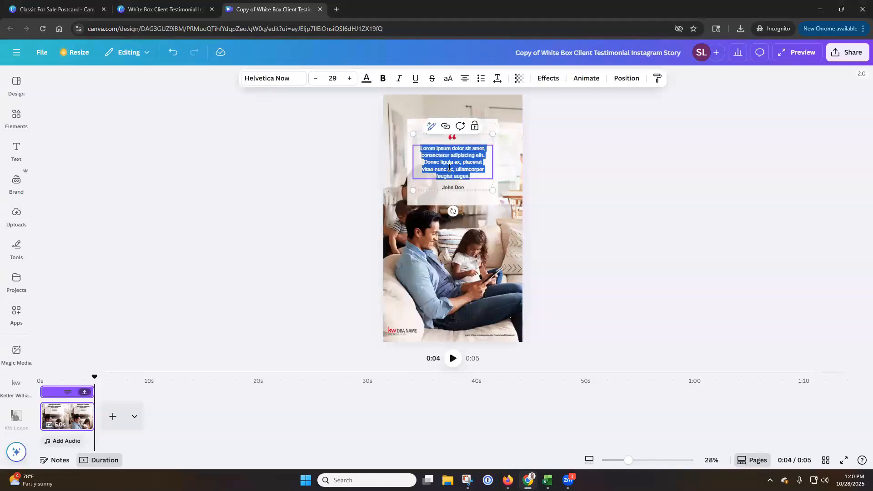
{"action": "type", "text": "SLM was extremely"}
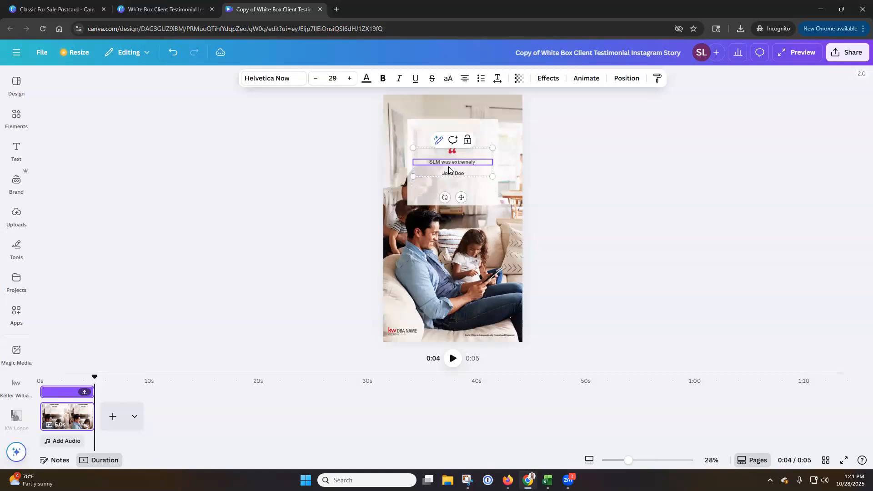
{"action": "type", "text": " helpful in the process of sell"}
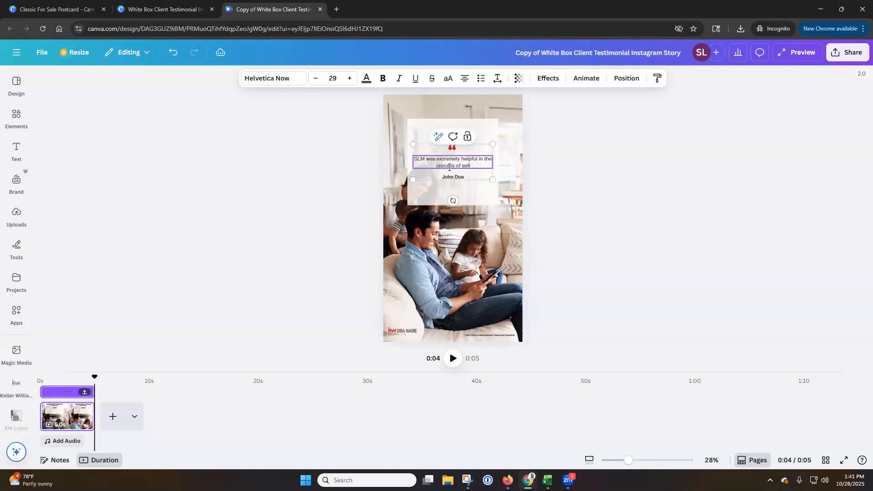
{"action": "type", "text": "ing my property. I could highly recommend them for anyone looking for a high quality experience. I"}
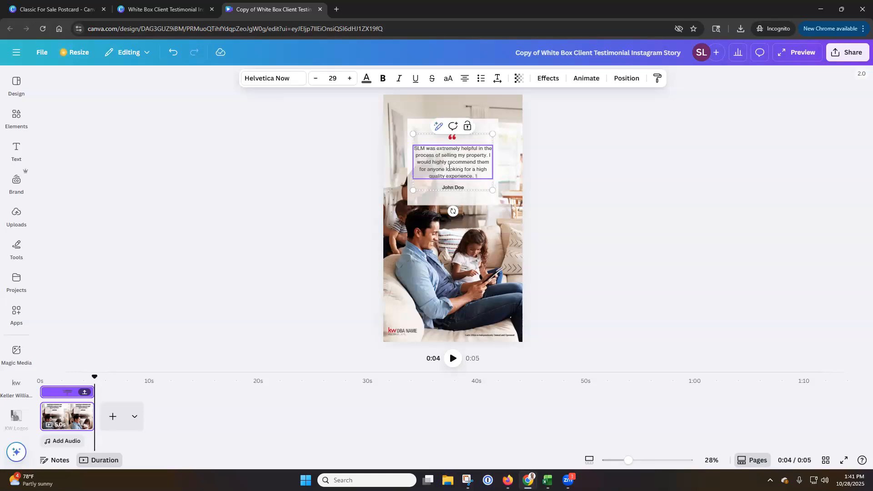
{"action": "key", "text": "BackSpace"}
{"action": "type", "text": "5 Stars!"}
Replace the placeholder name beneath the testimonial with the client's full name
{"action": "left_click", "coordinate": [458, 189]}
{"action": "left_click", "coordinate": [459, 186]}
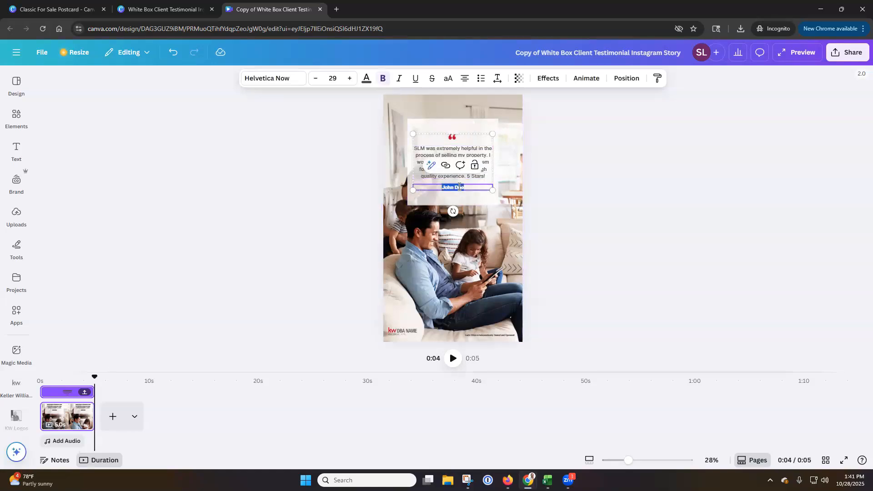
{"action": "type", "text": "J"}
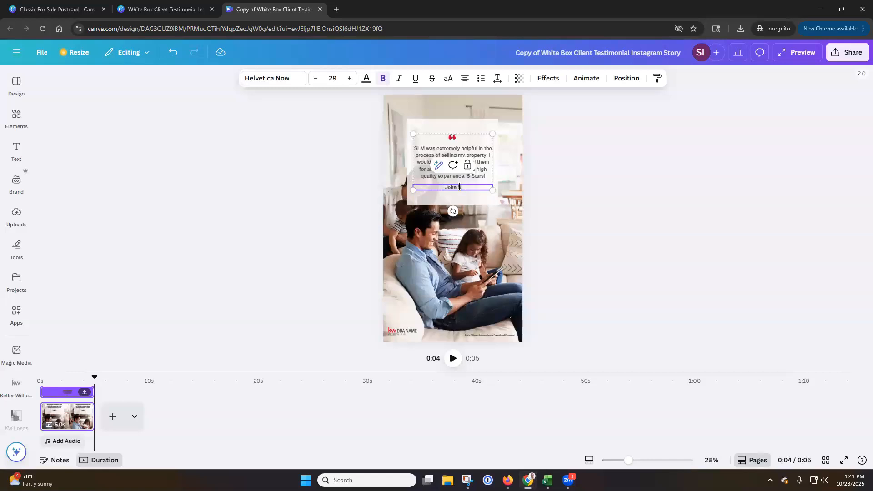
{"action": "left_click", "coordinate": [564, 194]}
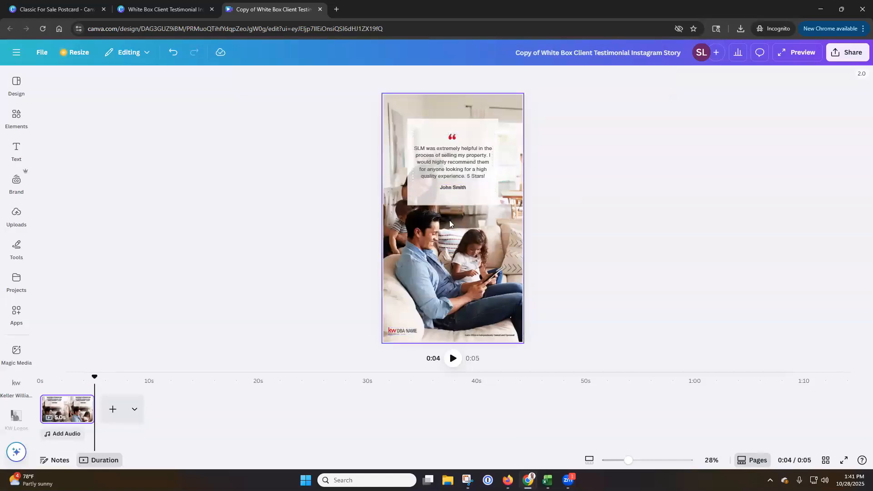
Try the Shadow text effect on the testimonial quote and return the style to None
{"action": "left_click", "coordinate": [461, 169]}
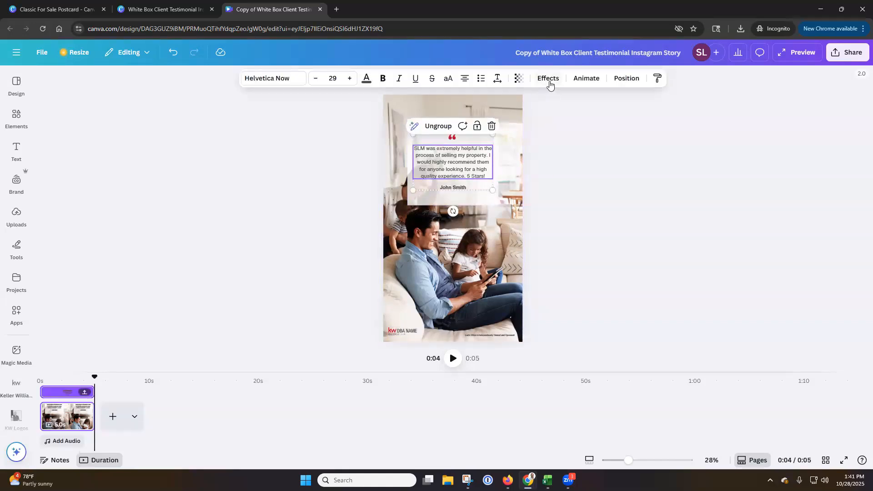
{"action": "left_click", "coordinate": [549, 79]}
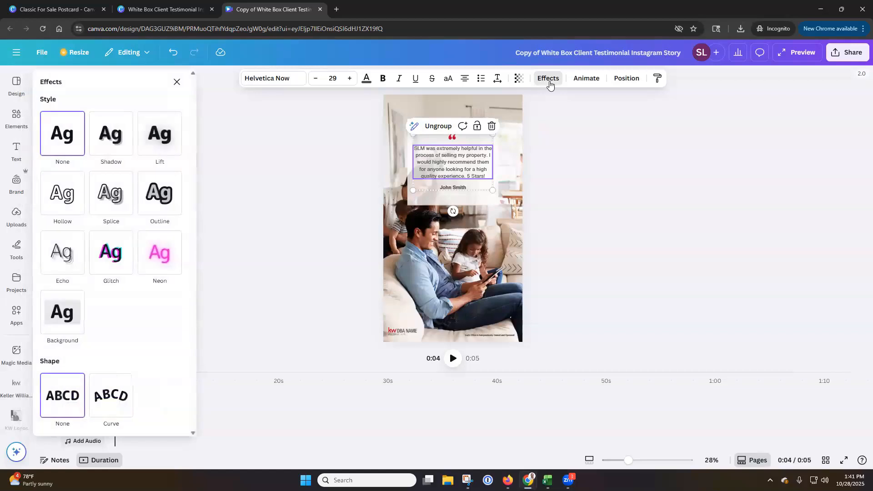
{"action": "left_click", "coordinate": [111, 139]}
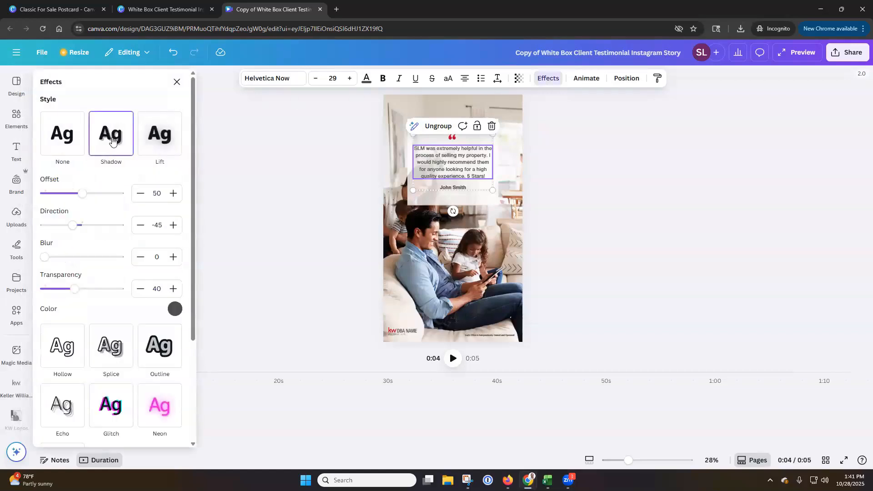
{"action": "left_click", "coordinate": [63, 139]}
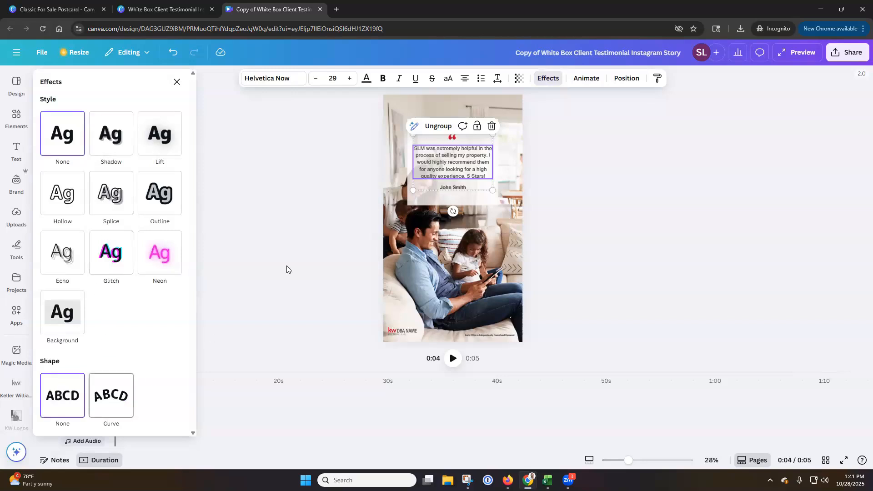
Animate the testimonial quote with Shift, try the Character and Line writing styles, and choose Word
{"action": "left_click", "coordinate": [591, 81]}
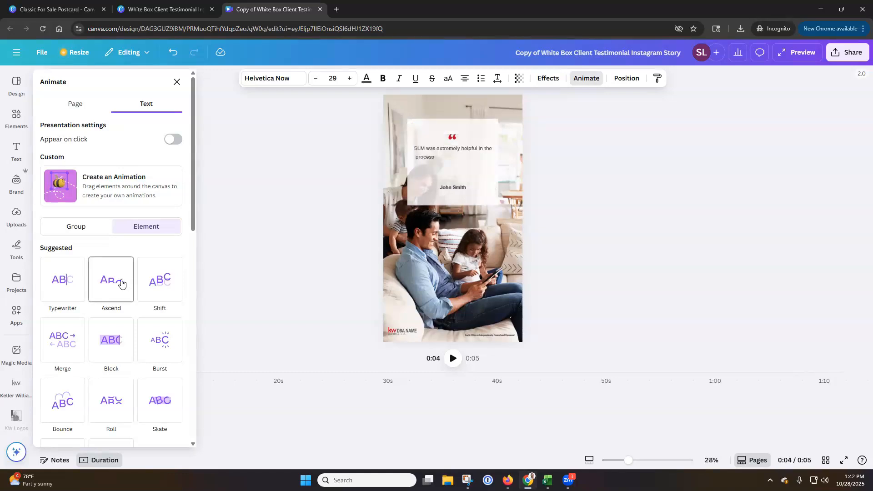
{"action": "left_click", "coordinate": [159, 284]}
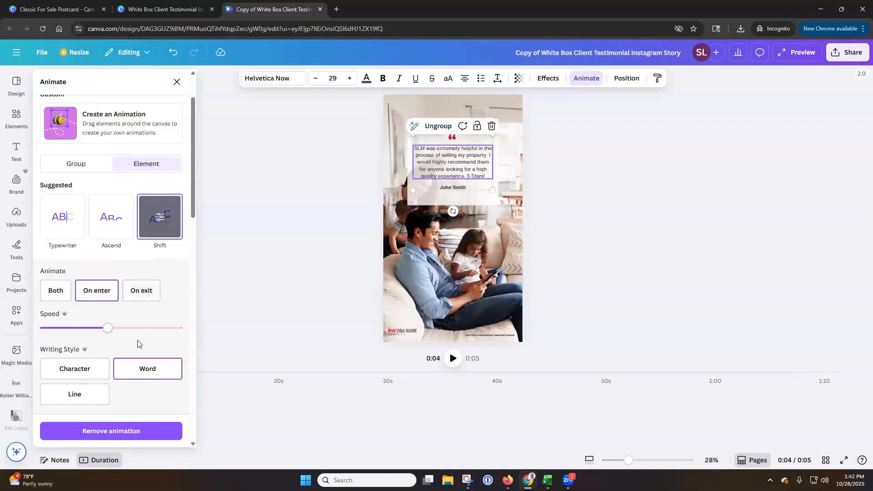
{"action": "left_click", "coordinate": [87, 372]}
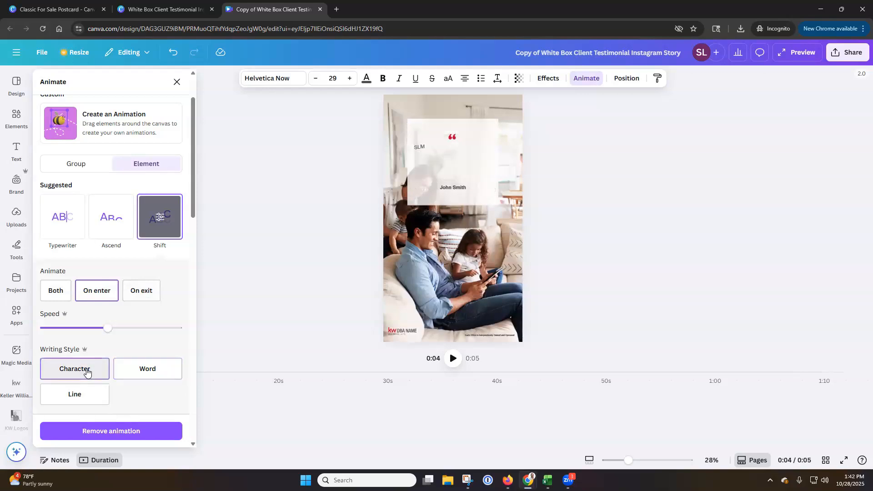
{"action": "left_click", "coordinate": [88, 392]}
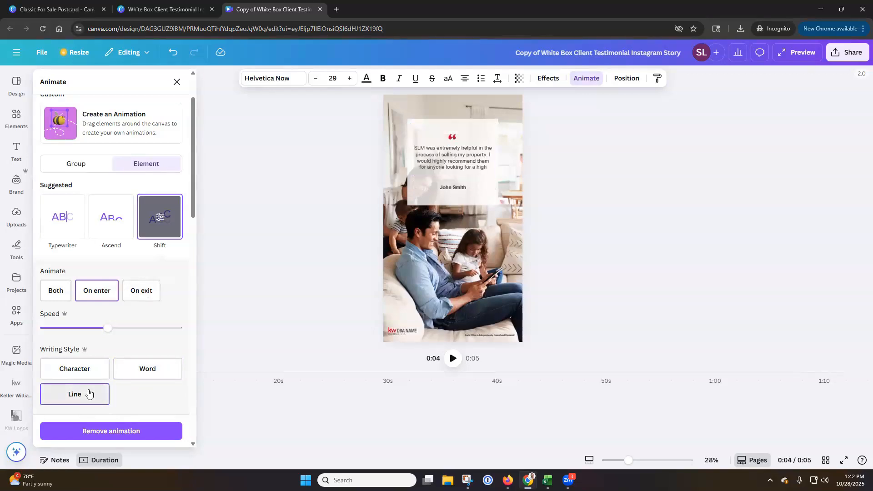
{"action": "left_click", "coordinate": [146, 374]}
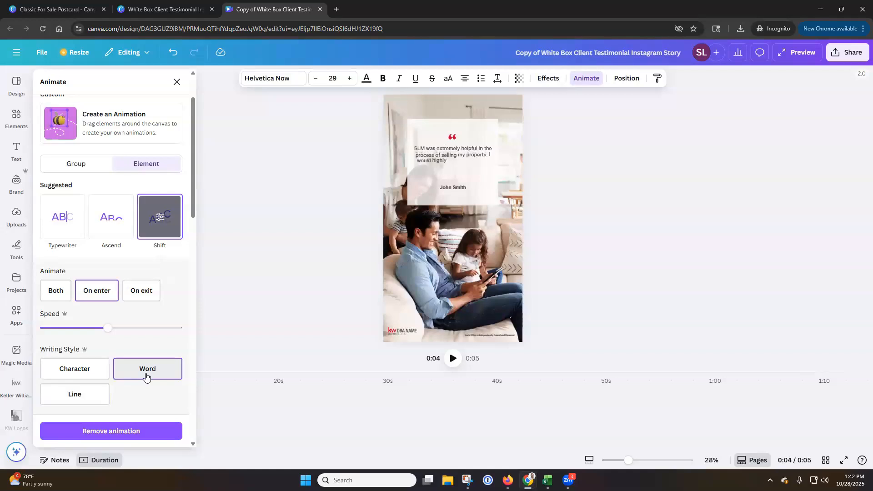
{"action": "left_click", "coordinate": [91, 369]}
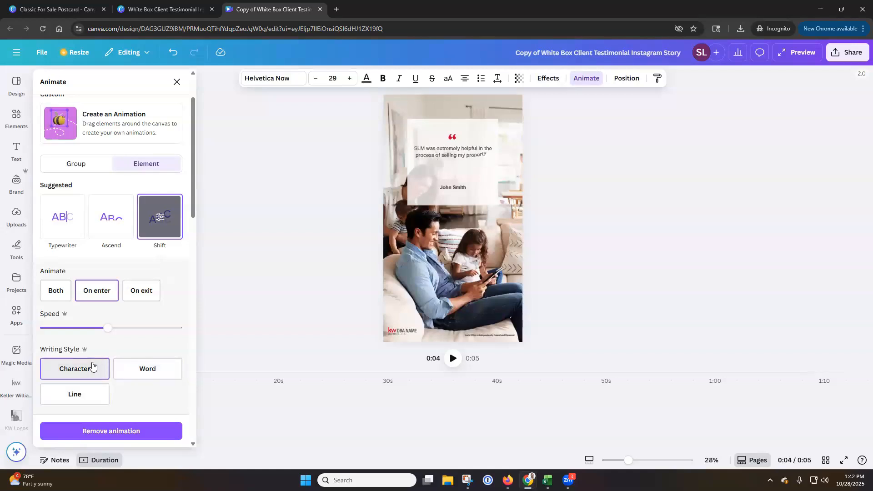
{"action": "left_click", "coordinate": [135, 369]}
Examine the Shift speed and direction settings and the other text, General and Add-on animations available for the quote
{"action": "scroll", "coordinate": [145, 318], "scroll_direction": "down", "scroll_amount": 2}
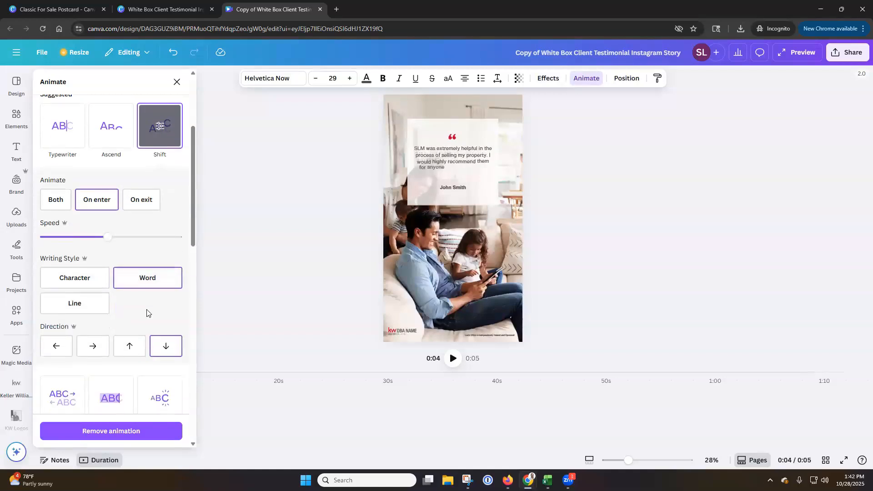
{"action": "scroll", "coordinate": [123, 310], "scroll_direction": "down", "scroll_amount": 1}
{"action": "scroll", "coordinate": [125, 307], "scroll_direction": "down", "scroll_amount": 2}
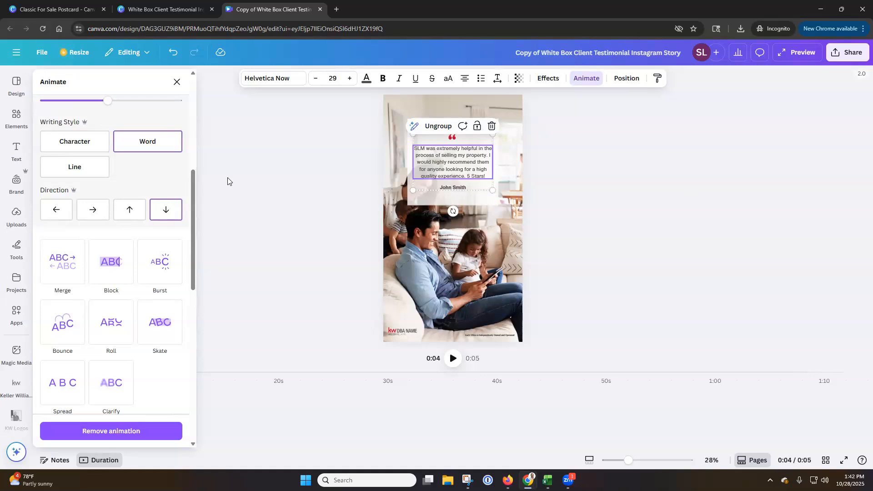
{"action": "scroll", "coordinate": [129, 191], "scroll_direction": "up", "scroll_amount": 2}
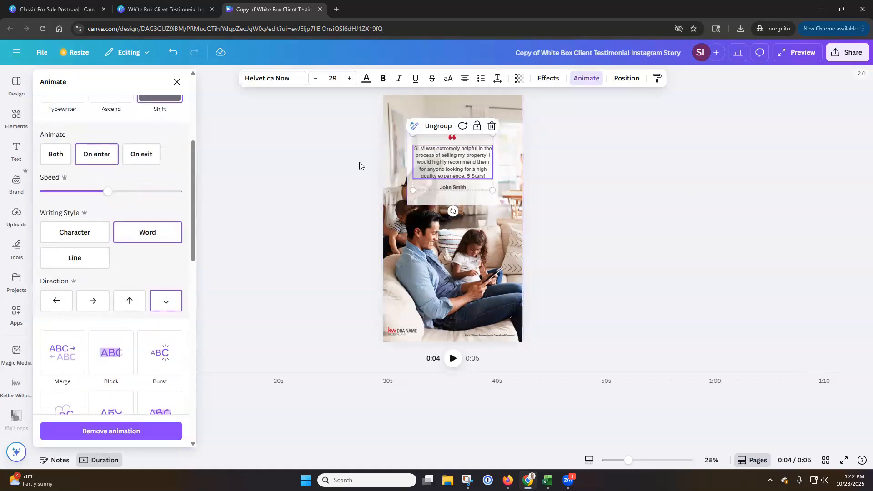
{"action": "mouse_move", "coordinate": [106, 192]}
{"action": "left_mouse_down"}
{"action": "mouse_move", "coordinate": [81, 192]}
{"action": "mouse_move", "coordinate": [143, 192]}
{"action": "mouse_move", "coordinate": [112, 195]}
{"action": "left_mouse_up"}
{"action": "scroll", "coordinate": [169, 269], "scroll_direction": "up", "scroll_amount": 5}
{"action": "scroll", "coordinate": [169, 269], "scroll_direction": "down", "scroll_amount": 10}
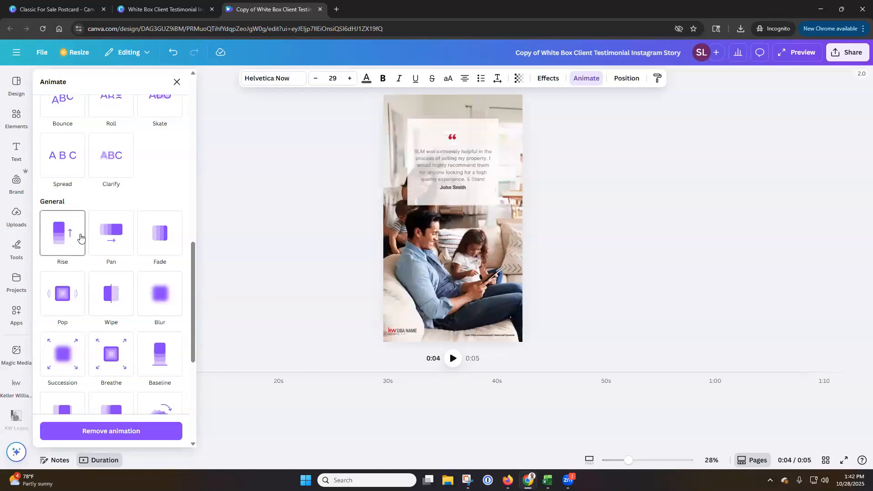
{"action": "left_click", "coordinate": [109, 241]}
{"action": "left_click", "coordinate": [155, 241]}
{"action": "scroll", "coordinate": [132, 227], "scroll_direction": "up", "scroll_amount": 4}
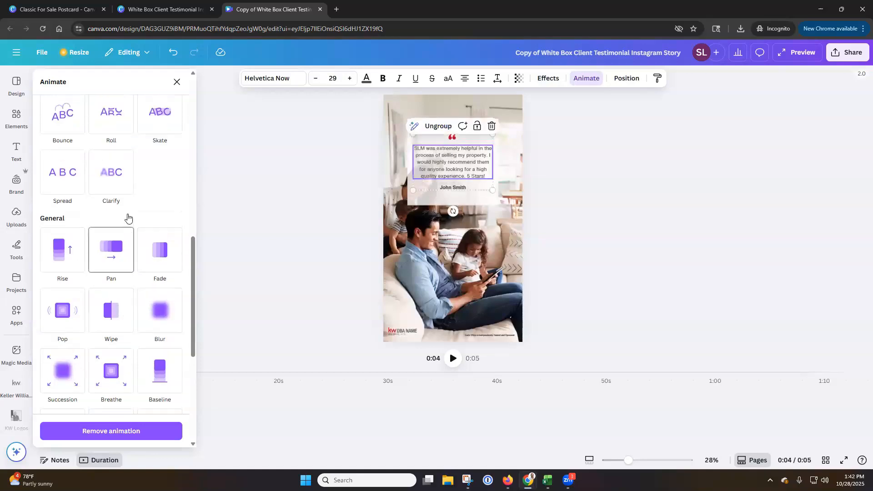
{"action": "left_click", "coordinate": [72, 221]}
{"action": "scroll", "coordinate": [105, 250], "scroll_direction": "down", "scroll_amount": 6}
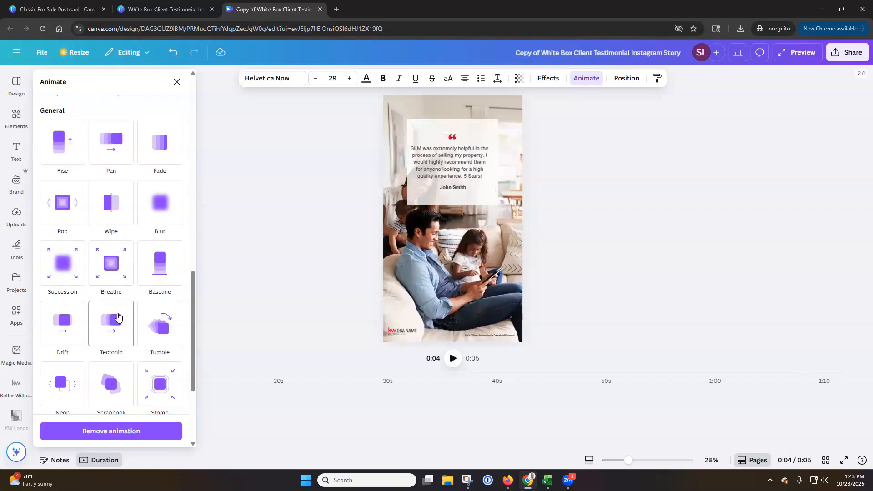
{"action": "scroll", "coordinate": [167, 330], "scroll_direction": "down", "scroll_amount": 3}
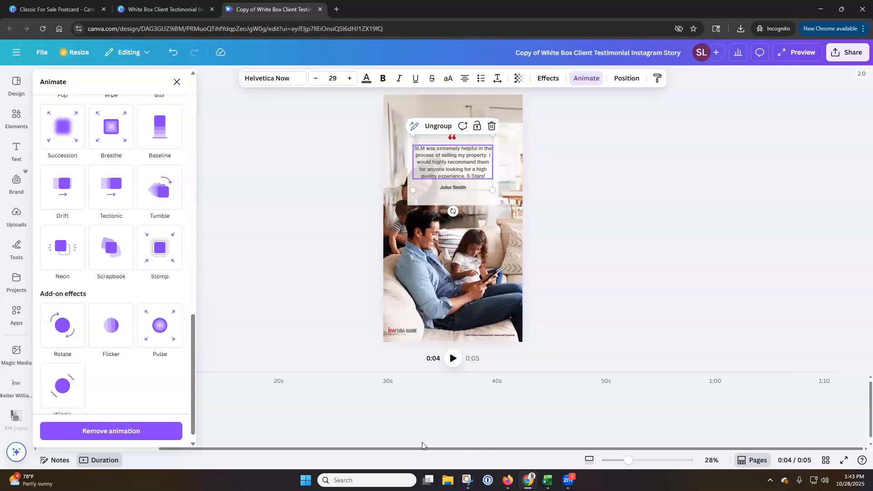
{"action": "left_click", "coordinate": [177, 82]}
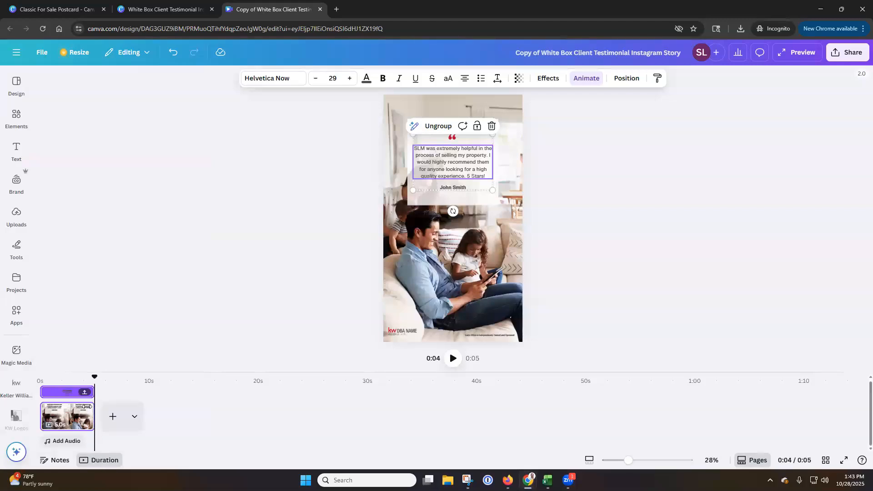
Extend the story page's duration to 9.9 seconds on the timeline and check its timing setting
{"action": "left_click_drag", "start_coordinate": [91, 418], "coordinate": [133, 421]}
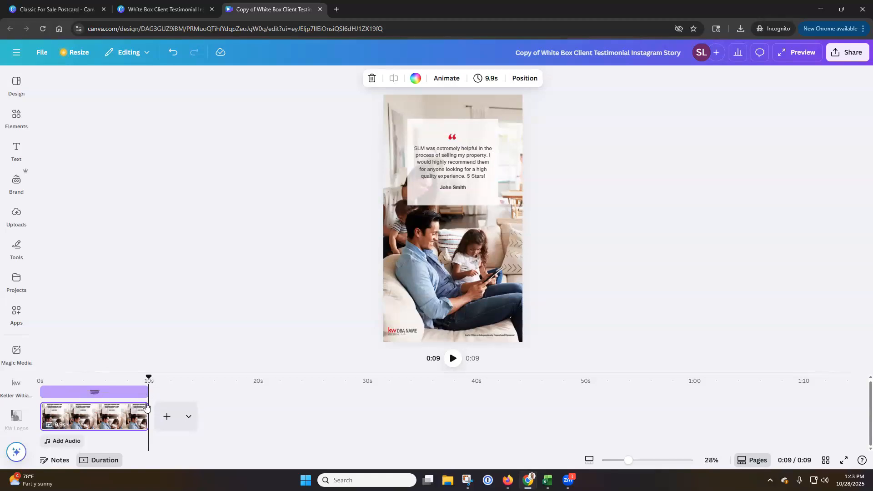
{"action": "left_click_drag", "start_coordinate": [146, 406], "coordinate": [144, 404]}
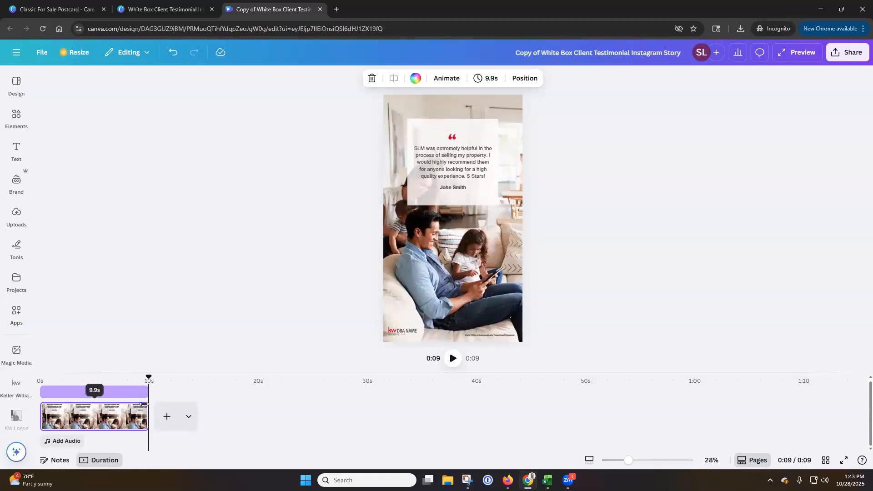
{"action": "mouse_move", "coordinate": [144, 404]}
{"action": "left_mouse_down"}
{"action": "mouse_move", "coordinate": [215, 410]}
{"action": "mouse_move", "coordinate": [147, 410]}
{"action": "left_mouse_up"}
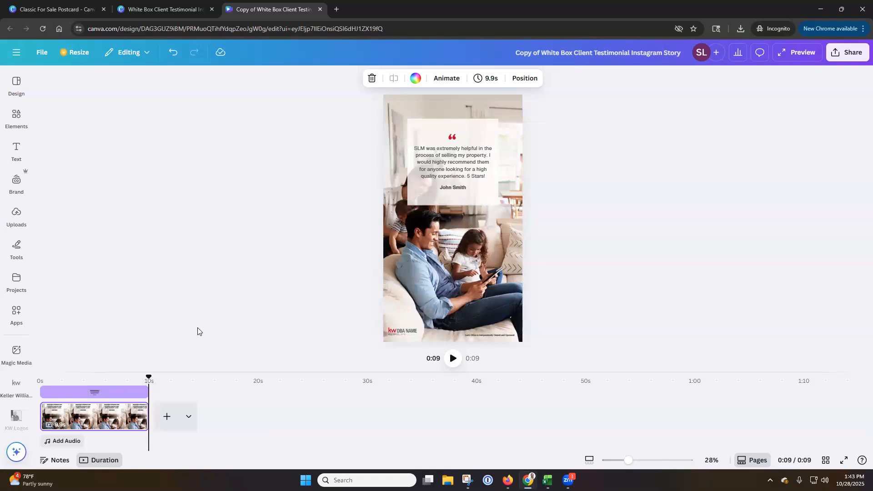
{"action": "left_click", "coordinate": [490, 81]}
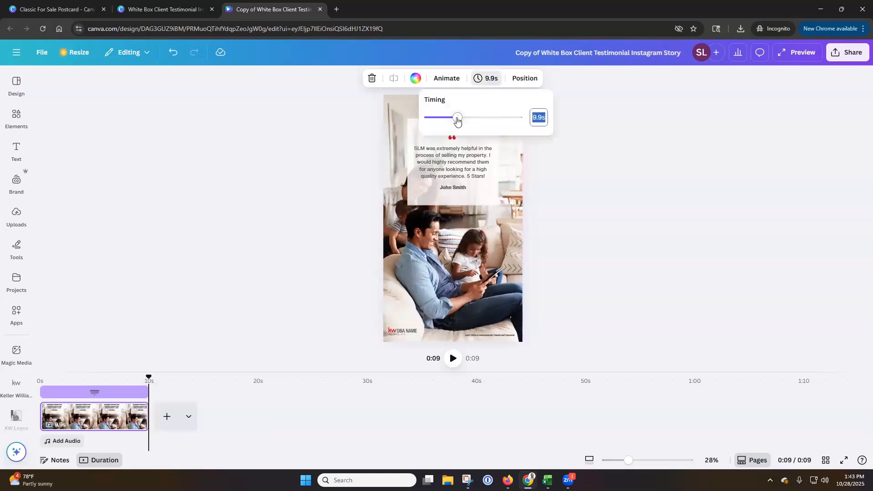
{"action": "left_click", "coordinate": [646, 123]}
{"action": "left_click", "coordinate": [262, 192]}
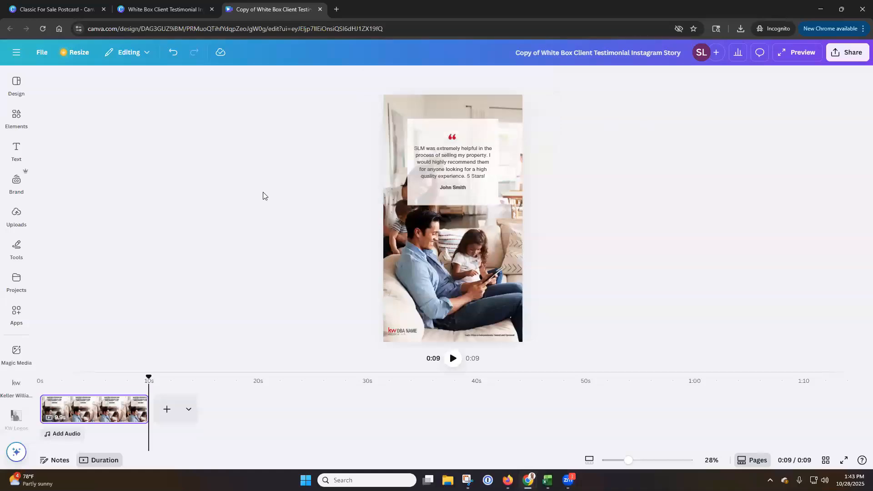
Select the placeholder DBA logo on the story and open The Woodlands market center profile in the Keller Williams app
{"action": "left_click", "coordinate": [404, 331]}
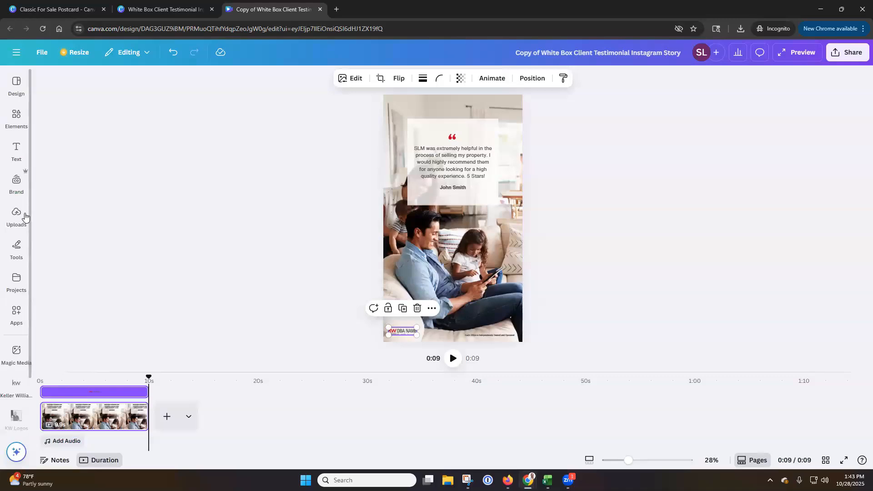
{"action": "left_click", "coordinate": [19, 190]}
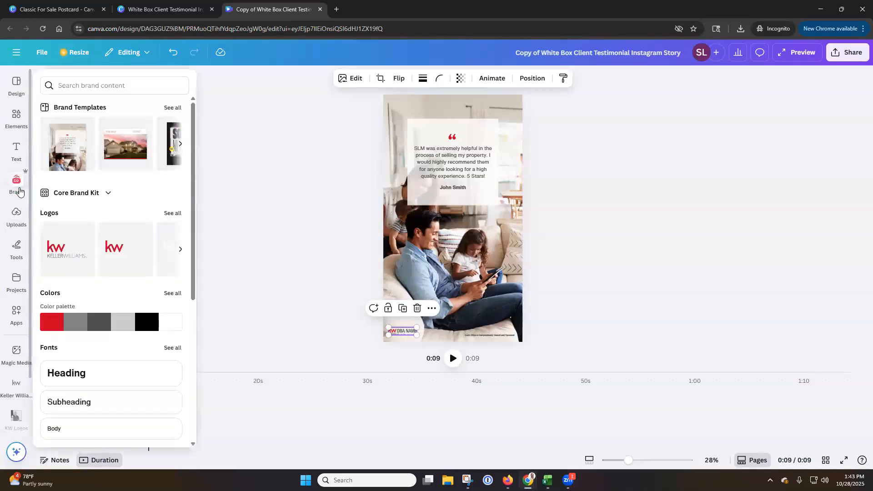
{"action": "left_click", "coordinate": [16, 387]}
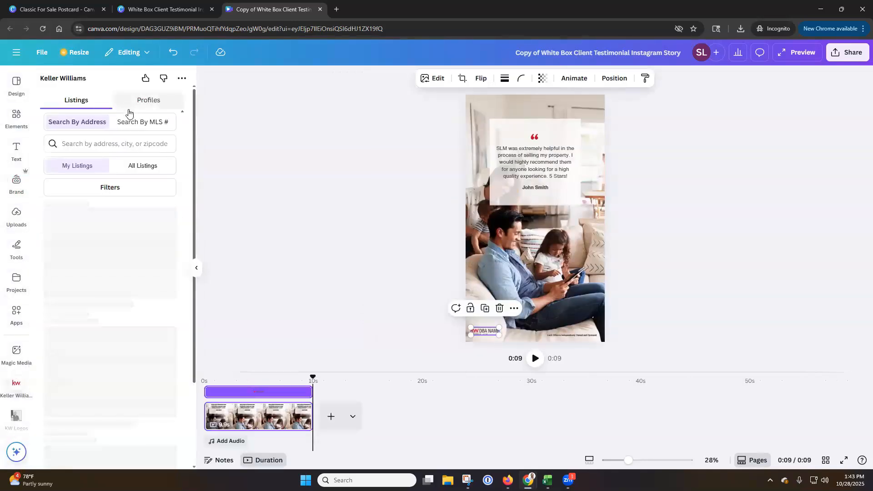
{"action": "left_click", "coordinate": [144, 103]}
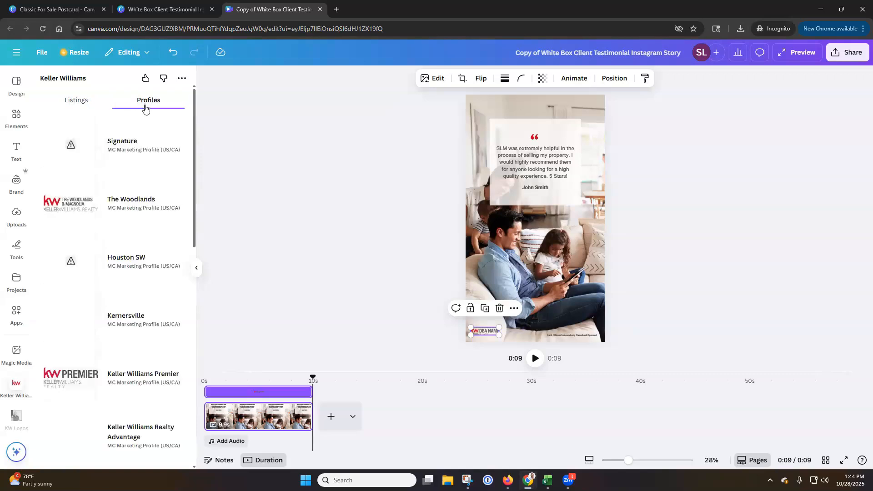
{"action": "left_click", "coordinate": [125, 209]}
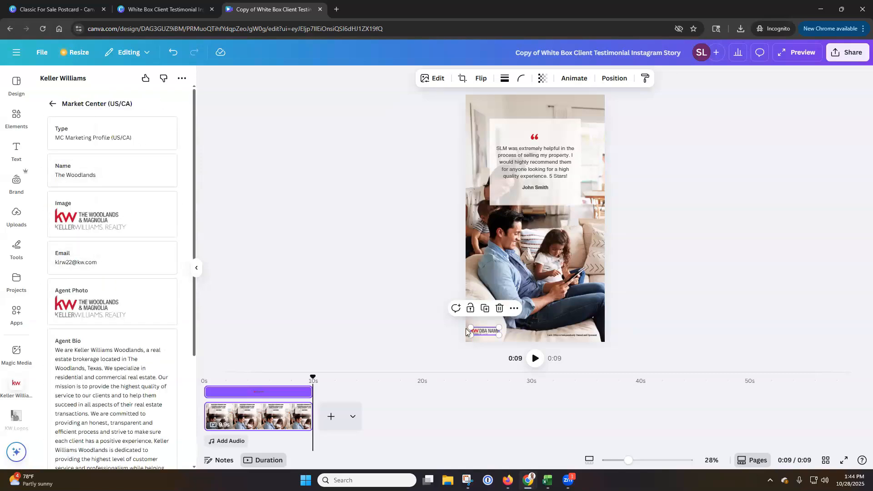
Replace the placeholder DBA logo with The Woodlands & Magnolia logo from the profile, placed in the story's lower-left corner
{"action": "mouse_move", "coordinate": [112, 227]}
{"action": "left_mouse_down"}
{"action": "mouse_move", "coordinate": [384, 295]}
{"action": "mouse_move", "coordinate": [437, 321]}
{"action": "mouse_move", "coordinate": [119, 231]}
{"action": "left_mouse_up"}
{"action": "left_click", "coordinate": [500, 309]}
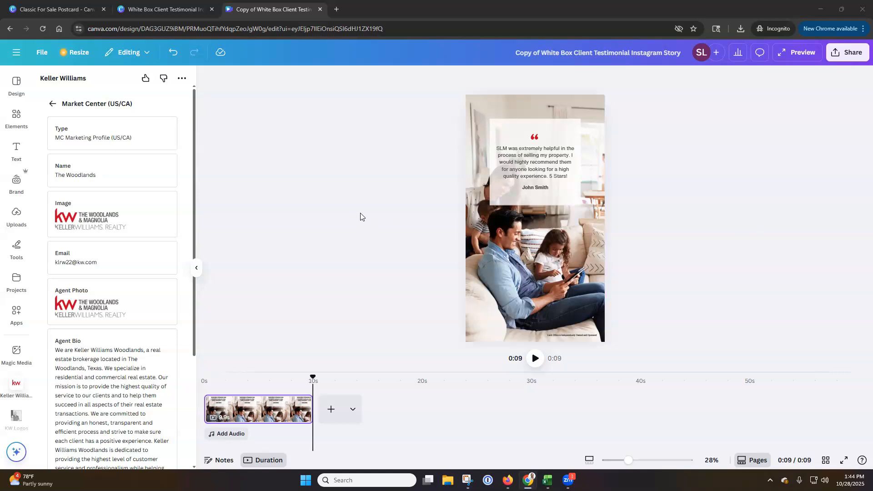
{"action": "left_click", "coordinate": [96, 219]}
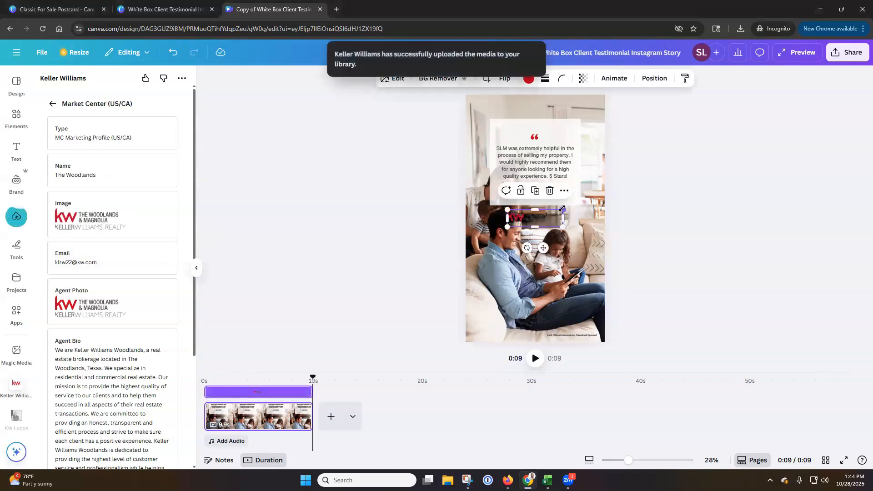
{"action": "left_click_drag", "start_coordinate": [526, 222], "coordinate": [493, 335]}
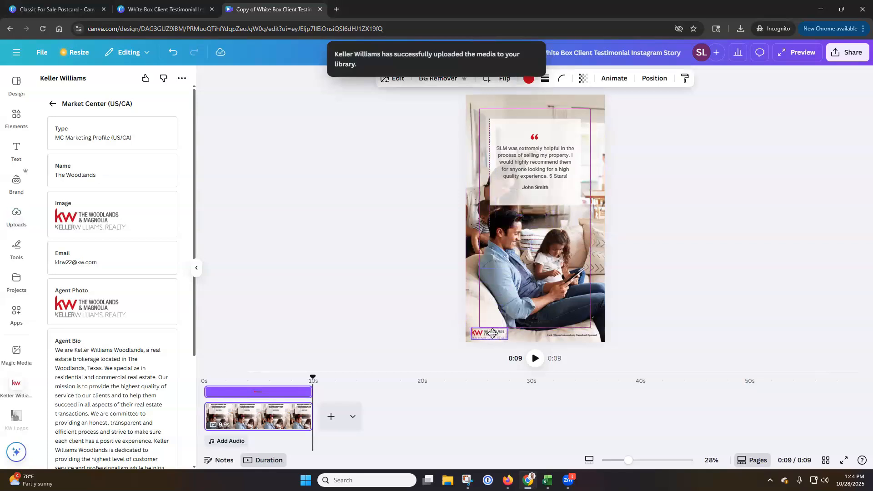
{"action": "left_click_drag", "start_coordinate": [492, 334], "coordinate": [491, 331]}
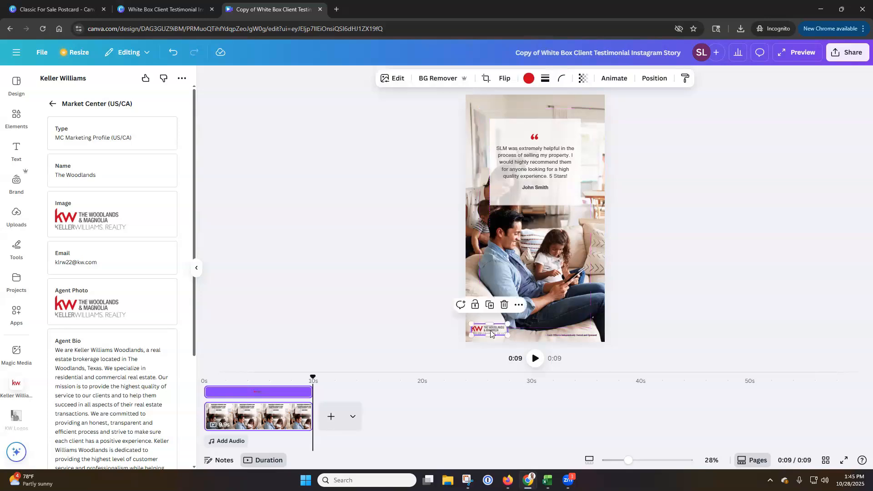
{"action": "left_click", "coordinate": [299, 258]}
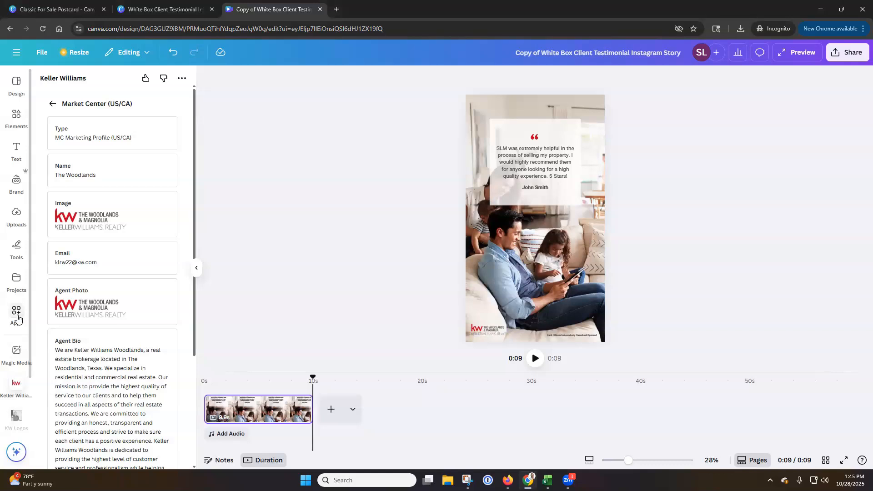
{"action": "scroll", "coordinate": [17, 396], "scroll_direction": "down", "scroll_amount": 2}
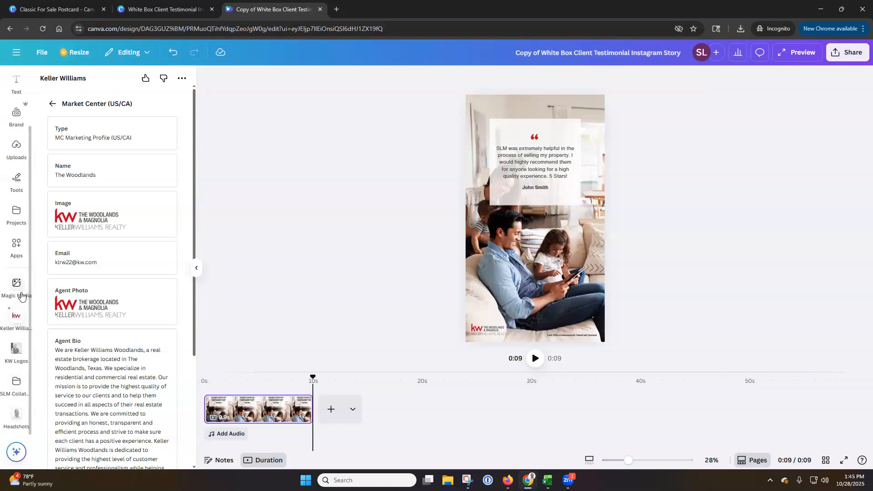
{"action": "right_click", "coordinate": [19, 319]}
{"action": "left_click", "coordinate": [315, 256]}
{"action": "scroll", "coordinate": [28, 320], "scroll_direction": "up", "scroll_amount": 2}
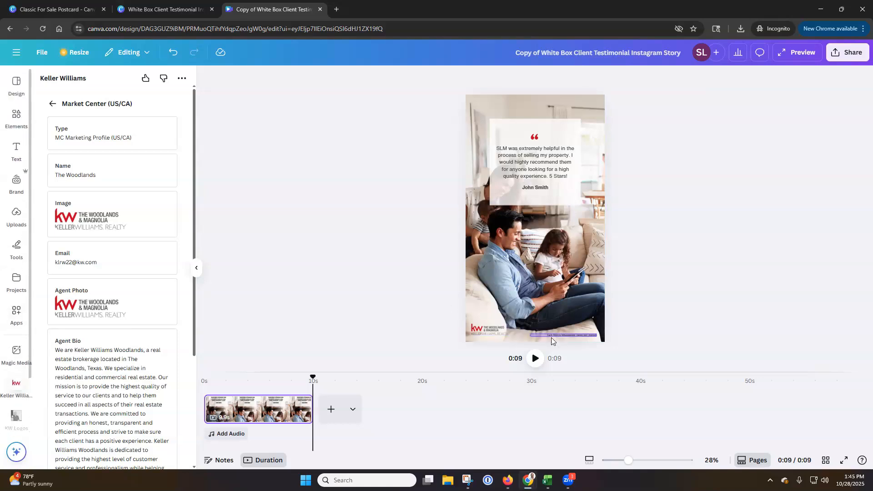
Examine the Instagram posting choices and the other share, save, social and messaging options for publishing the story
{"action": "left_click", "coordinate": [854, 61]}
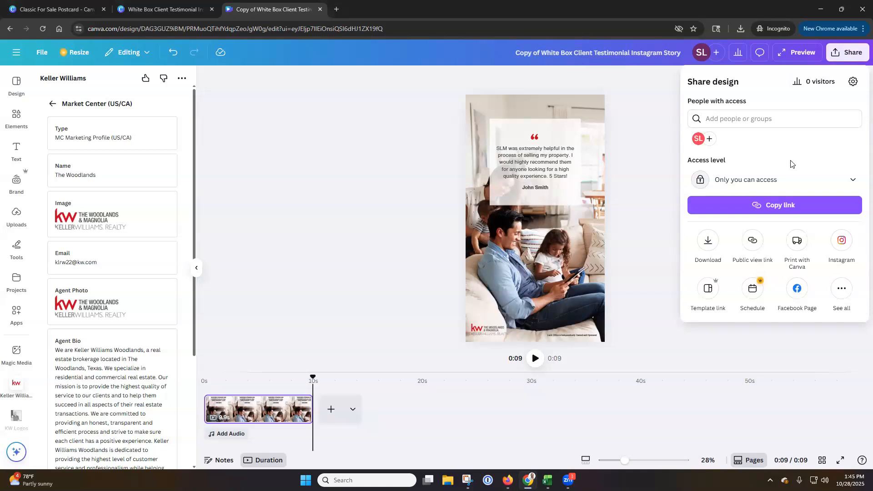
{"action": "left_click", "coordinate": [842, 241]}
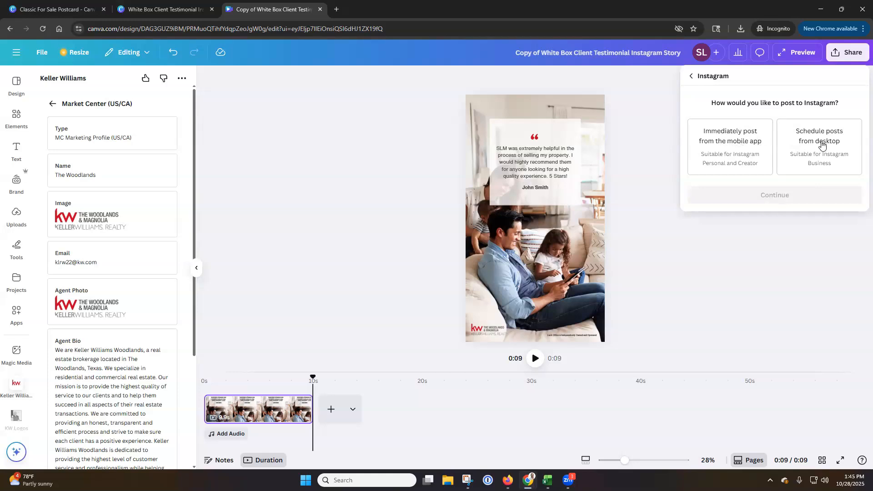
{"action": "left_click", "coordinate": [692, 78]}
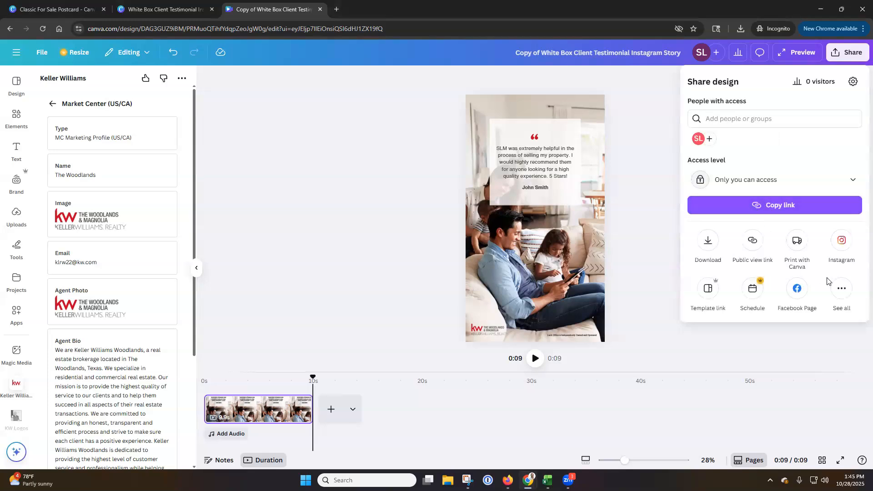
{"action": "left_click", "coordinate": [841, 291]}
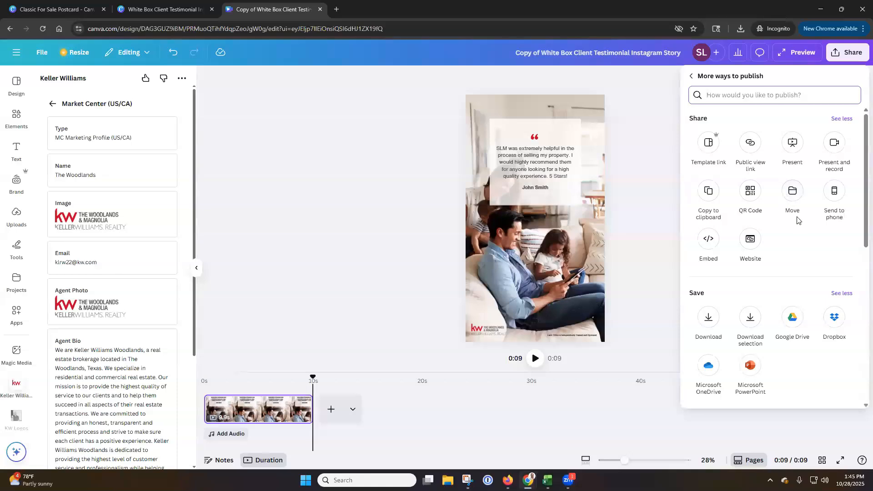
{"action": "scroll", "coordinate": [797, 222], "scroll_direction": "down", "scroll_amount": 4}
{"action": "scroll", "coordinate": [796, 224], "scroll_direction": "down", "scroll_amount": 1}
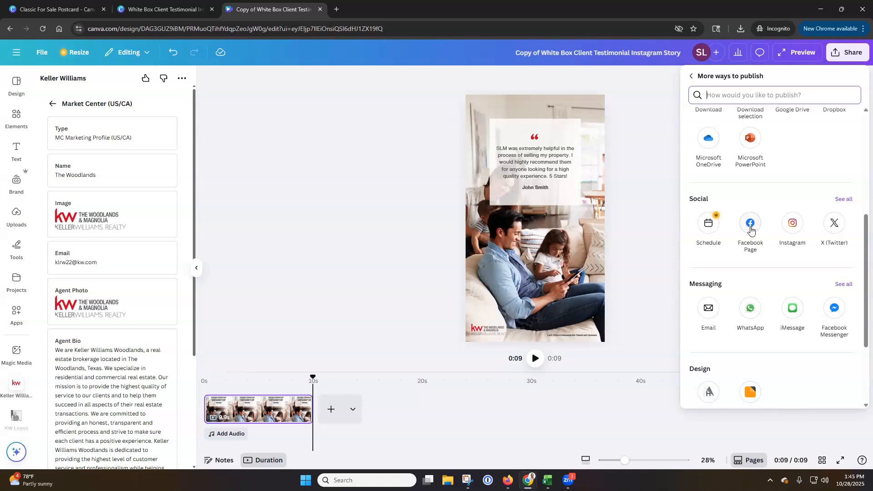
{"action": "scroll", "coordinate": [751, 231], "scroll_direction": "down", "scroll_amount": 3}
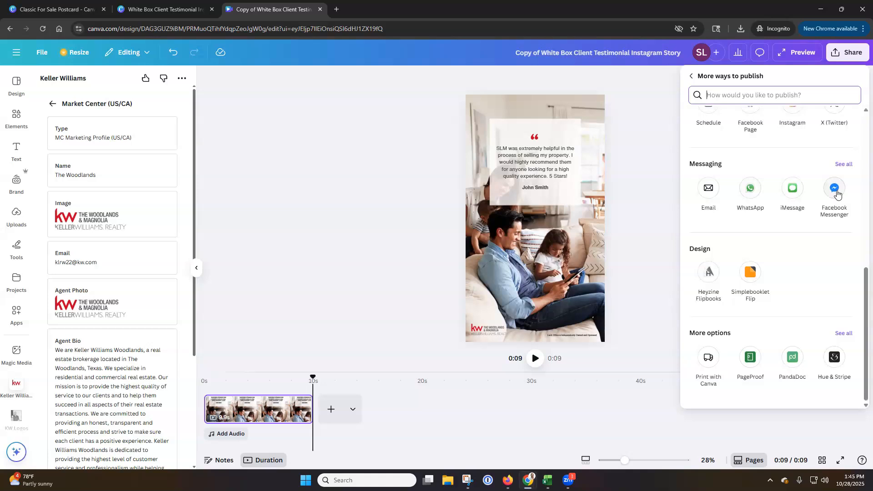
{"action": "scroll", "coordinate": [778, 236], "scroll_direction": "up", "scroll_amount": 7}
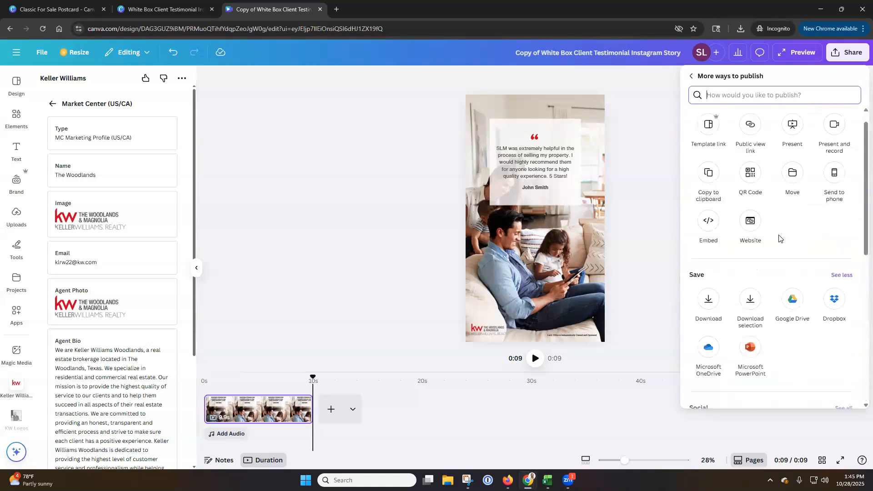
{"action": "left_click", "coordinate": [848, 118]}
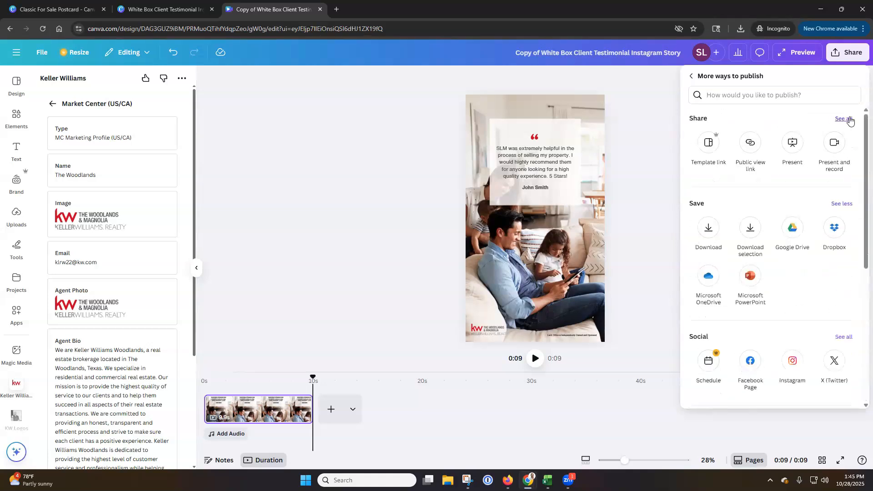
{"action": "left_click", "coordinate": [691, 76]}
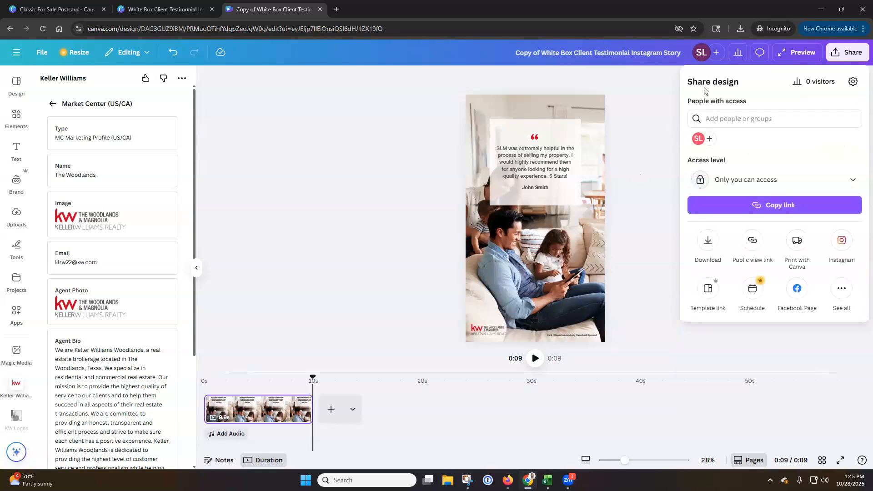
Try the 4K (UHD) and 720p download qualities for the MP4 video and return to 1080p (HD)
{"action": "left_click", "coordinate": [709, 242]}
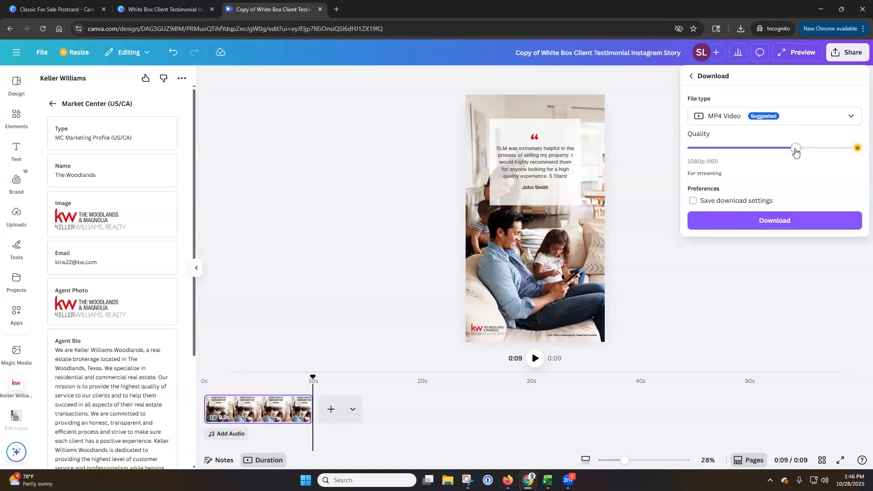
{"action": "left_click_drag", "start_coordinate": [796, 152], "coordinate": [850, 150]}
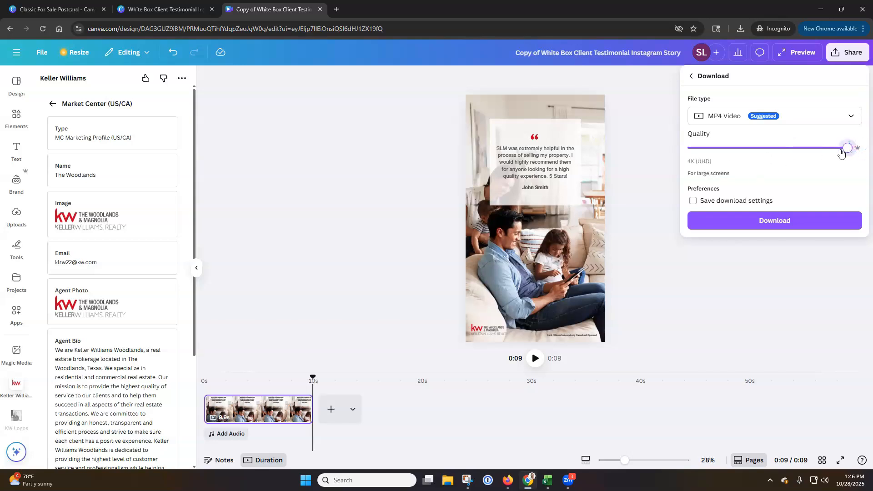
{"action": "left_click", "coordinate": [818, 151]}
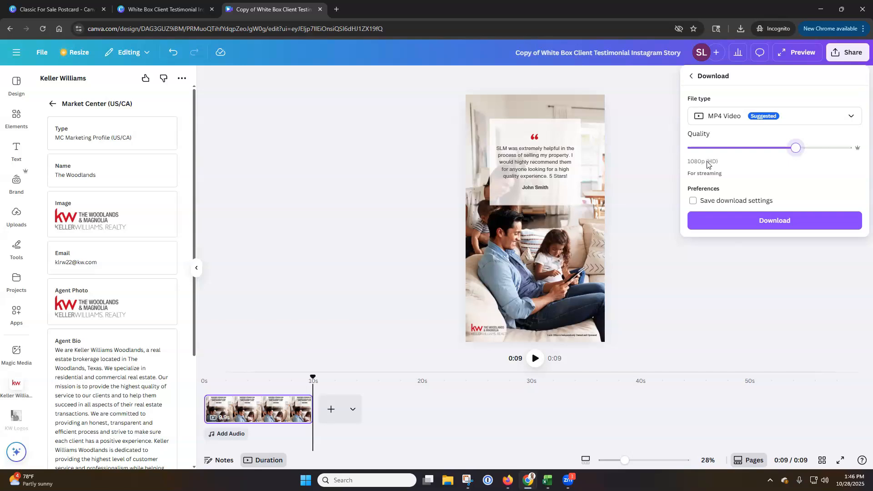
{"action": "left_click_drag", "start_coordinate": [796, 151], "coordinate": [747, 155]}
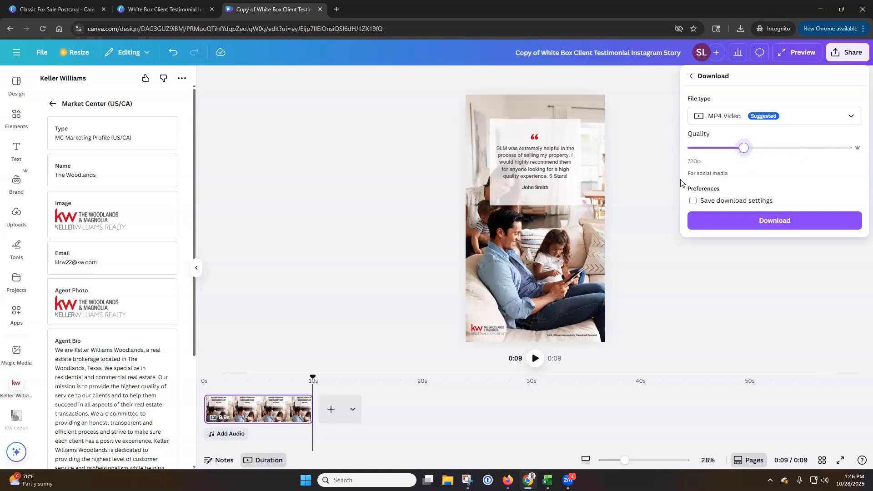
{"action": "left_click_drag", "start_coordinate": [744, 148], "coordinate": [779, 157]}
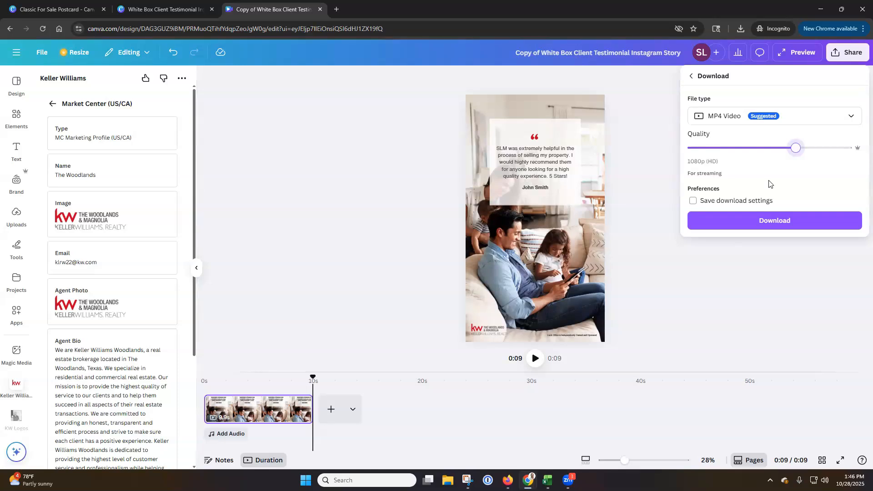
Download the testimonial story as an MP4 video at 1080p (HD) quality
{"action": "left_click", "coordinate": [773, 222]}
{"action": "left_click", "coordinate": [17, 386]}
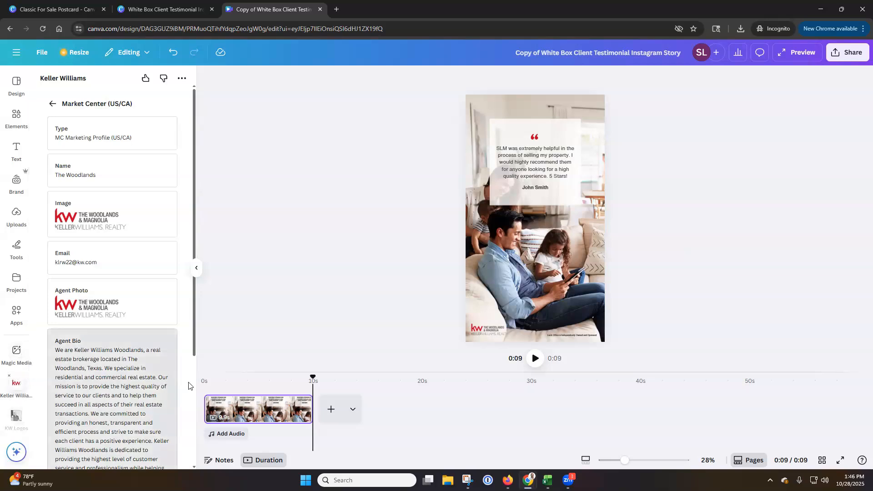
{"action": "left_click", "coordinate": [844, 53]}
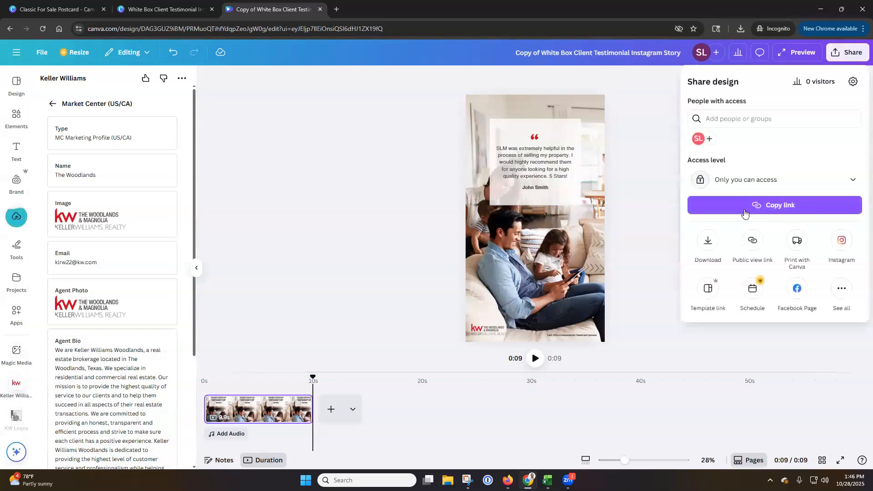
{"action": "left_click", "coordinate": [707, 242]}
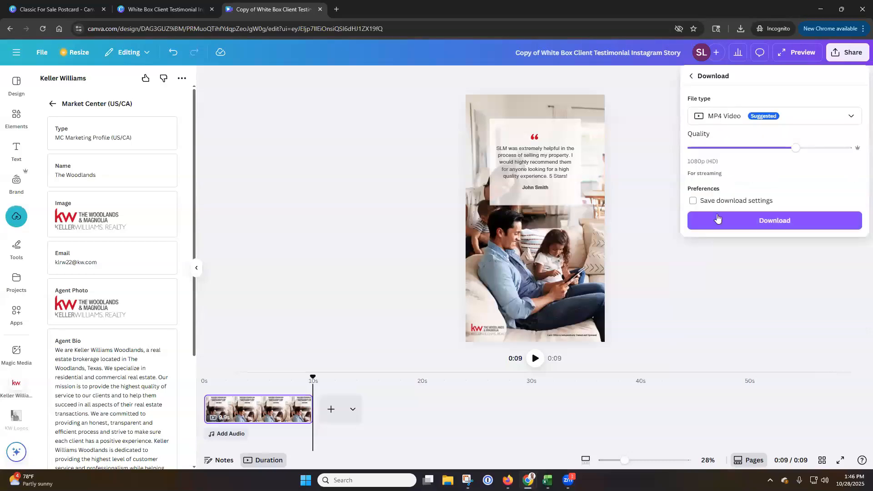
{"action": "left_click", "coordinate": [717, 219]}
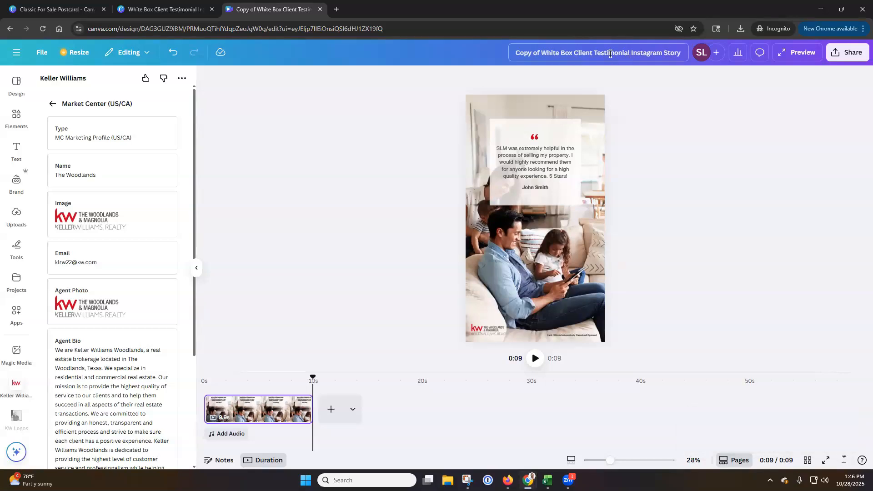
Rename the design as "Testimonial Reel - " followed by the client's full name
{"action": "left_click", "coordinate": [610, 53]}
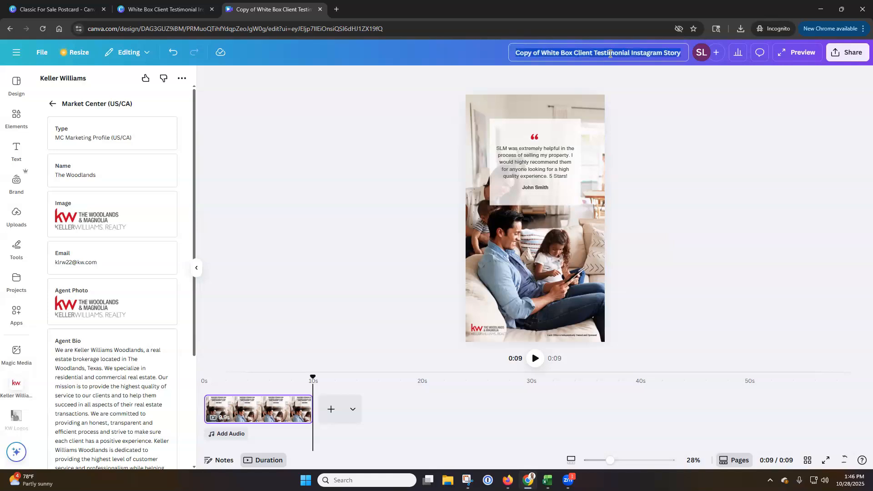
{"action": "type", "text": "Testimonial"}
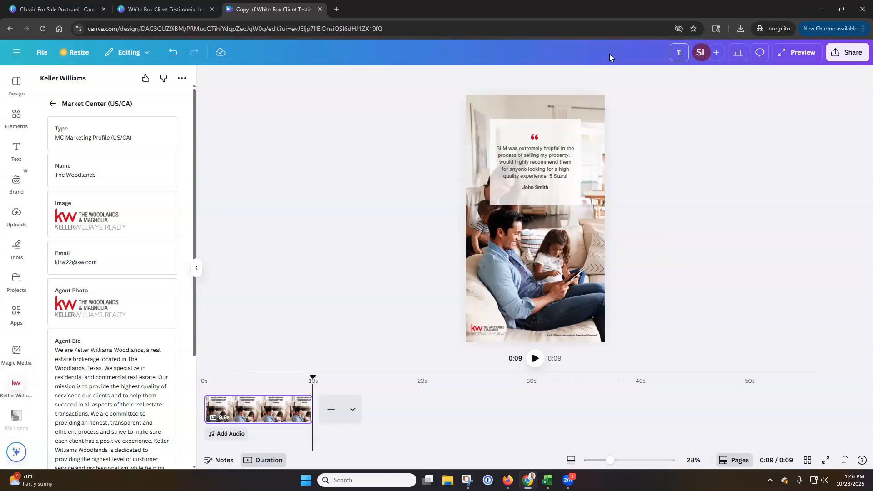
{"action": "type", "text": "Reel 10/28"}
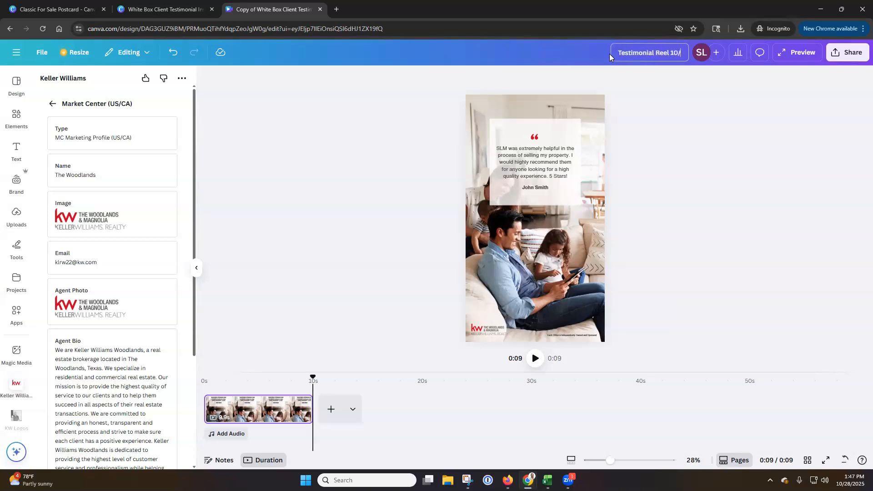
{"action": "key", "text": "BackSpace"}
{"action": "key", "text": "BackSpace"}
{"action": "key", "text": "BackSpace"}
{"action": "key", "text": "BackSpace"}
{"action": "key", "text": "BackSpace"}
{"action": "type", "text": "- John Smith"}
{"action": "left_click", "coordinate": [733, 165]}
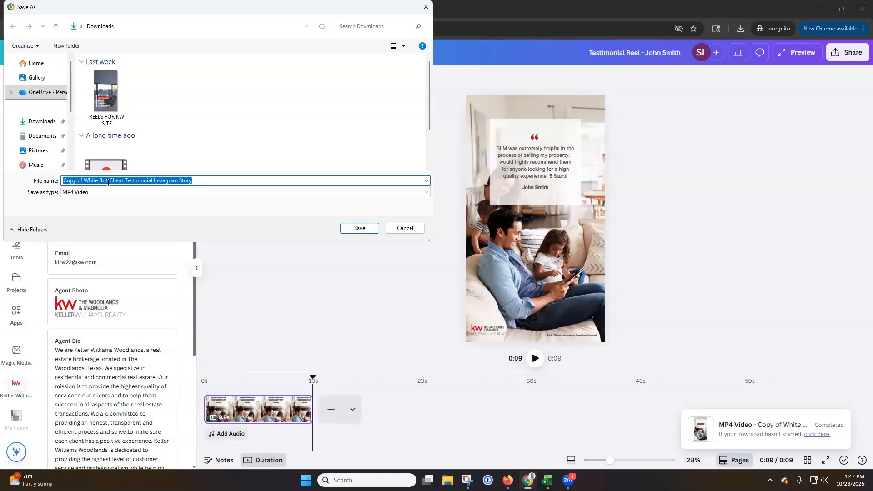
Save the MP4 video in Downloads as "Instagram Story - " followed by the client's full name
{"action": "type", "text": "Instagram Story - John Smith"}
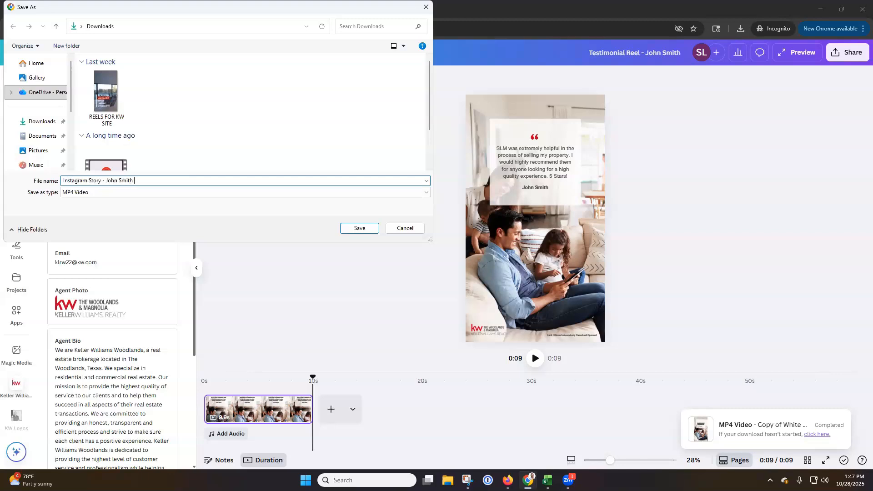
{"action": "type", "text": "l"}
{"action": "key", "text": "Return"}
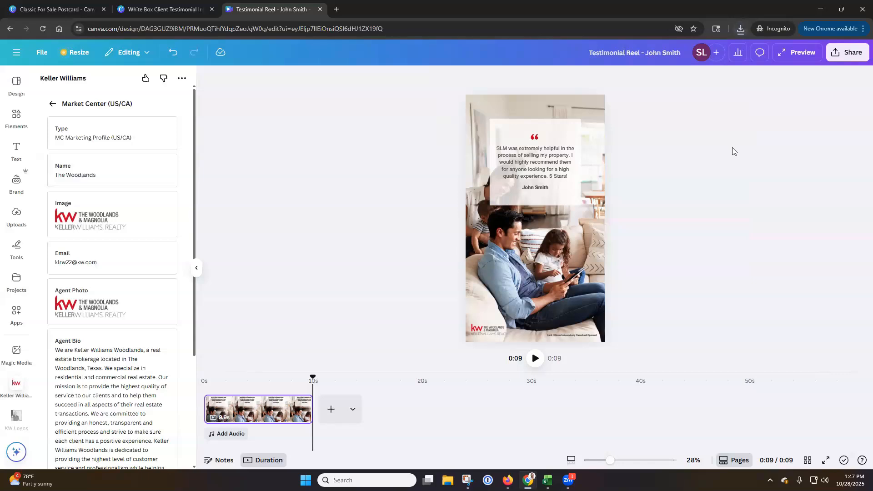
Leave the testimonial design for the home page and view the recent designs and folders in the projects overview
{"action": "left_click", "coordinate": [16, 52]}
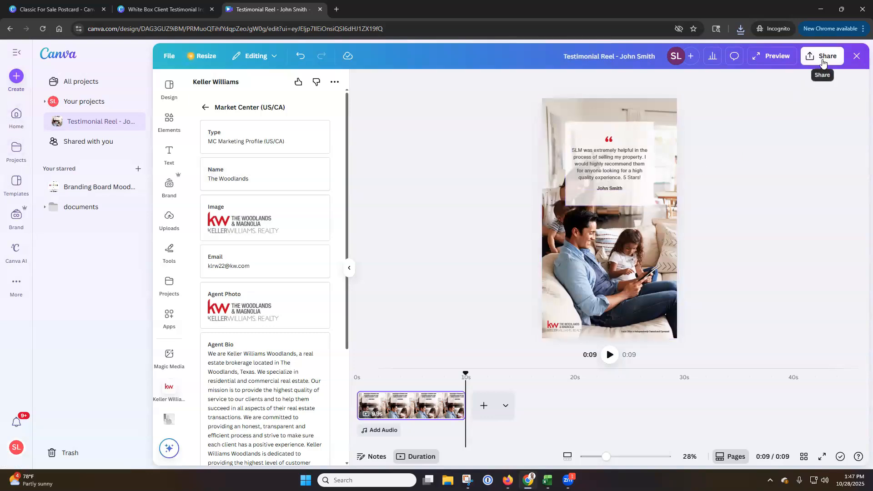
{"action": "left_click", "coordinate": [18, 119]}
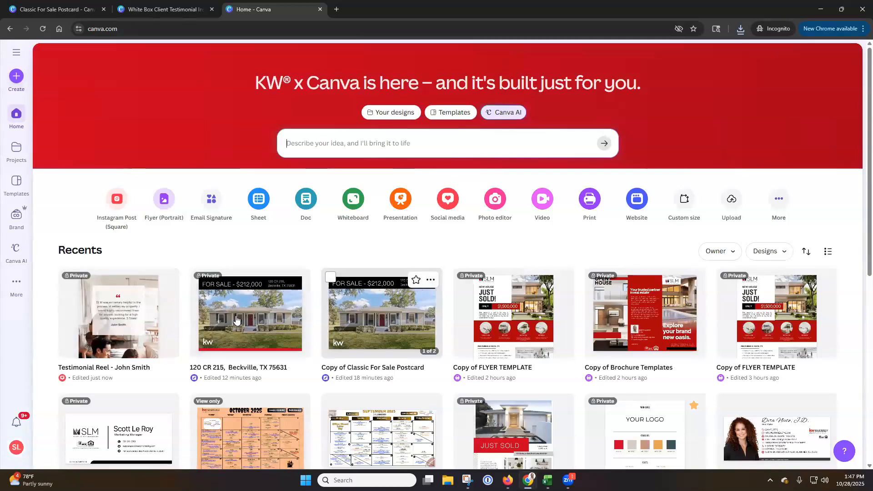
{"action": "left_click", "coordinate": [18, 155]}
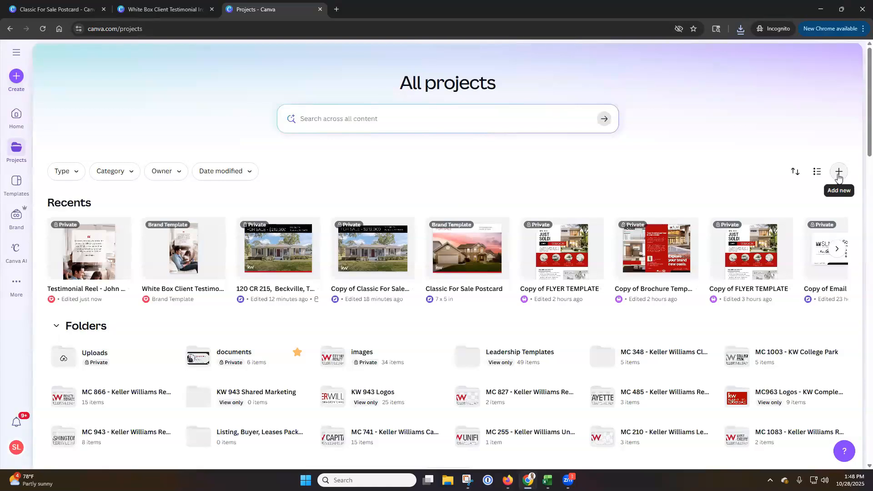
Search the Canva template library for "brand kit"
{"action": "left_click", "coordinate": [17, 182]}
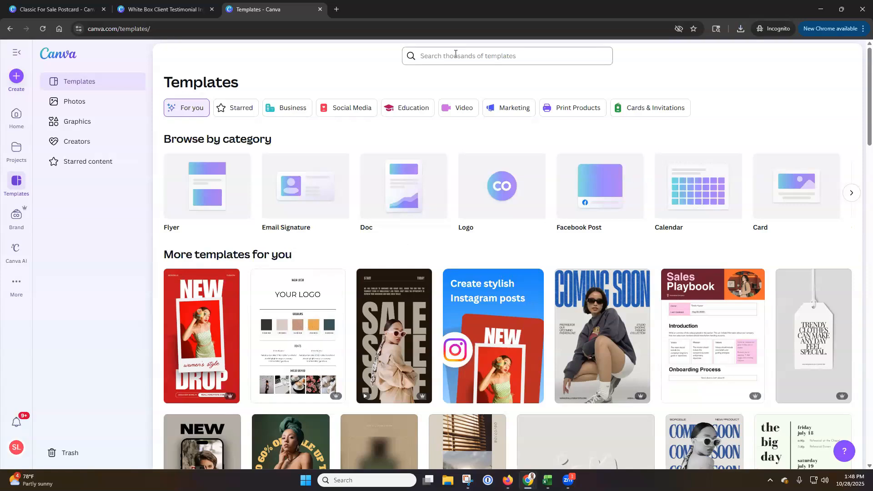
{"action": "left_click", "coordinate": [493, 59]}
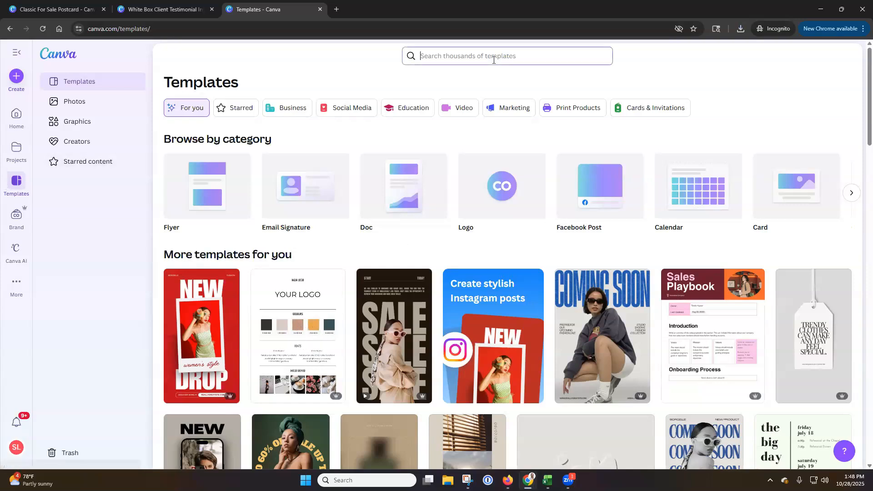
{"action": "type", "text": "brand kit"}
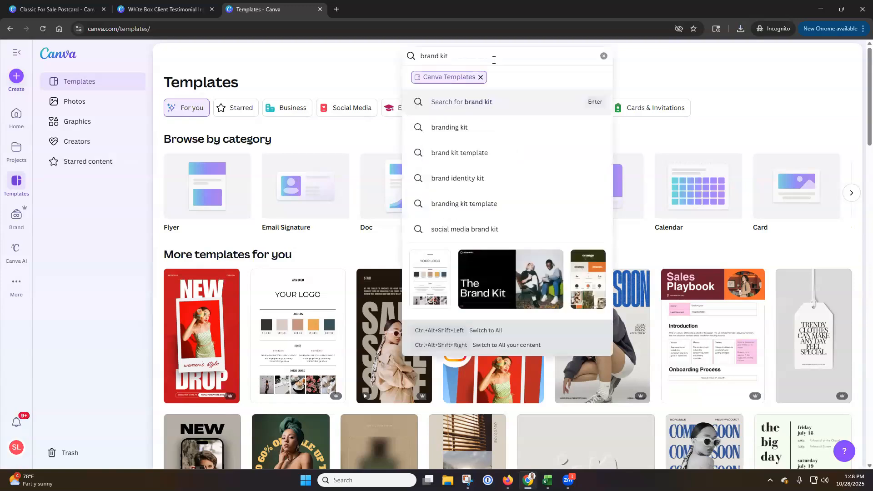
{"action": "key", "text": "Return"}
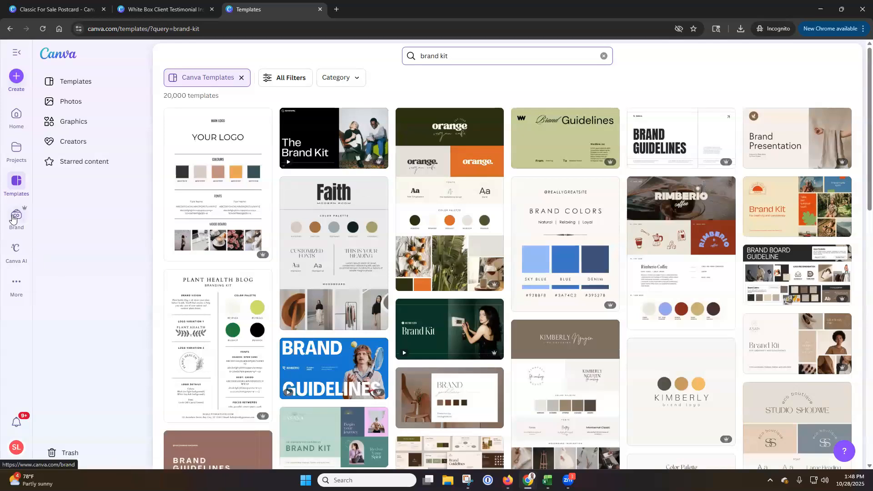
Create a new design from the Branding Board Mood Board Template
{"action": "left_click", "coordinate": [227, 183]}
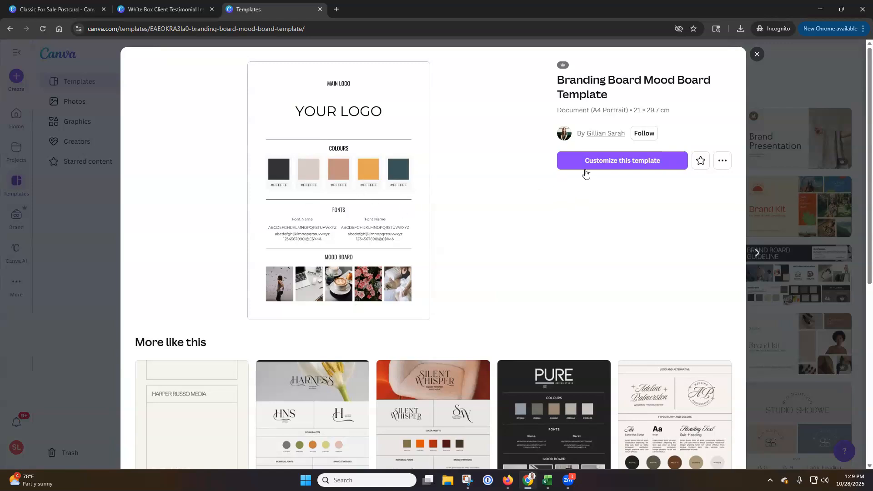
{"action": "left_click", "coordinate": [604, 168]}
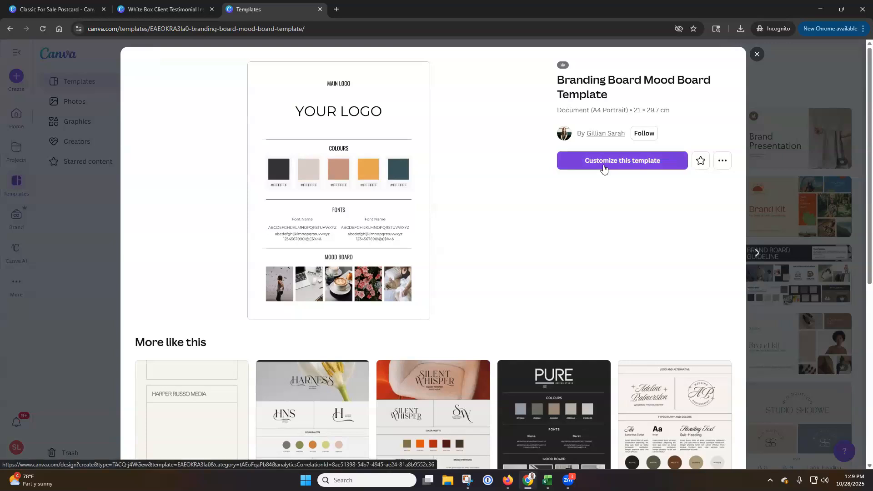
{"action": "left_click", "coordinate": [604, 168]}
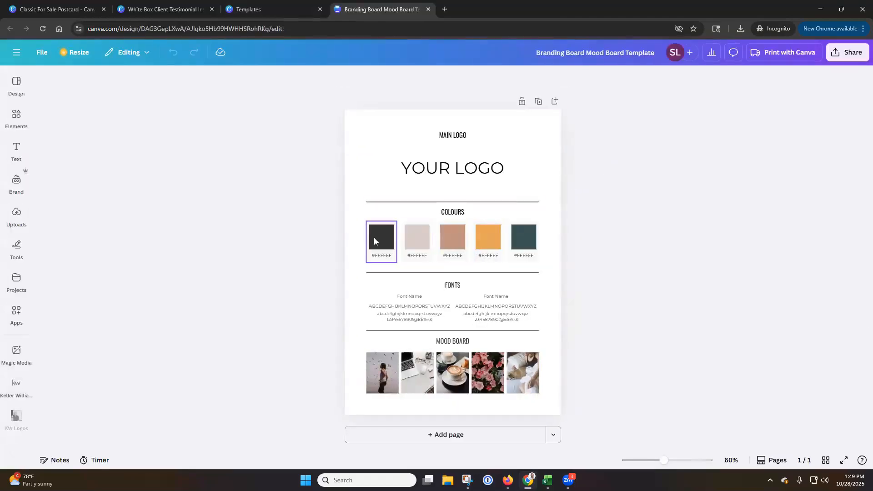
Recolor the first swatch under Colours with a custom solid red, #F40000
{"action": "left_click", "coordinate": [385, 241]}
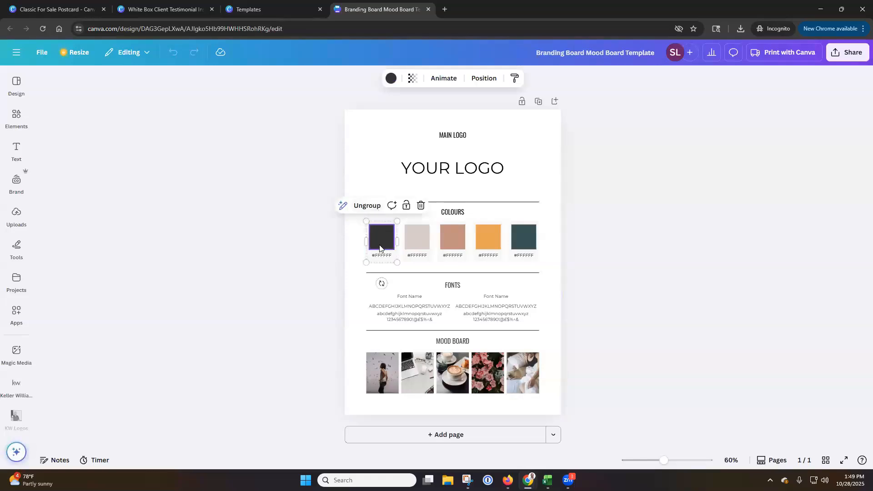
{"action": "mouse_move", "coordinate": [384, 237]}
{"action": "left_mouse_down"}
{"action": "mouse_move", "coordinate": [373, 237]}
{"action": "mouse_move", "coordinate": [385, 237]}
{"action": "left_mouse_up"}
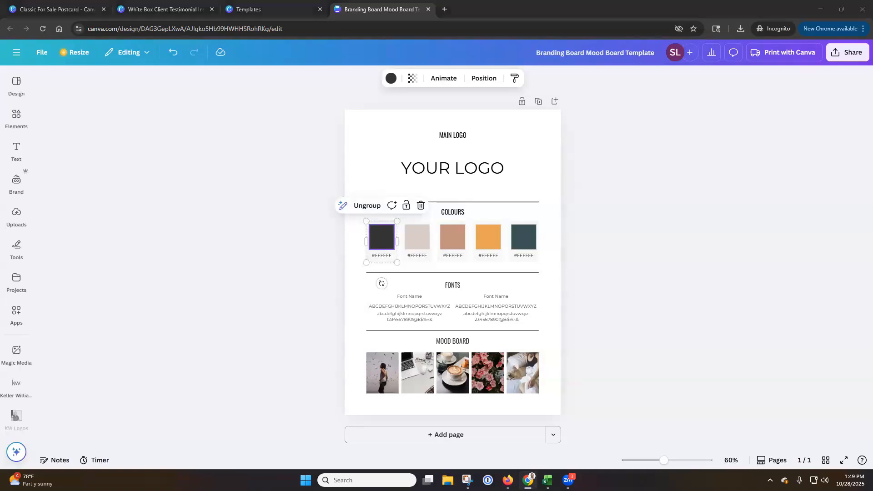
{"action": "left_click", "coordinate": [368, 206]}
{"action": "left_click", "coordinate": [298, 249]}
{"action": "left_click", "coordinate": [379, 240]}
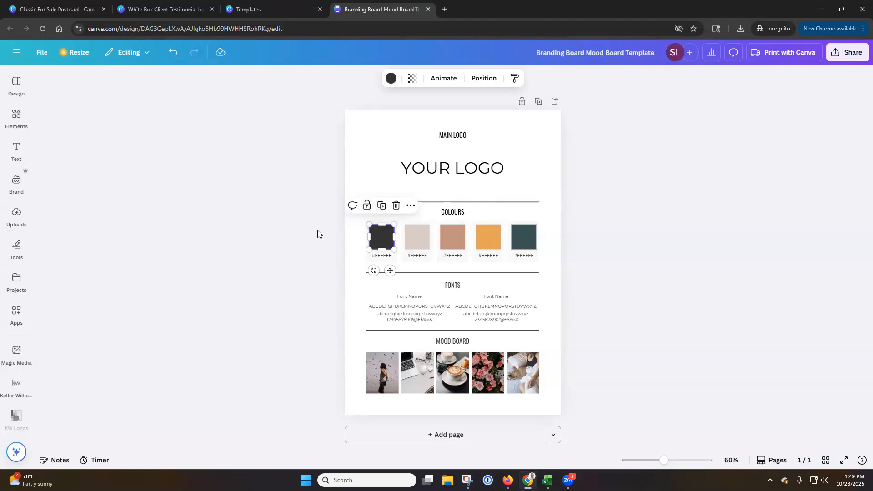
{"action": "left_click", "coordinate": [391, 78]}
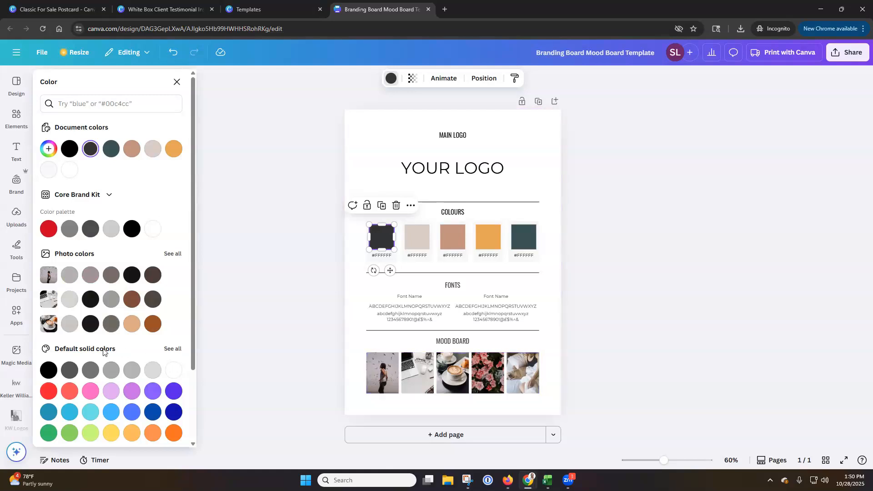
{"action": "scroll", "coordinate": [112, 339], "scroll_direction": "down", "scroll_amount": 2}
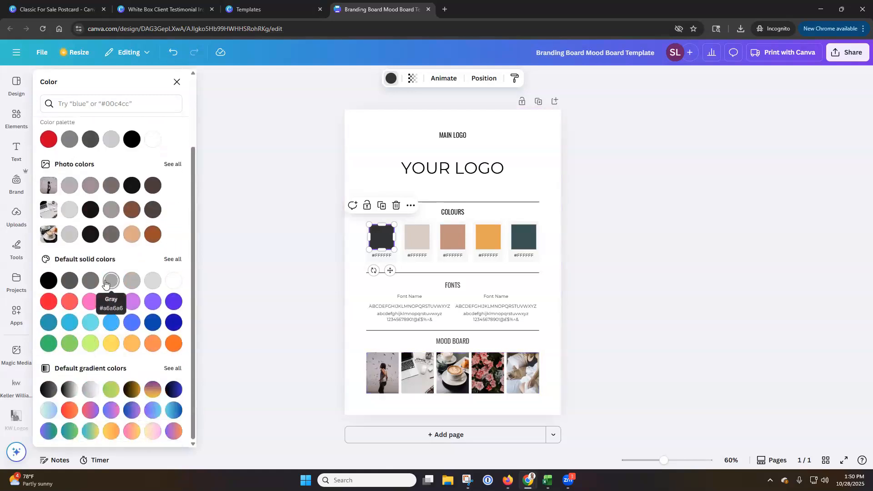
{"action": "scroll", "coordinate": [107, 295], "scroll_direction": "up", "scroll_amount": 2}
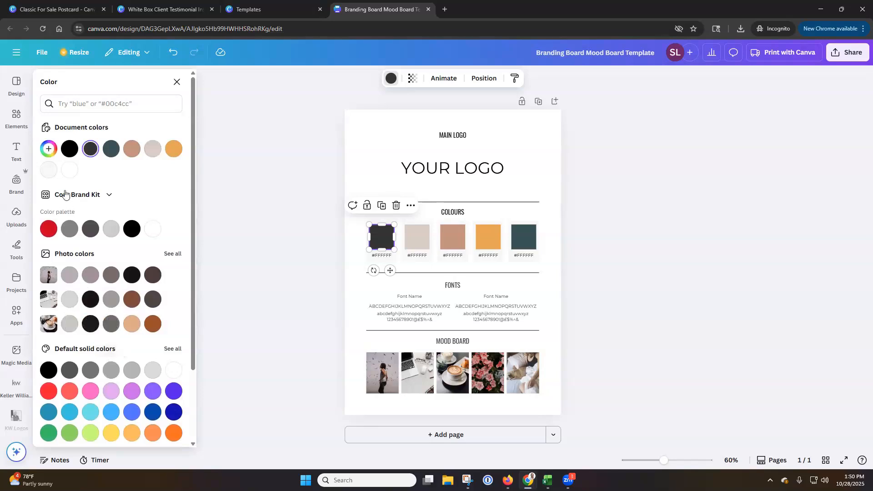
{"action": "left_click", "coordinate": [49, 151]}
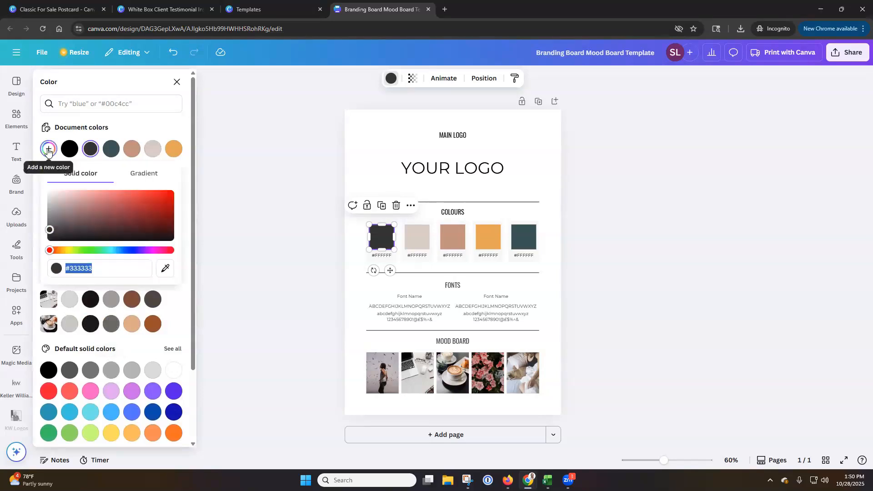
{"action": "left_click_drag", "start_coordinate": [50, 230], "coordinate": [180, 195]}
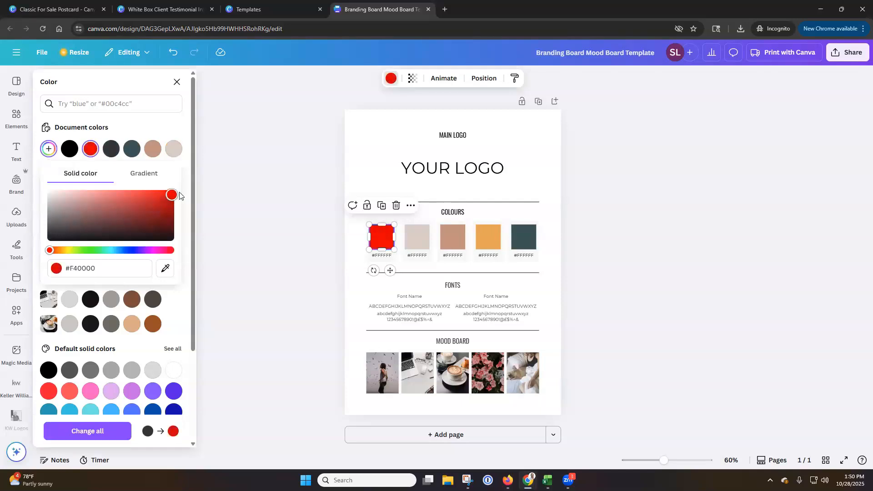
Copy the red's hex code and replace the first swatch's label with F40000
{"action": "mouse_move", "coordinate": [66, 268]}
{"action": "left_mouse_down"}
{"action": "mouse_move", "coordinate": [96, 268]}
{"action": "mouse_move", "coordinate": [78, 270]}
{"action": "left_mouse_up"}
{"action": "left_click", "coordinate": [81, 270]}
{"action": "left_click_drag", "start_coordinate": [74, 270], "coordinate": [71, 271]}
{"action": "key", "text": "ctrl+c"}
{"action": "double_click", "coordinate": [378, 257]}
{"action": "key", "text": "ctrl+v"}
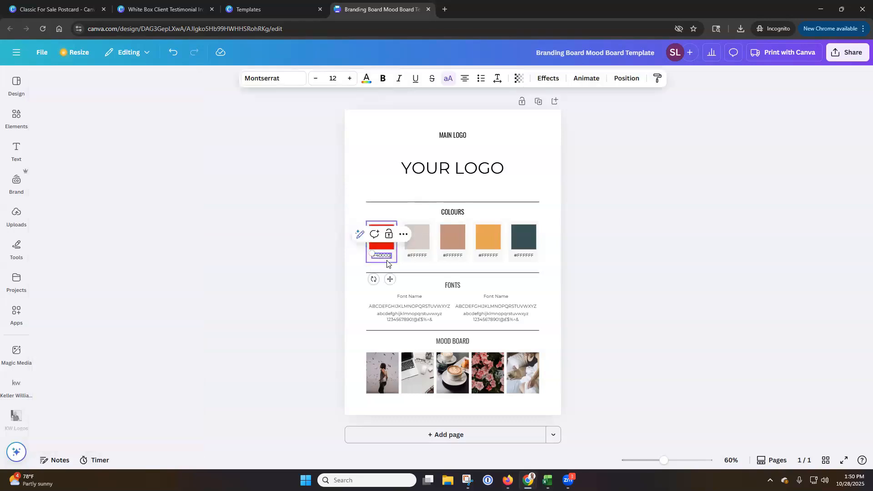
{"action": "left_click", "coordinate": [637, 239]}
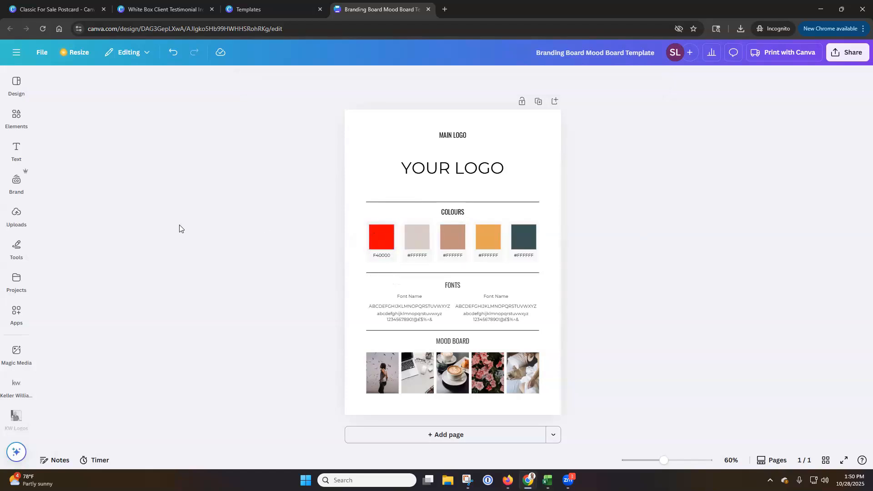
Set the first font sample's name, uppercase alphabet, and lowercase and number lines to the Alike font
{"action": "left_click", "coordinate": [17, 181]}
{"action": "left_click", "coordinate": [410, 301]}
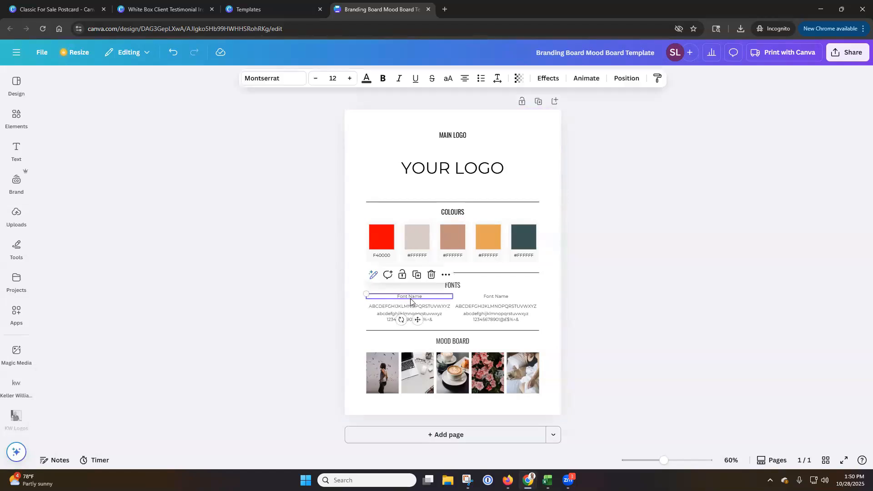
{"action": "left_click", "coordinate": [299, 80]}
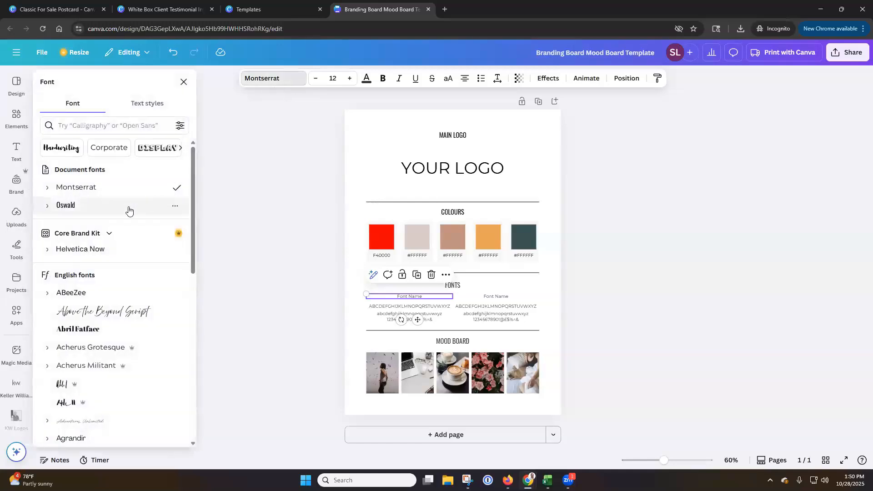
{"action": "scroll", "coordinate": [134, 301], "scroll_direction": "down", "scroll_amount": 1}
{"action": "scroll", "coordinate": [134, 301], "scroll_direction": "down", "scroll_amount": 5}
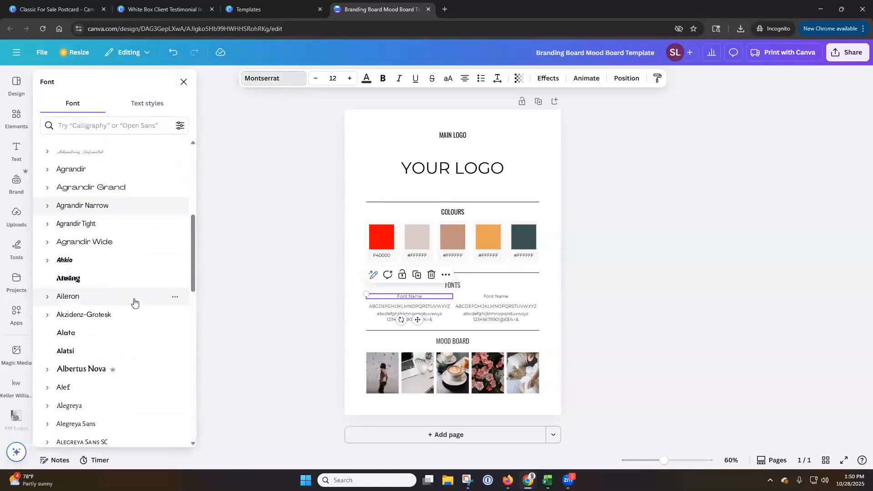
{"action": "scroll", "coordinate": [110, 299], "scroll_direction": "down", "scroll_amount": 5}
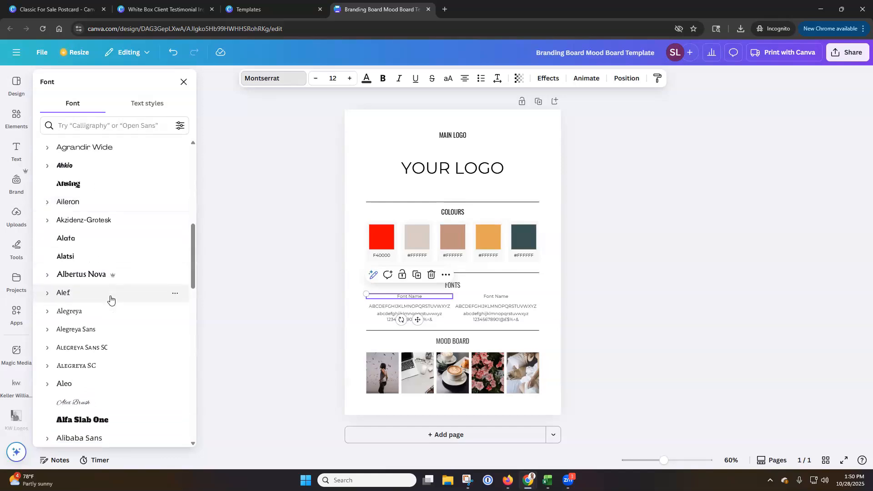
{"action": "scroll", "coordinate": [110, 291], "scroll_direction": "down", "scroll_amount": 1}
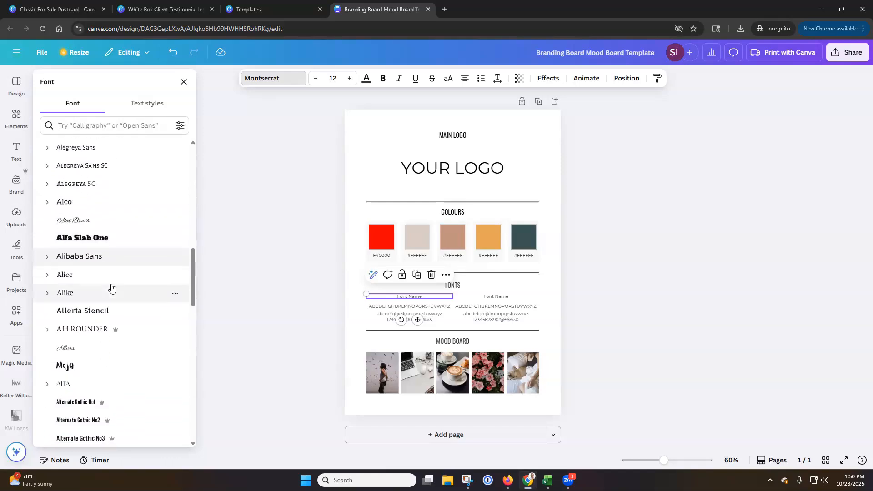
{"action": "left_click", "coordinate": [82, 296]}
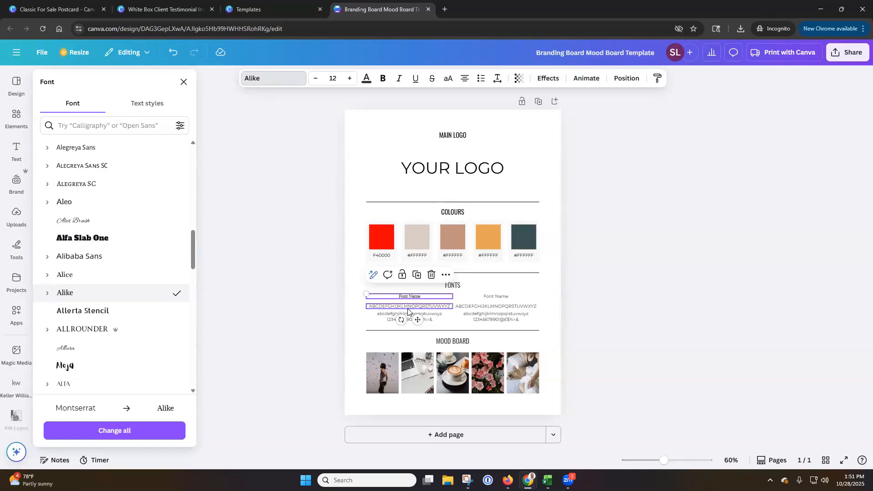
{"action": "left_click", "coordinate": [408, 310]}
{"action": "left_click", "coordinate": [396, 319]}
{"action": "left_click", "coordinate": [69, 294]}
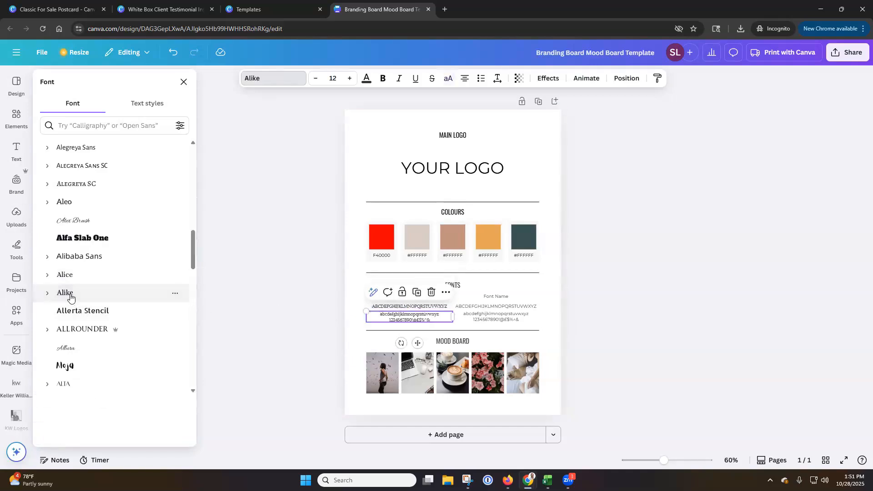
Set the second font sample's name, uppercase alphabet, and lowercase and number lines to the Alta font
{"action": "left_click", "coordinate": [487, 297]}
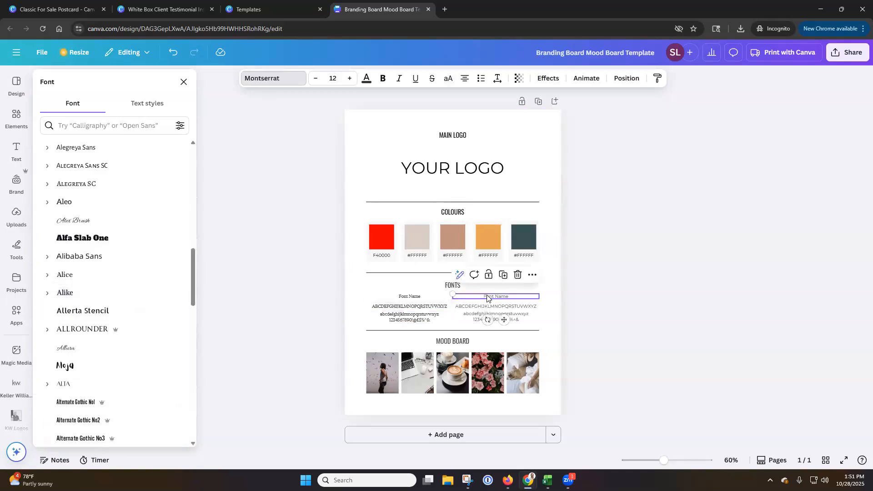
{"action": "scroll", "coordinate": [85, 305], "scroll_direction": "down", "scroll_amount": 3}
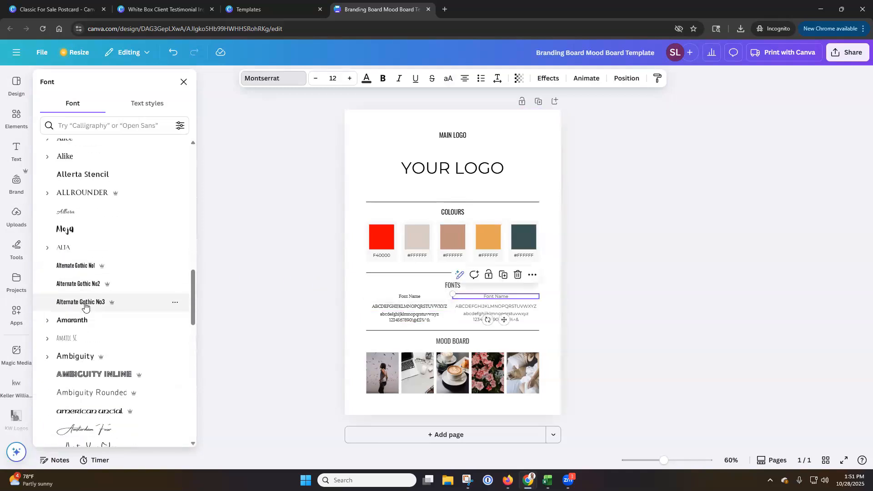
{"action": "scroll", "coordinate": [85, 306], "scroll_direction": "down", "scroll_amount": 1}
{"action": "left_click", "coordinate": [72, 204]}
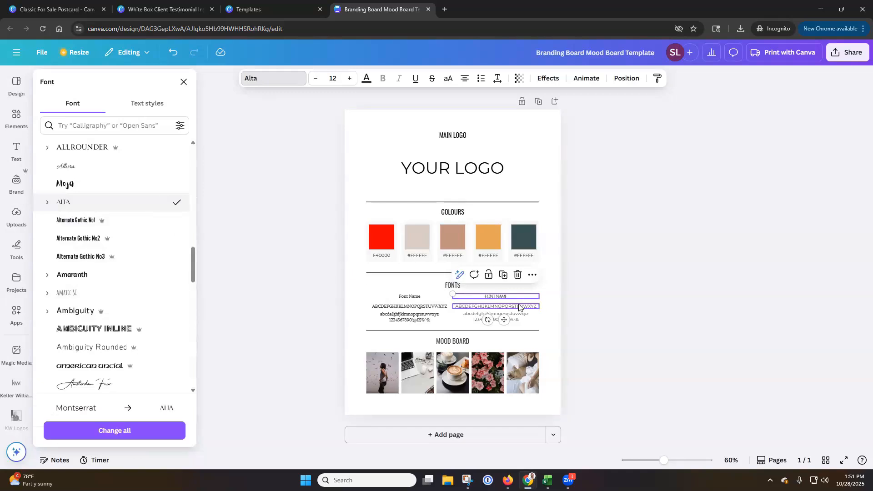
{"action": "left_click", "coordinate": [70, 204]}
{"action": "left_click", "coordinate": [515, 318]}
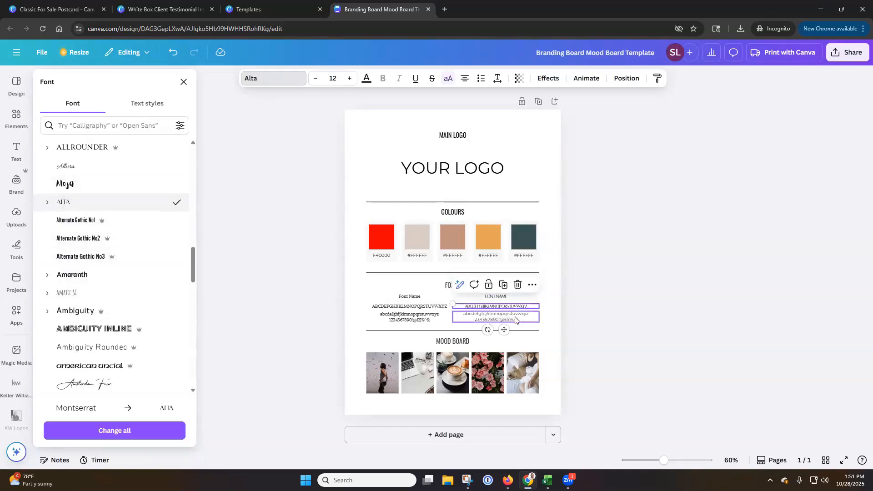
{"action": "left_click", "coordinate": [68, 203]}
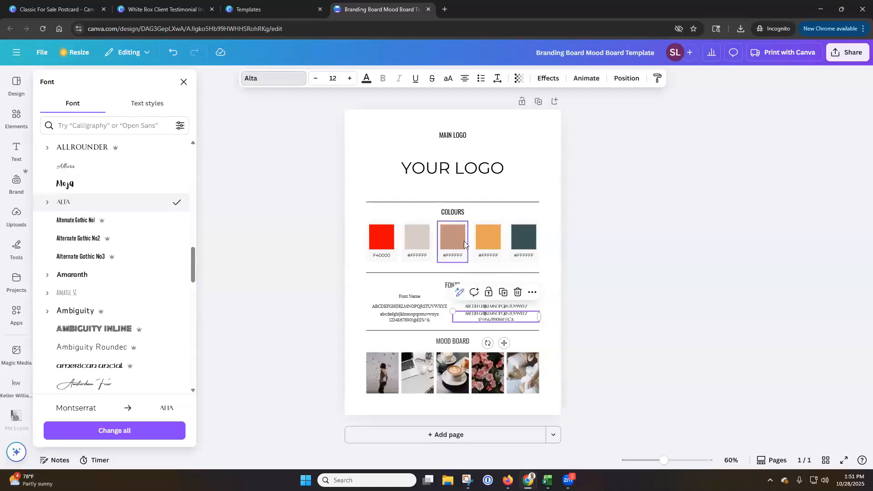
Replace the MAIN LOGO heading above the logo placeholder with SLM BRAND KIT
{"action": "left_click", "coordinate": [459, 139]}
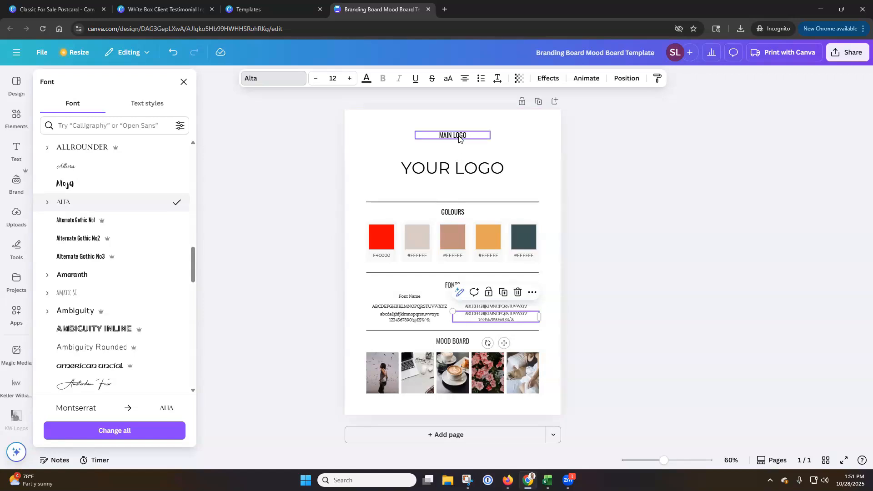
{"action": "left_click", "coordinate": [459, 135]}
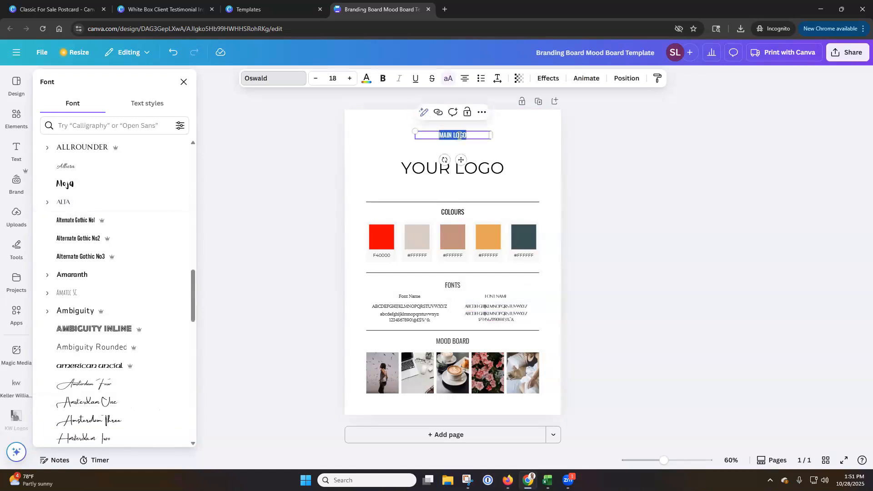
{"action": "type", "text": "SLM B"}
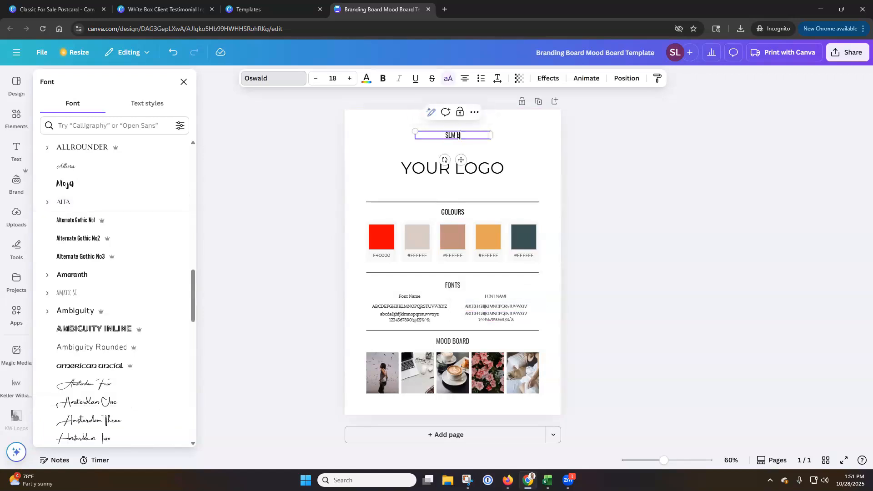
{"action": "type", "text": "RAND KIT"}
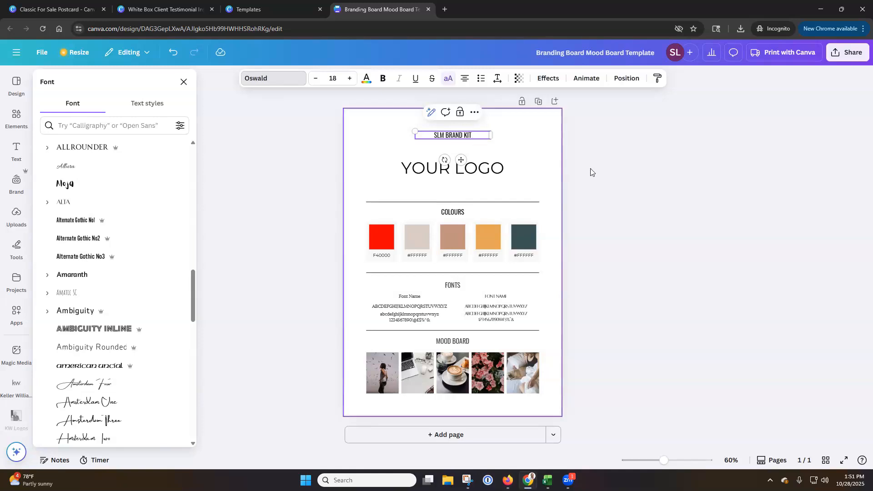
{"action": "left_click", "coordinate": [619, 172]}
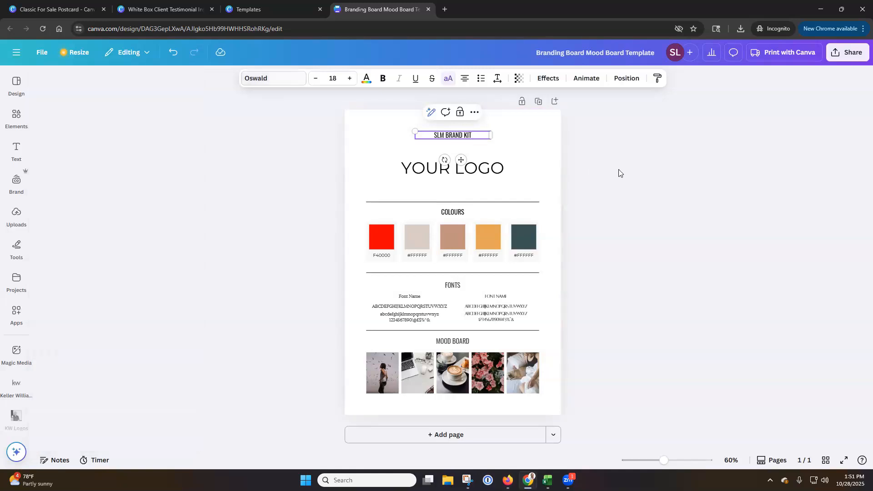
{"action": "left_click", "coordinate": [553, 137]}
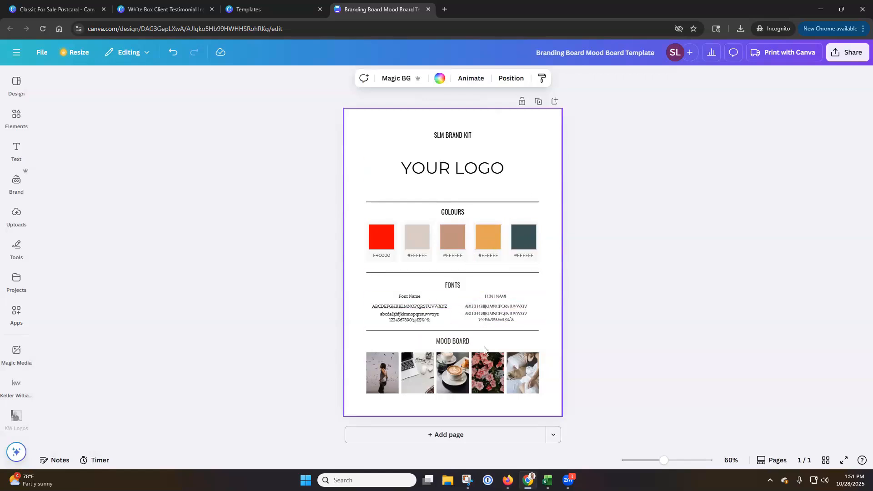
{"action": "left_click", "coordinate": [426, 369]}
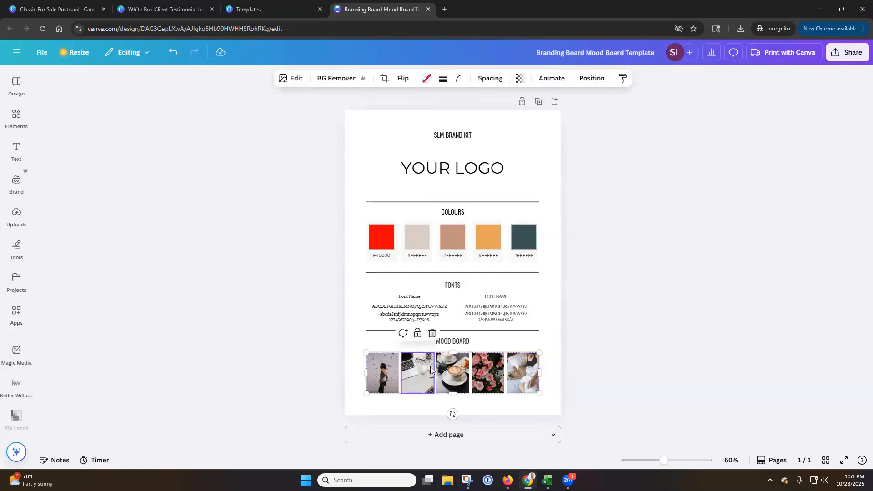
{"action": "left_click", "coordinate": [391, 373]}
{"action": "left_click", "coordinate": [455, 377]}
{"action": "left_click", "coordinate": [478, 376]}
{"action": "left_click", "coordinate": [515, 378]}
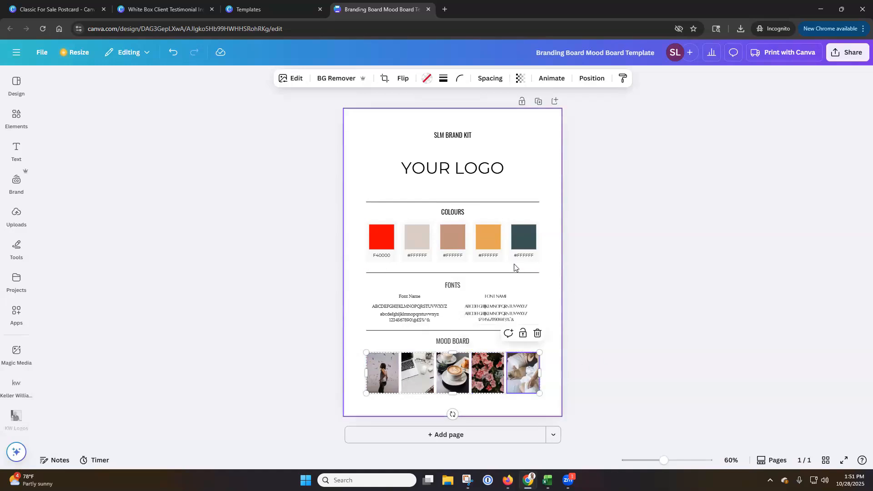
{"action": "left_click", "coordinate": [455, 172]}
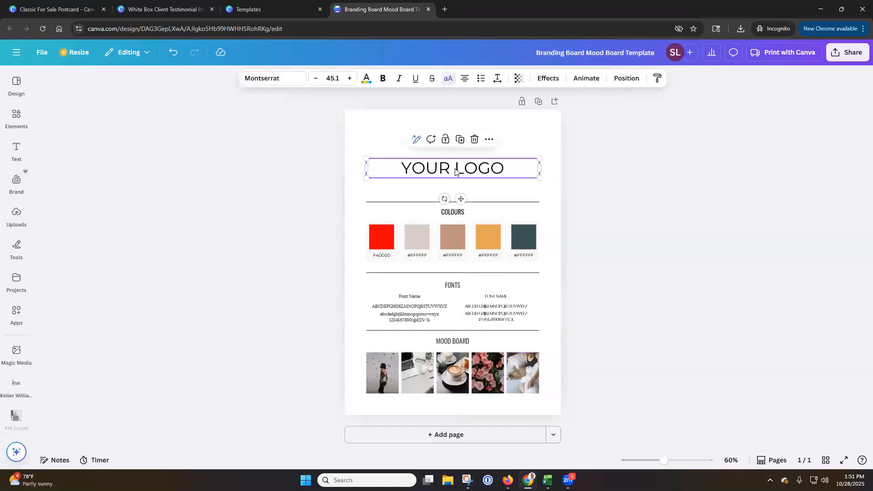
Rename the design as SLM Mood Board
{"action": "left_click", "coordinate": [622, 52]}
{"action": "type", "text": "SLM M"}
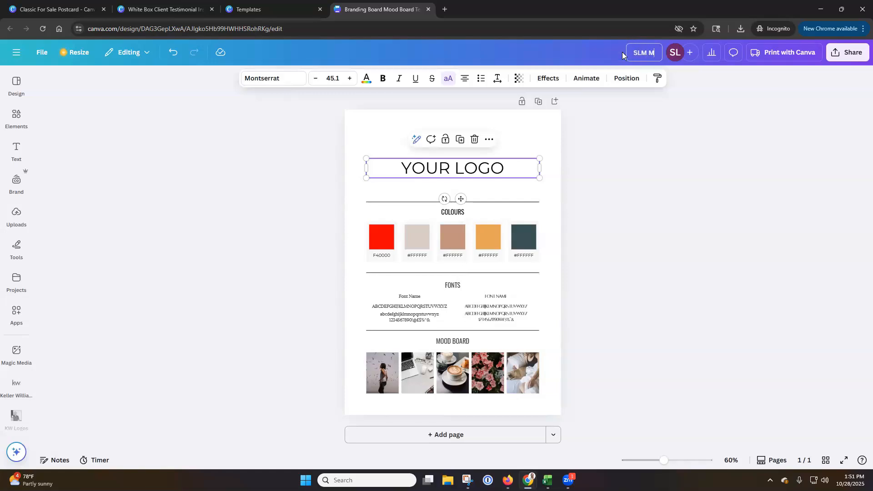
{"action": "type", "text": "ood Board"}
{"action": "left_click", "coordinate": [666, 217]}
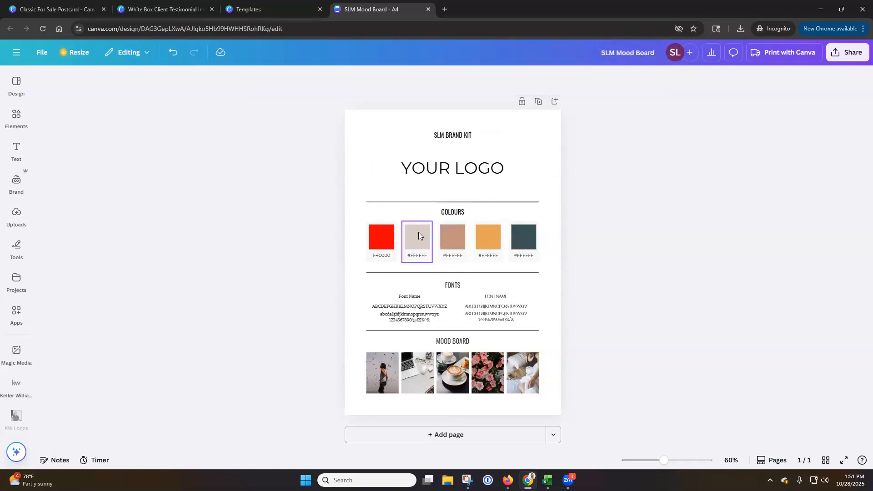
Recolor the second swatch under Colours with a custom solid green, #4D823D
{"action": "left_click", "coordinate": [418, 240]}
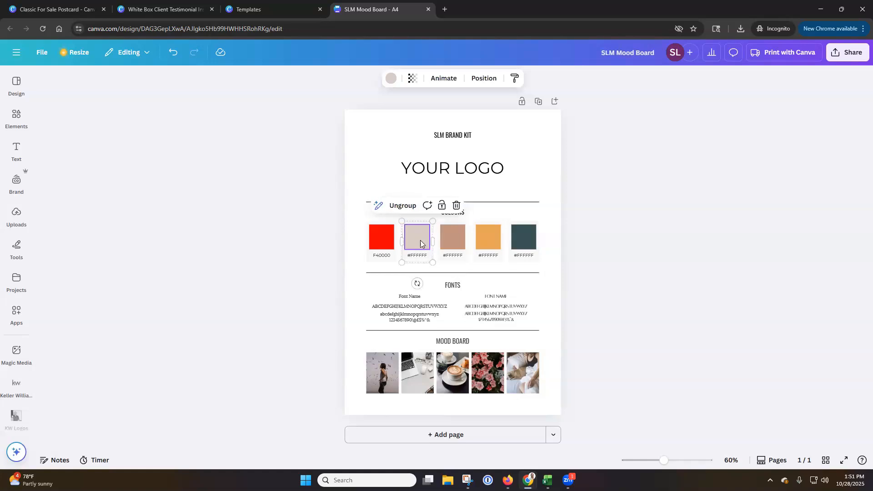
{"action": "left_click", "coordinate": [392, 79]}
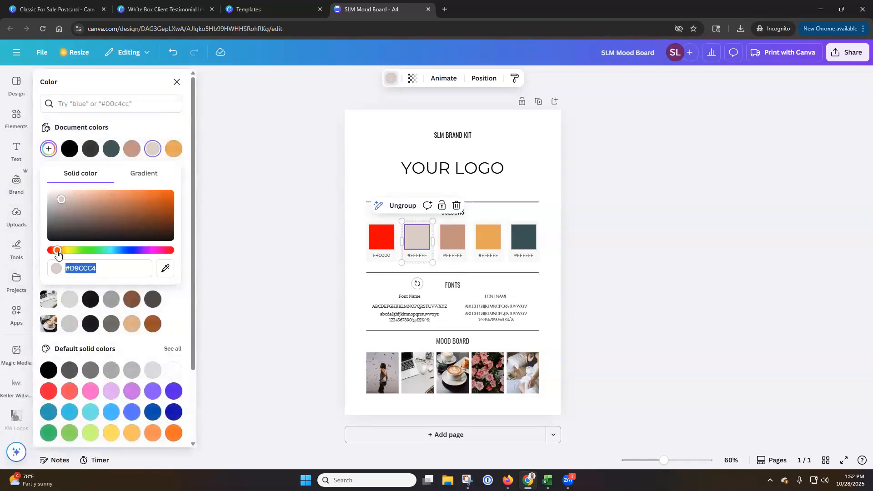
{"action": "left_click_drag", "start_coordinate": [57, 251], "coordinate": [85, 251]}
{"action": "left_click", "coordinate": [64, 199]}
{"action": "left_click_drag", "start_coordinate": [64, 200], "coordinate": [114, 215]}
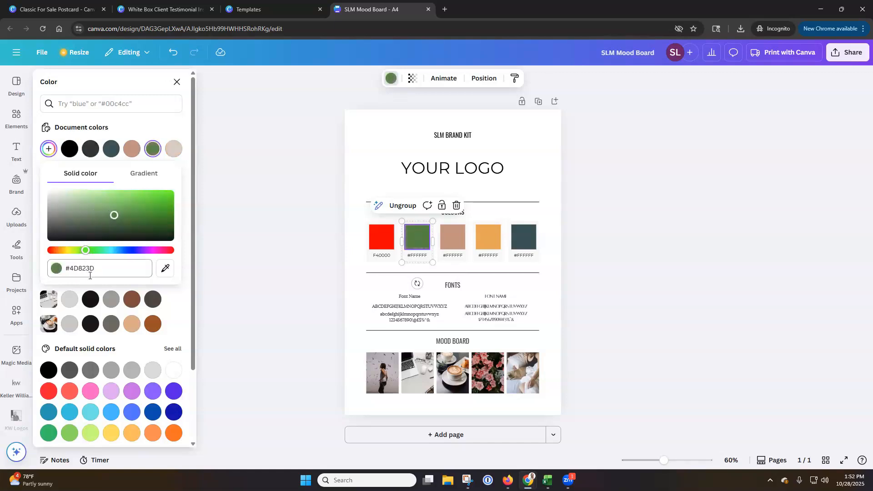
Copy the green's hex code and replace the second swatch's label with 4D823D
{"action": "left_click", "coordinate": [96, 271]}
{"action": "key", "text": "ctrl+c"}
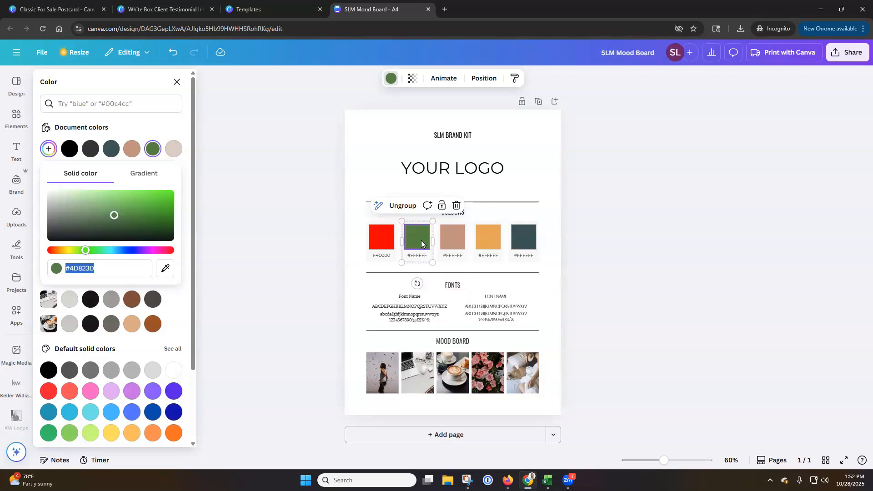
{"action": "left_click", "coordinate": [421, 259]}
{"action": "double_click", "coordinate": [420, 259]}
{"action": "key", "text": "ctrl+v"}
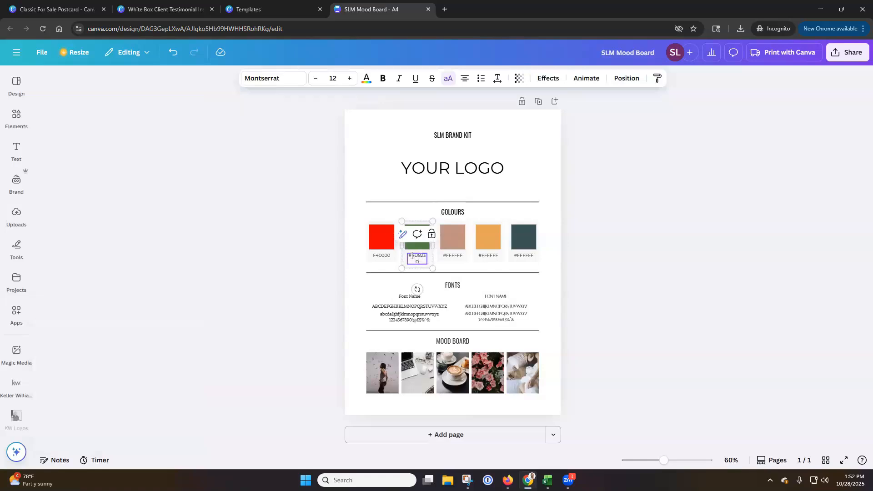
{"action": "key", "text": "BackSpace"}
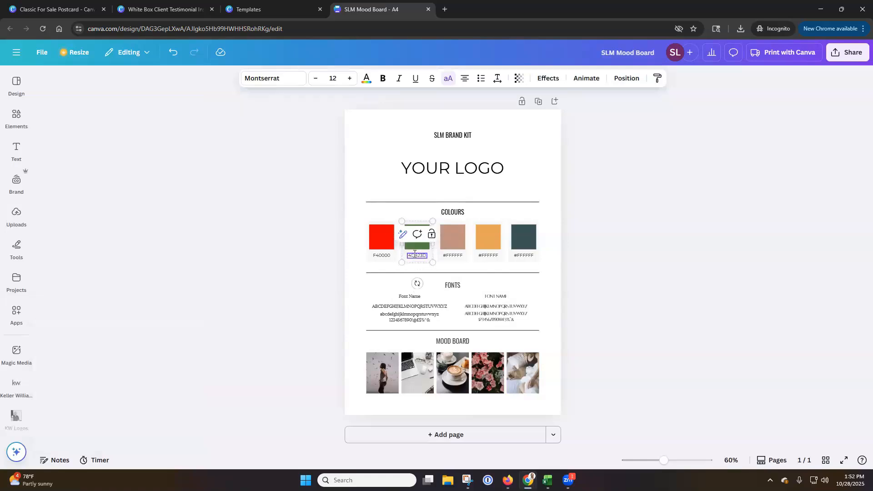
Recolor the third swatch under Colours with a custom solid burnt orange, #B6430E
{"action": "left_click", "coordinate": [454, 241]}
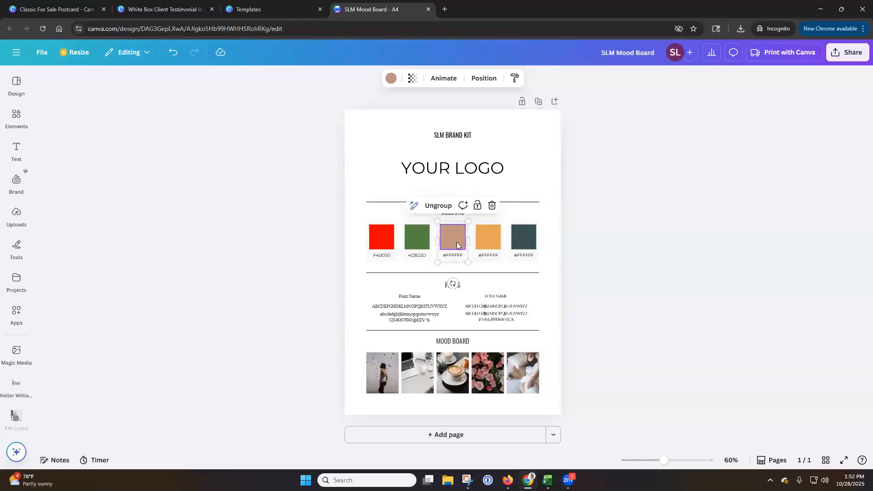
{"action": "left_click", "coordinate": [391, 78]}
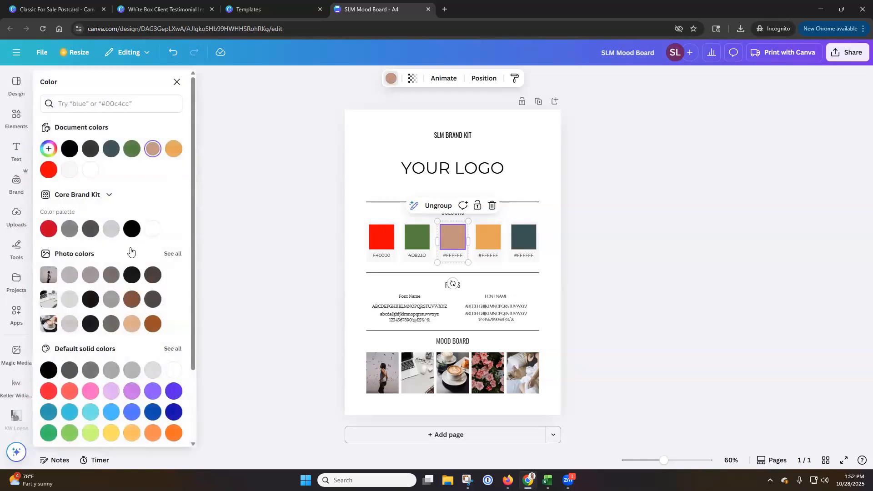
{"action": "left_click", "coordinate": [45, 148]}
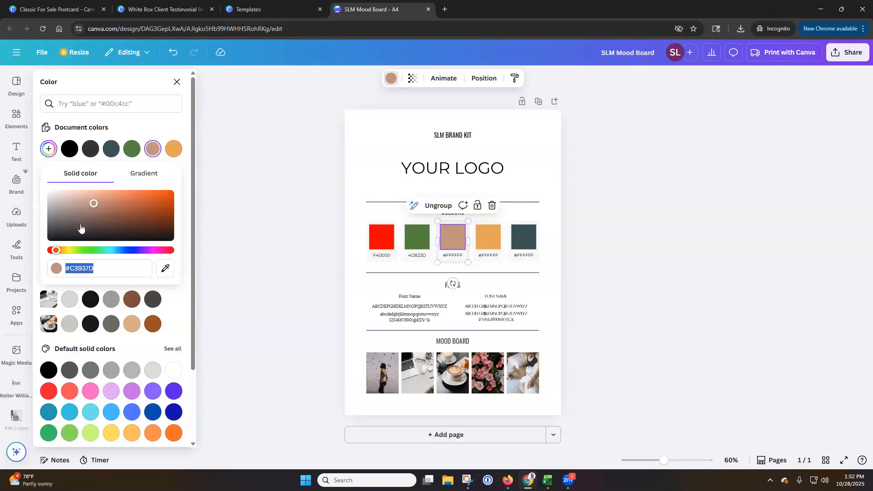
{"action": "left_click_drag", "start_coordinate": [95, 205], "coordinate": [163, 206]}
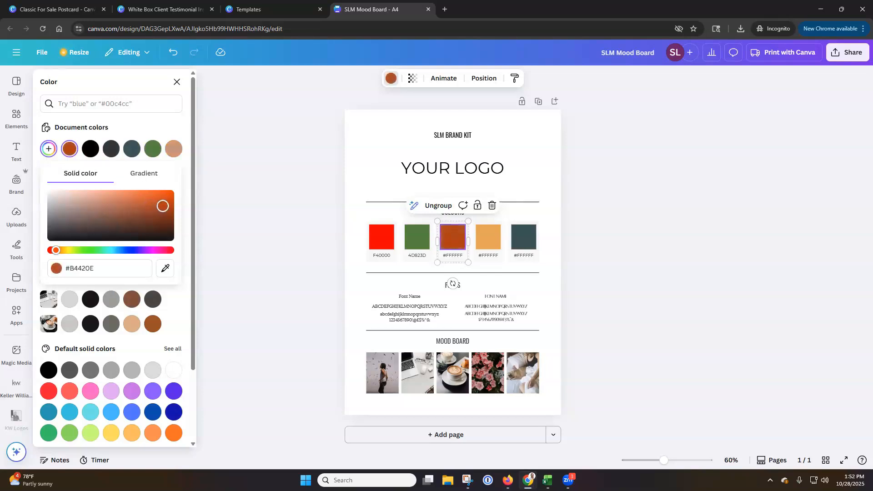
Copy the burnt orange's hex code and replace the third swatch's label with B6430E
{"action": "left_click_drag", "start_coordinate": [65, 269], "coordinate": [121, 269]}
{"action": "key", "text": "ctrl+c"}
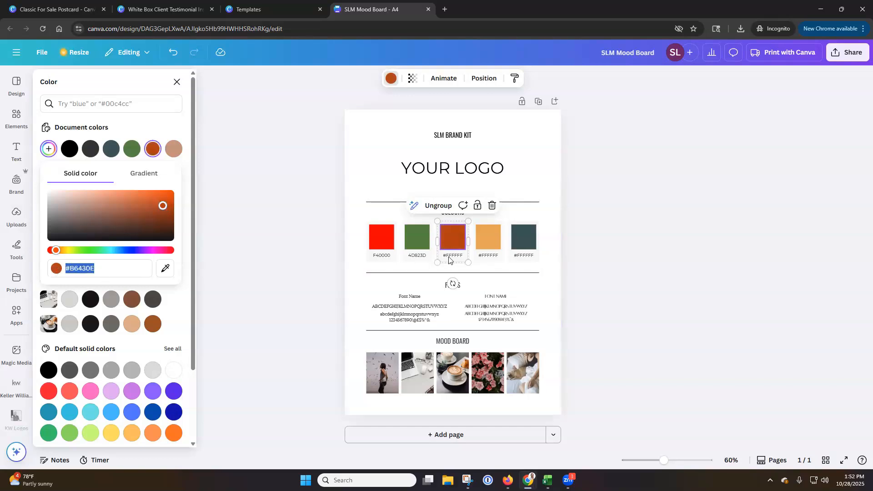
{"action": "double_click", "coordinate": [452, 256]}
{"action": "key", "text": "ctrl+v"}
{"action": "left_click", "coordinate": [448, 255]}
{"action": "key", "text": "BackSpace"}
{"action": "left_click", "coordinate": [637, 234]}
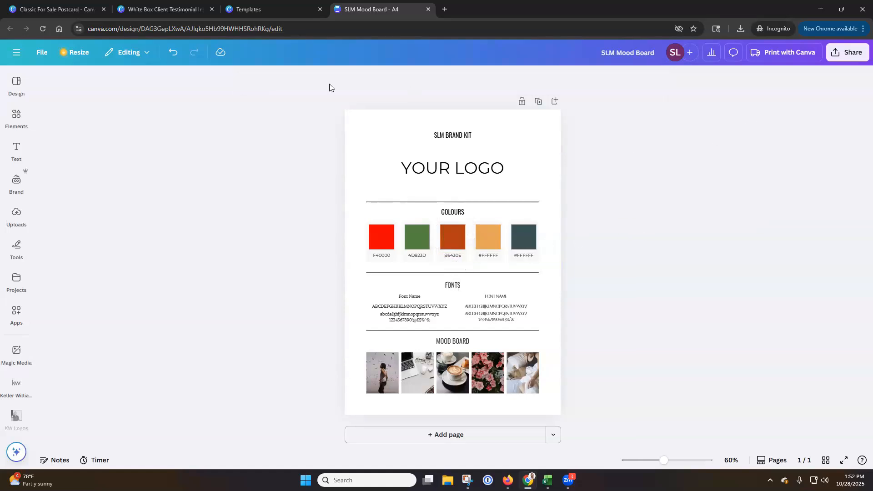
Leave the mood board design and return to the home page with the recent designs
{"action": "left_click", "coordinate": [19, 119]}
{"action": "left_click", "coordinate": [20, 119]}
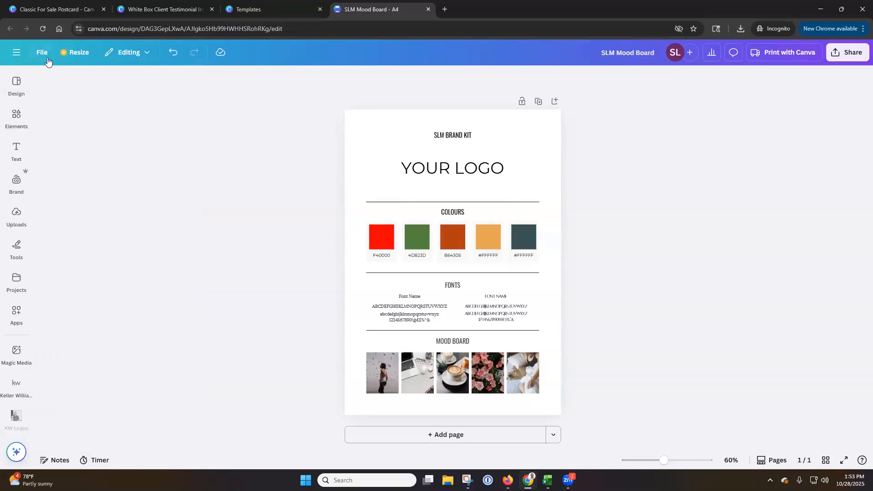
{"action": "left_click", "coordinate": [16, 53]}
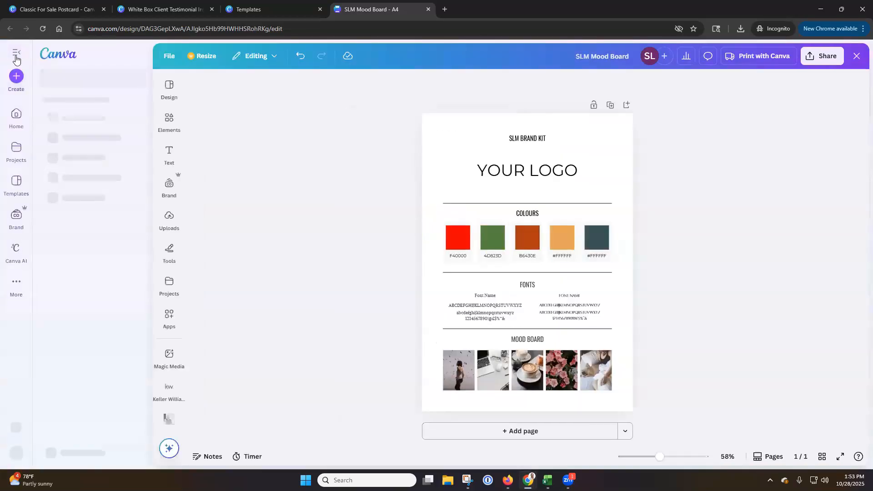
{"action": "left_click", "coordinate": [15, 125]}
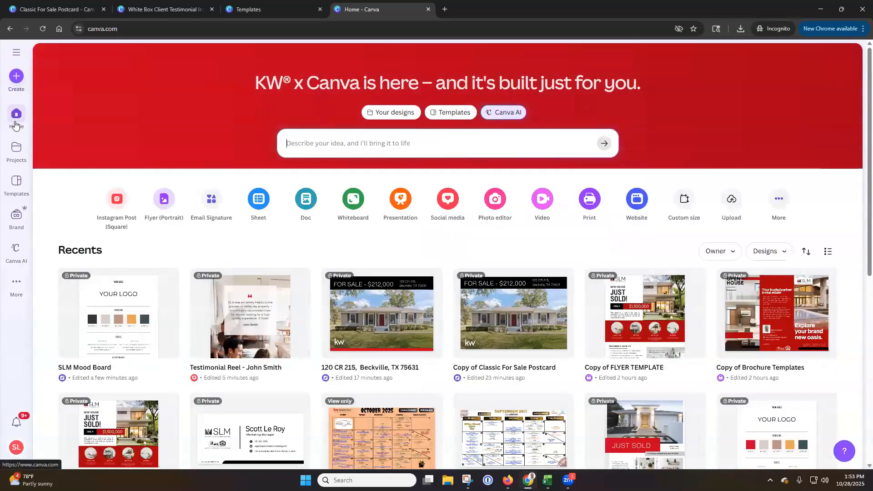
Star the SLM Mood Board design and move it into the SLM Collateral folder
{"action": "mouse_move", "coordinate": [169, 283]}
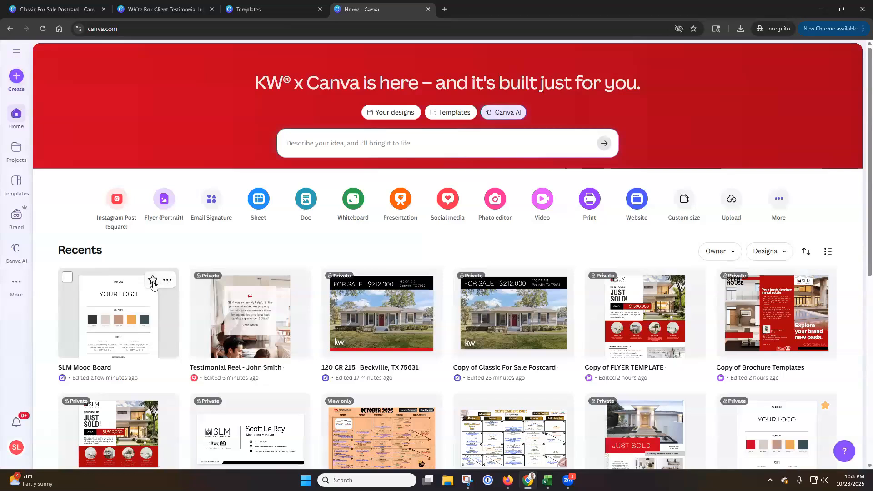
{"action": "left_click", "coordinate": [153, 281]}
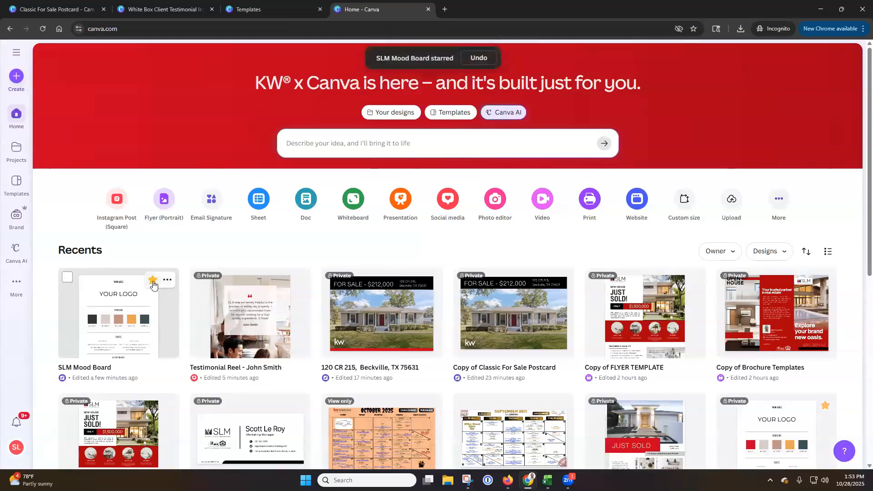
{"action": "left_click", "coordinate": [167, 281]}
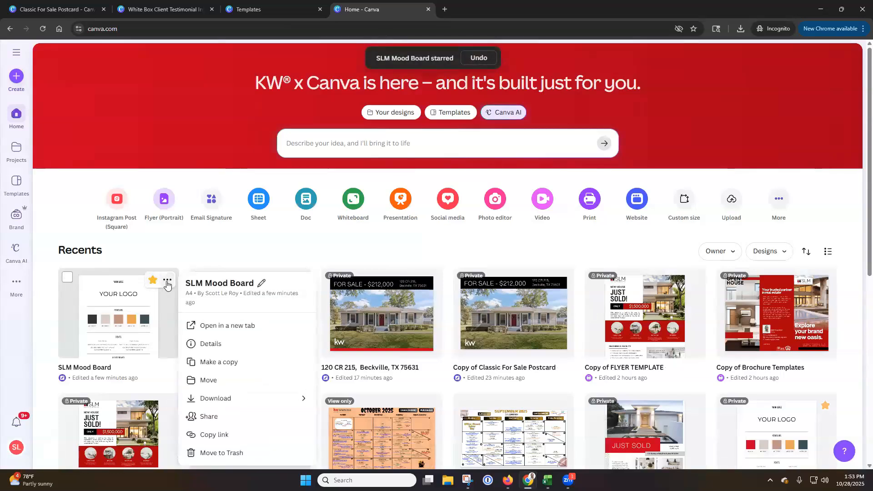
{"action": "left_click", "coordinate": [231, 381]}
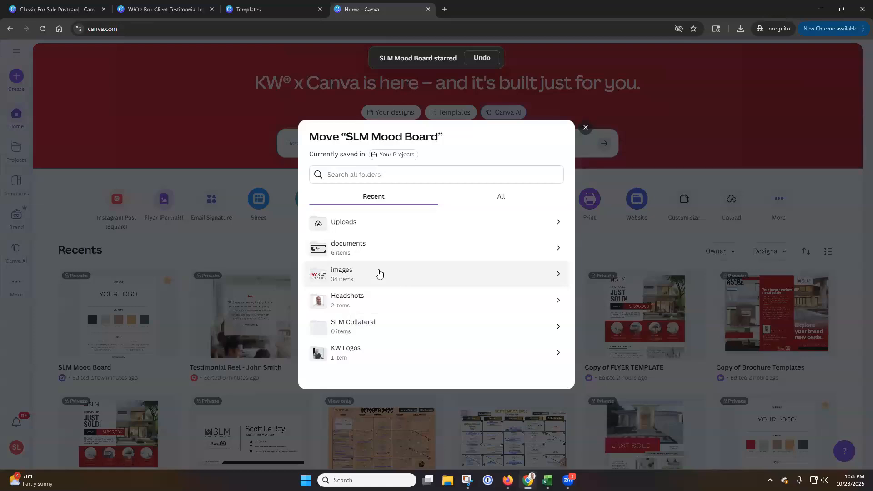
{"action": "left_click", "coordinate": [367, 329]}
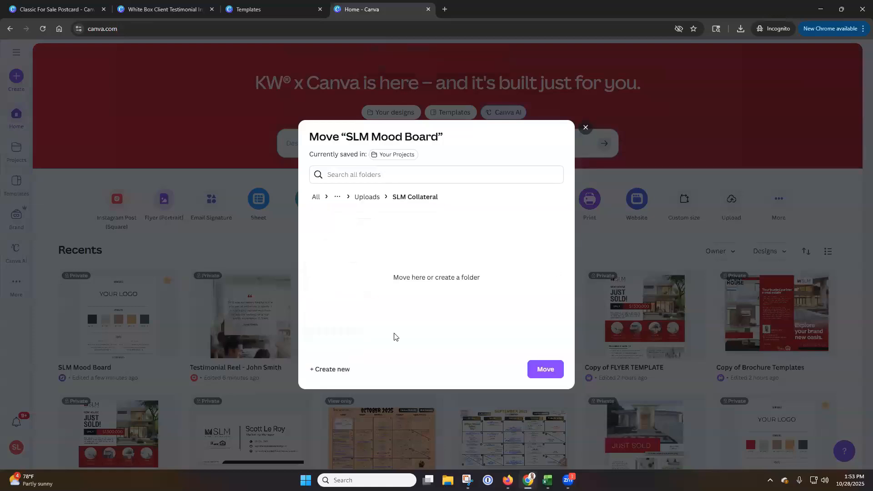
{"action": "left_click", "coordinate": [544, 369]}
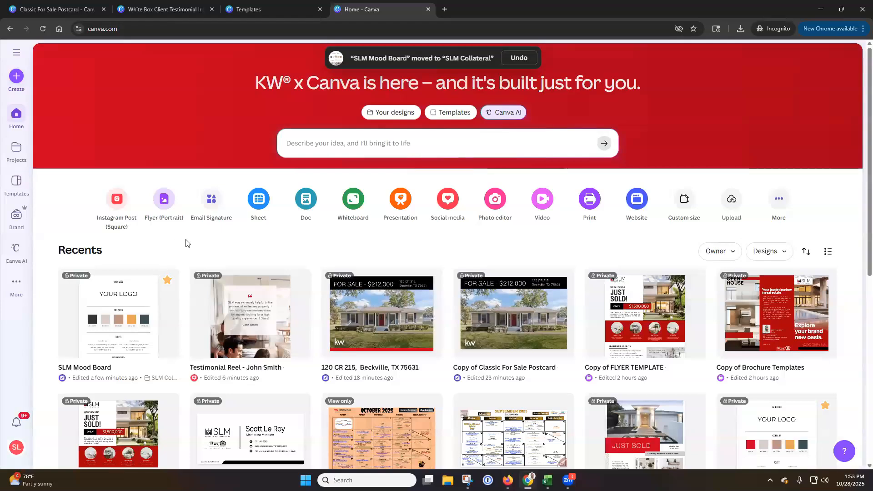
Search the template library for Testimonials and browse the resulting designs, checking the premium marker on one of them
{"action": "left_click", "coordinate": [18, 191]}
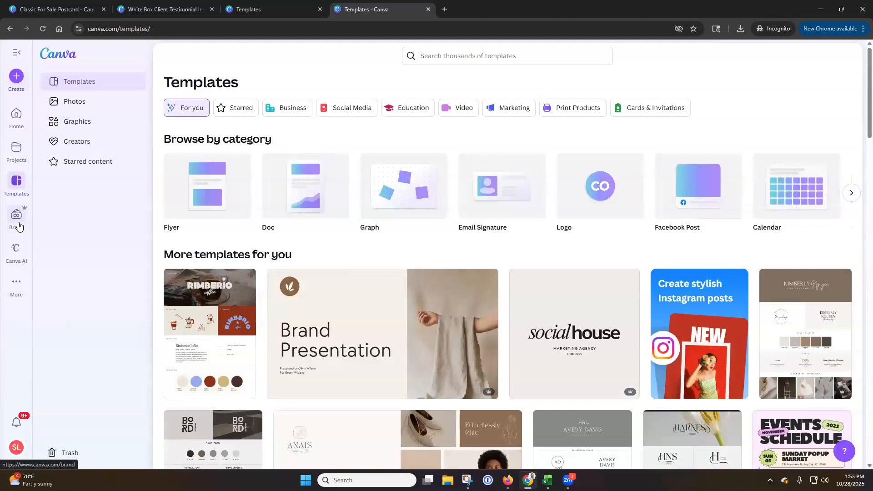
{"action": "left_click", "coordinate": [517, 55]}
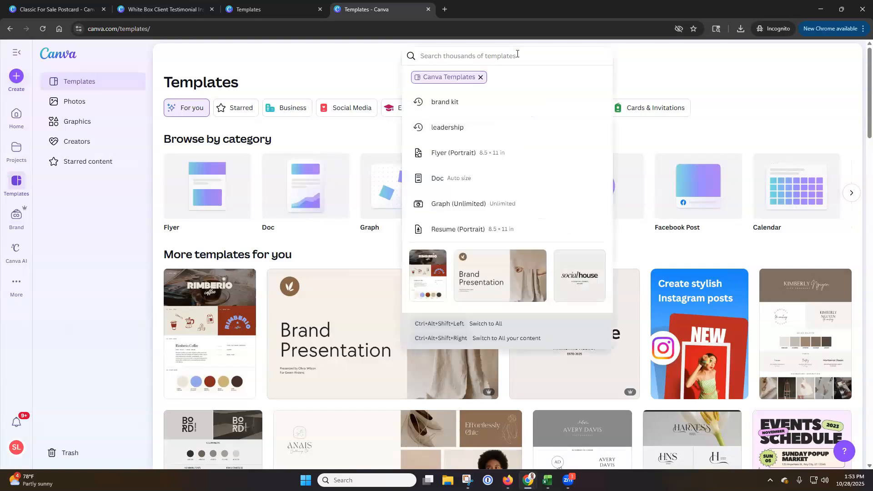
{"action": "type", "text": "Testimonials"}
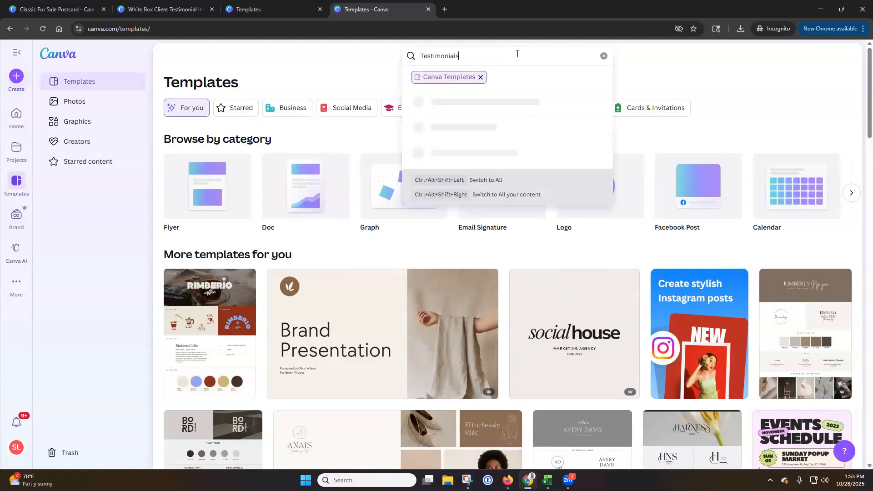
{"action": "key", "text": "Return"}
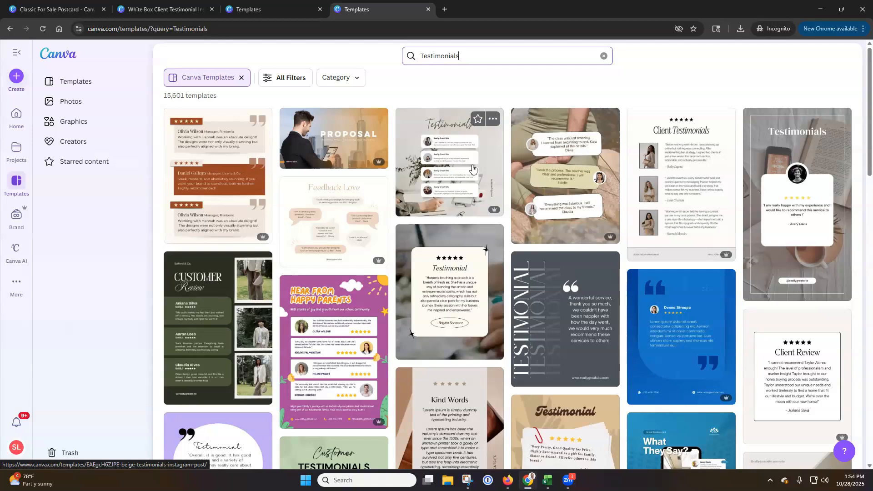
{"action": "scroll", "coordinate": [472, 168], "scroll_direction": "down", "scroll_amount": 8}
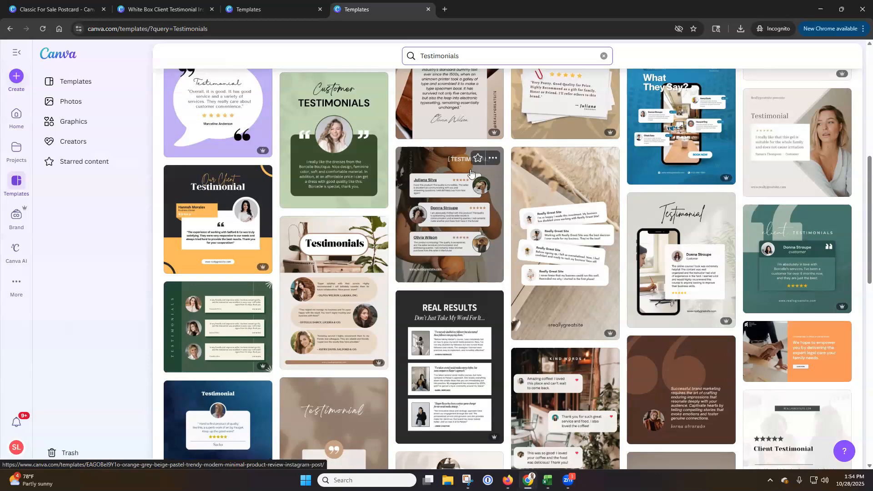
{"action": "mouse_move", "coordinate": [263, 270]}
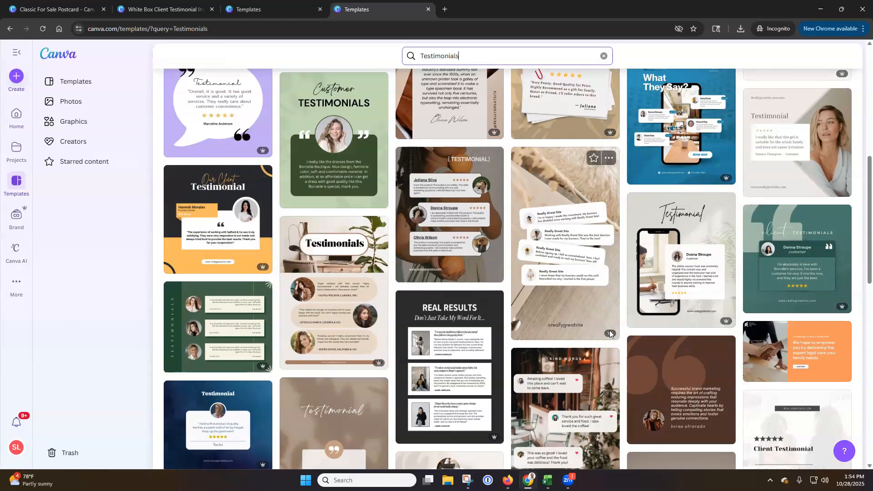
{"action": "mouse_move", "coordinate": [611, 335]}
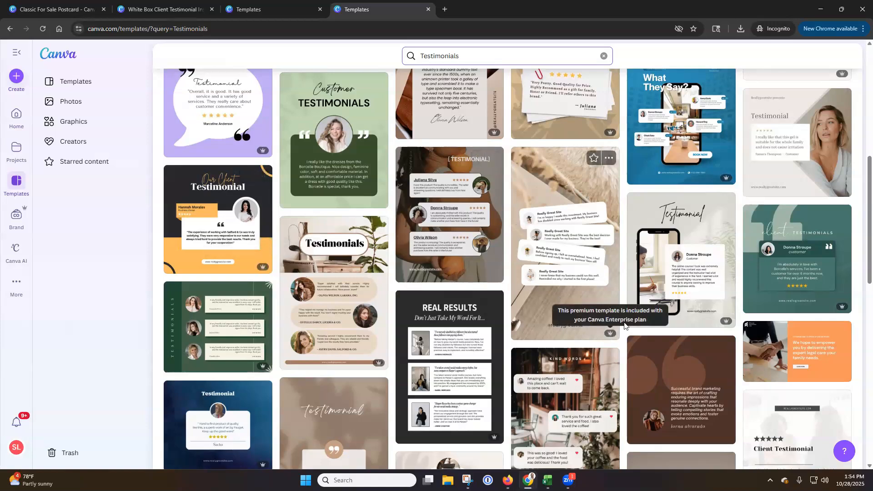
{"action": "scroll", "coordinate": [636, 327], "scroll_direction": "up", "scroll_amount": 5}
{"action": "scroll", "coordinate": [646, 326], "scroll_direction": "up", "scroll_amount": 3}
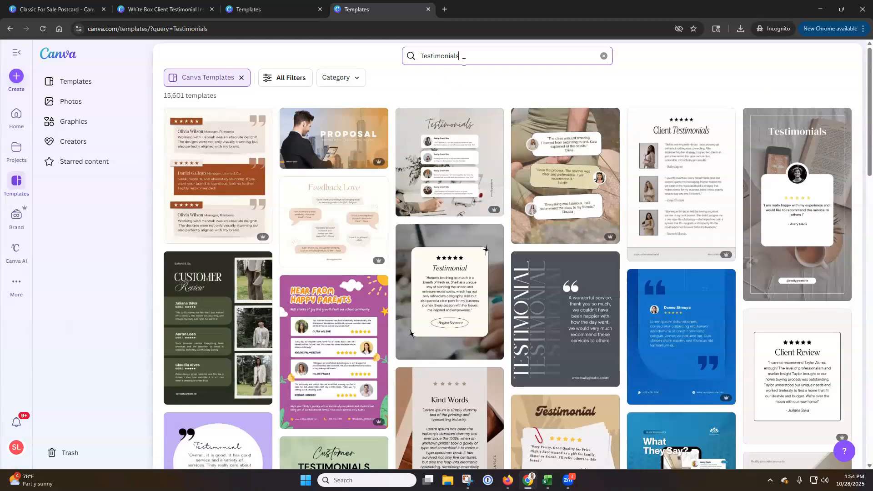
Replace the template search term with "open house" and run the search
{"action": "left_click_drag", "start_coordinate": [460, 57], "coordinate": [389, 58]}
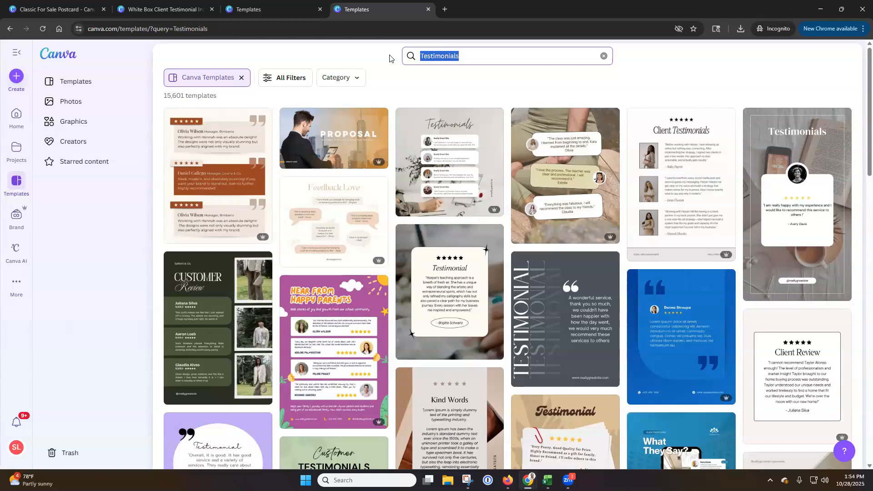
{"action": "type", "text": "open house"}
{"action": "key", "text": "Return"}
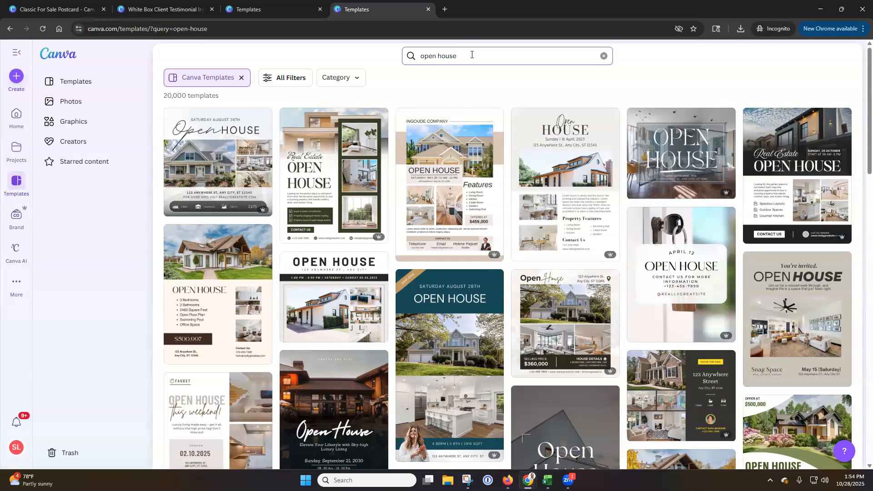
Search the template library for "thanksgiving event" instead of open house
{"action": "left_click_drag", "start_coordinate": [473, 55], "coordinate": [308, 61]}
{"action": "type", "text": "thanks"}
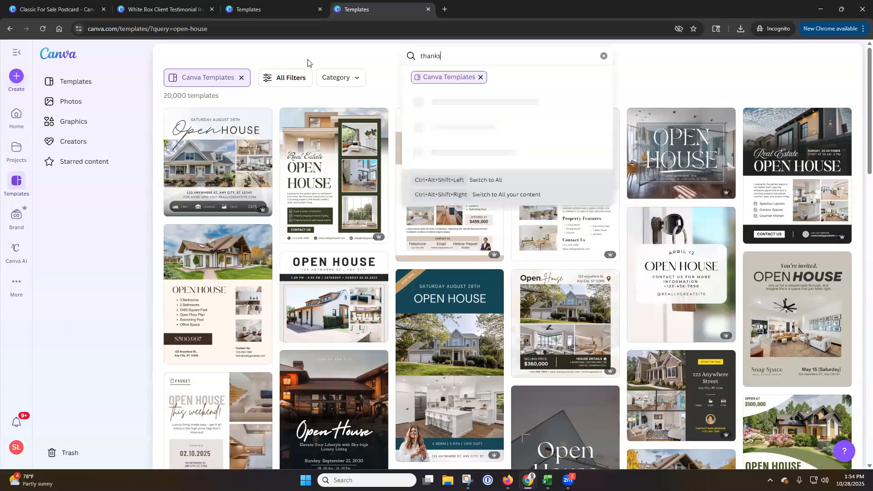
{"action": "type", "text": "giving event"}
{"action": "key", "text": "Return"}
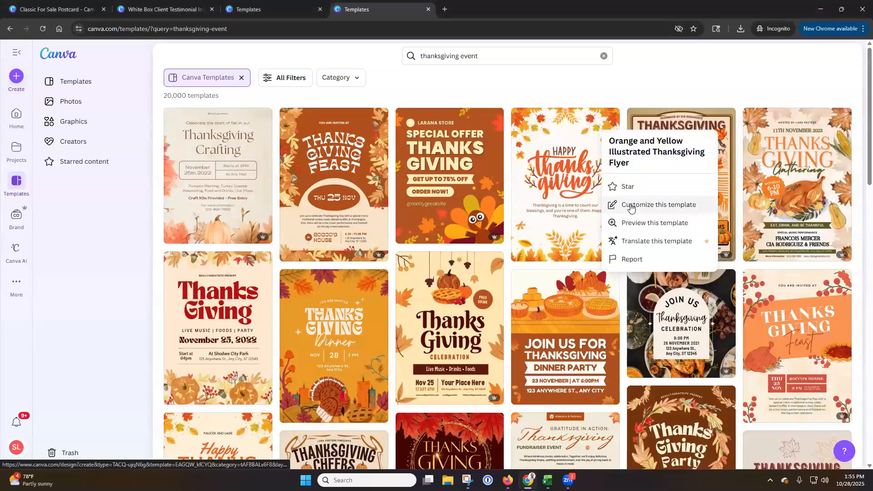
Preview the Orange and Yellow Illustrated Thanksgiving Flyer template and return to the search results
{"action": "left_click", "coordinate": [564, 178]}
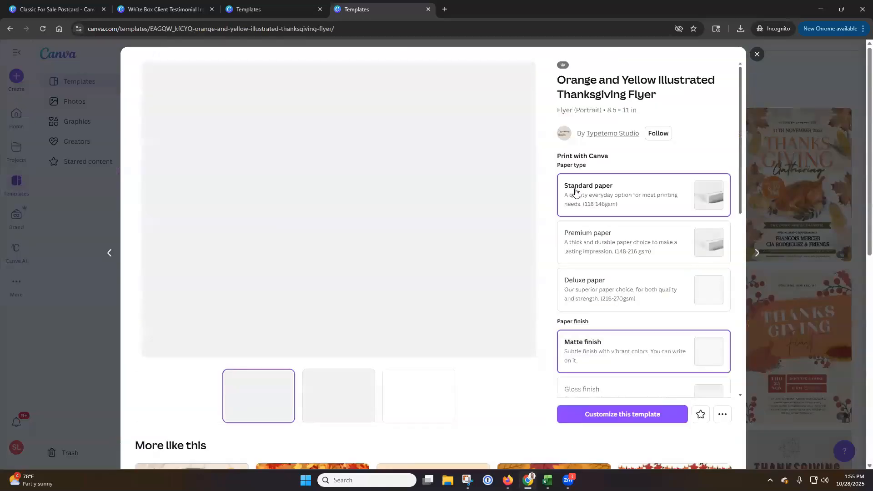
{"action": "left_click", "coordinate": [757, 54]}
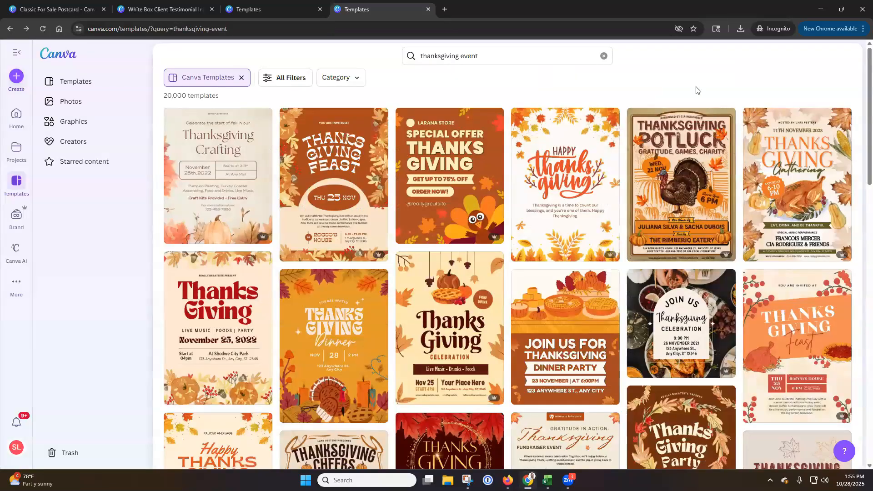
{"action": "left_click", "coordinate": [580, 151]}
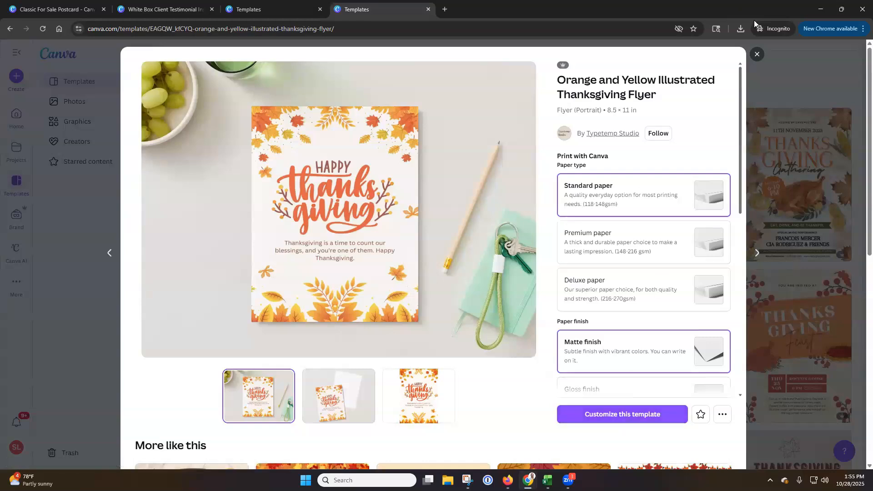
{"action": "left_click", "coordinate": [757, 55]}
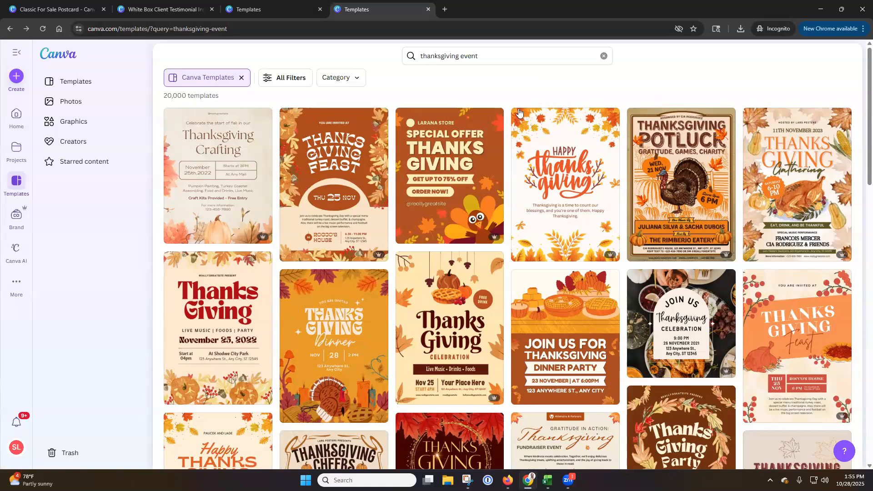
Remove the Canva Templates filter to view all content for thanksgiving event, and clear the search term
{"action": "left_click", "coordinate": [241, 77]}
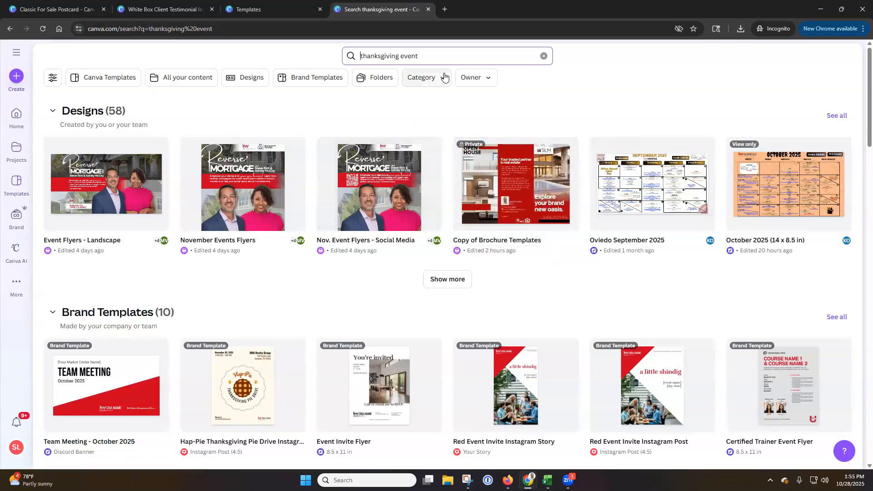
{"action": "left_click_drag", "start_coordinate": [442, 59], "coordinate": [340, 61]}
{"action": "key", "text": "BackSpace"}
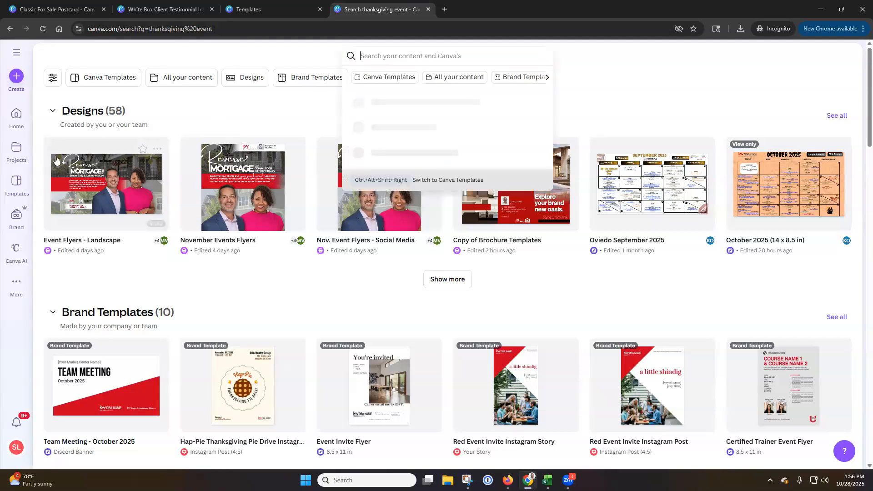
Search the template library for "testimonial" and open the Beige and White Modern Testimonial Facebook Post template for customizing
{"action": "left_click", "coordinate": [18, 183]}
{"action": "left_click", "coordinate": [478, 57]}
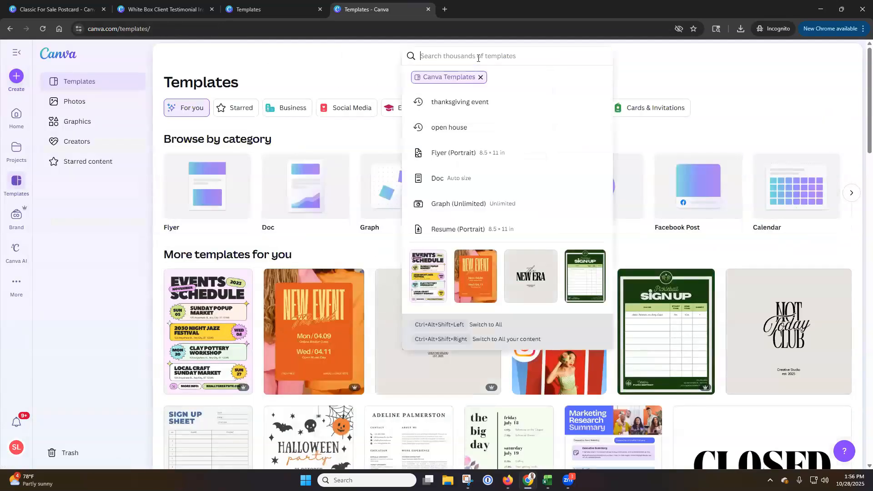
{"action": "type", "text": "testimonial"}
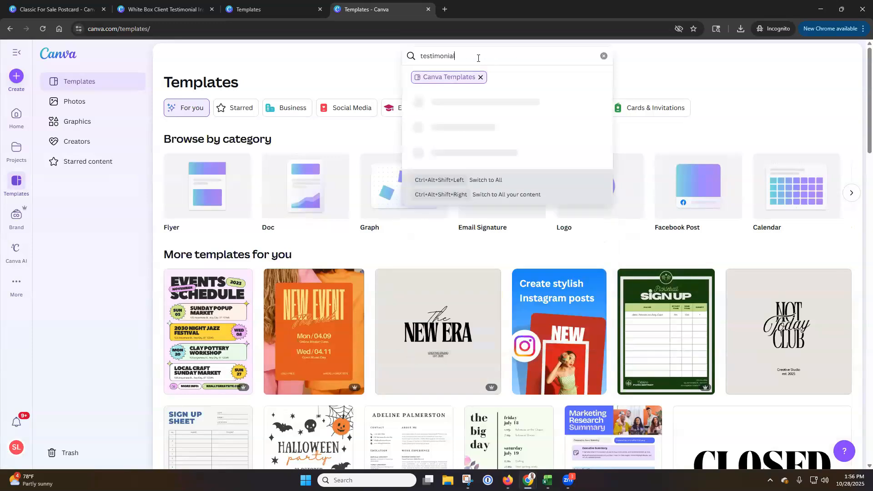
{"action": "key", "text": "Return"}
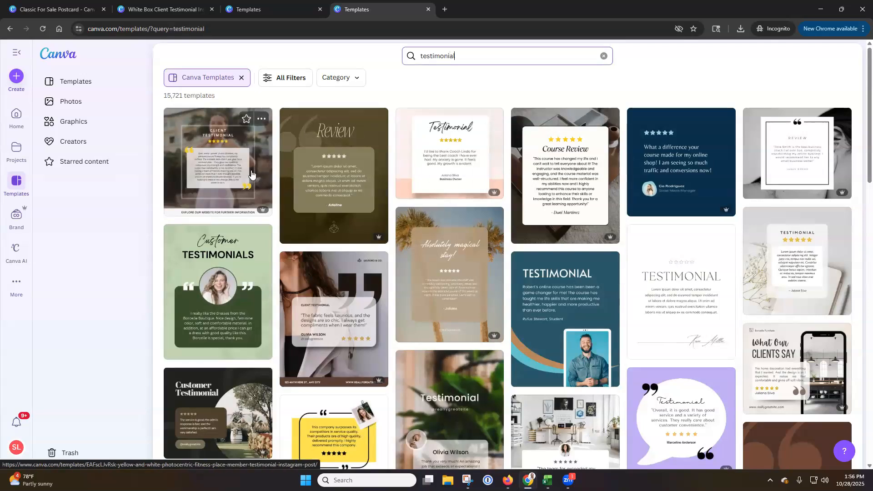
{"action": "left_click", "coordinate": [845, 376]}
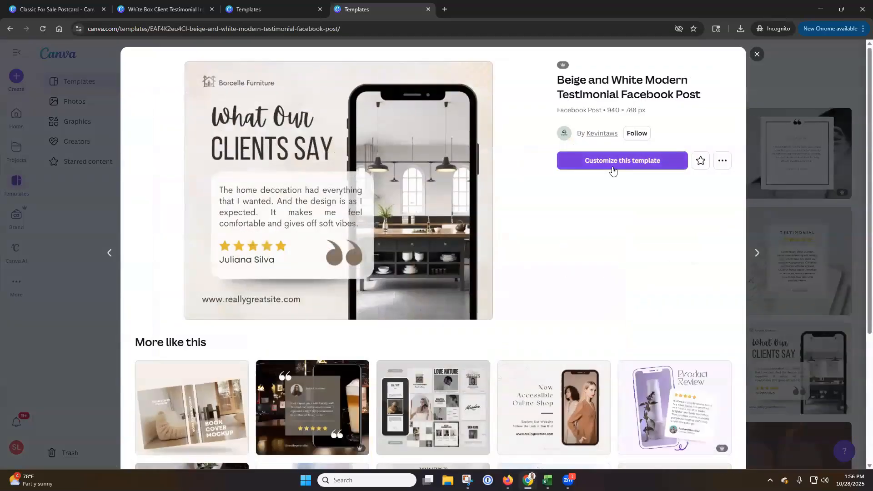
{"action": "left_click", "coordinate": [613, 165]}
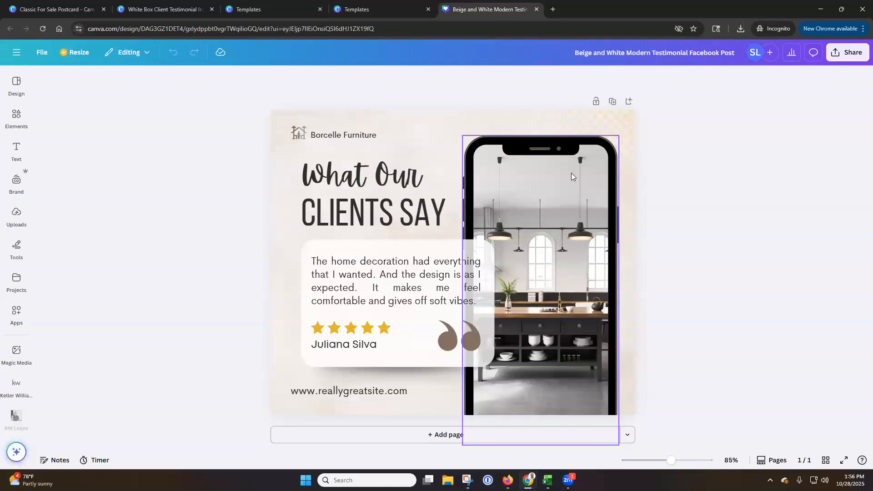
{"action": "left_click", "coordinate": [549, 191]}
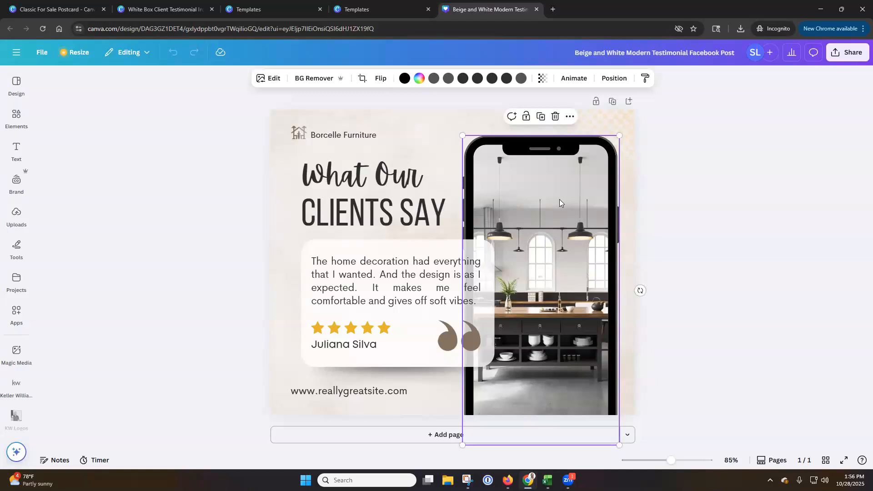
{"action": "double_click", "coordinate": [554, 199]}
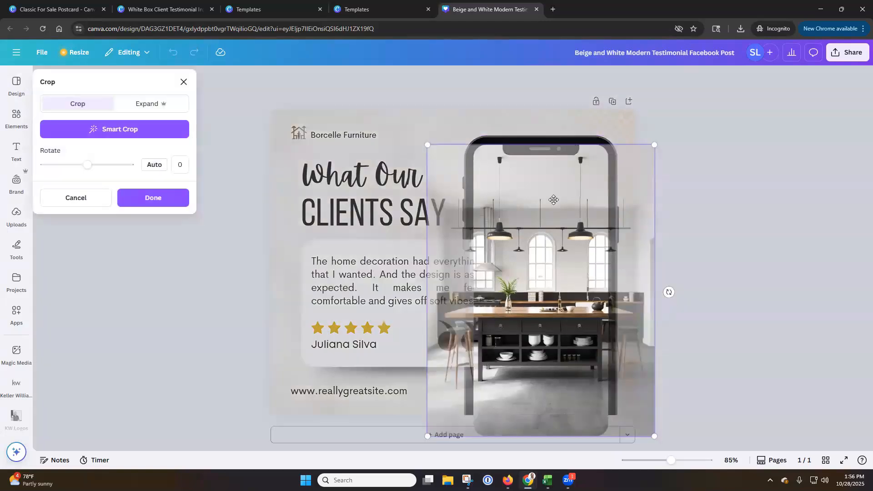
{"action": "left_click", "coordinate": [183, 83]}
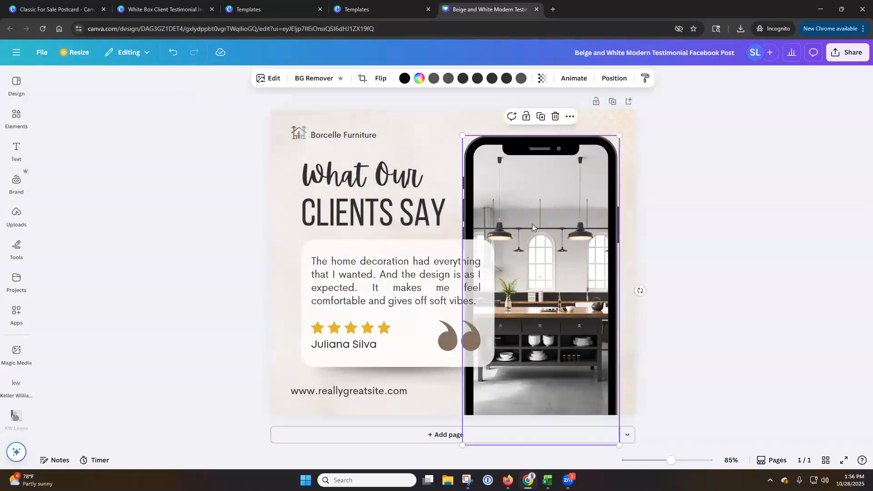
{"action": "left_click", "coordinate": [19, 217]}
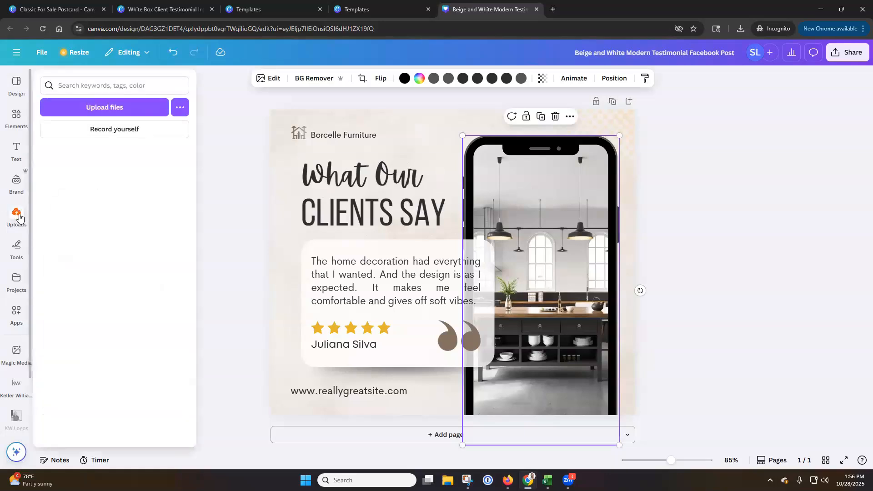
{"action": "left_click", "coordinate": [19, 217]}
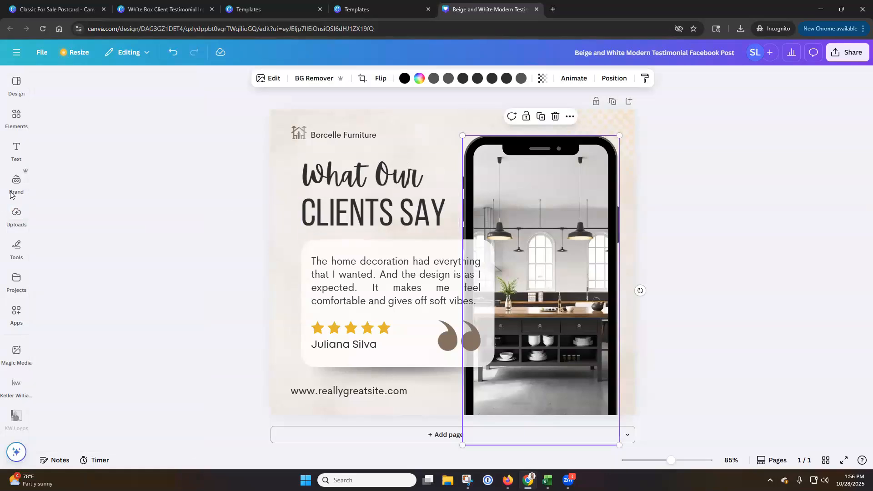
{"action": "left_click", "coordinate": [18, 216]}
{"action": "left_click", "coordinate": [16, 280]}
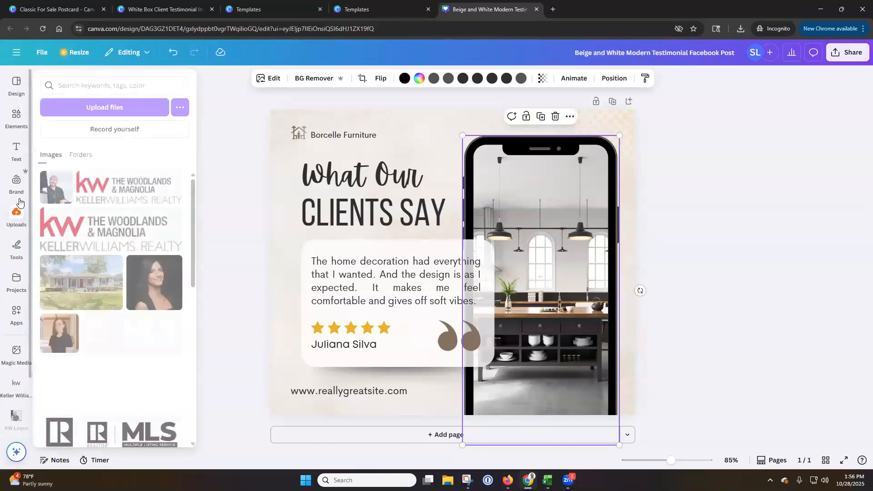
{"action": "left_click", "coordinate": [18, 354]}
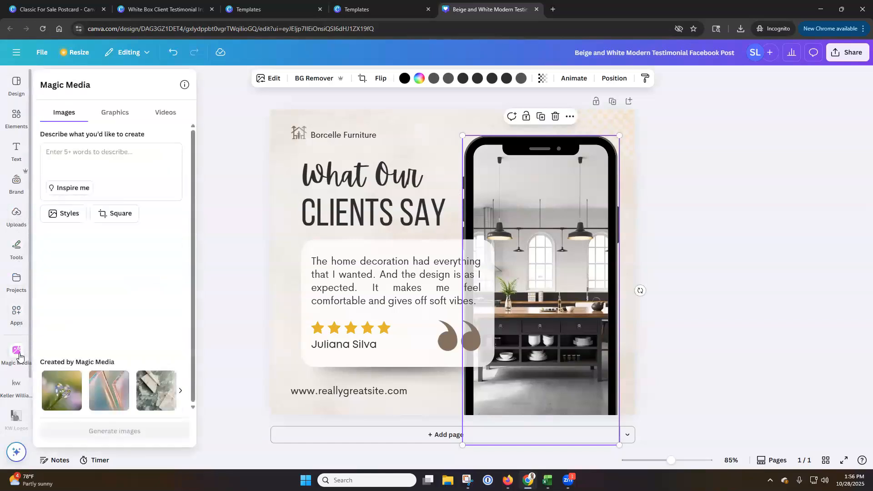
{"action": "left_click", "coordinate": [19, 355]}
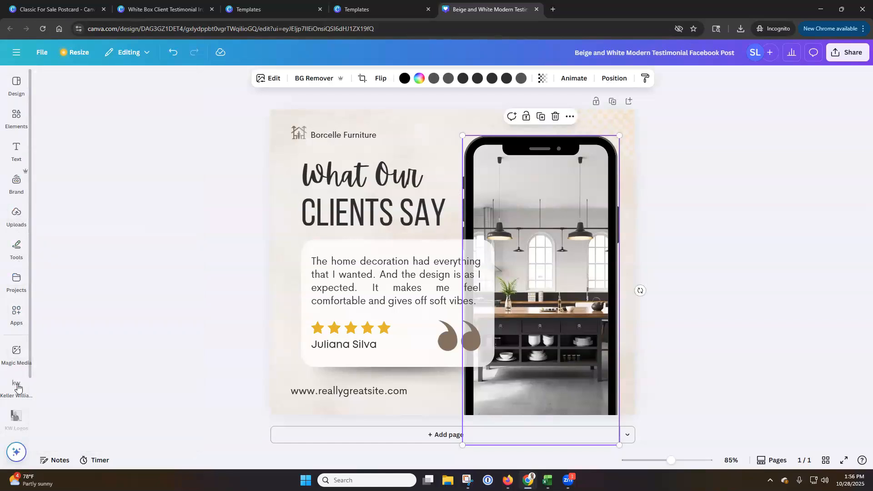
Fill the phone frame with the first exterior photo from the first property under all Keller Williams listings
{"action": "left_click", "coordinate": [17, 387]}
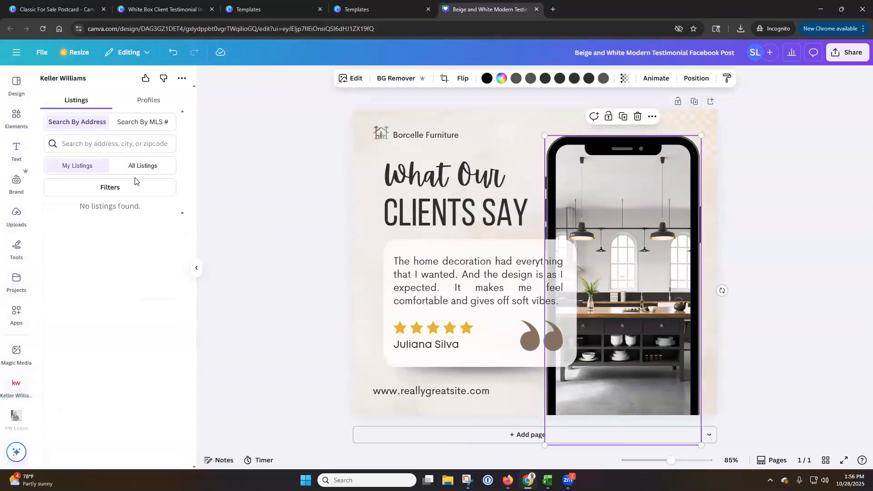
{"action": "left_click", "coordinate": [137, 166]}
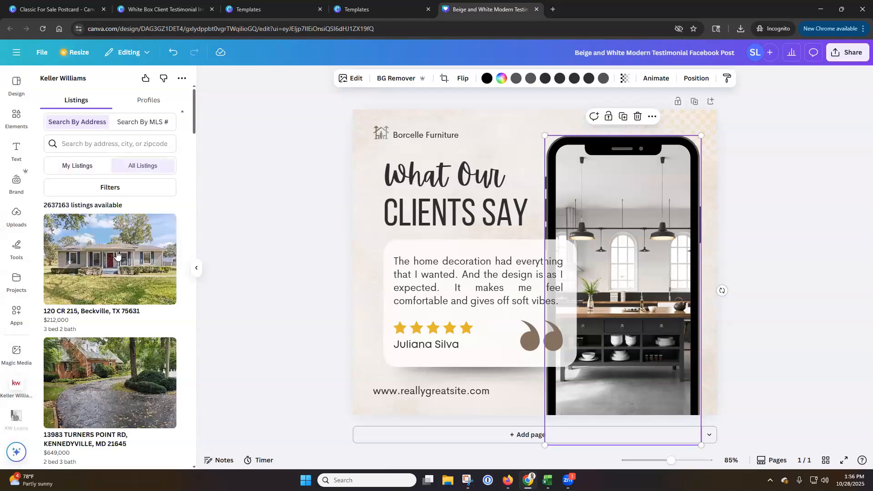
{"action": "left_click", "coordinate": [117, 255]}
{"action": "left_click_drag", "start_coordinate": [146, 206], "coordinate": [581, 232]}
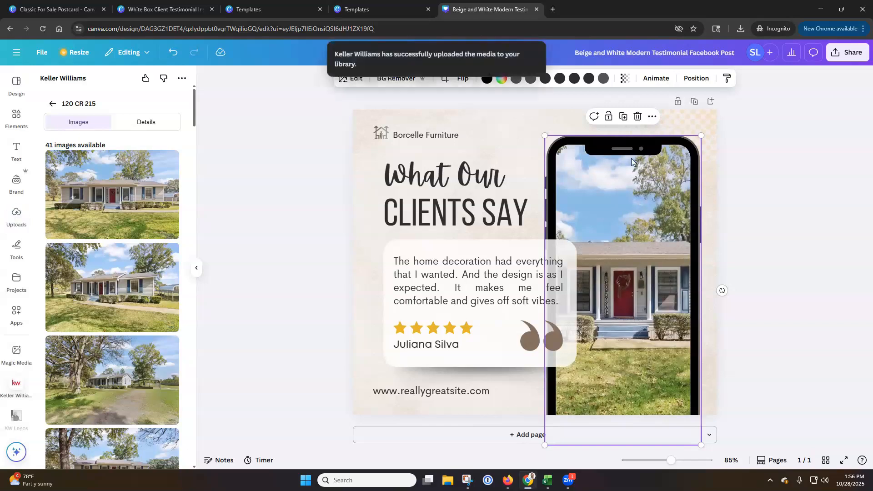
{"action": "scroll", "coordinate": [102, 224], "scroll_direction": "down", "scroll_amount": 15}
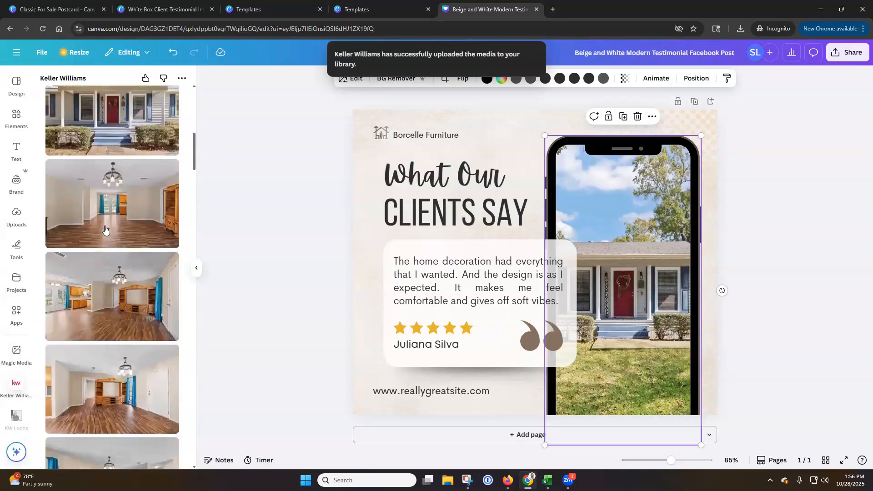
Browse the listing's interior photos, select the Borcelle Furniture text, and leave the testimonial design for the home page
{"action": "scroll", "coordinate": [105, 228], "scroll_direction": "down", "scroll_amount": 4}
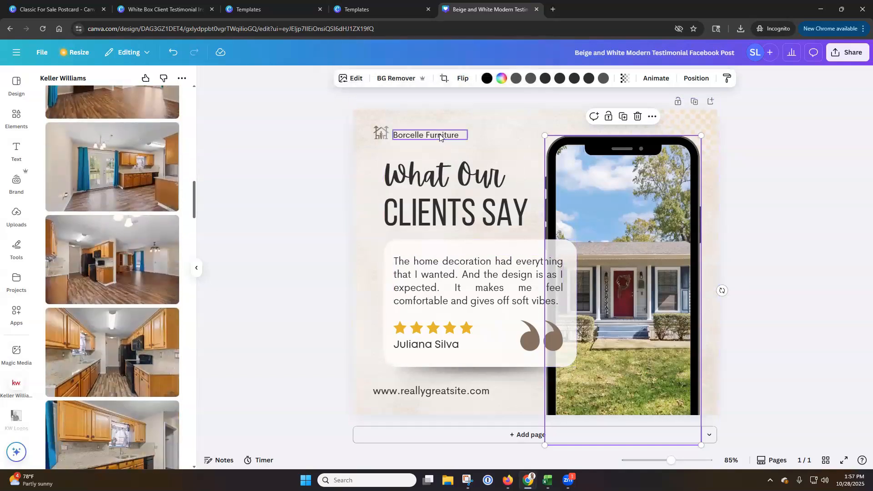
{"action": "left_click", "coordinate": [407, 135]}
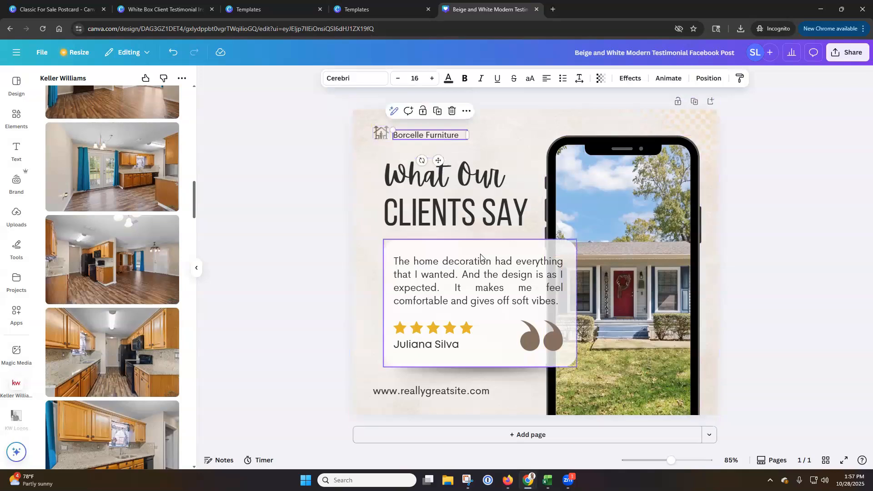
{"action": "left_click", "coordinate": [16, 53]}
{"action": "left_click", "coordinate": [18, 111]}
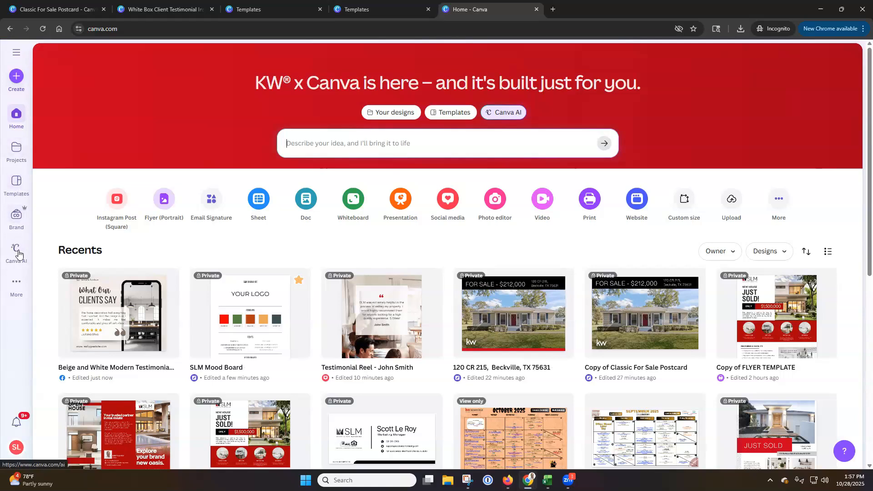
Open Canva AI, look over its creation options and example prompts, and return to the home page
{"action": "left_click", "coordinate": [21, 288]}
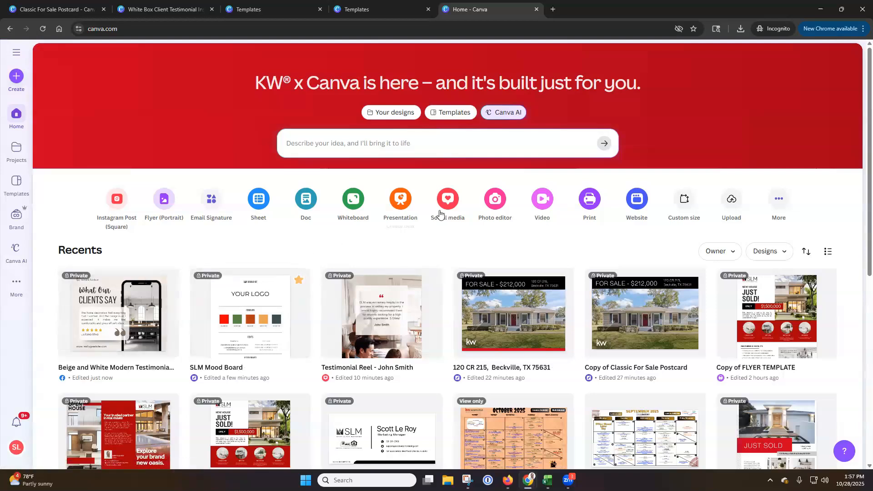
{"action": "left_click", "coordinate": [504, 115]}
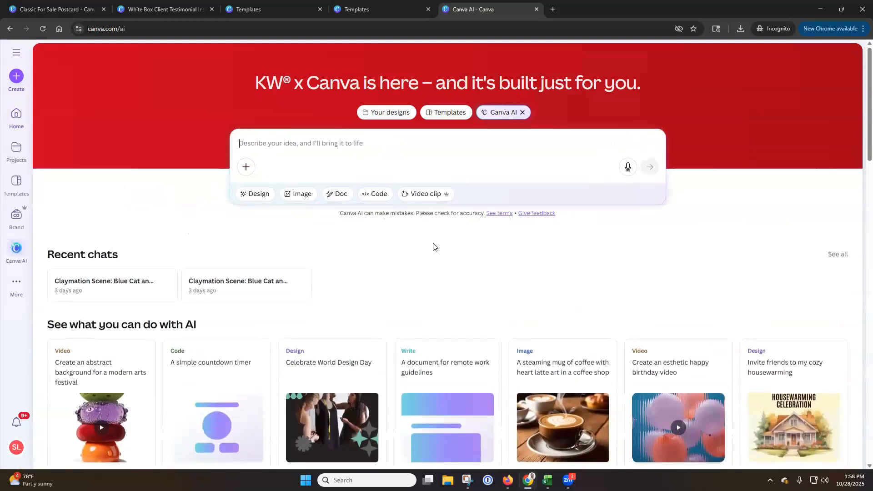
{"action": "scroll", "coordinate": [409, 247], "scroll_direction": "down", "scroll_amount": 2}
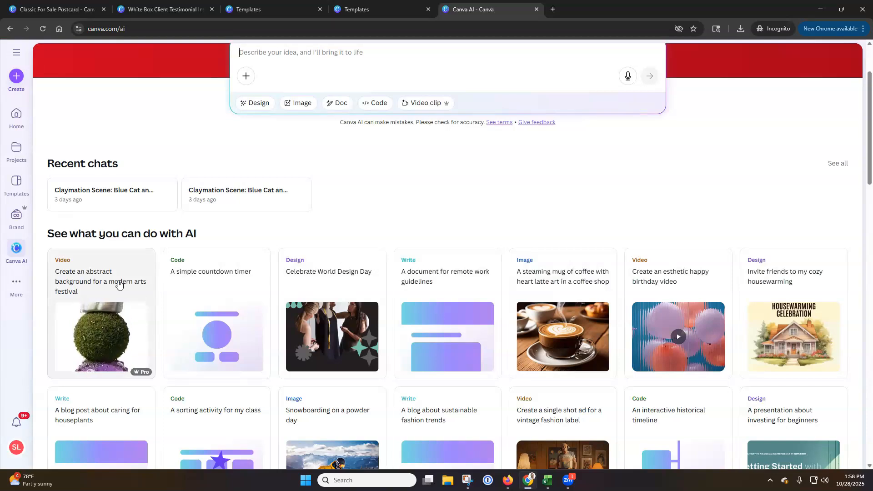
{"action": "left_click", "coordinate": [16, 116]}
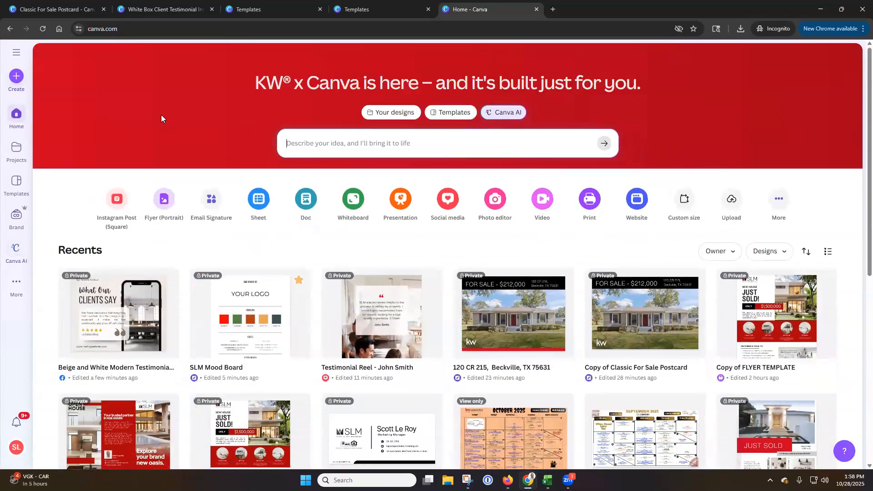